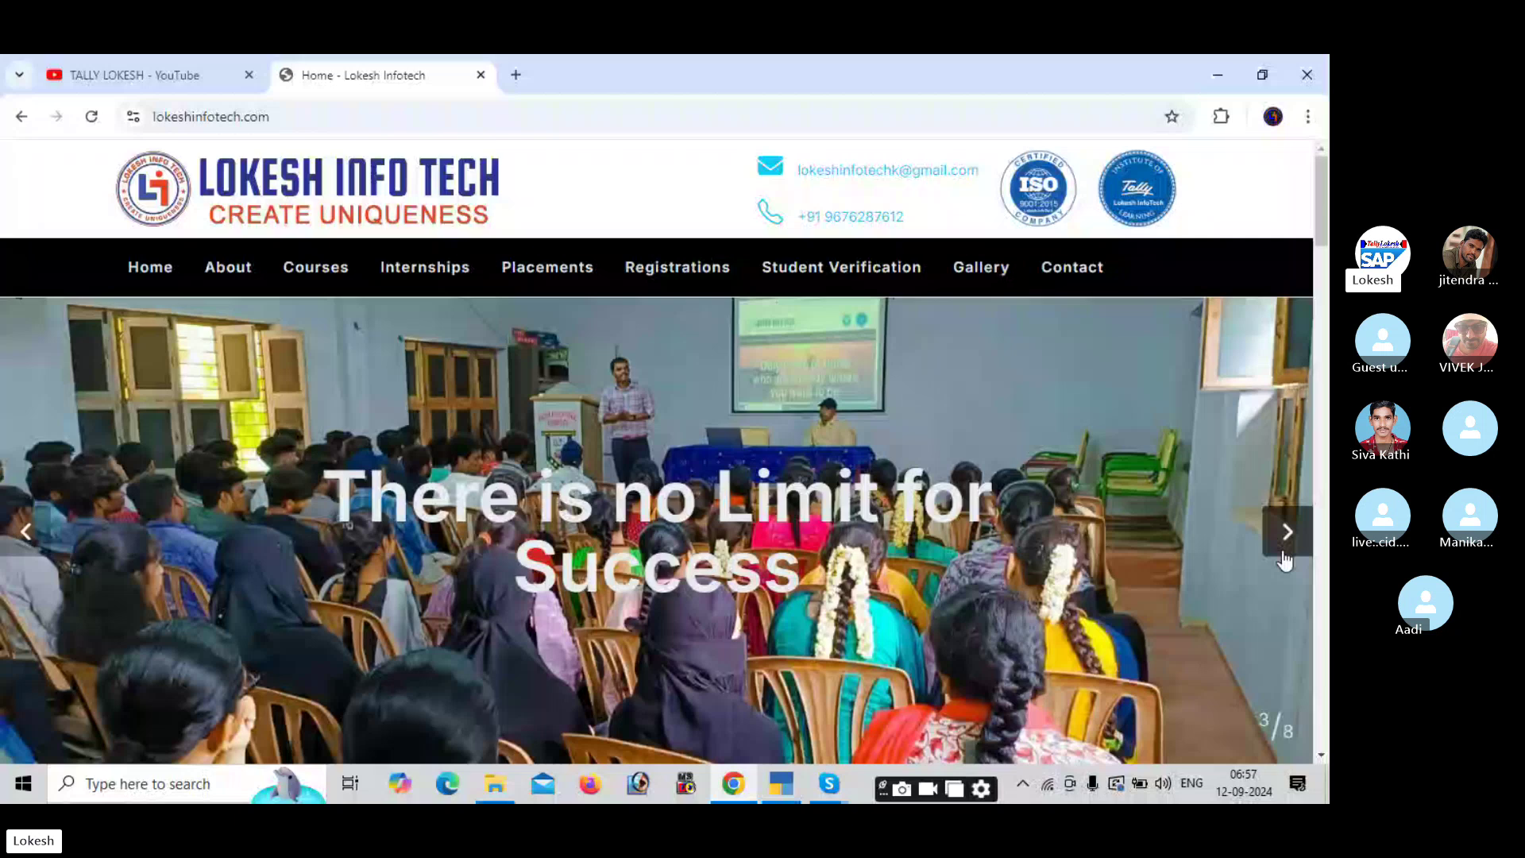
Switch to TallyPrime and complete the new company's name as Wisdom Educational Institute.
click(189, 67)
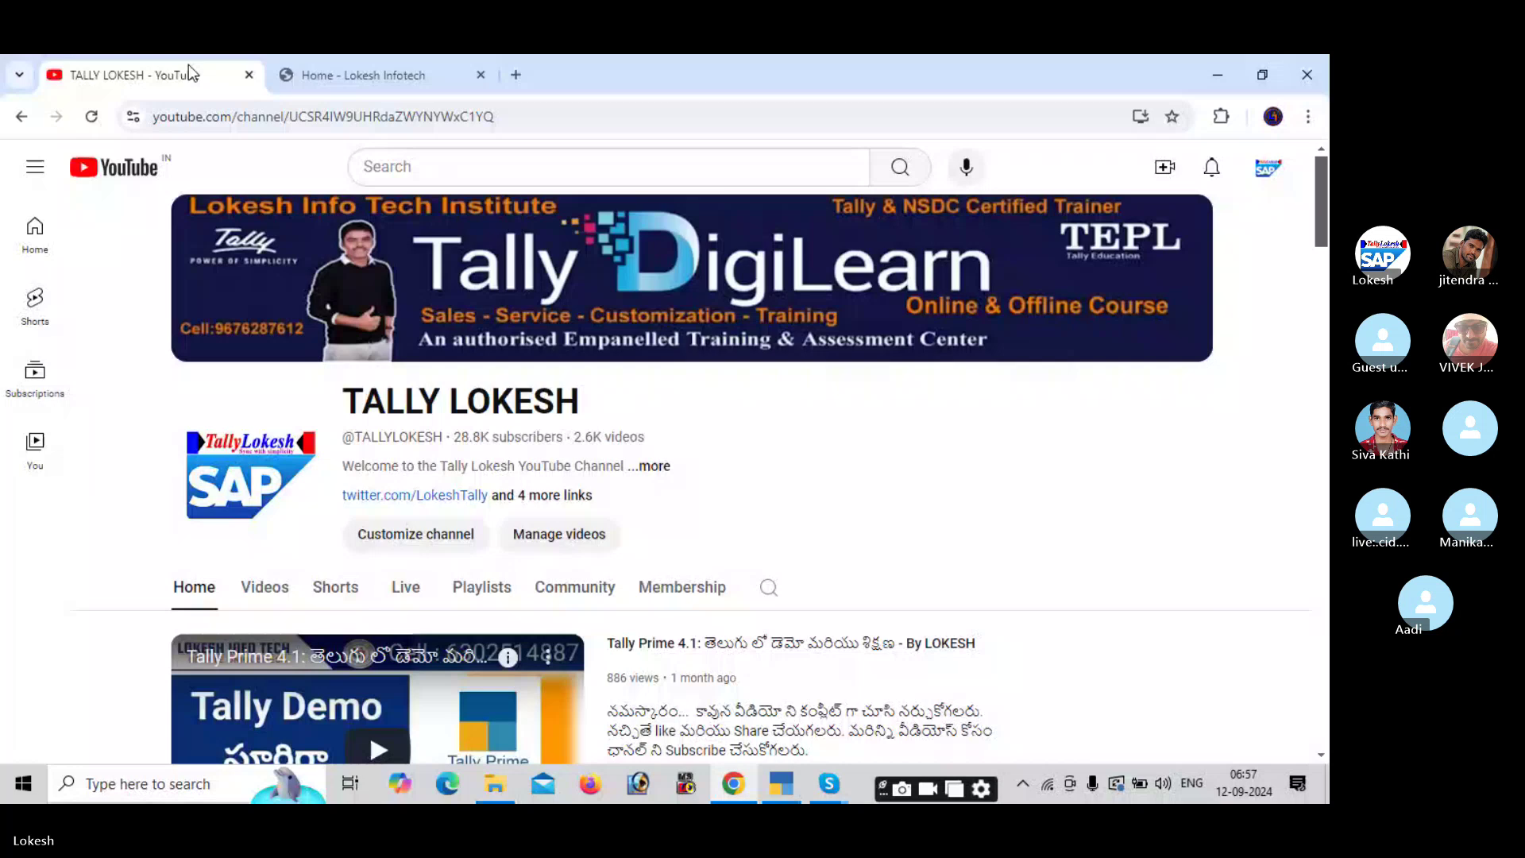
click(794, 794)
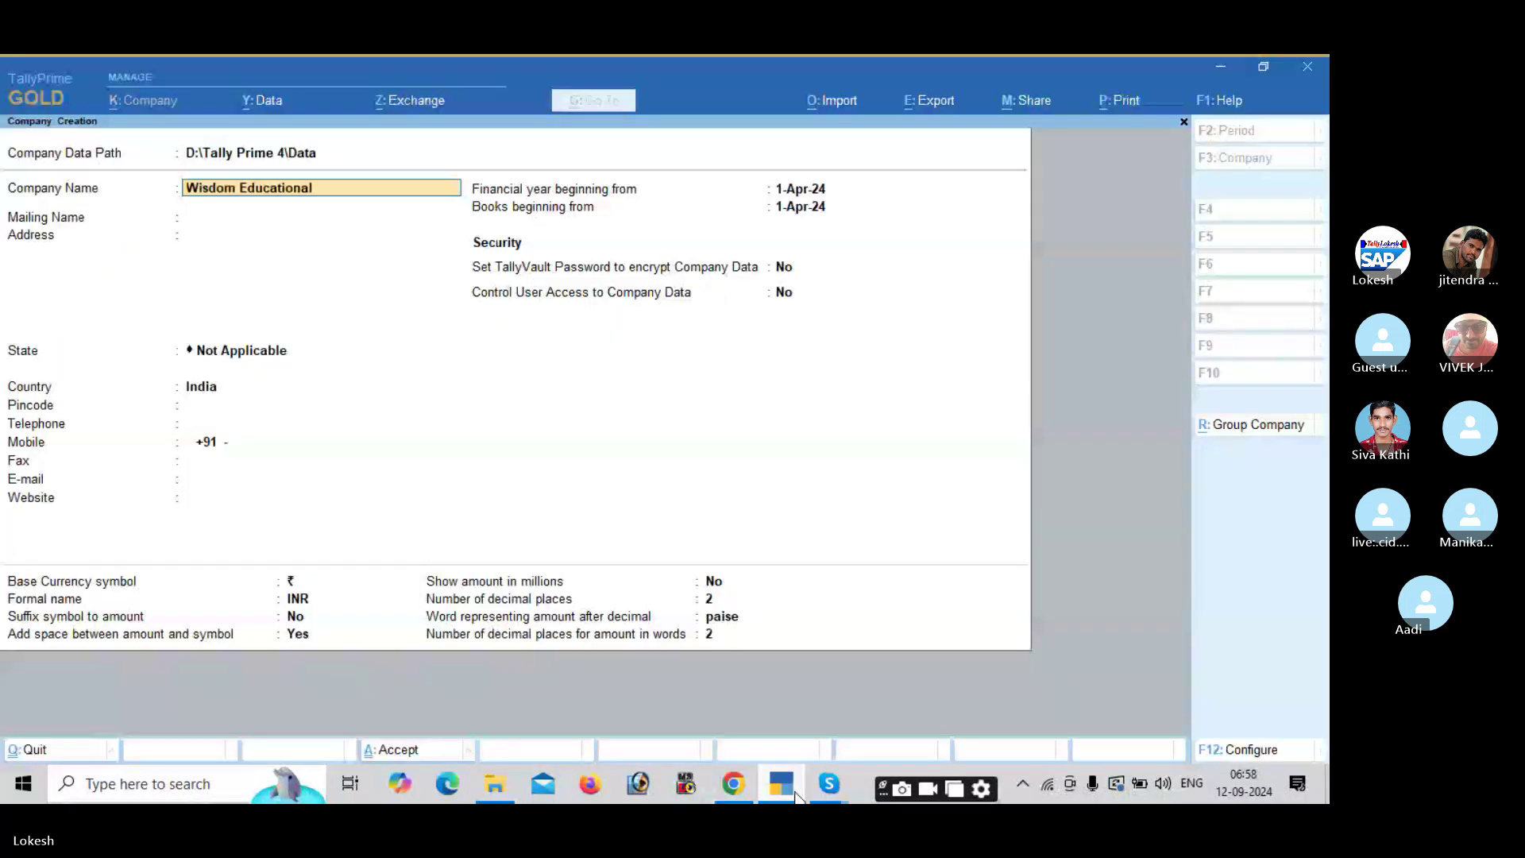
text(Institute)
key(Return)
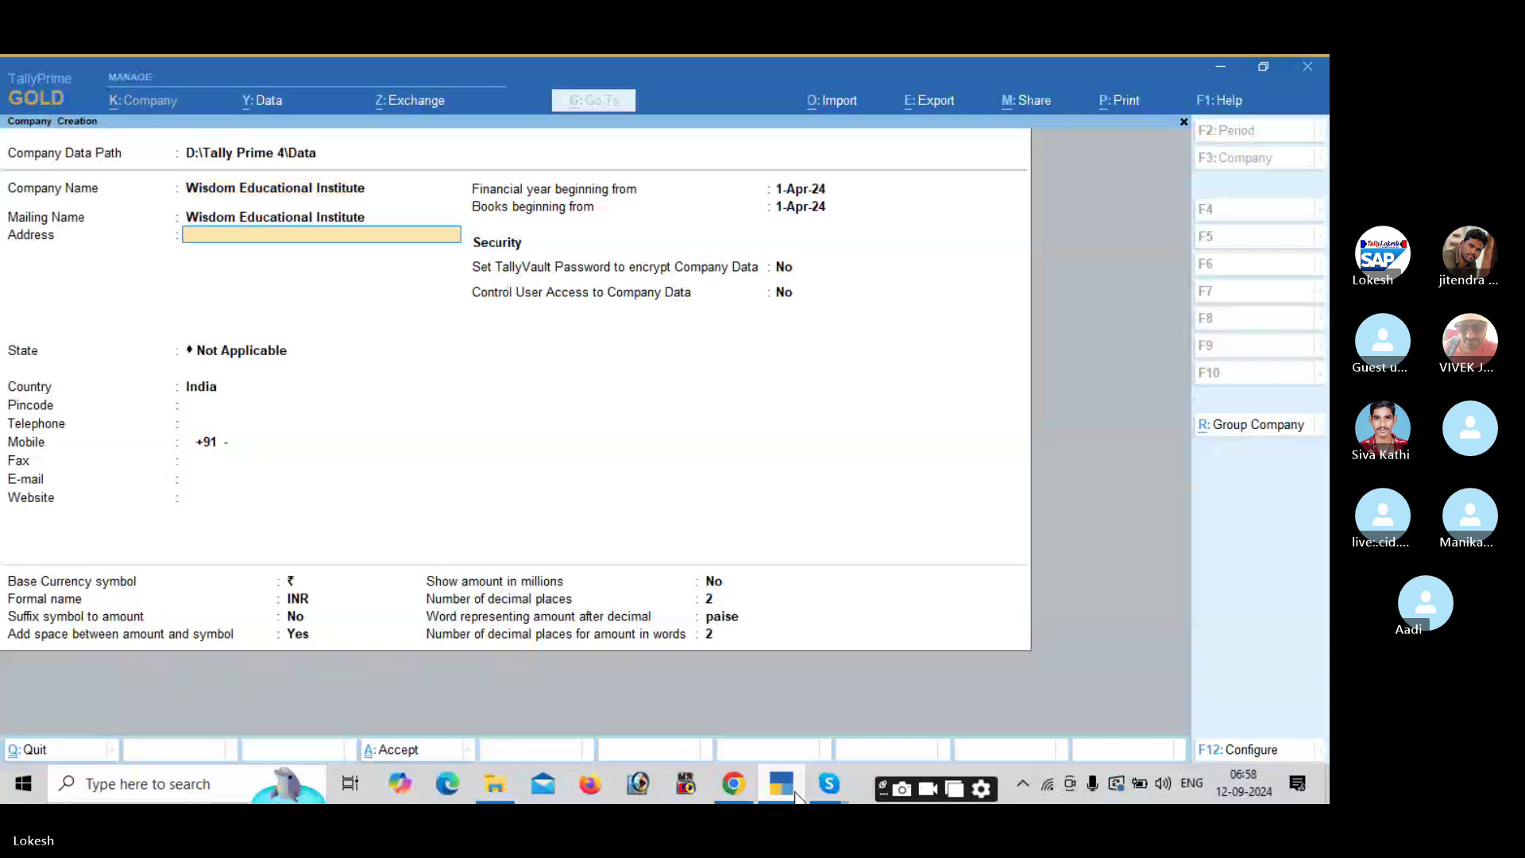
Leave the company's address blank and set its state to Andhra Pradesh.
key(Return)
key(Down)
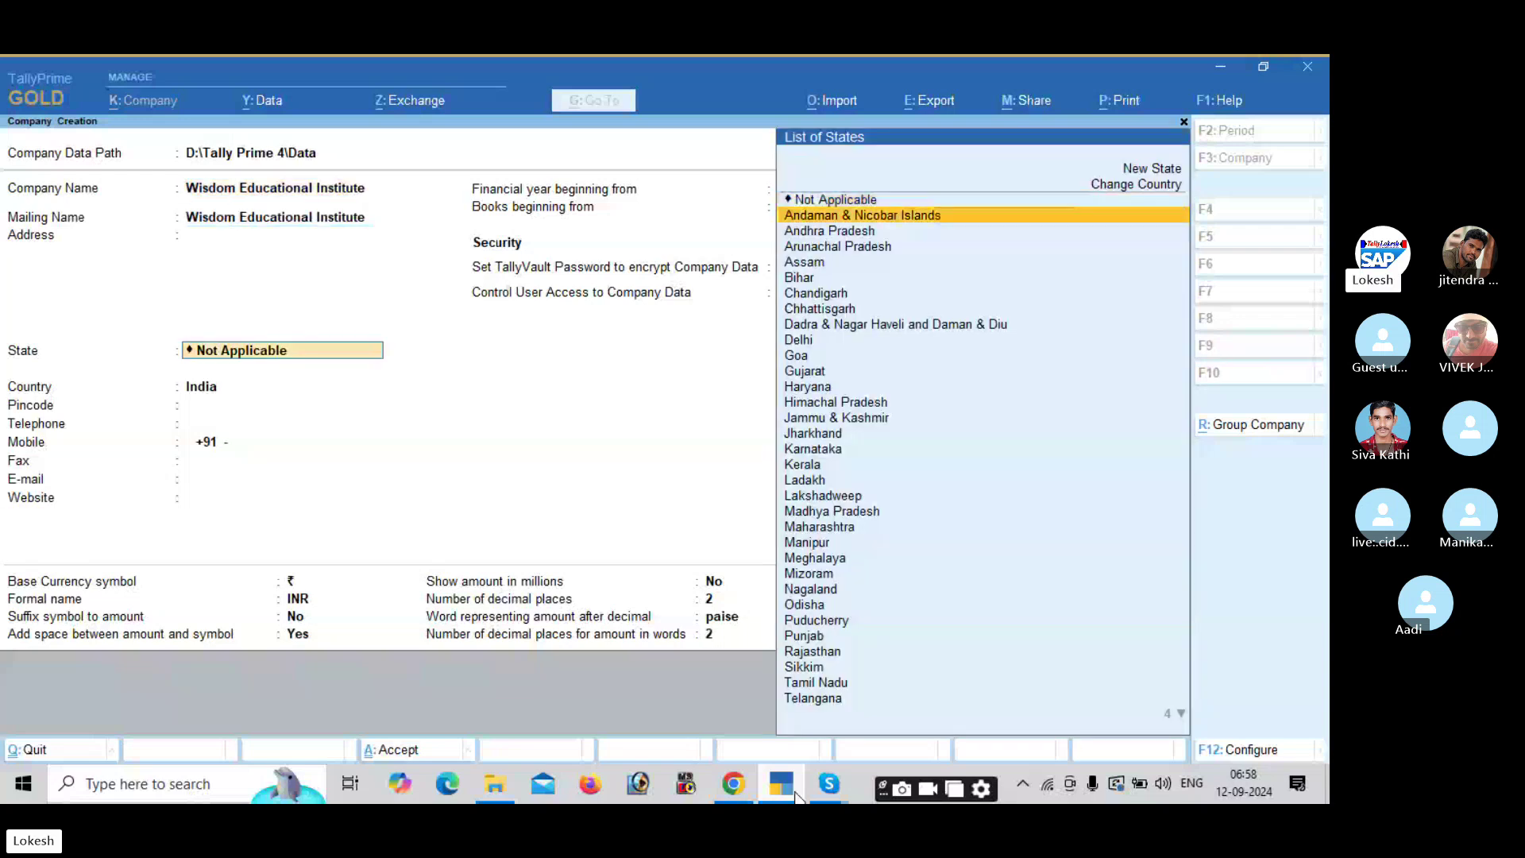
key(Down)
key(Return)
key(Return)
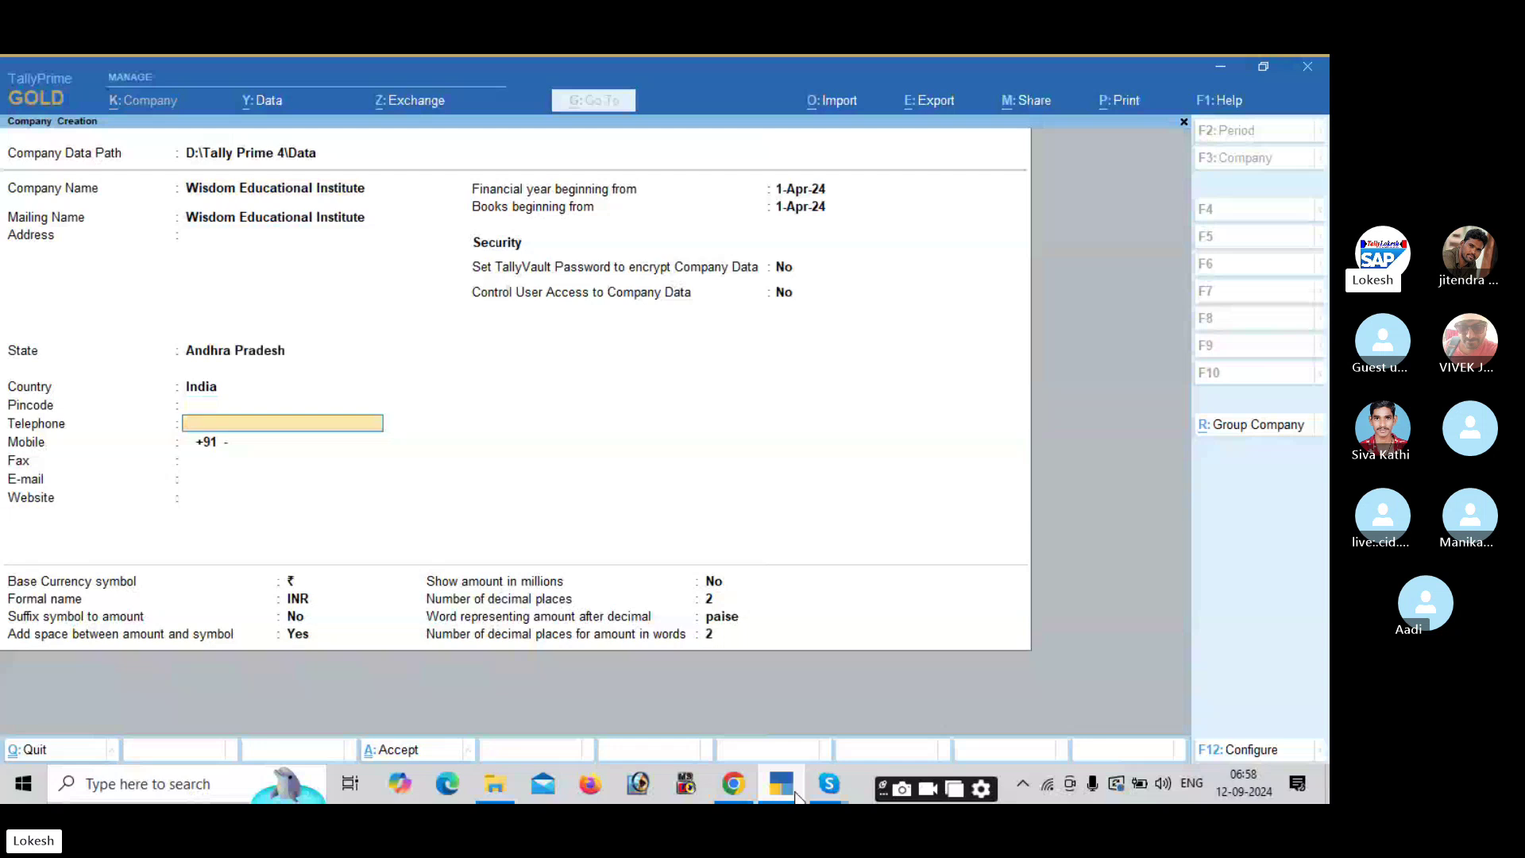
Keep the default contact, financial year, security and currency settings and create the company.
key(Return)
key(Return)
key(Return)
key(Return)
key(Return)
key(Return)
key(Return)
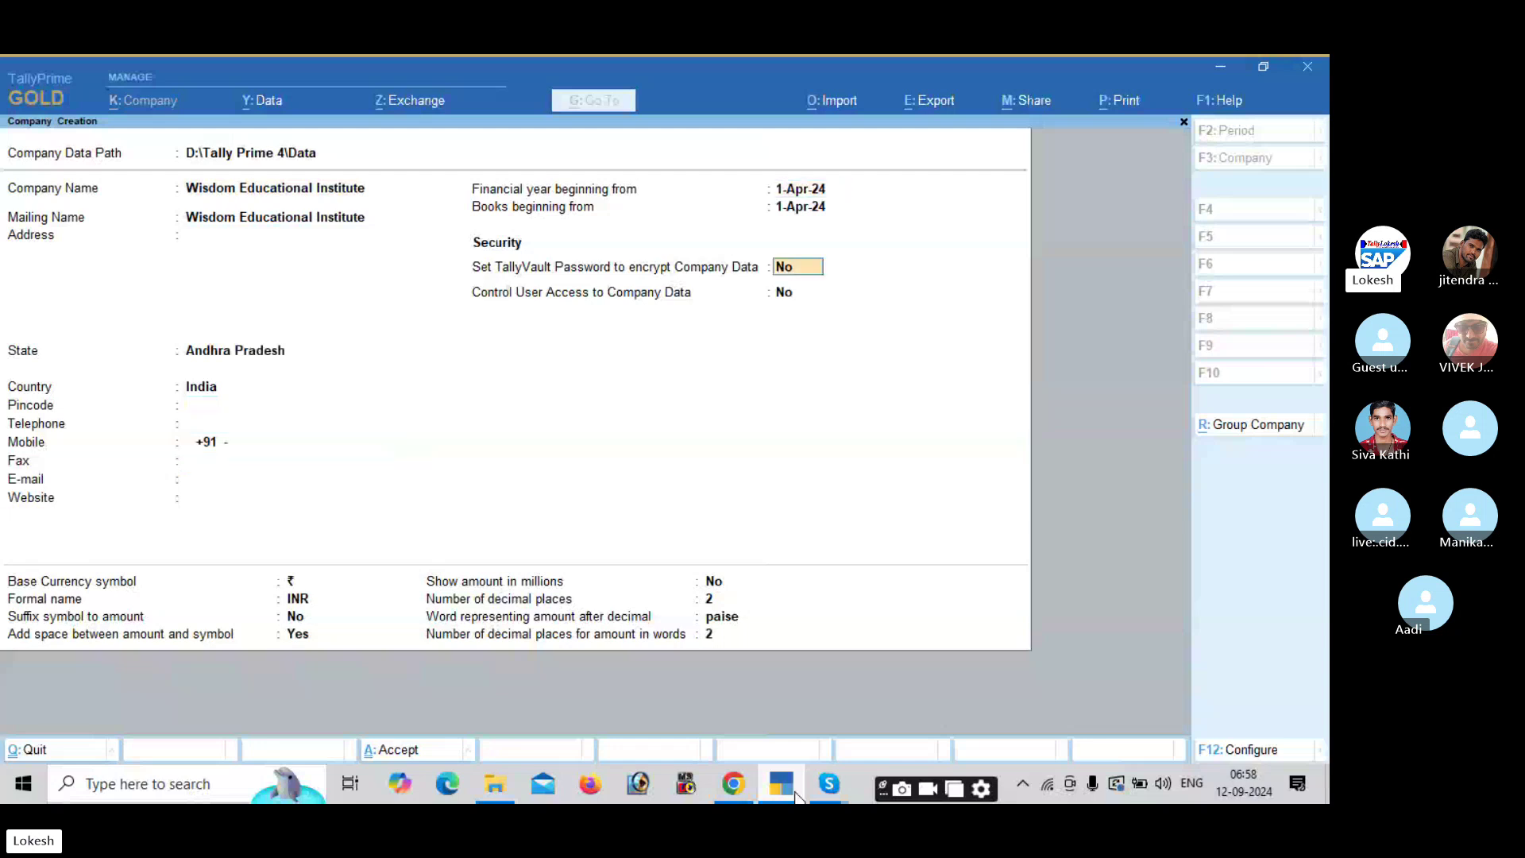
key(Return)
key(Return)
key(Return)
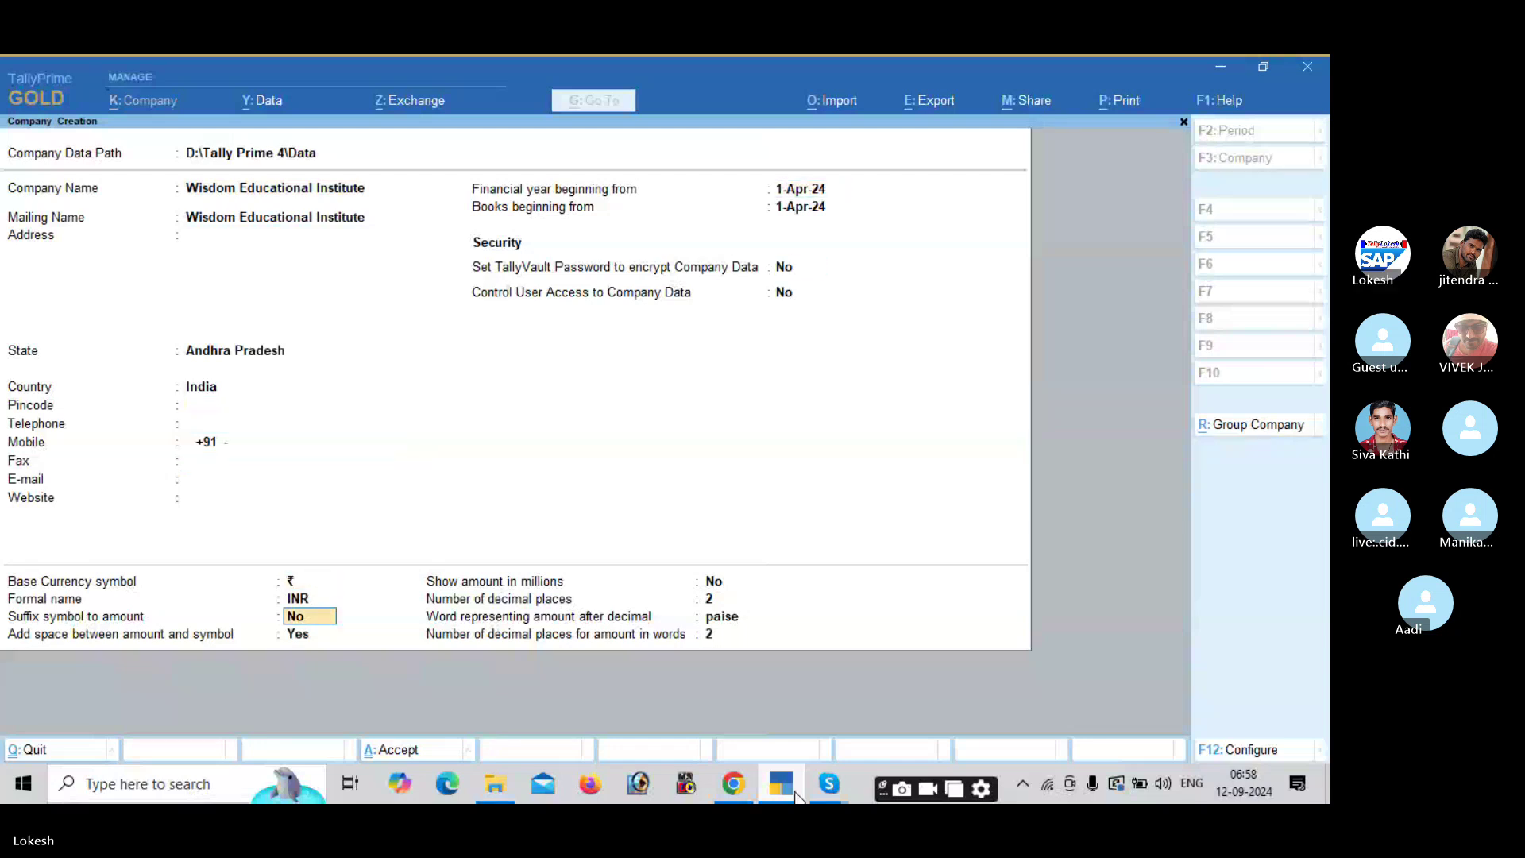
key(Return)
key(Return)
key(Return)
key(Return)
key(Return)
key(Return)
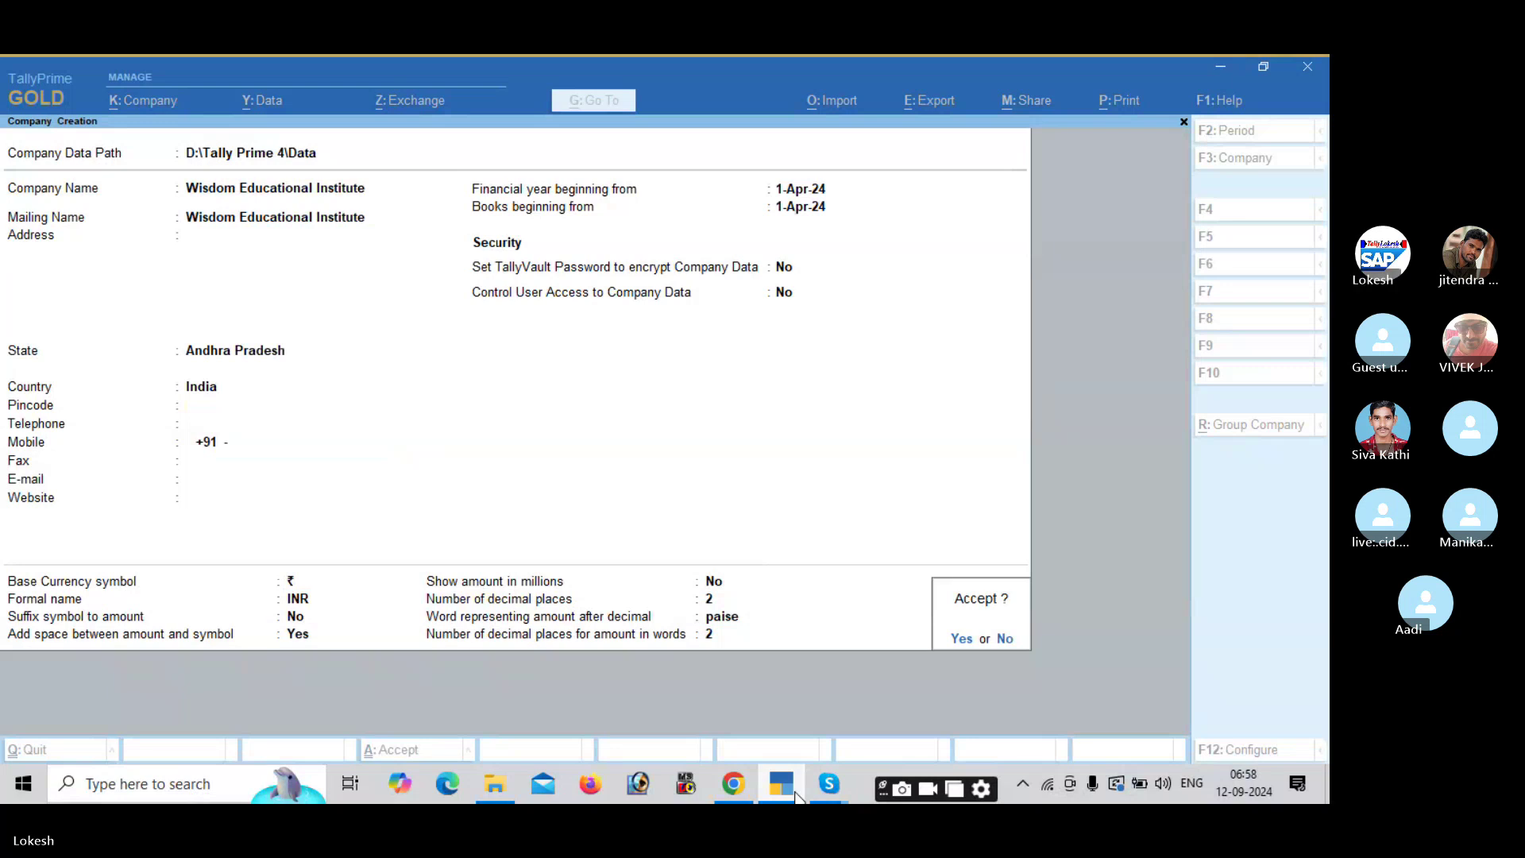
key(Return)
Set Maintain Inventory to No in the company features and save them.
key(Return)
key(Return)
key(Return)
key(Return)
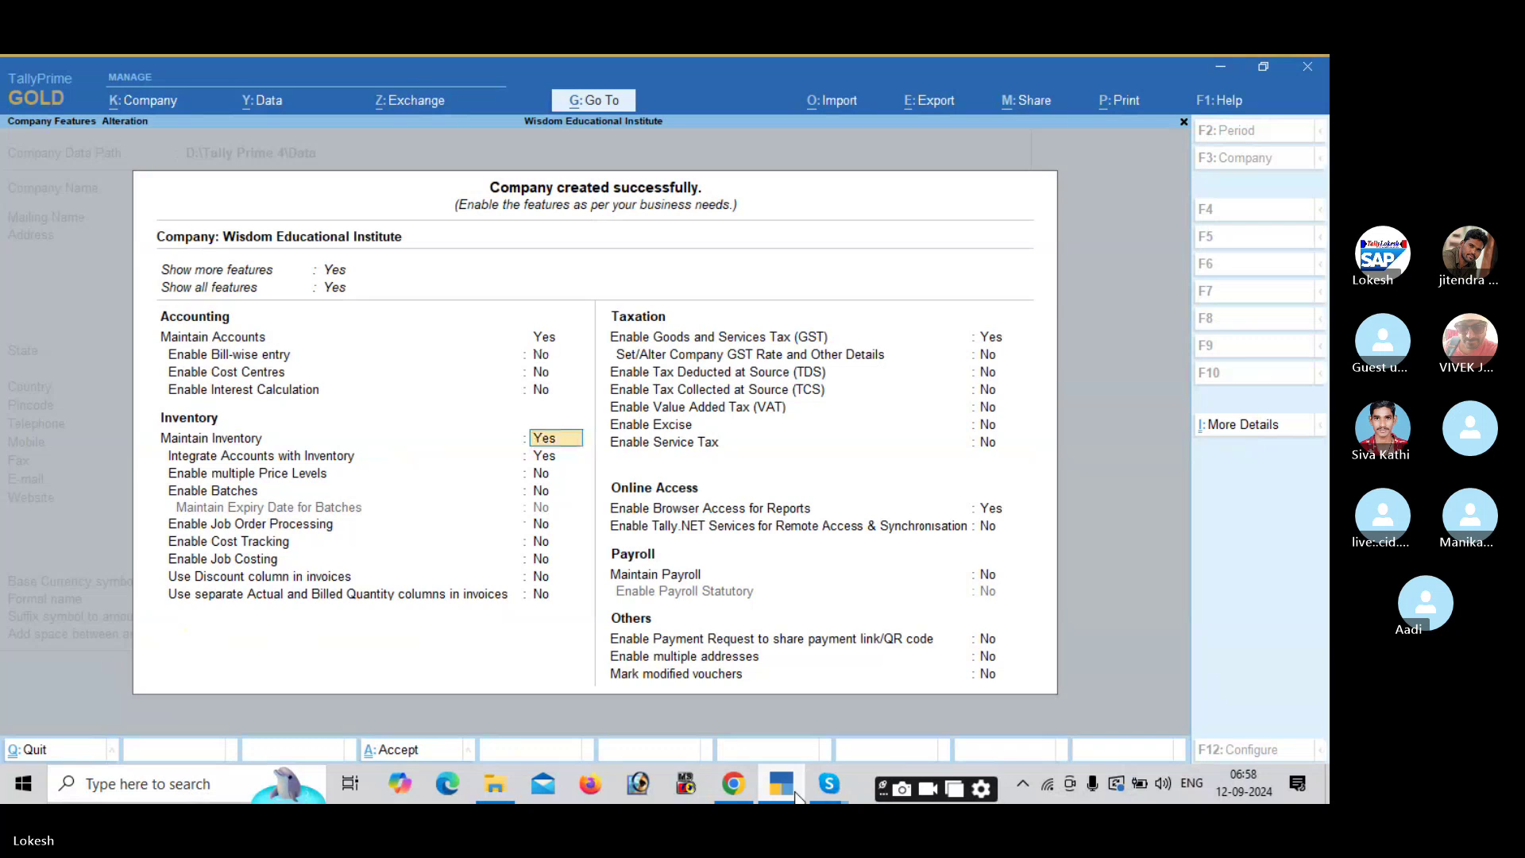
text(n)
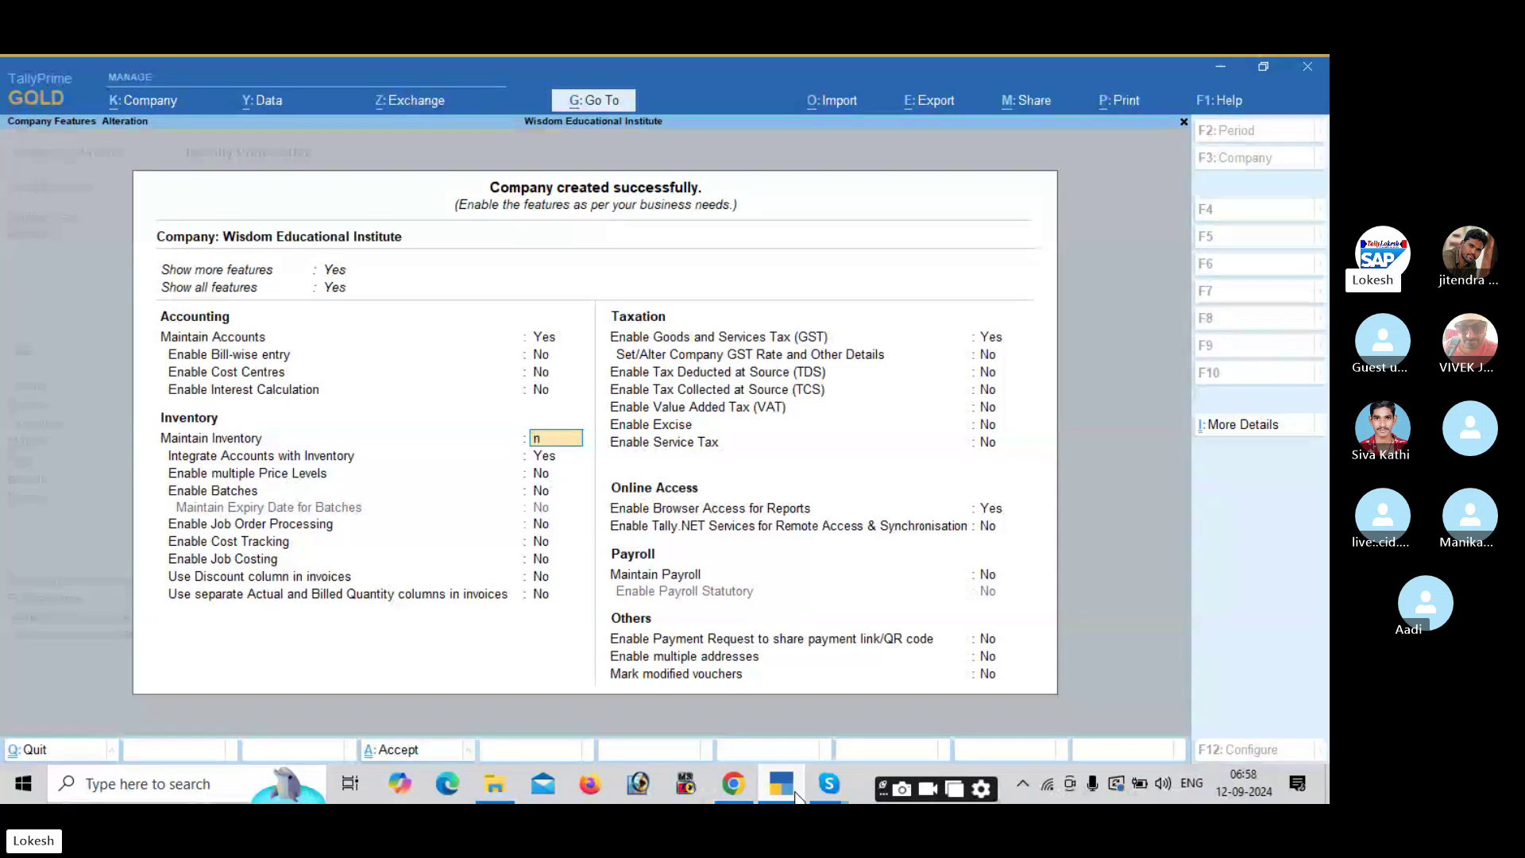
key(ctrl+a)
key(y)
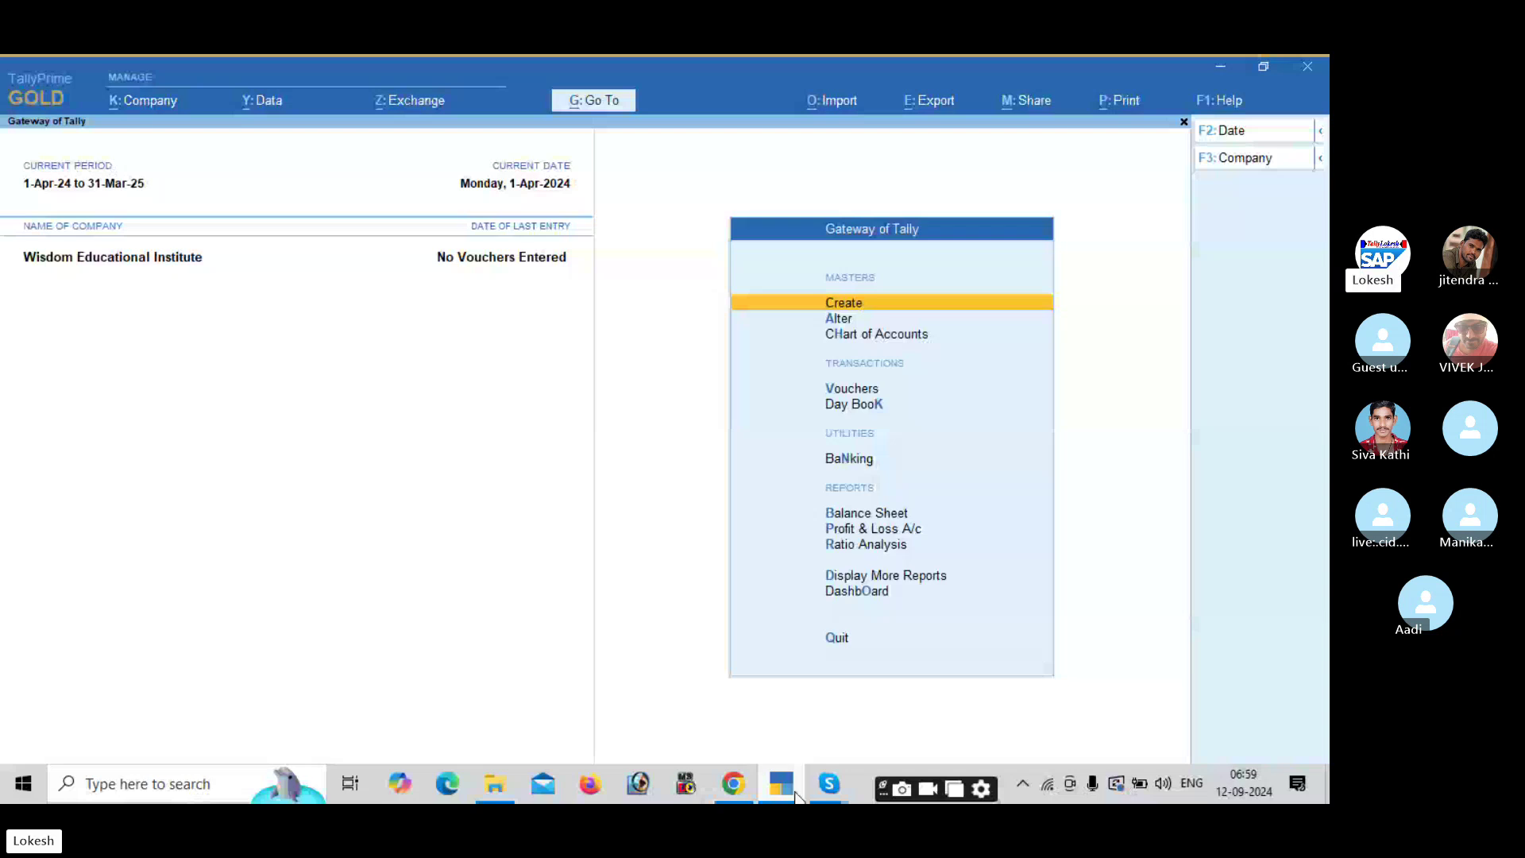
View the voucher types available for alteration, including the inactive ones, and return to the Gateway of Tally.
key(a)
key(Return)
key(Up)
key(Up)
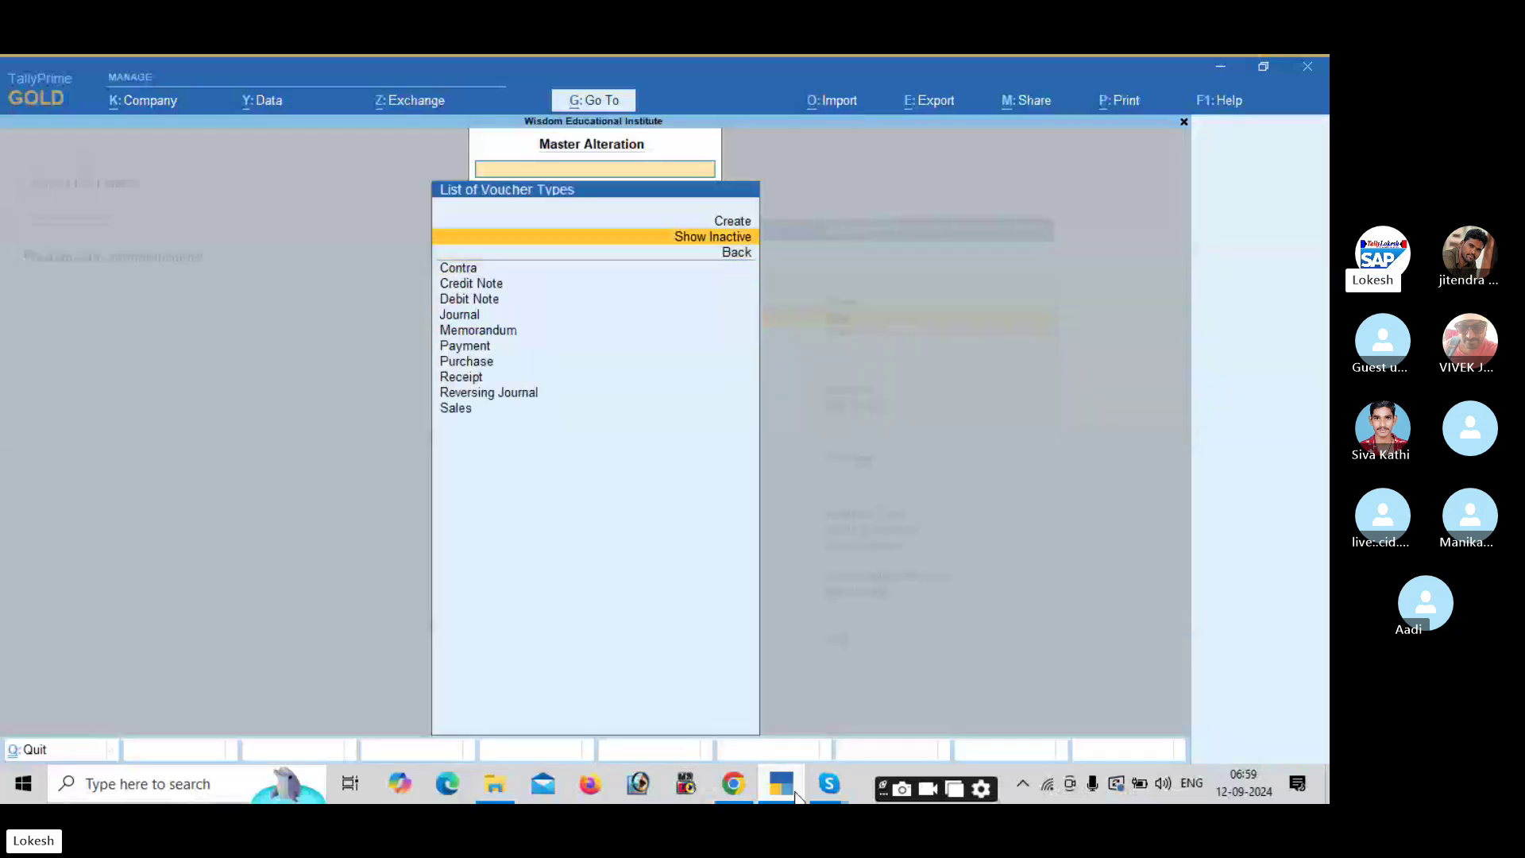
key(Return)
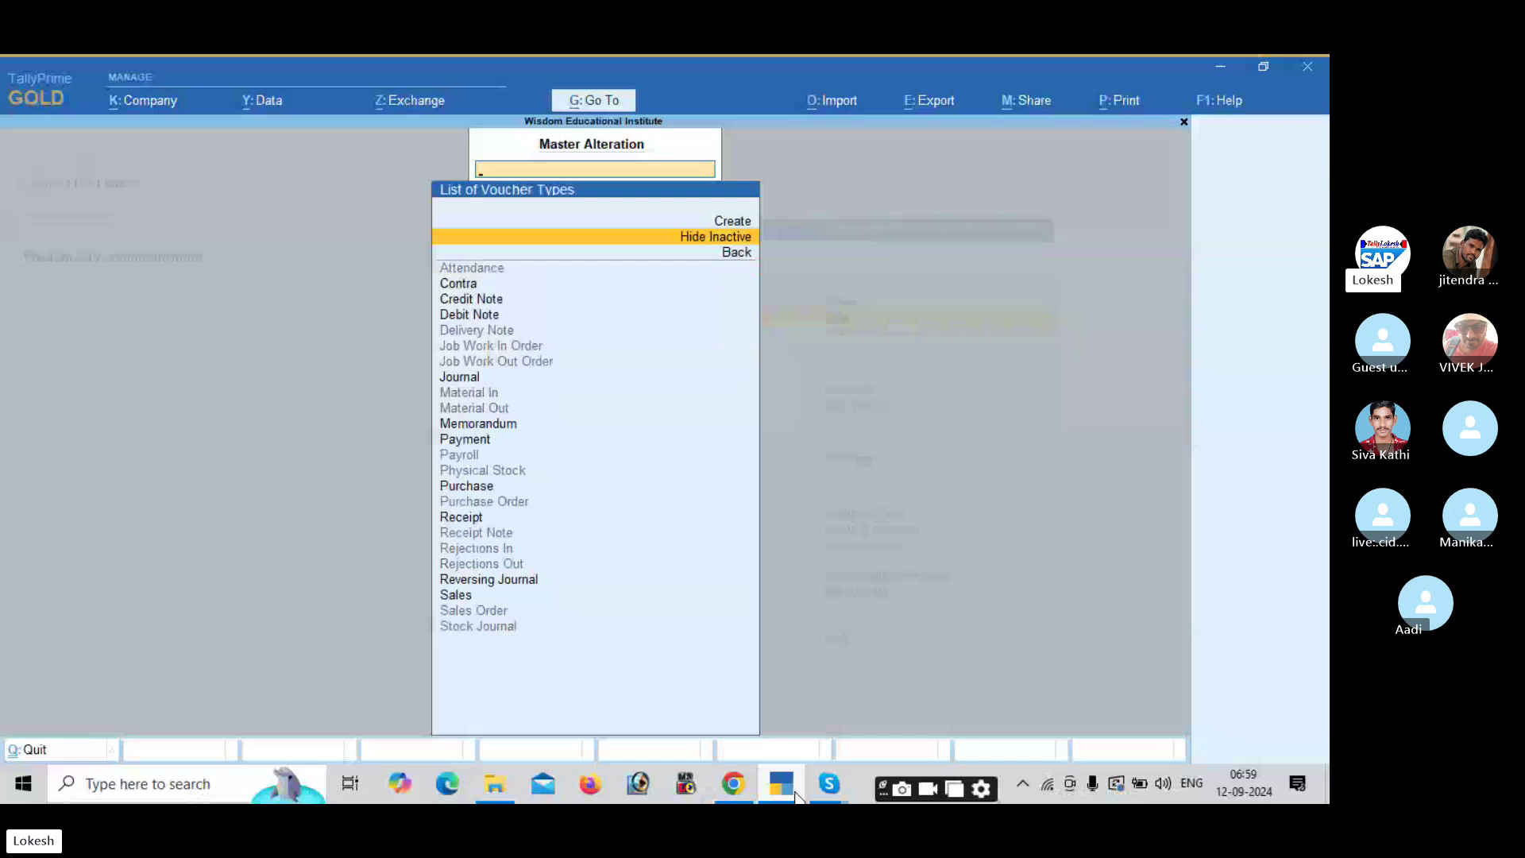
key(Escape)
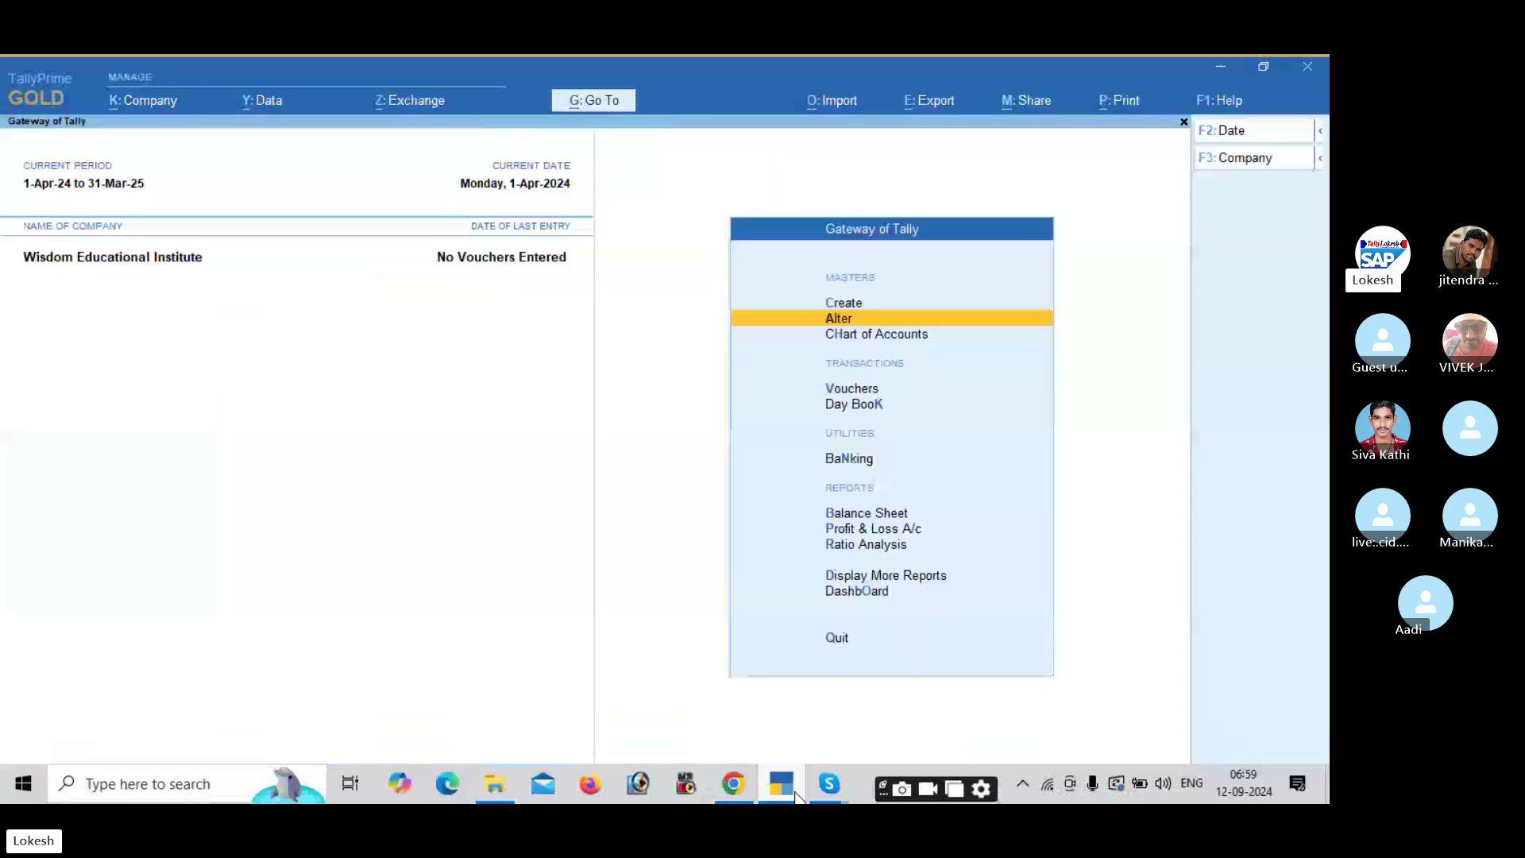
Create an accounting group named College Expenses under Indirect Expenses, keeping its other options at their defaults.
key(Up)
key(Return)
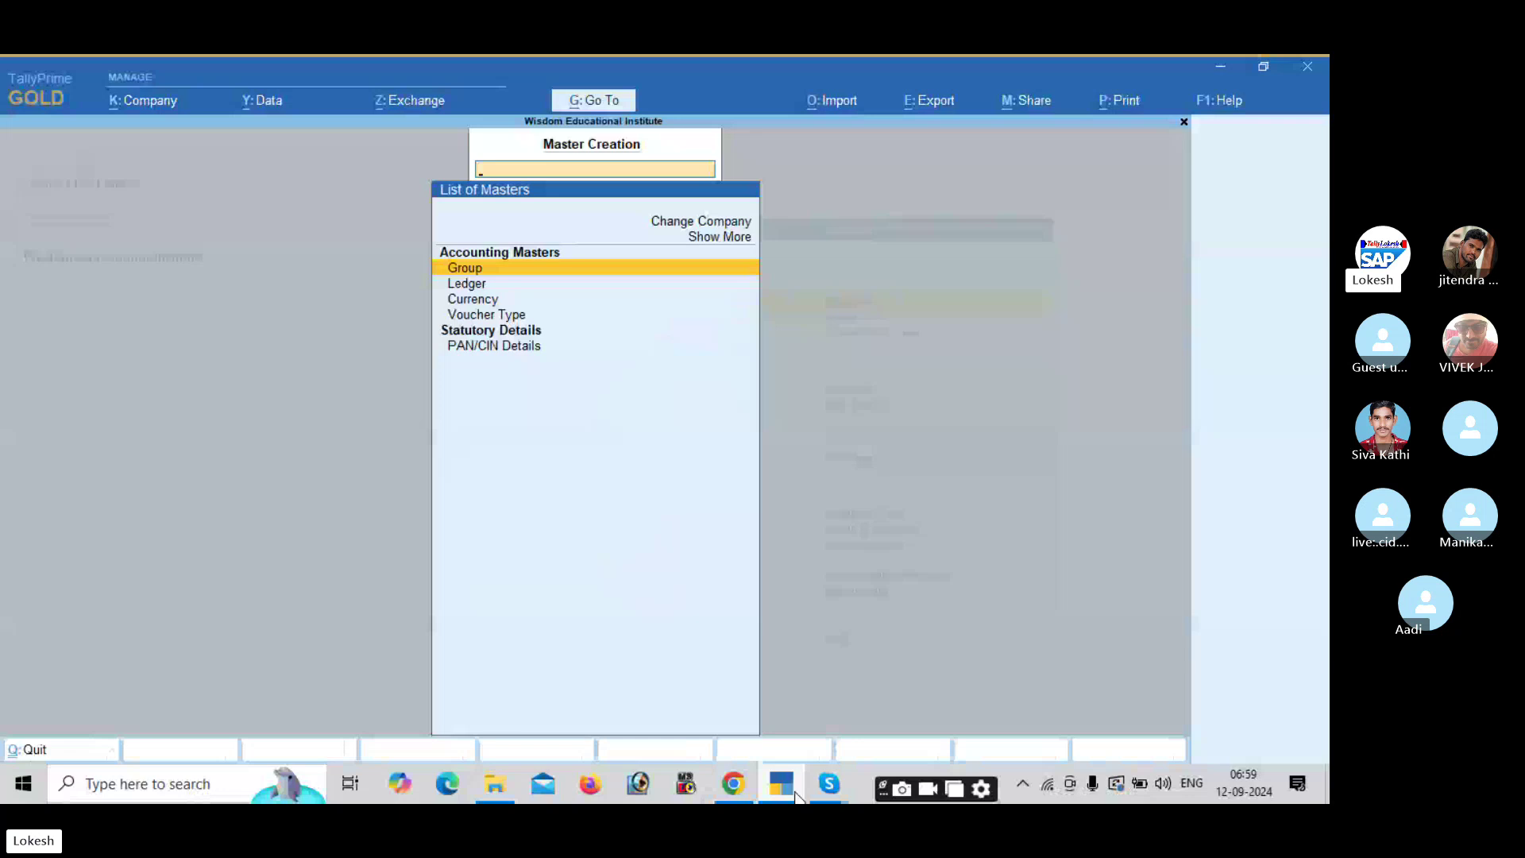
key(Return)
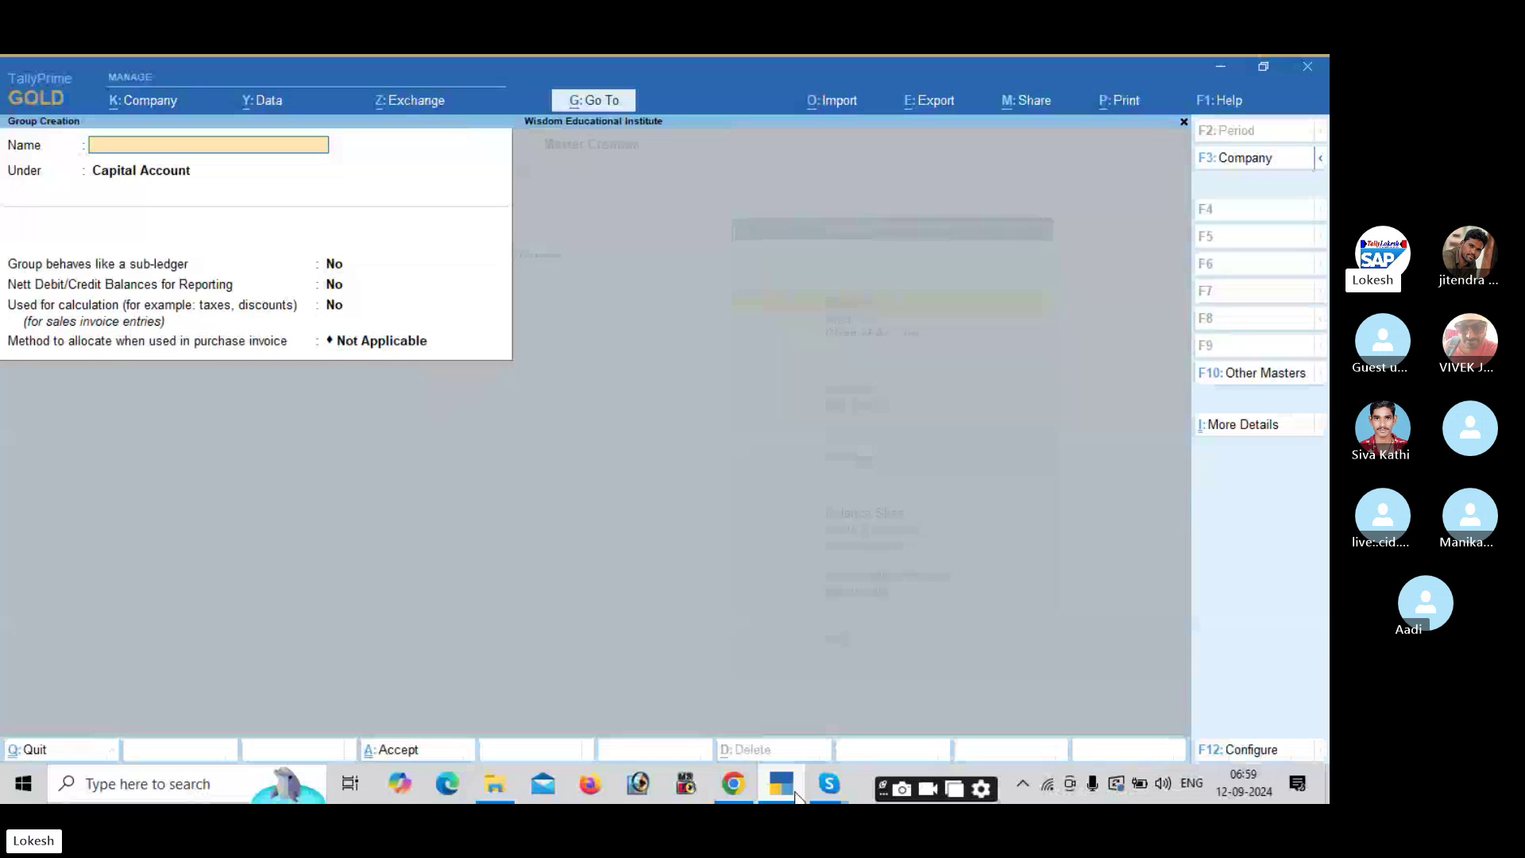
text(College e)
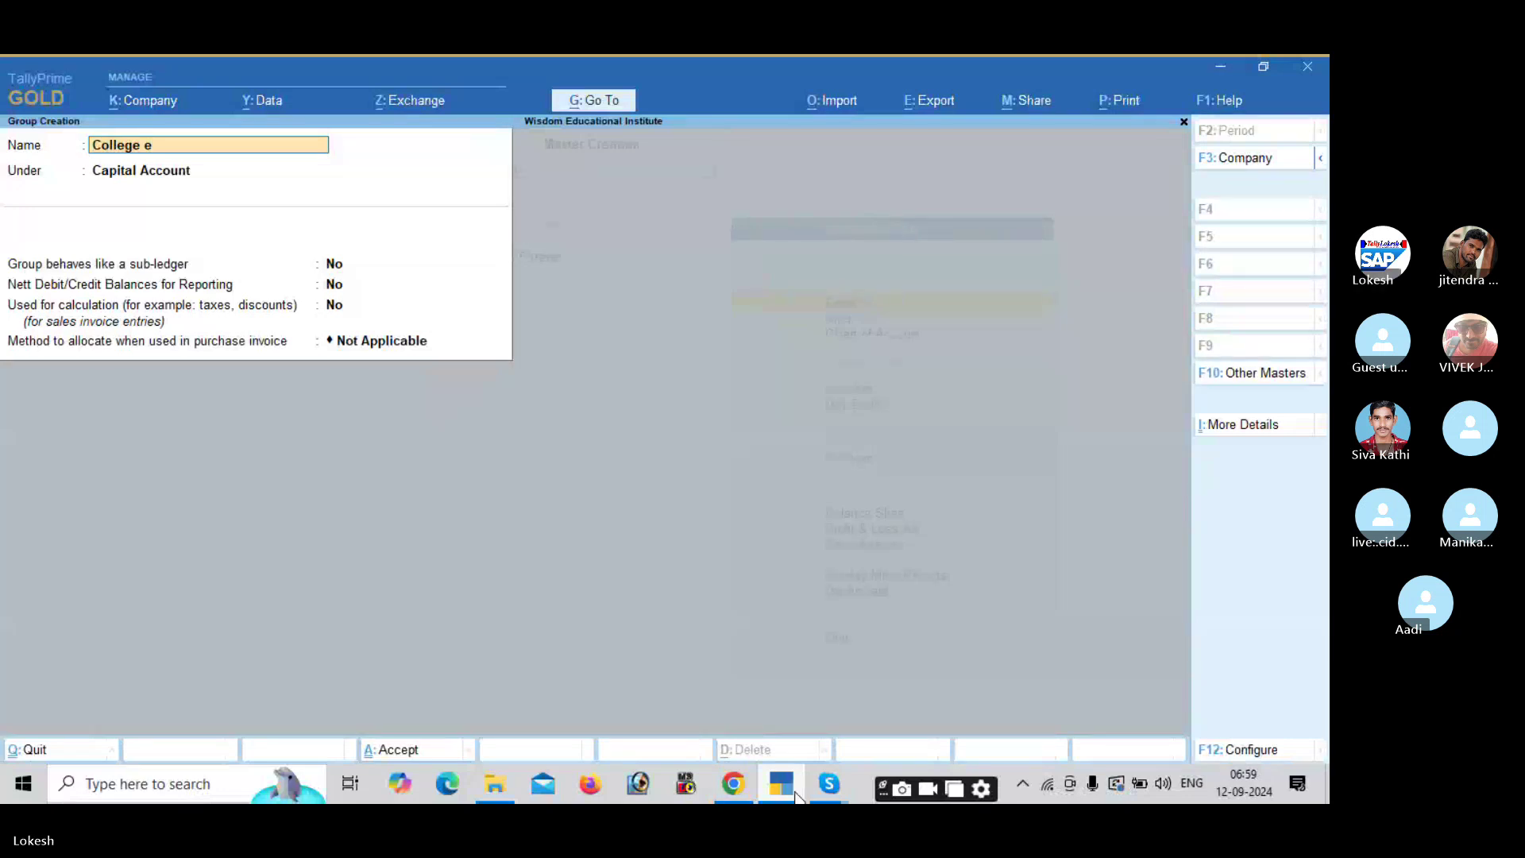
text(xpenses)
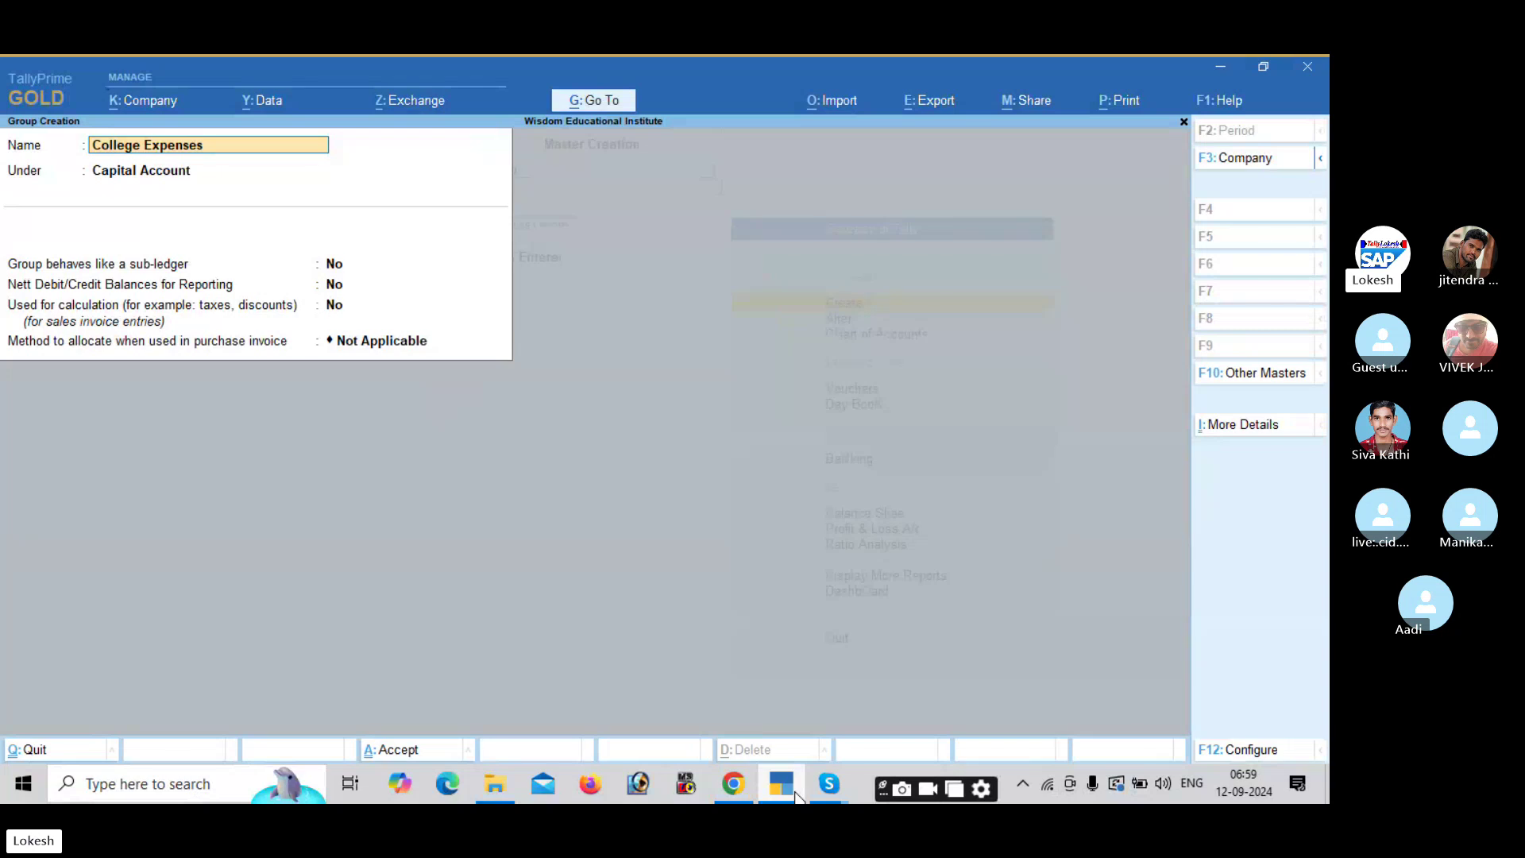
key(Return)
text(In)
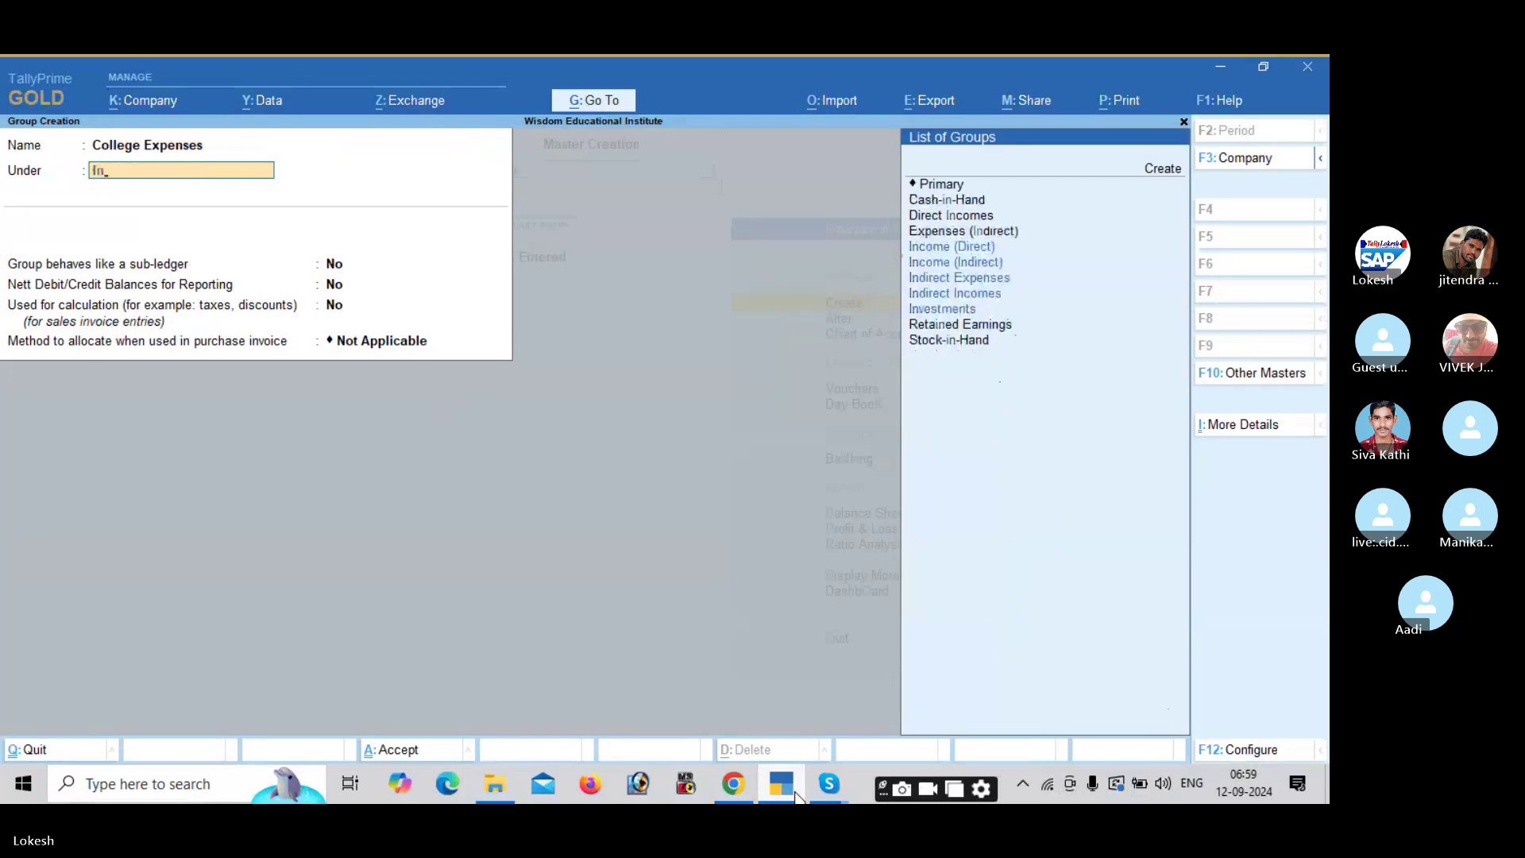
text(d)
key(Return)
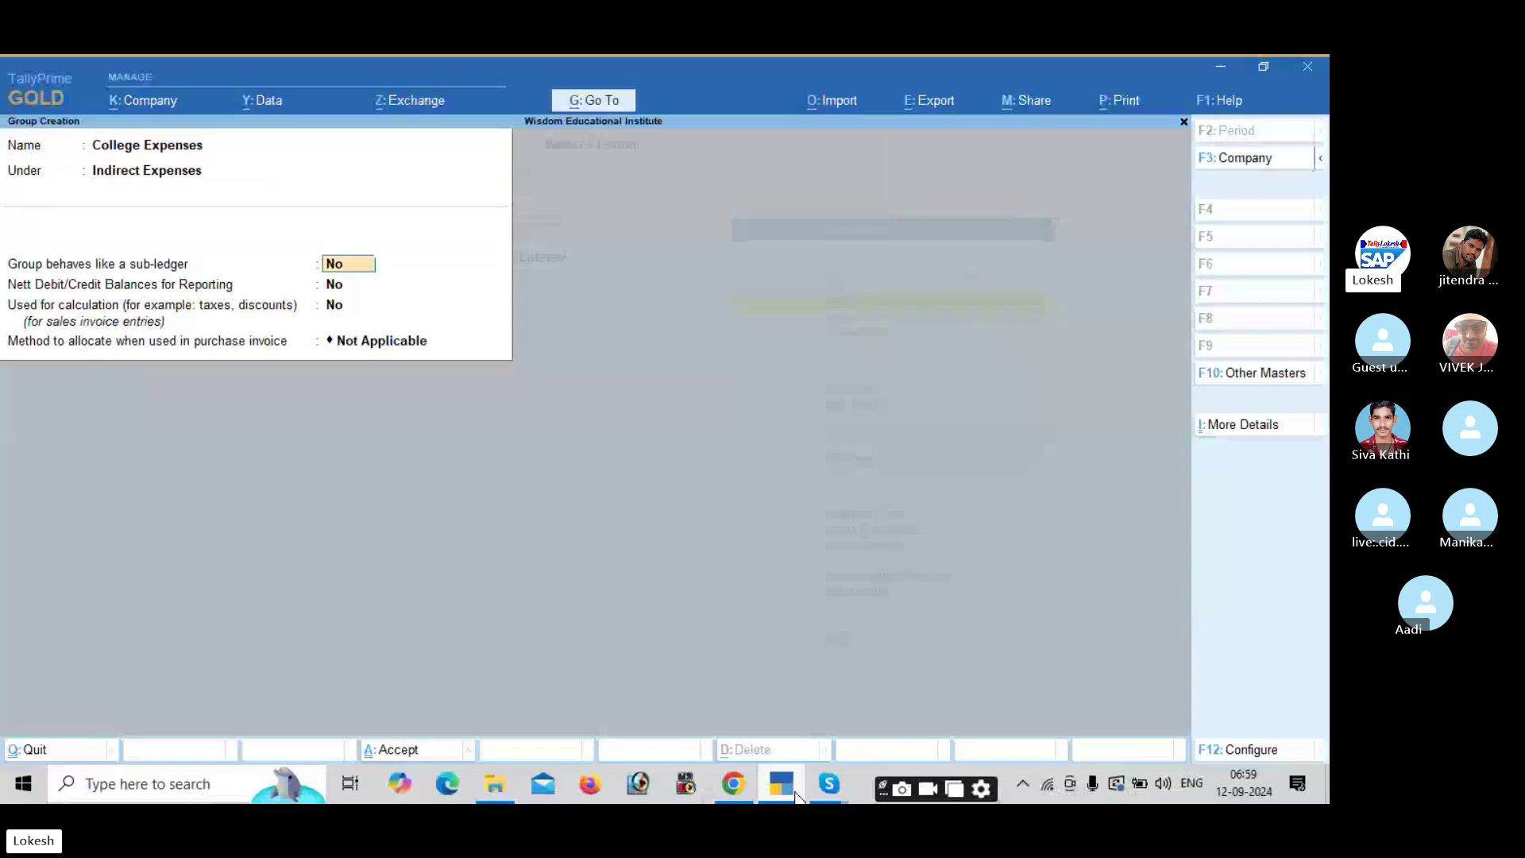
key(Return)
key(Return)
key(Return)
key(Return)
Create a group named College Incomes under Indirect Incomes with the default options.
text(College)
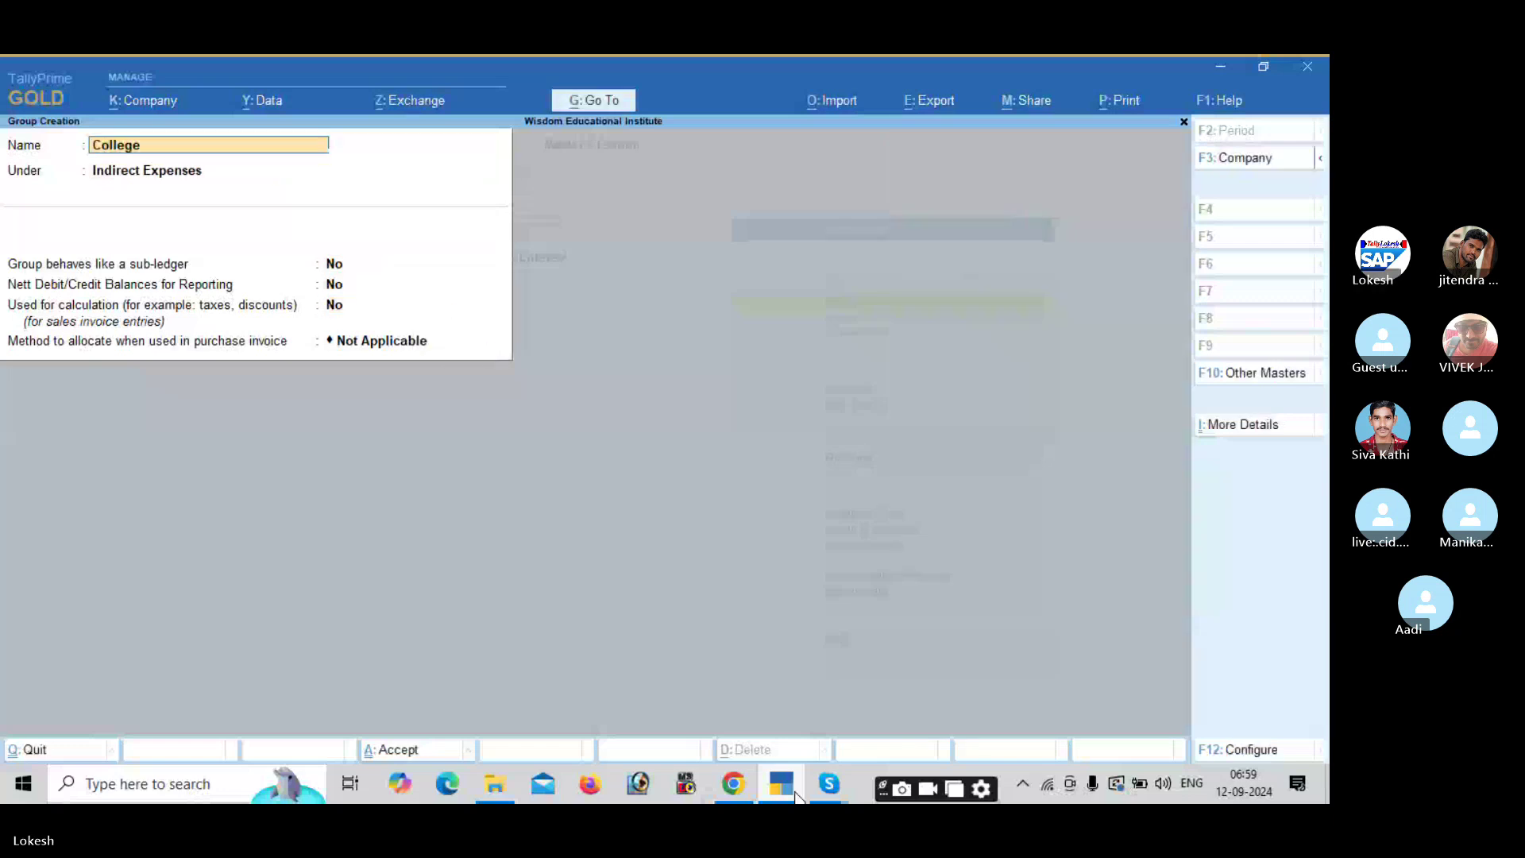
text( Incomes)
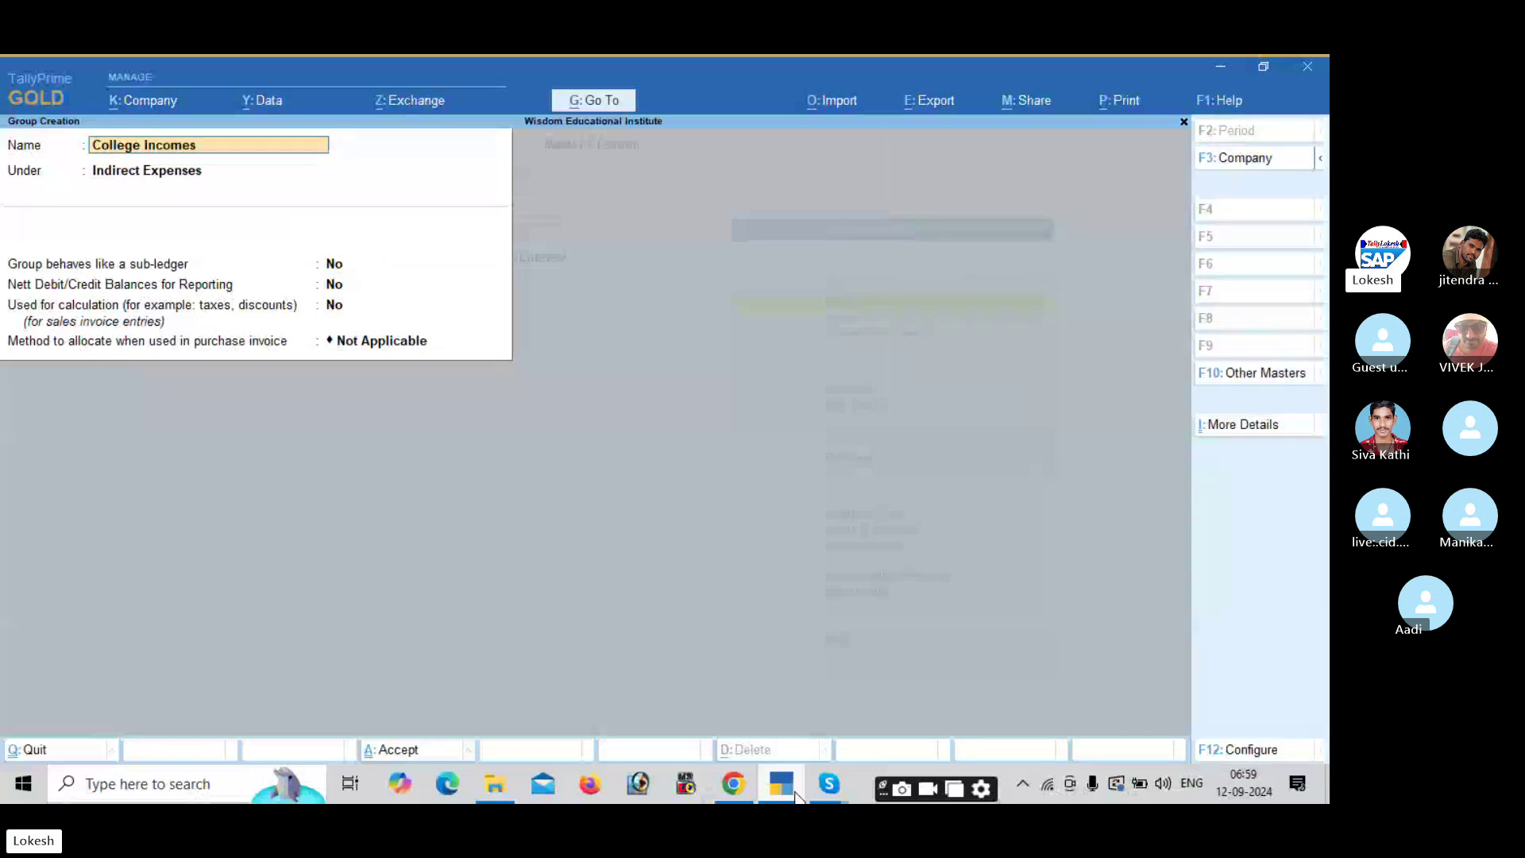
key(Return)
key(Down)
key(Return)
key(Return)
key(Return)
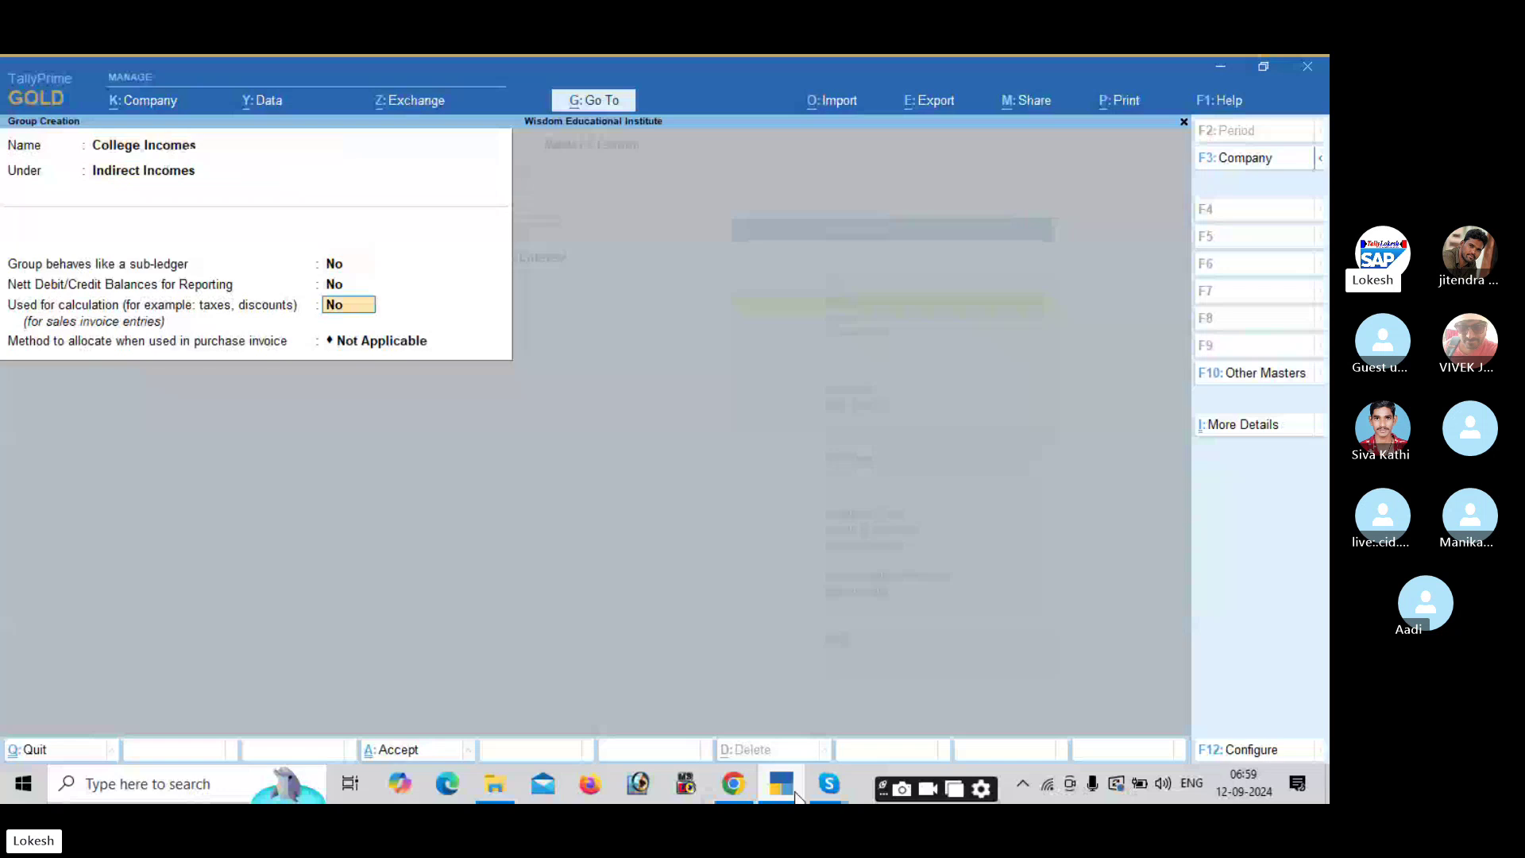
key(Return)
key(Return)
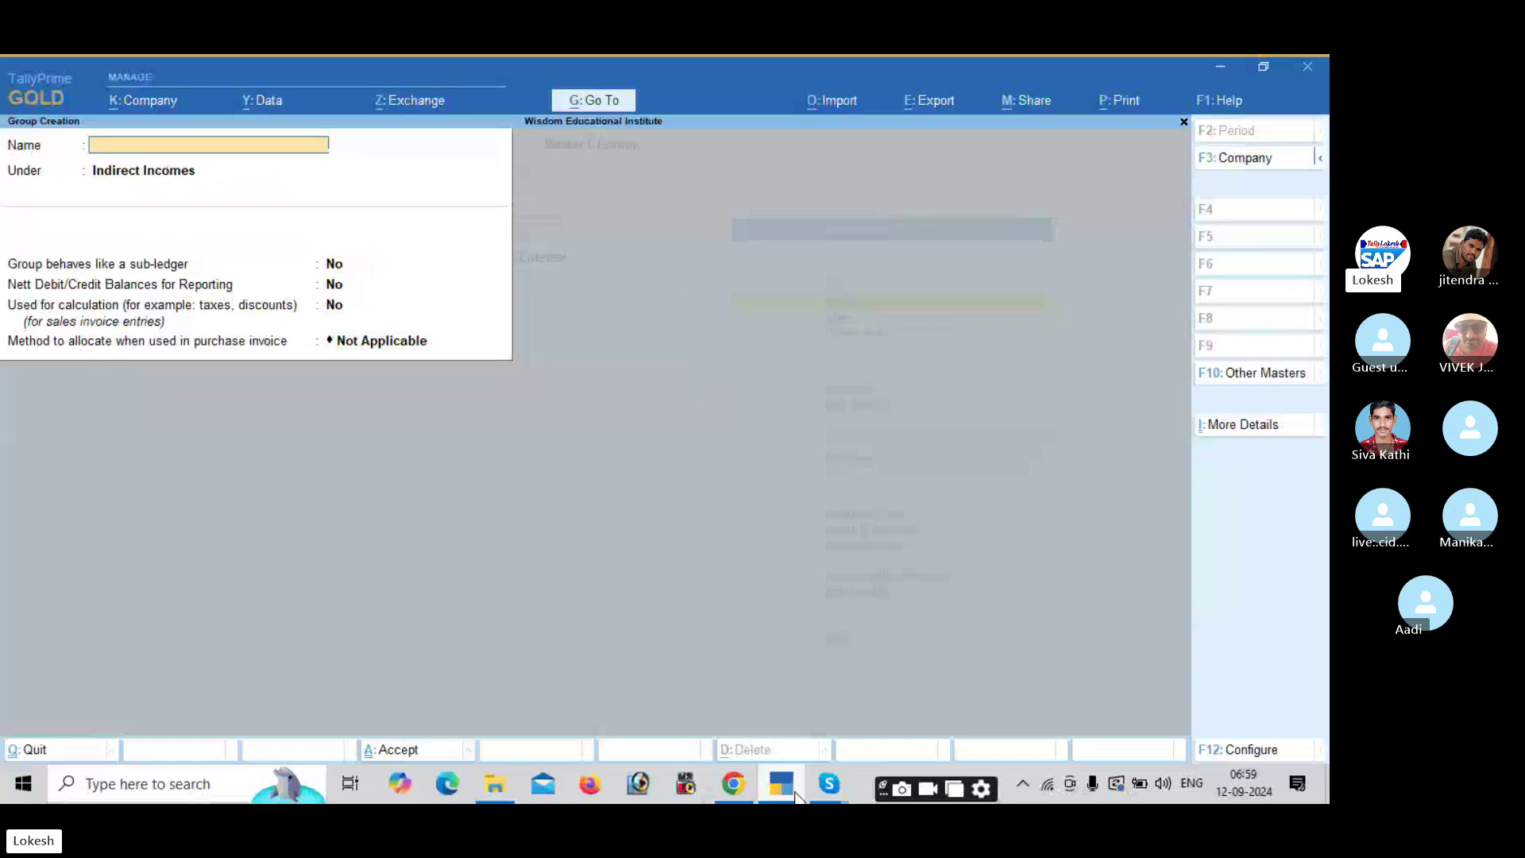
Create a group named School Expenses under Indirect Expenses with the default options.
text(School Expense)
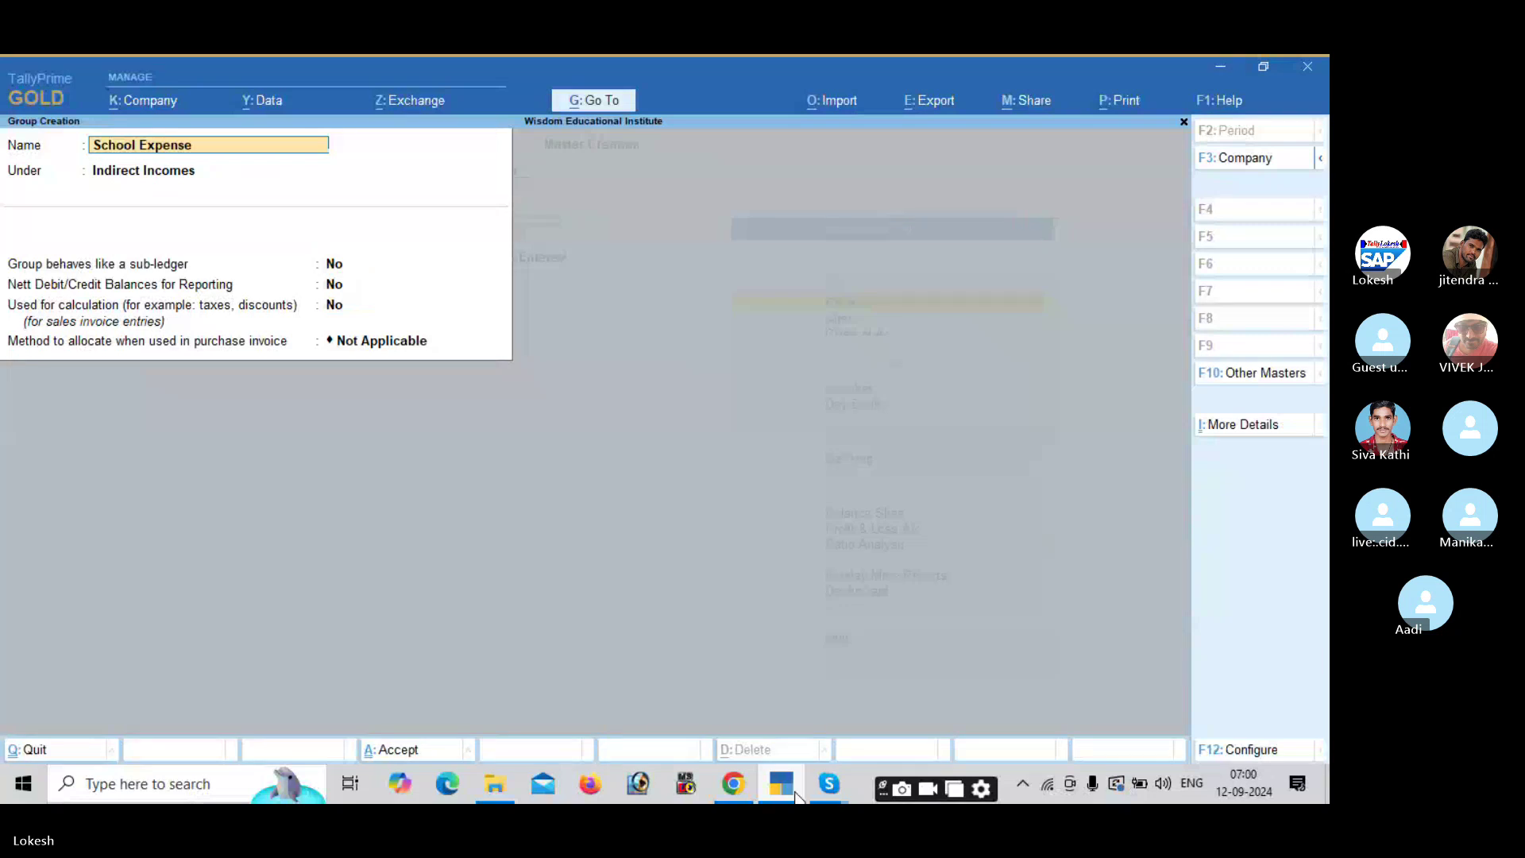
text(s)
key(Return)
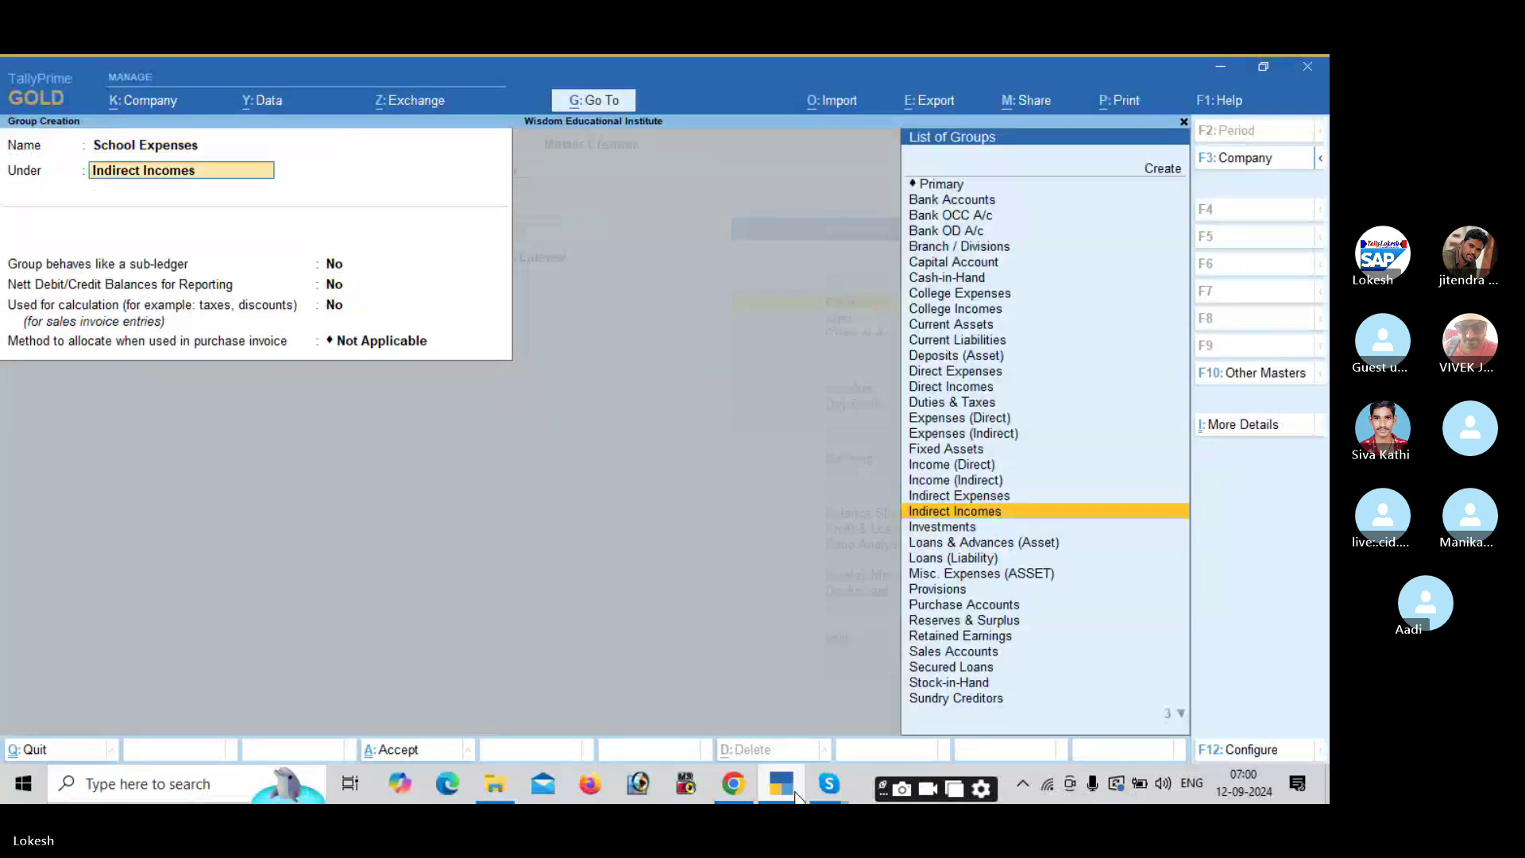
key(Up)
key(Return)
key(Return)
key(Return)
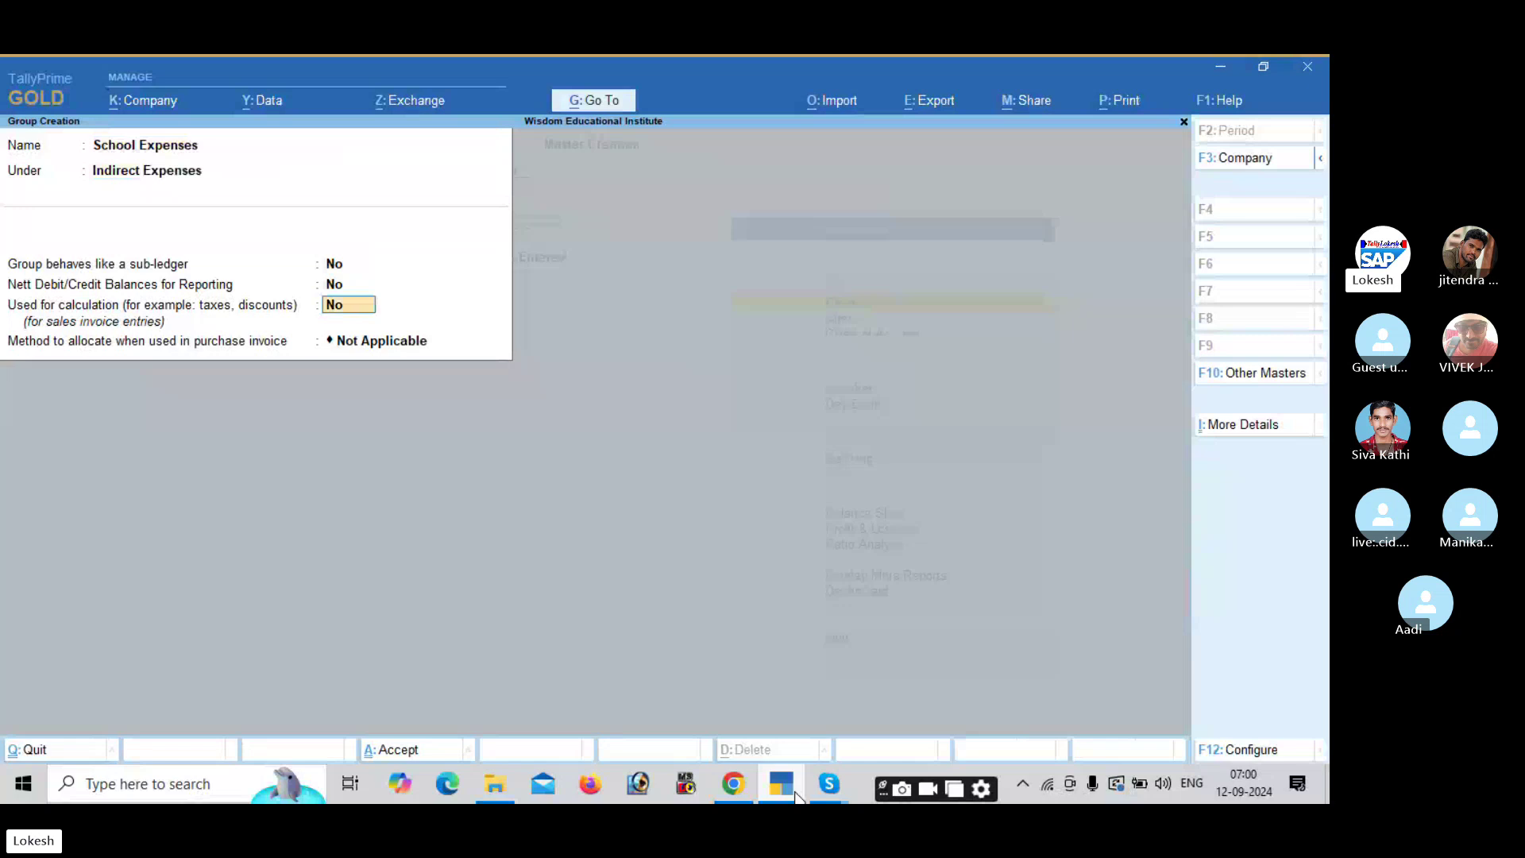
key(Return)
key(Return)
Create a group named School Incomes under Indirect Incomes with the default options and leave group creation.
text(S)
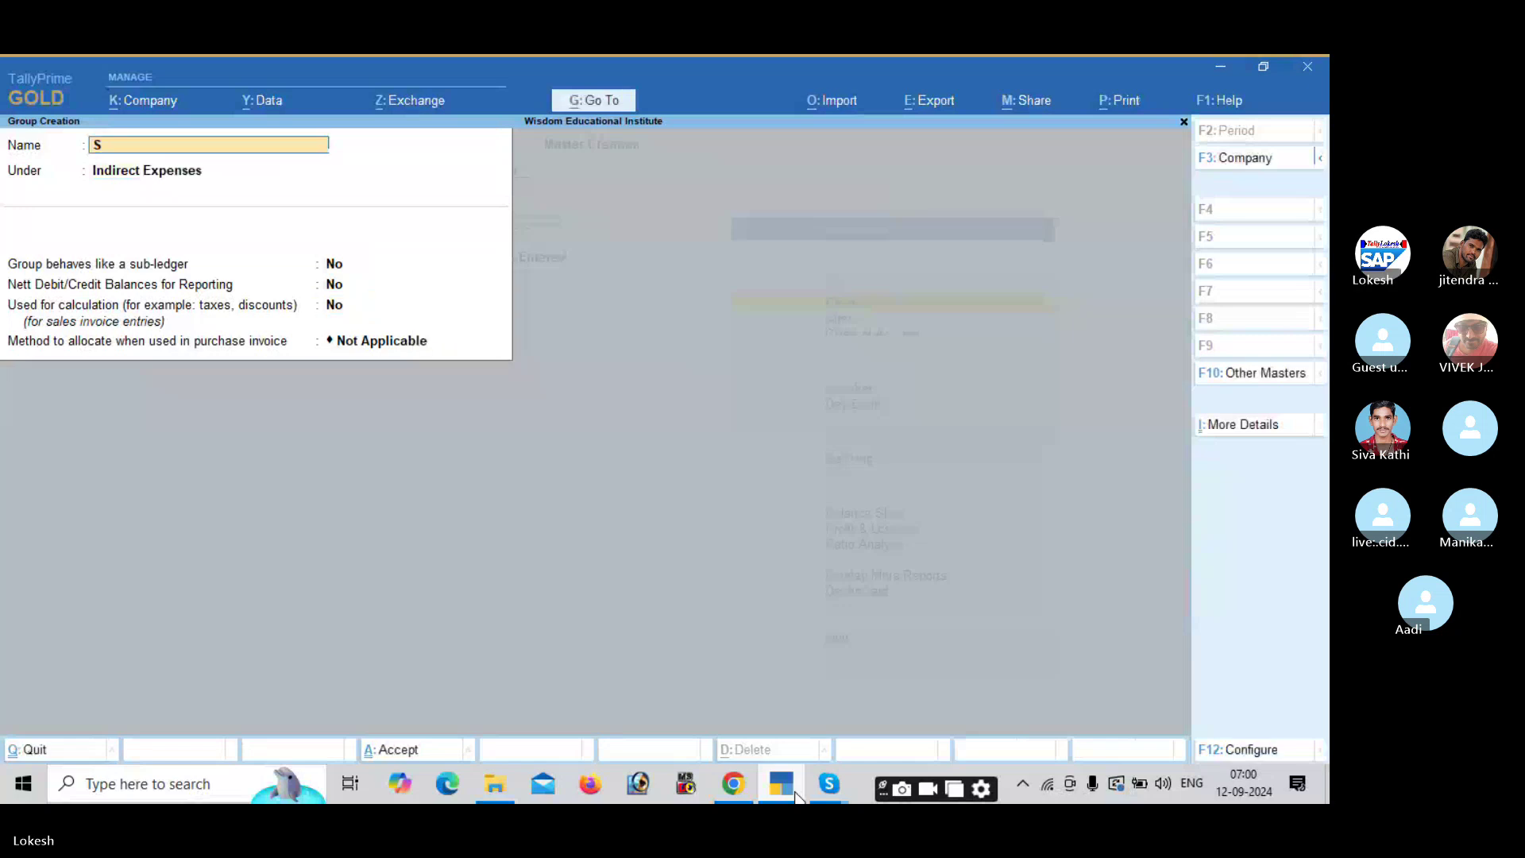
text(chool Incom)
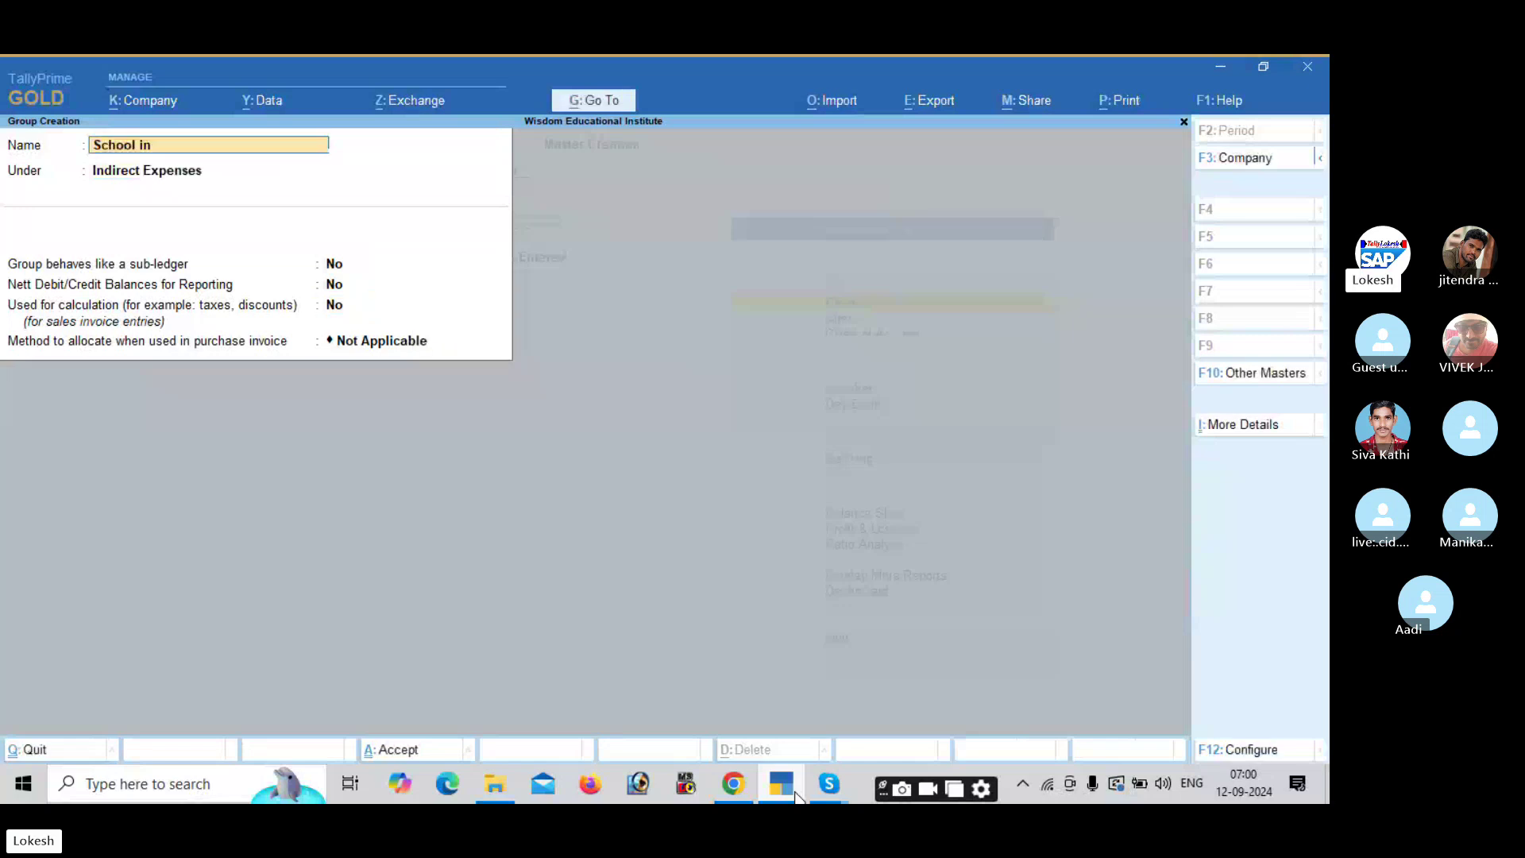
text(es)
key(Return)
key(Down)
key(Return)
key(Return)
key(Return)
key(Return)
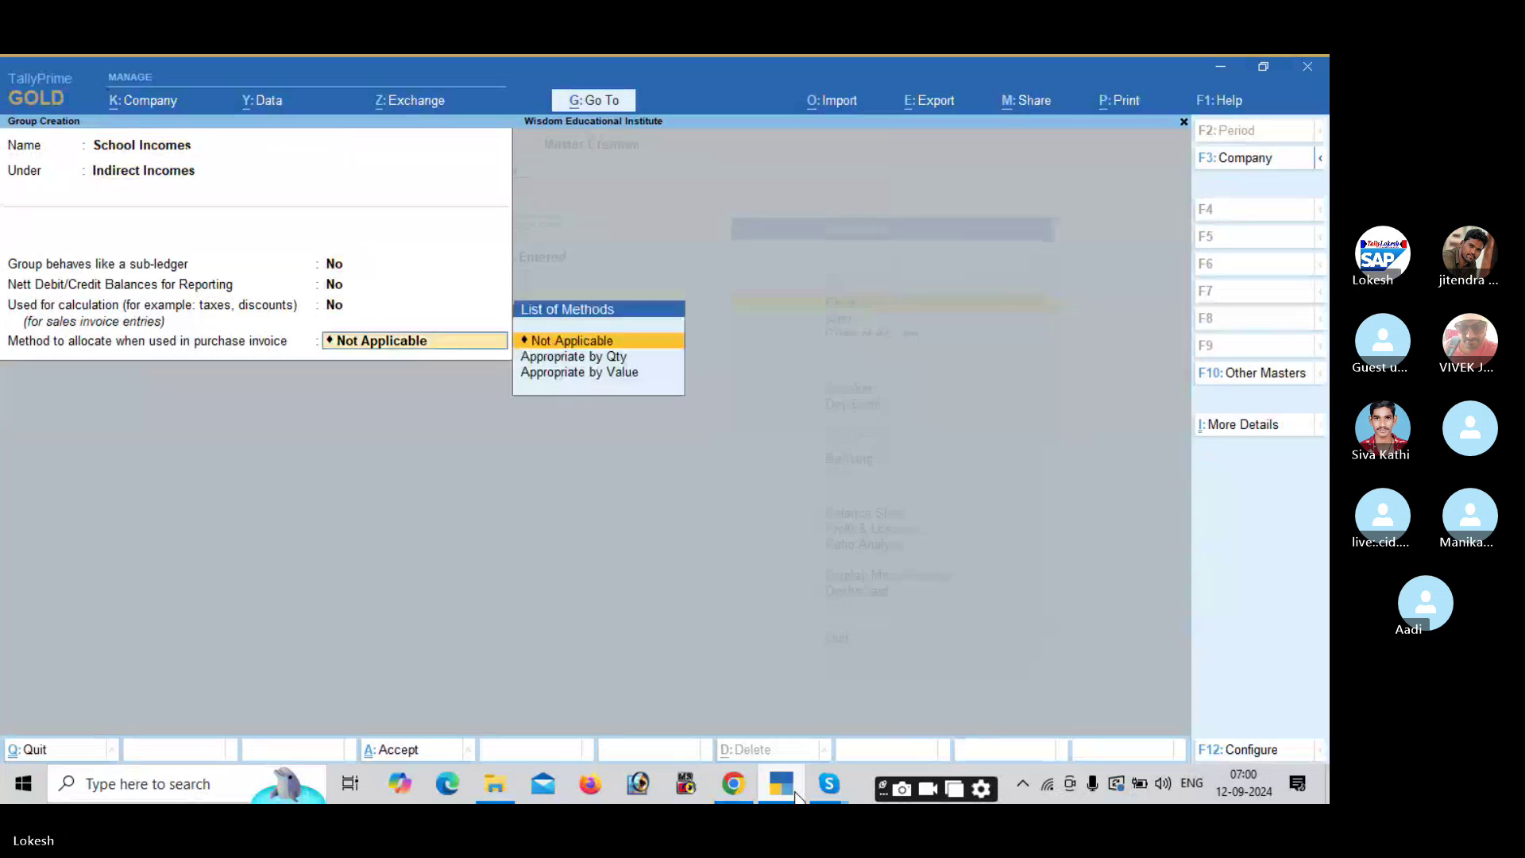
key(Return)
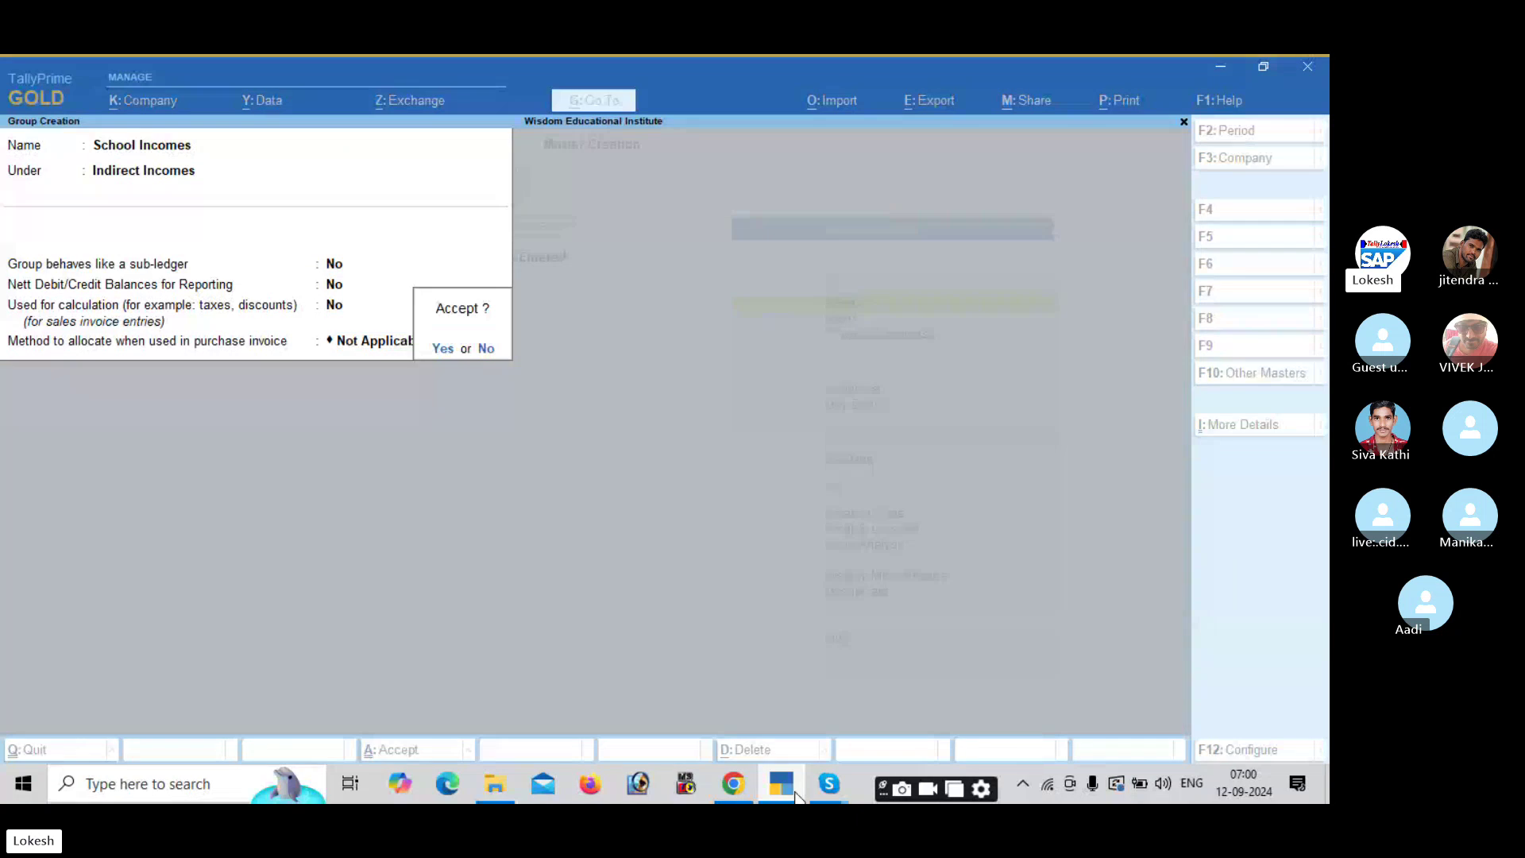
key(Return)
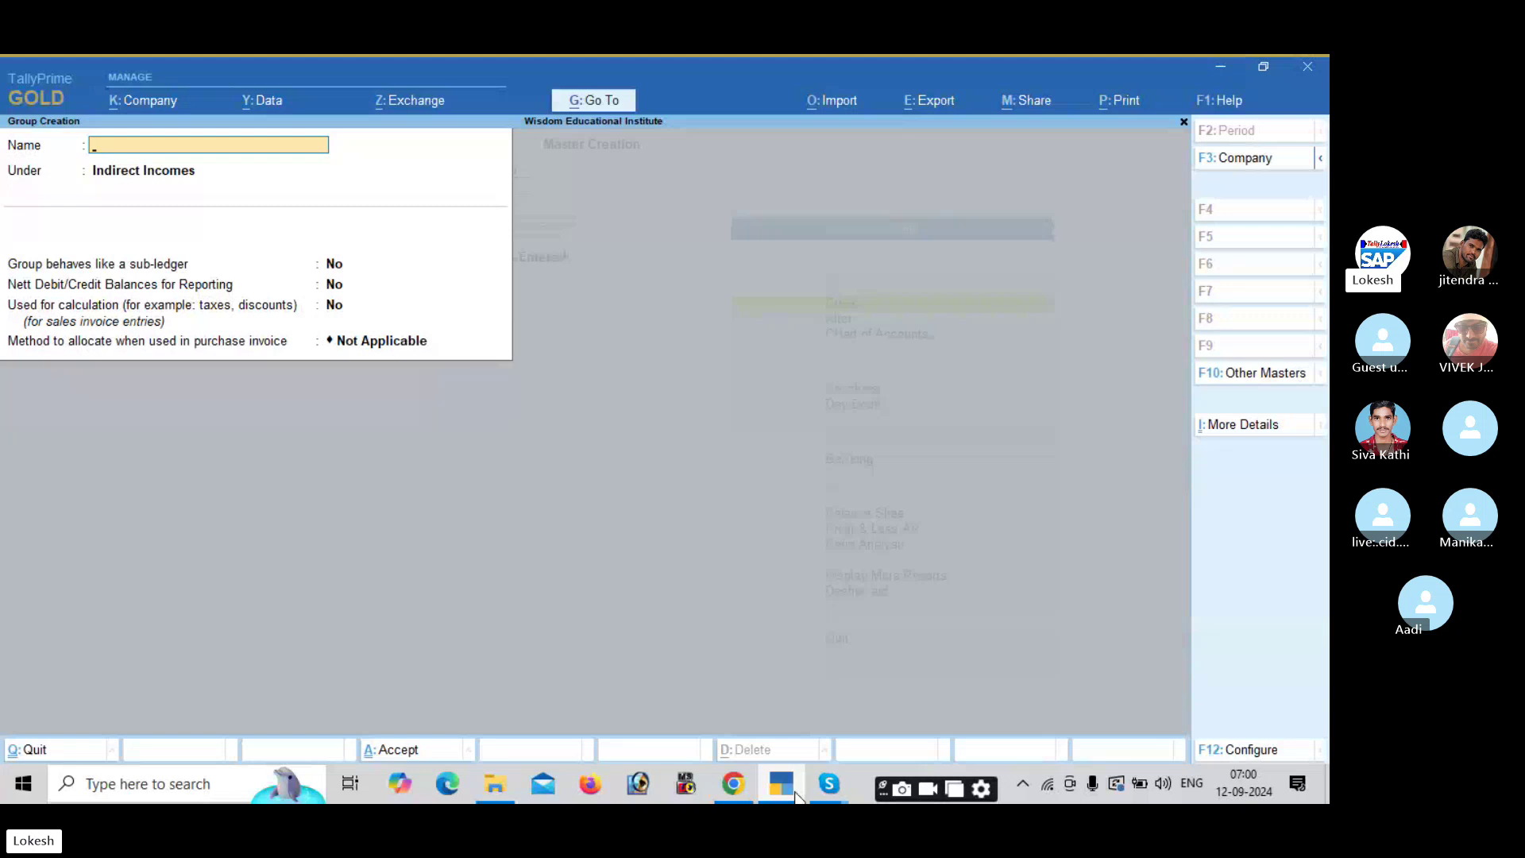
key(Escape)
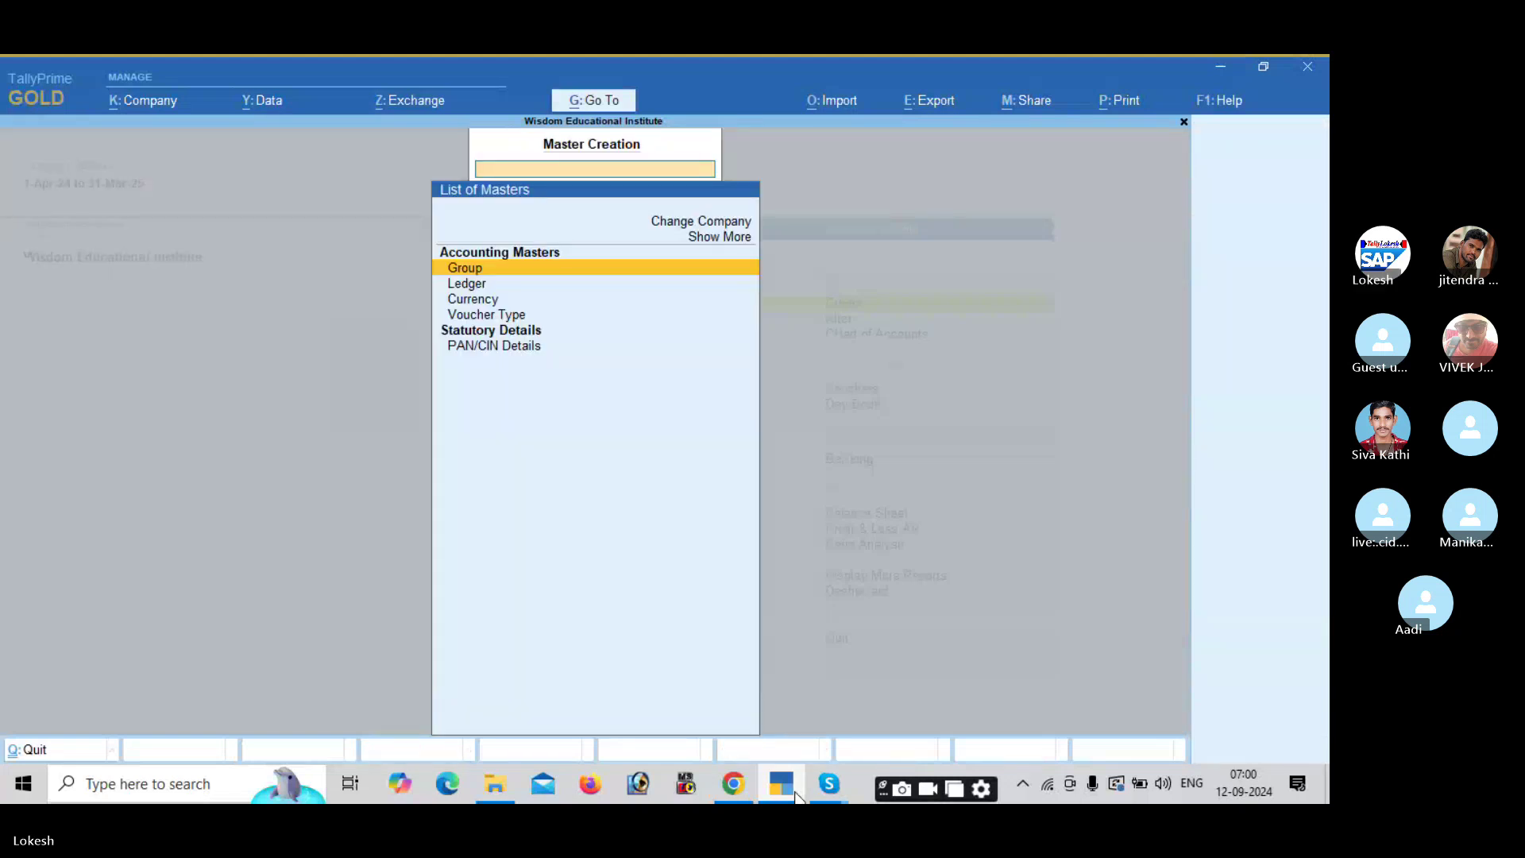
Create a ledger named Capital under Capital Account with the default details.
key(Down)
key(Return)
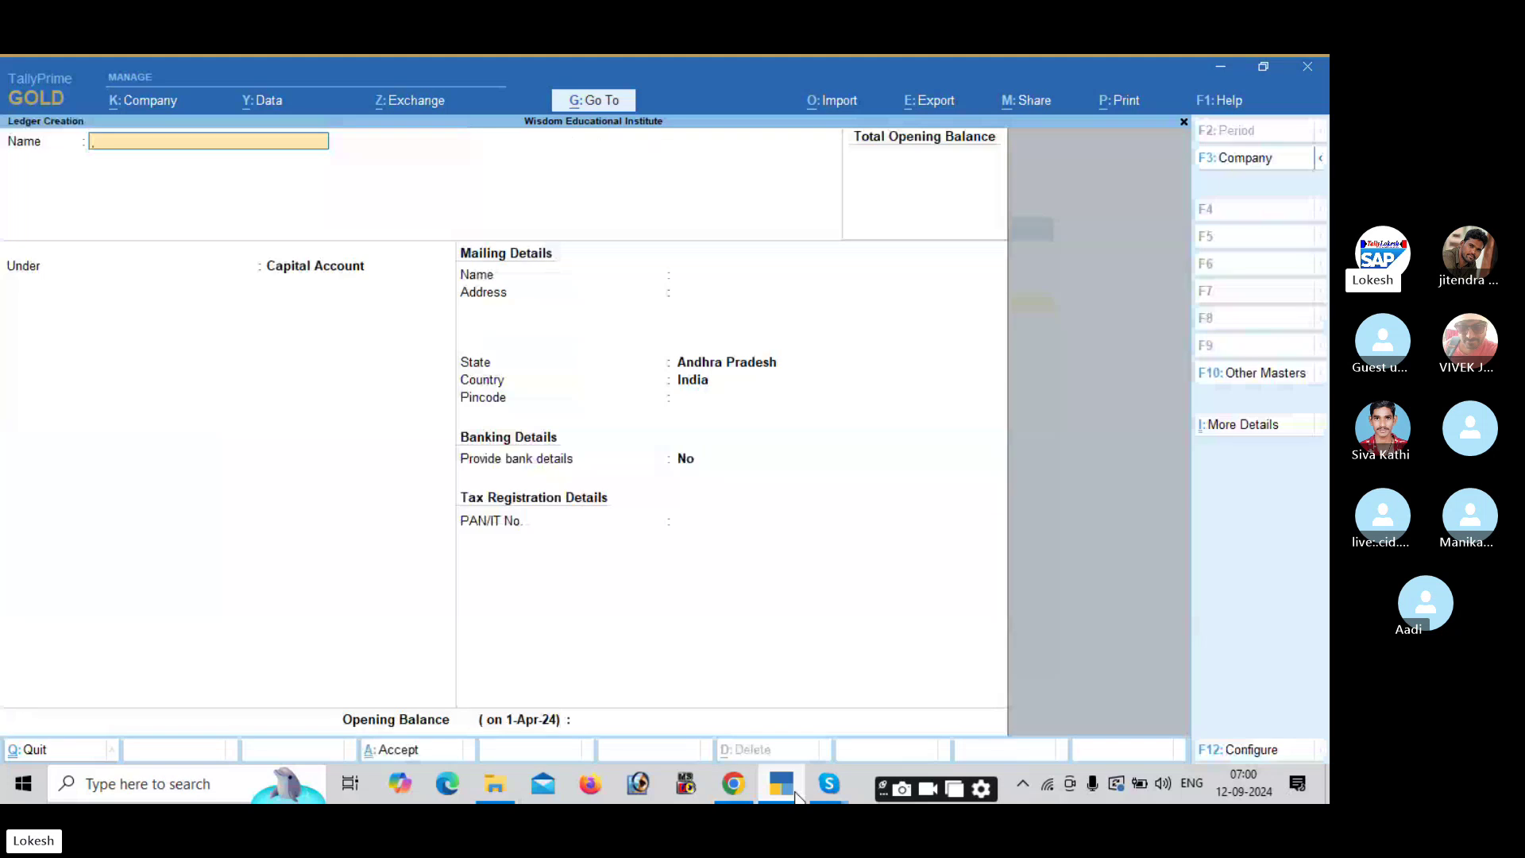
text(Capi)
text(tal)
key(Return)
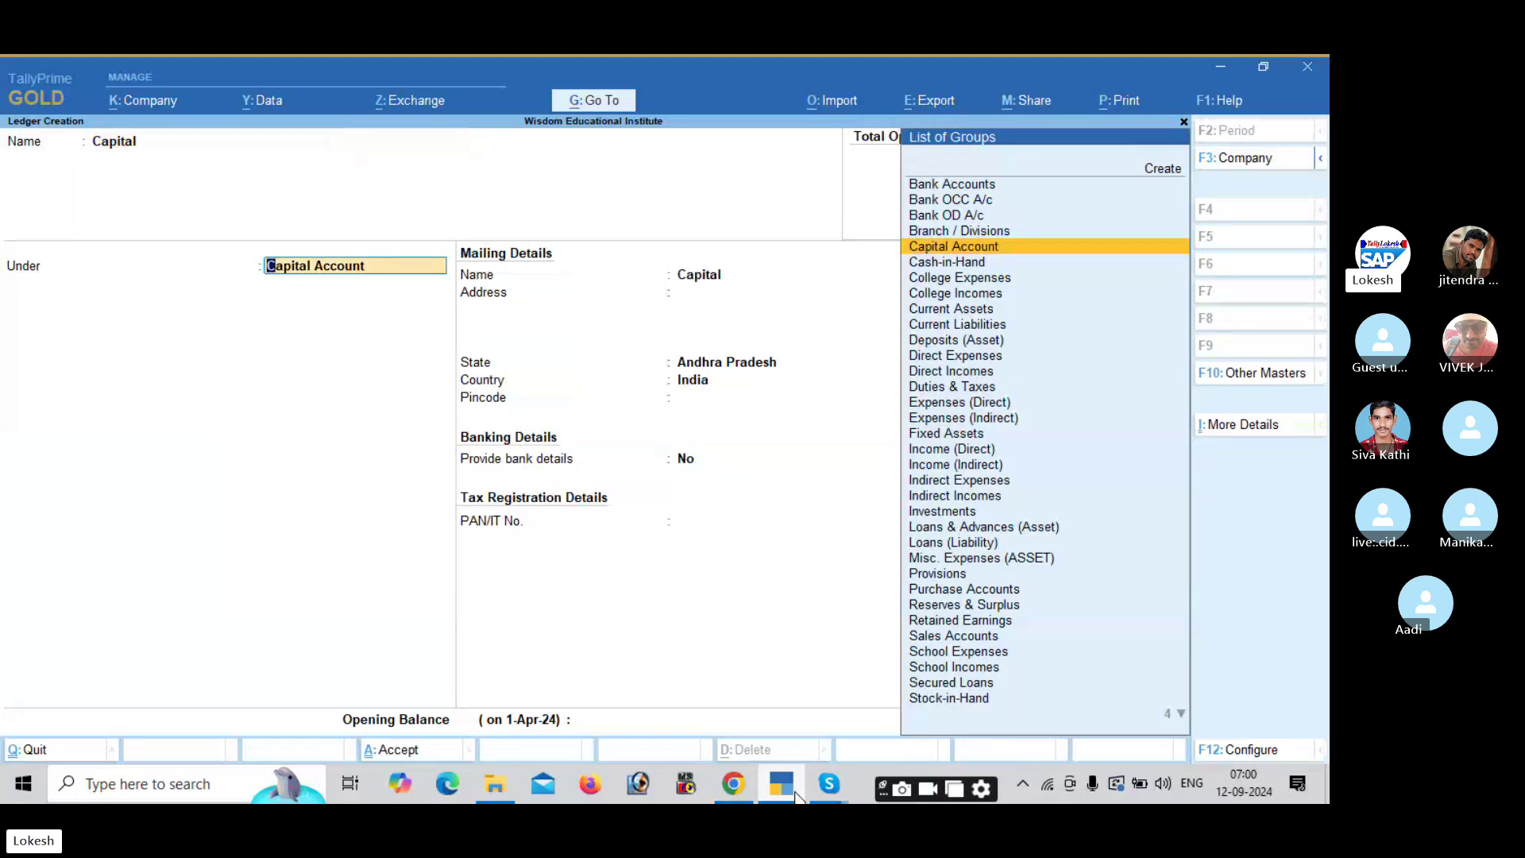
key(Return)
key(Return)
Create a ledger named Salaries Ce under College Expenses, leaving the ledger type as Not Applicable.
text(Salaries)
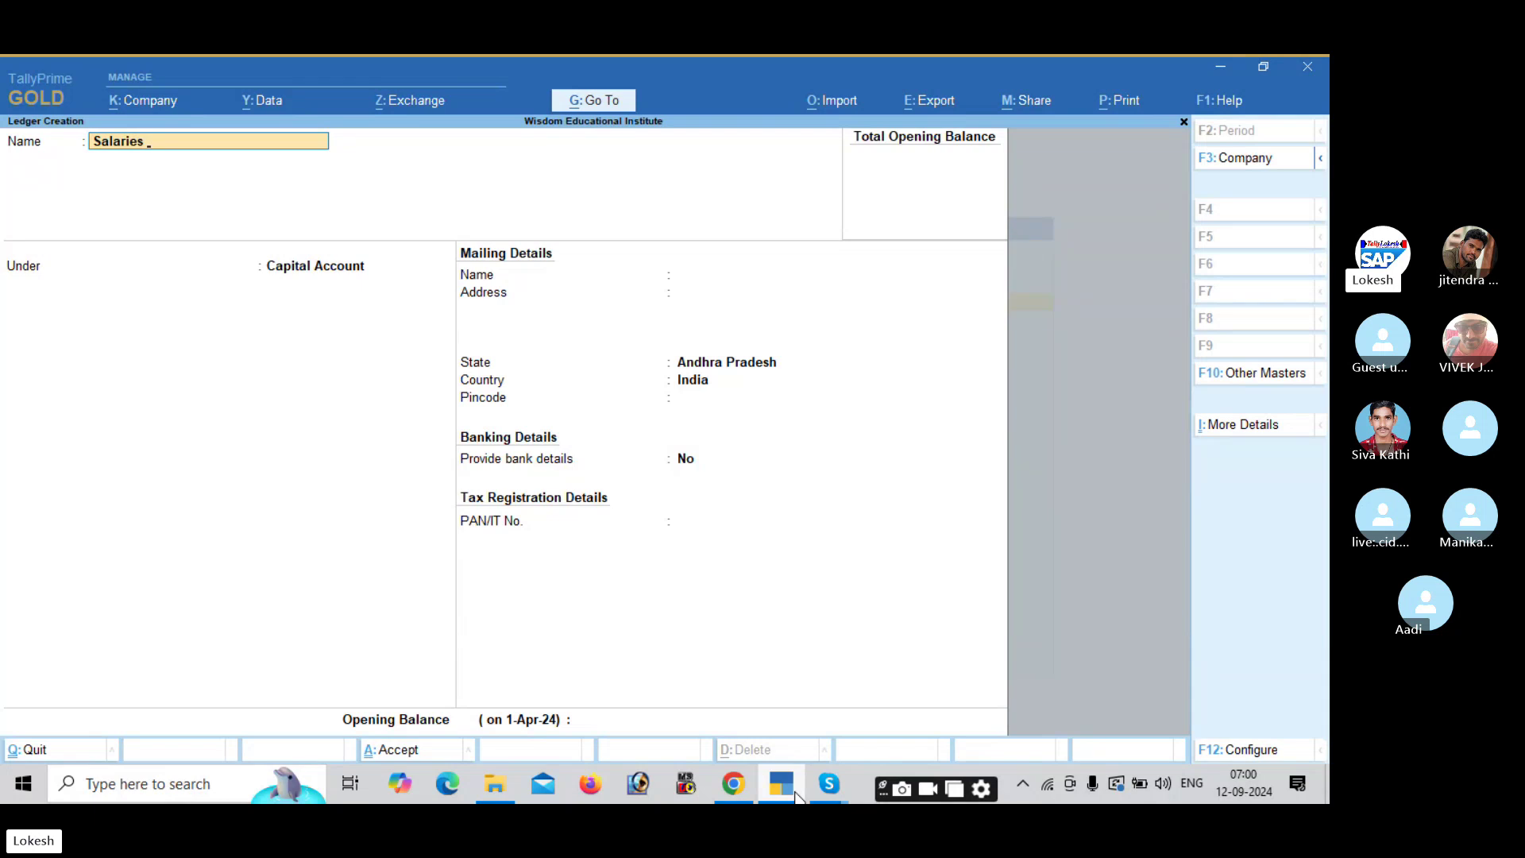
text(Ce)
key(Return)
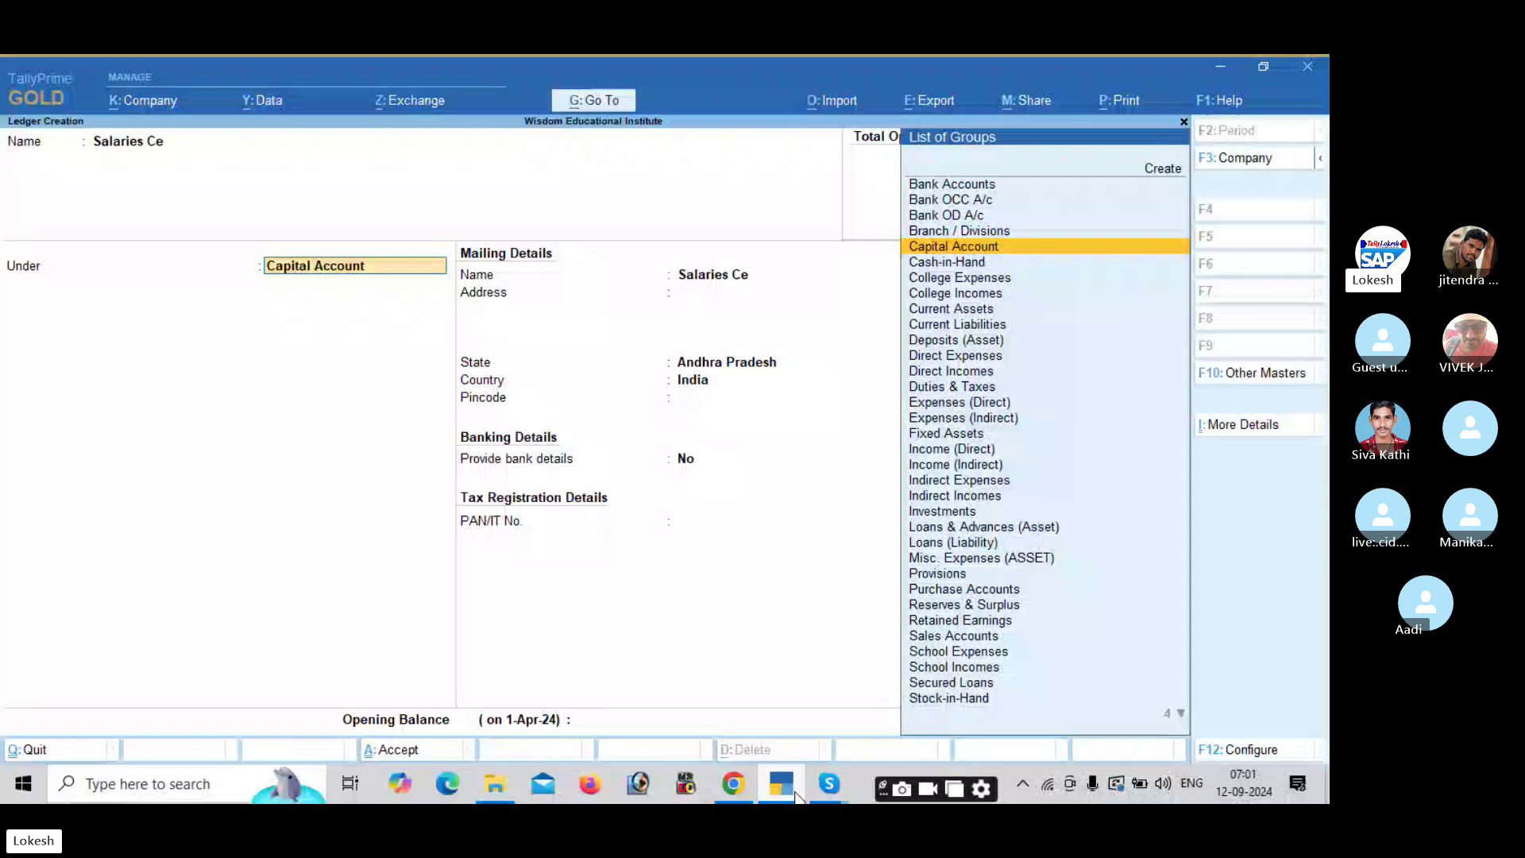
text(Co)
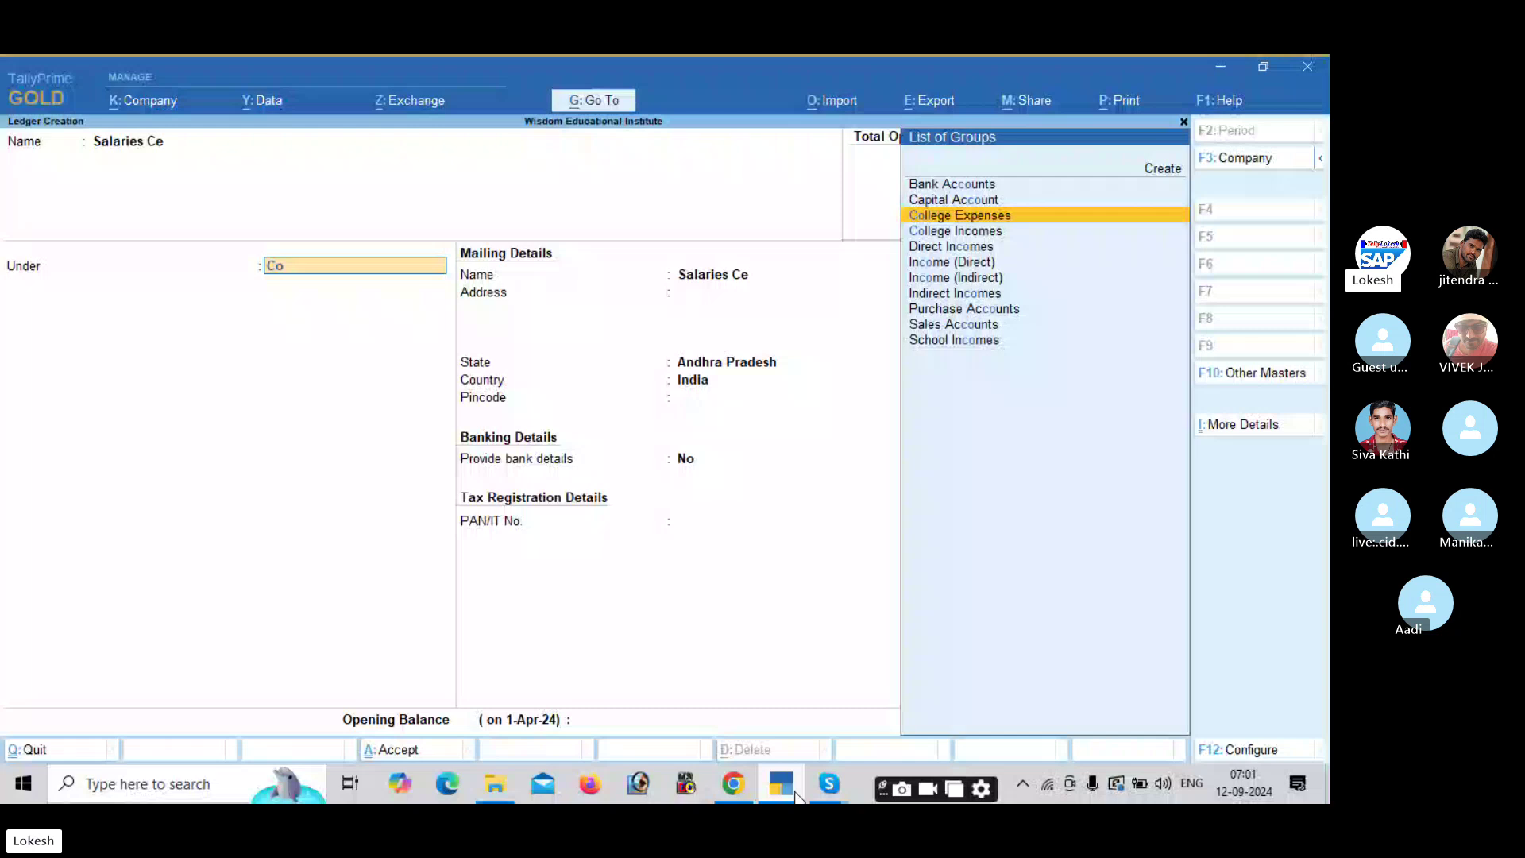
key(Return)
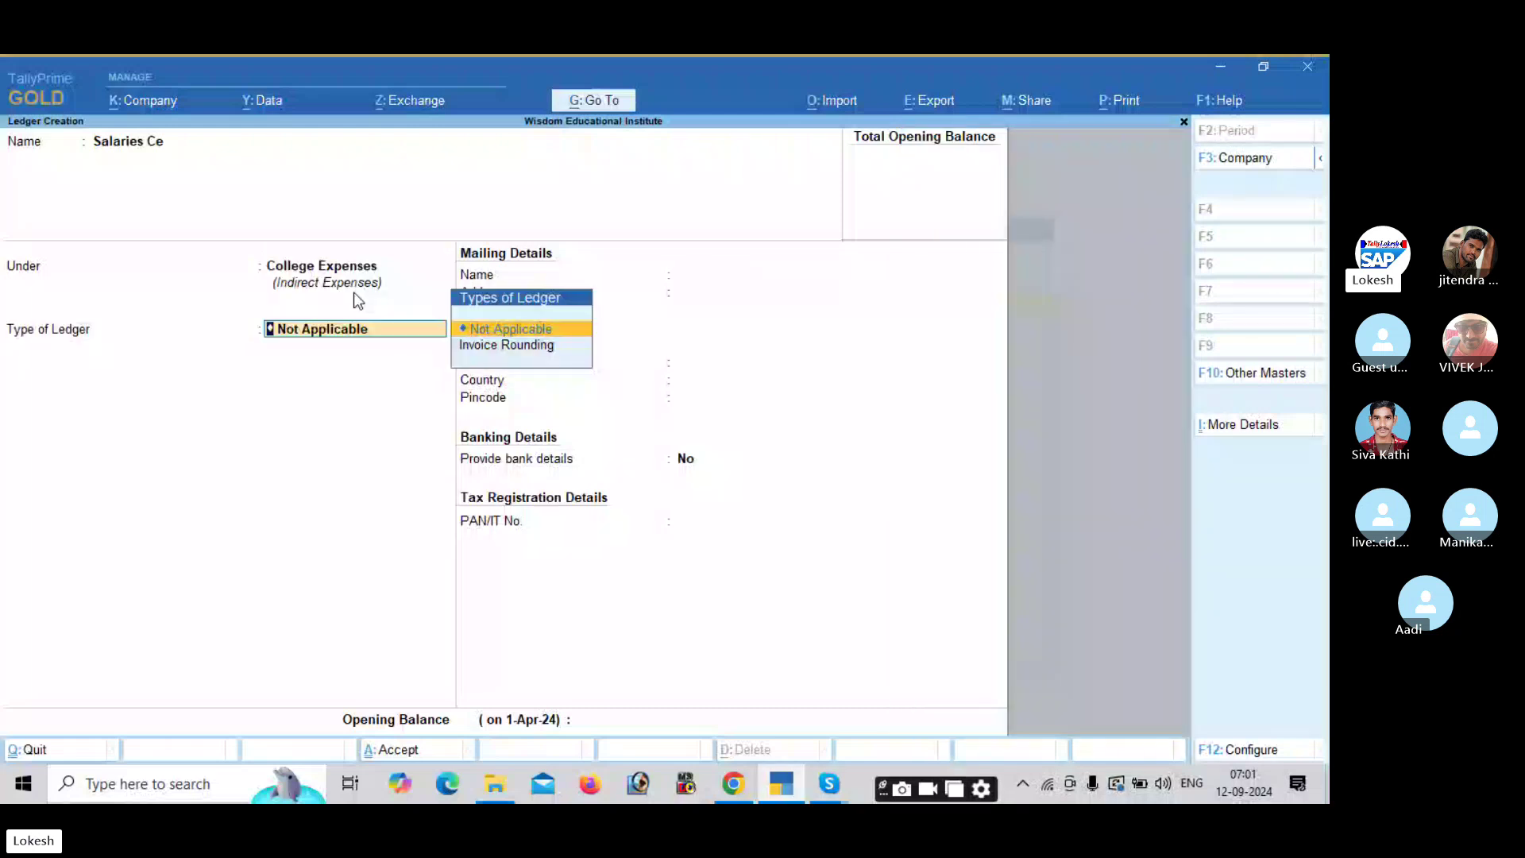
key(Return)
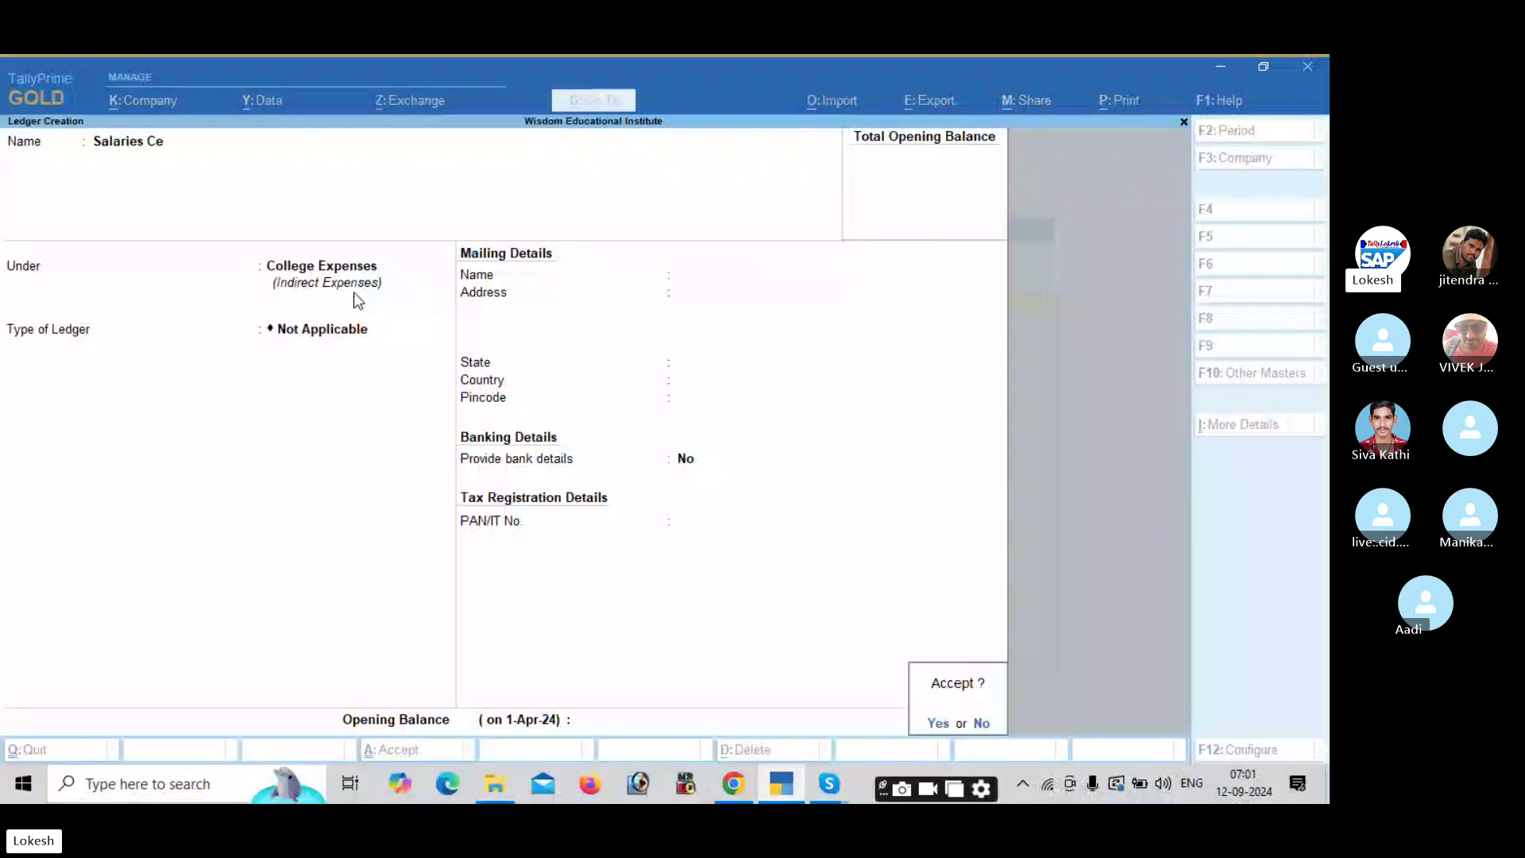
key(Return)
Create a ledger named Rent Ce under College Expenses with the default options.
text(Rent Ce)
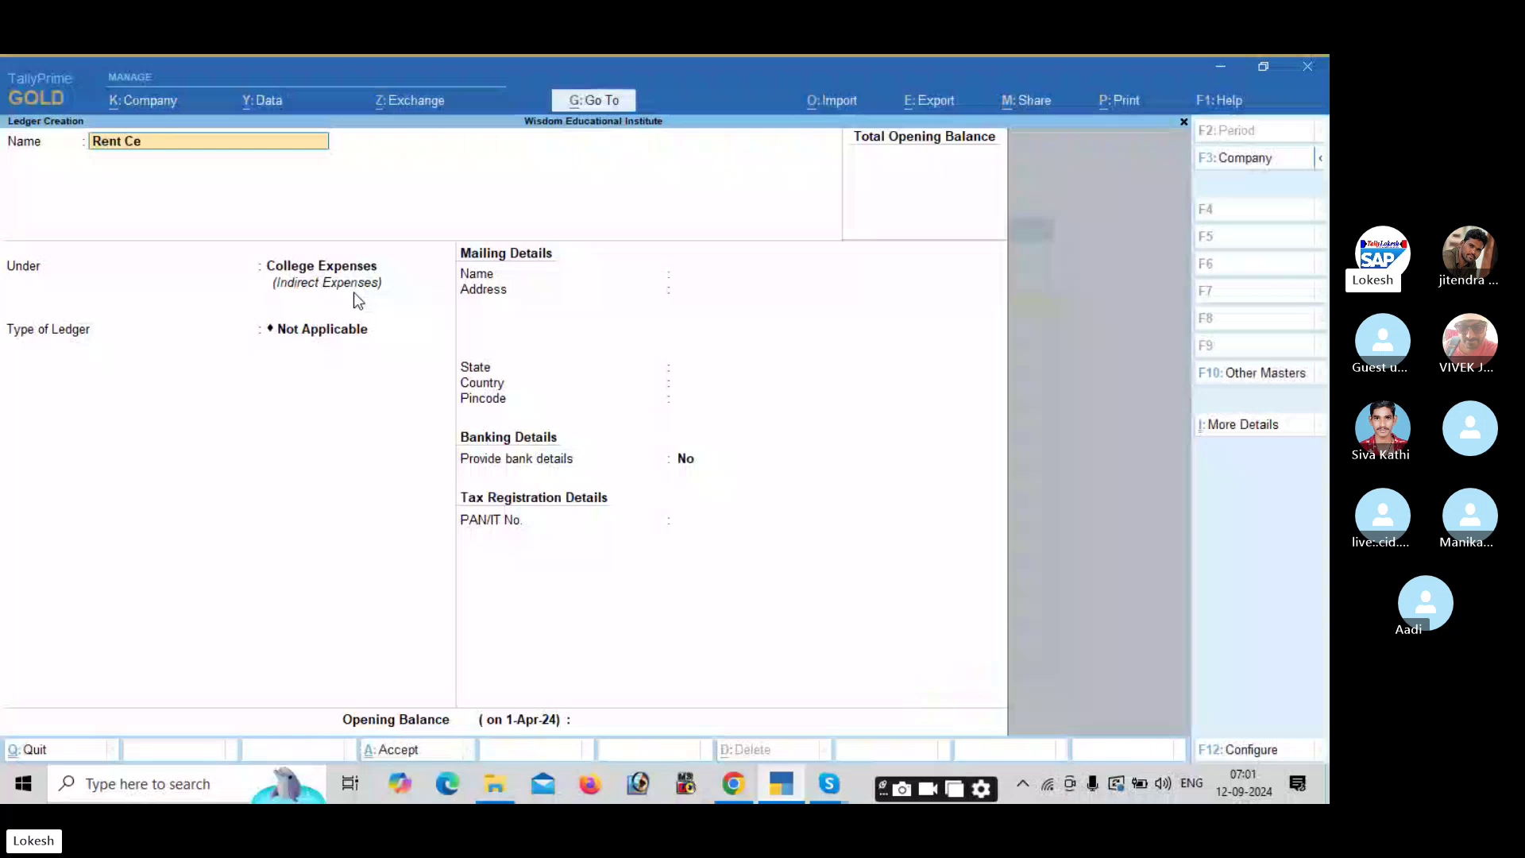
key(Return)
key(Return)
key(Return)
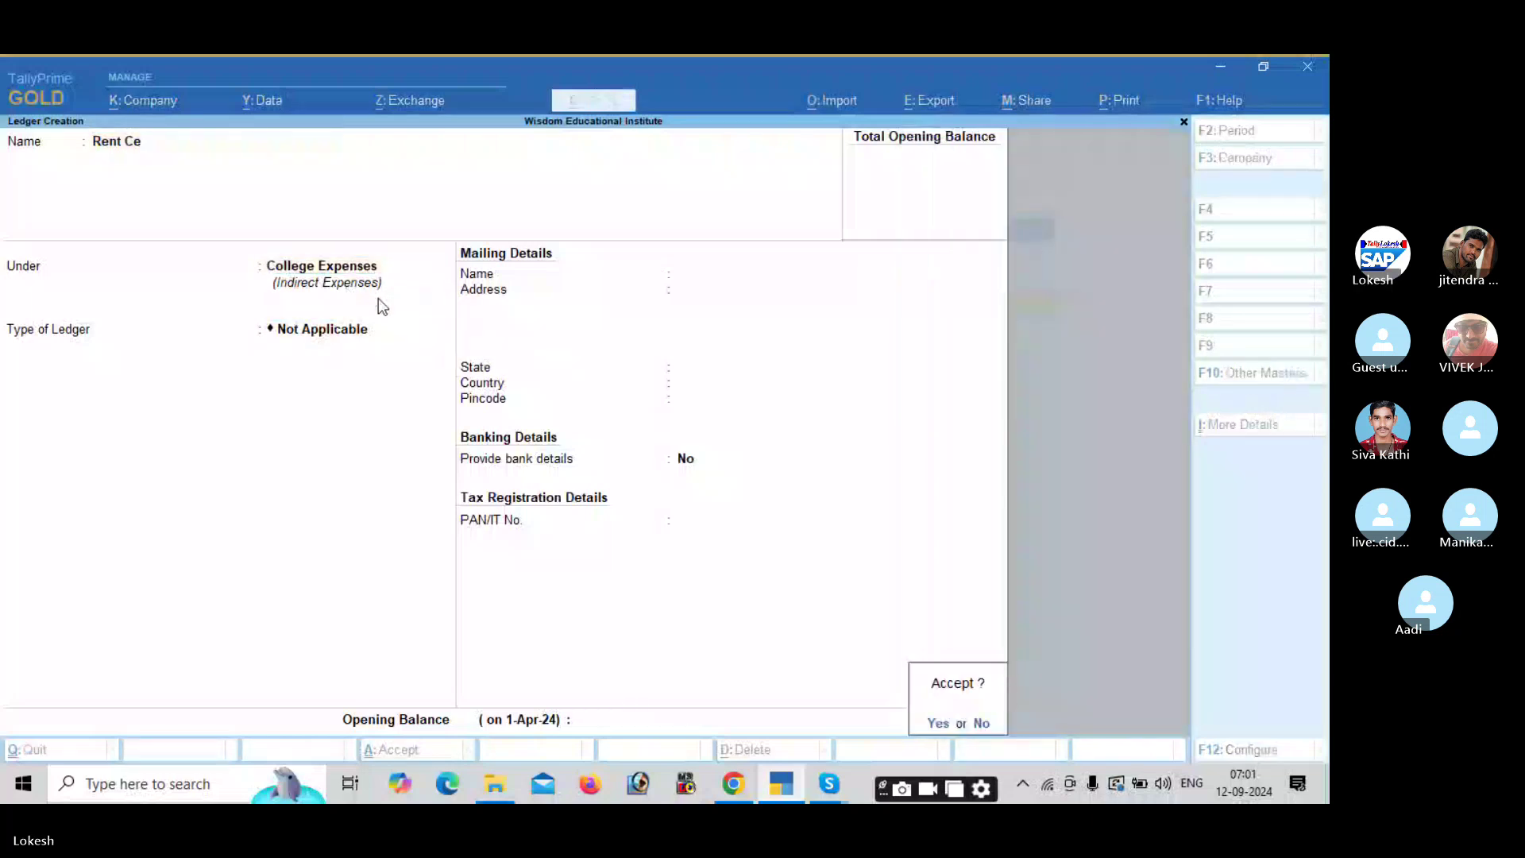
key(Return)
Create a ledger named Tele Bill Ce under College Expenses with the default options.
text(Tele)
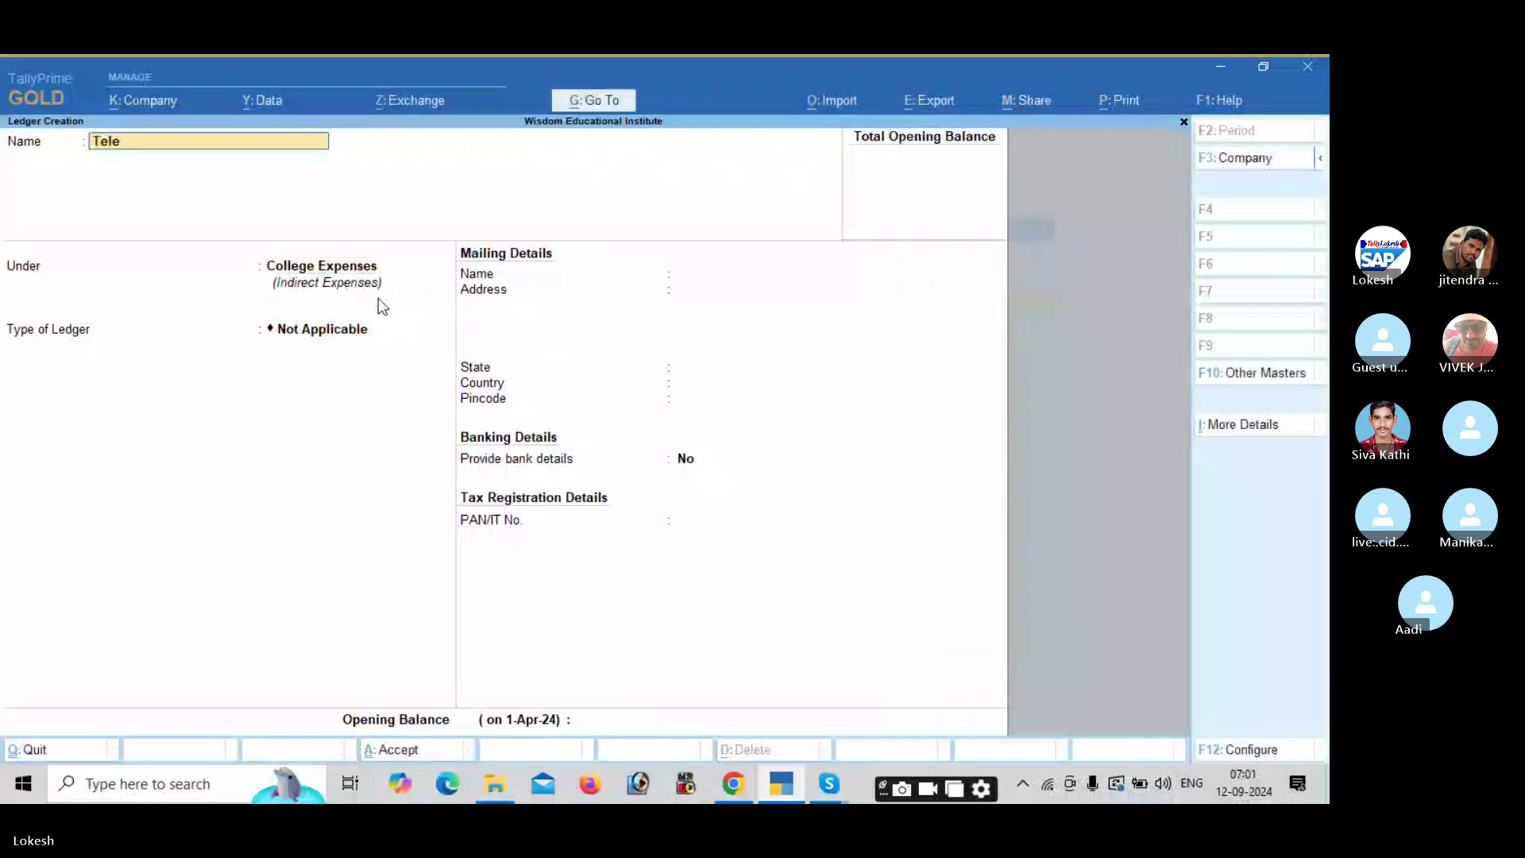
text( Bill Ce)
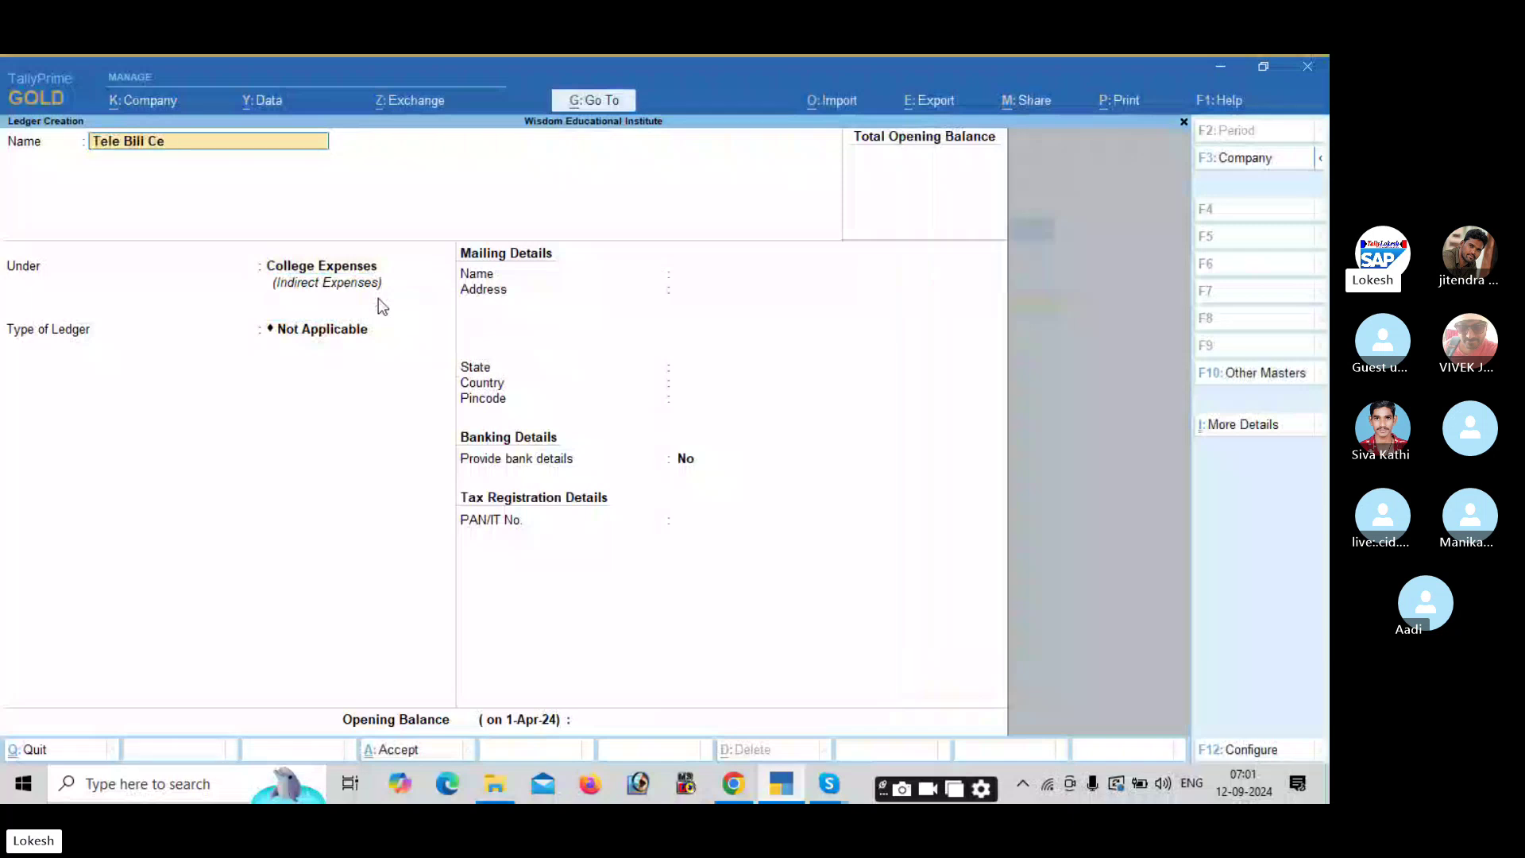
key(Return)
key(Return)
key(Return)
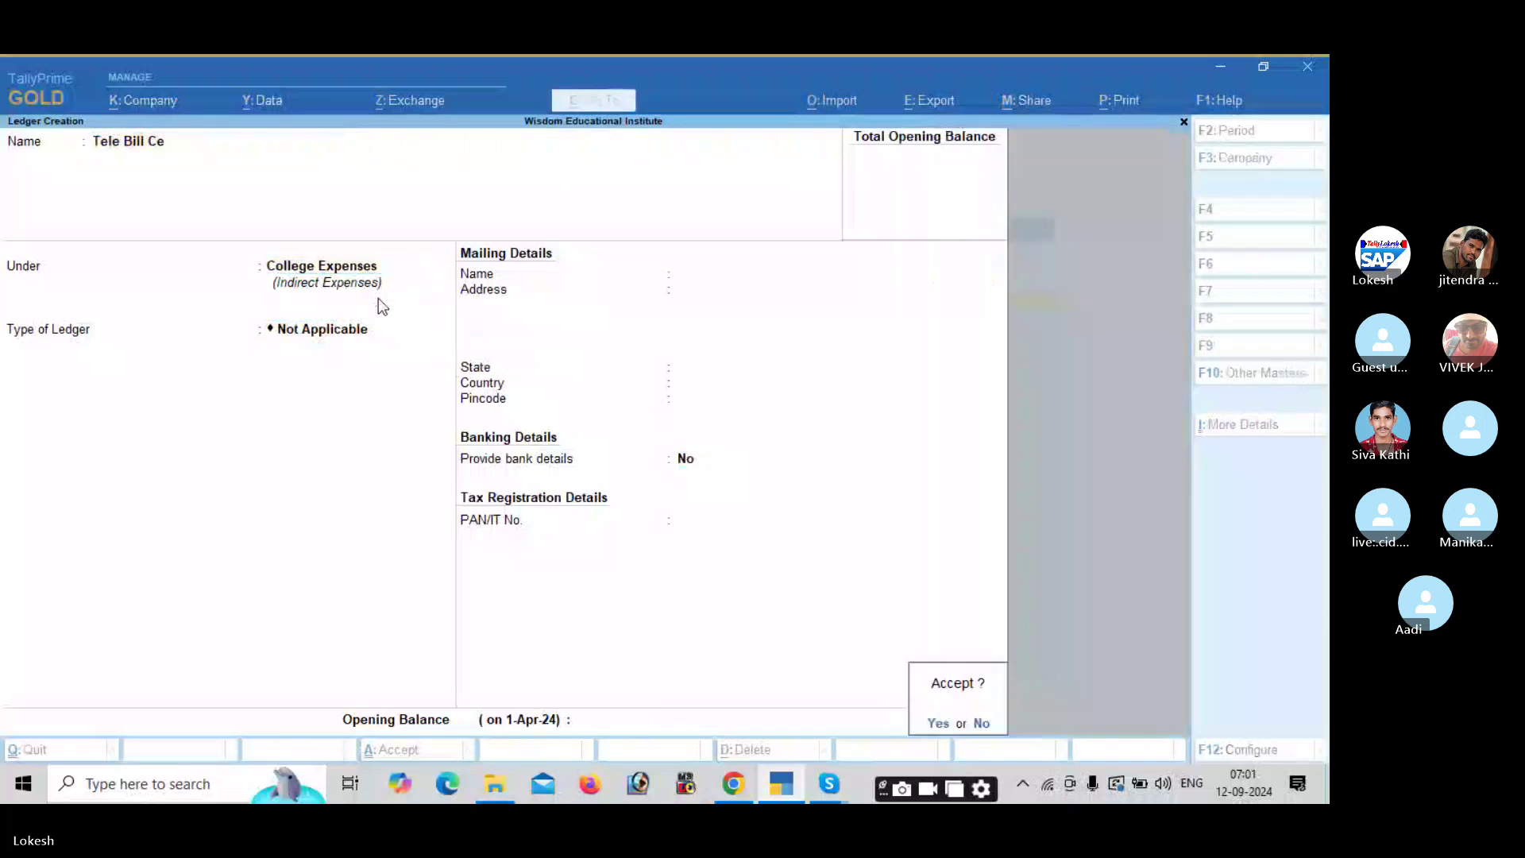
key(Return)
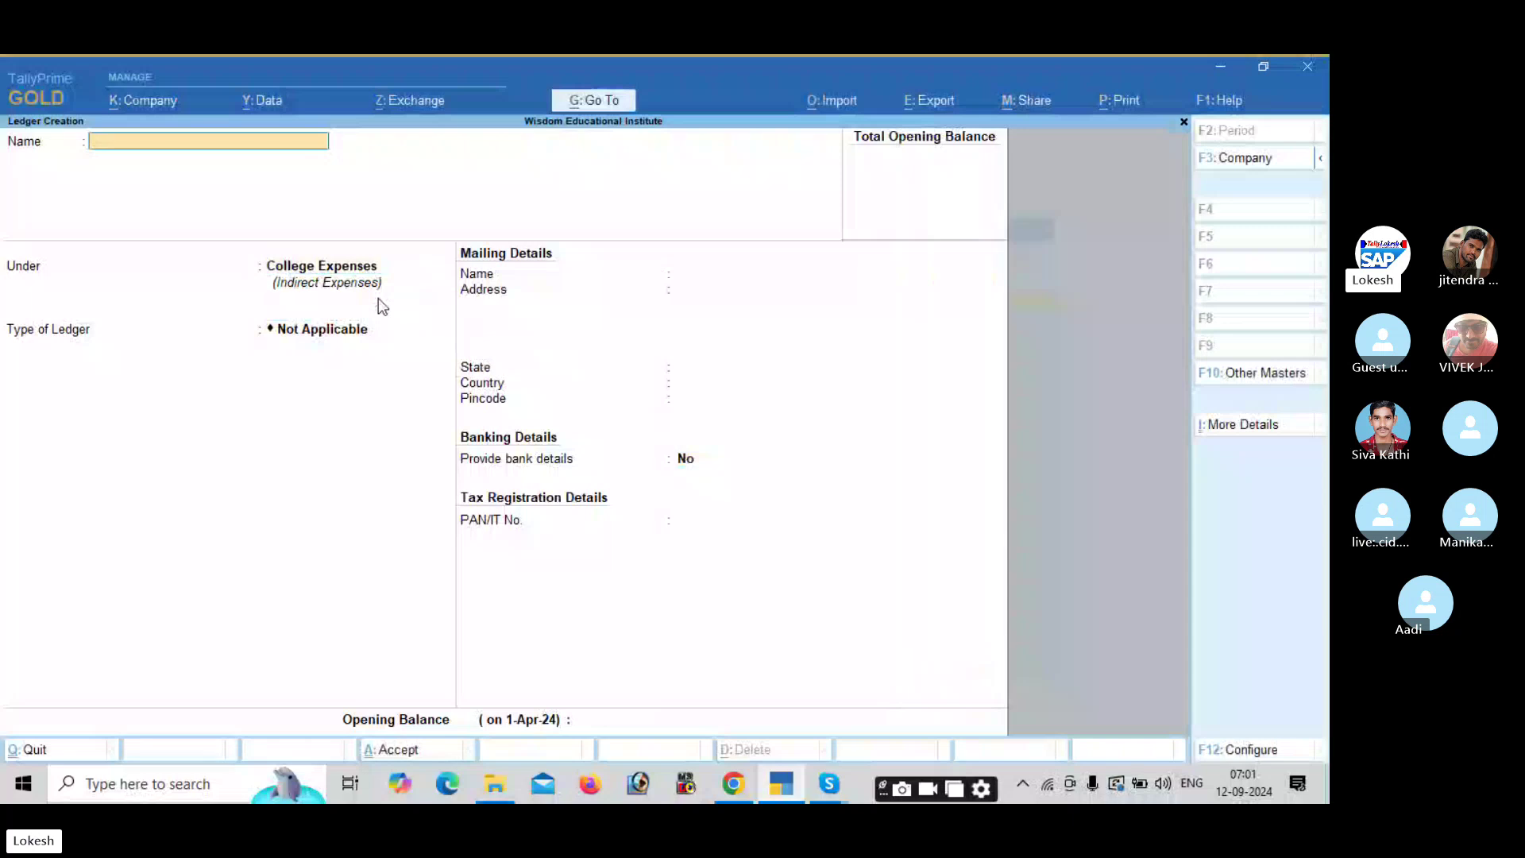
Create a ledger named Electricity Bill Ce under College Expenses with the default options.
text(Electricity b)
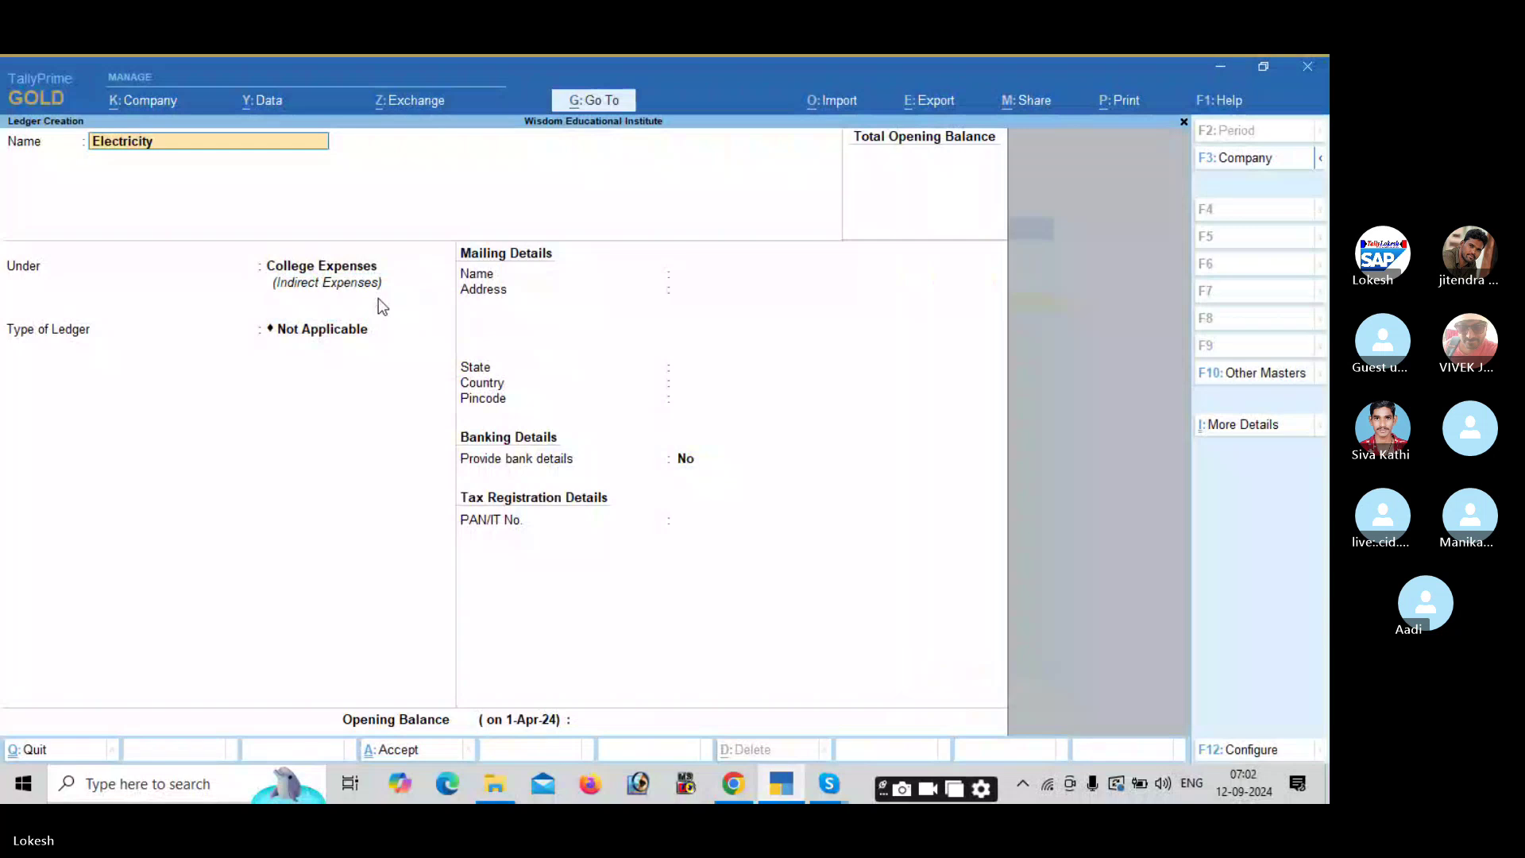
key(BackSpace)
text(Bill Ce)
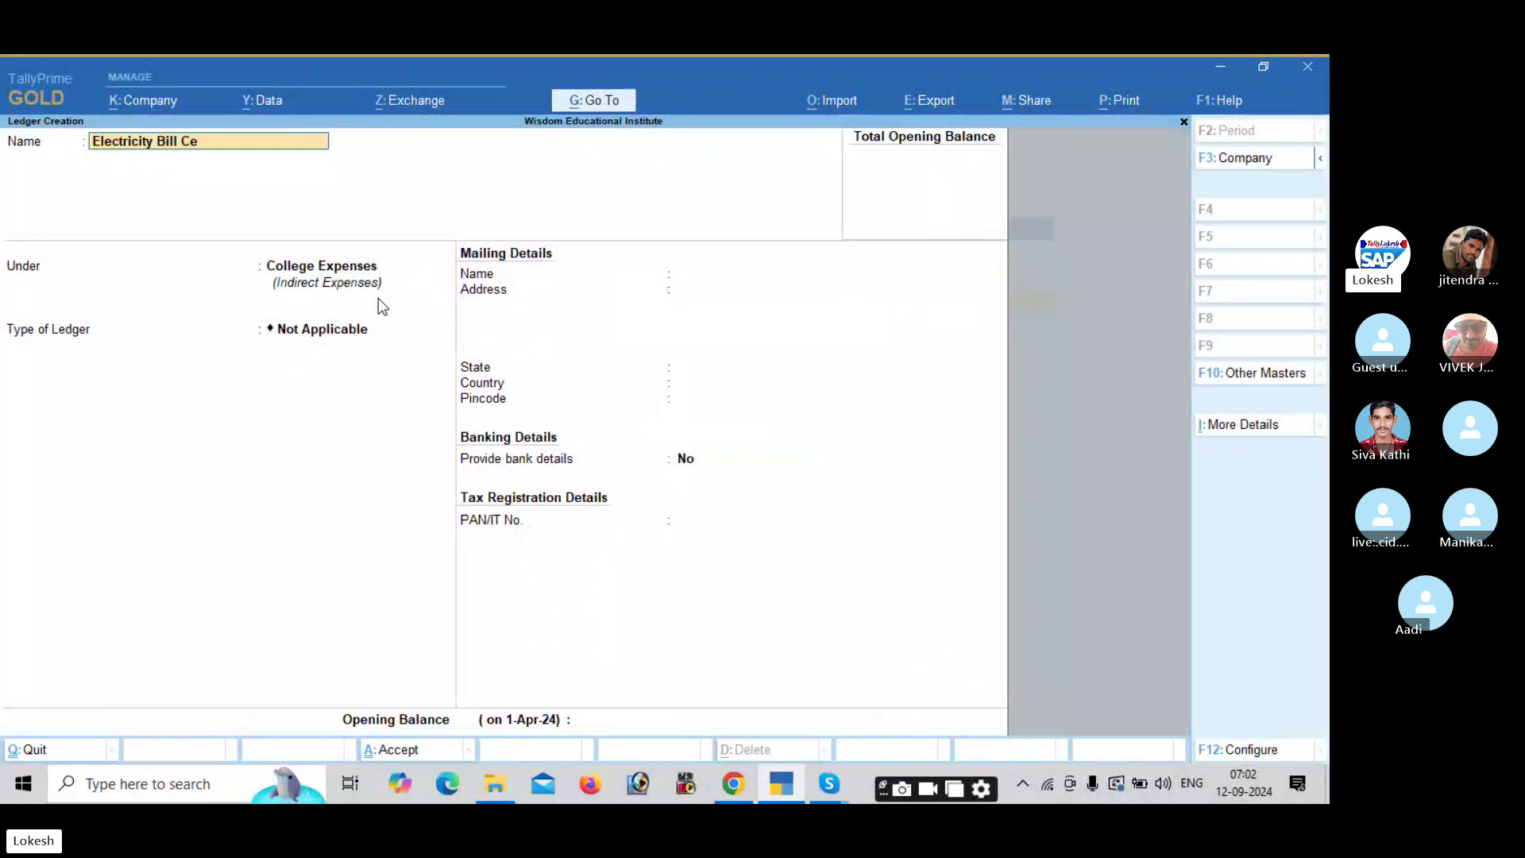
key(ctrl+a)
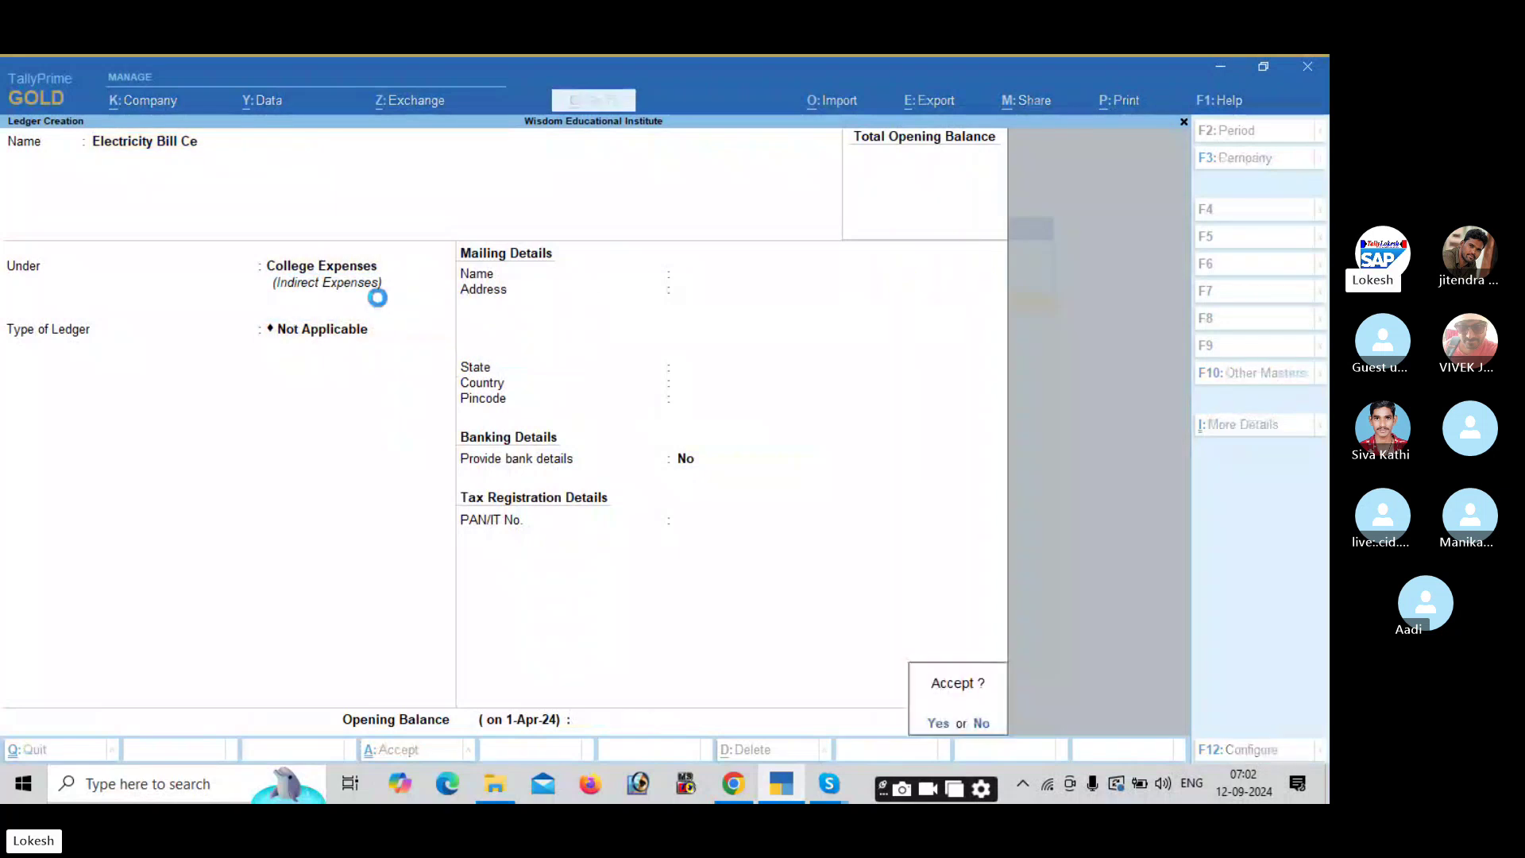
Save the pending ledger and create another named Registration Form Exp Ce under College Expenses with the default options.
text(yRegistra)
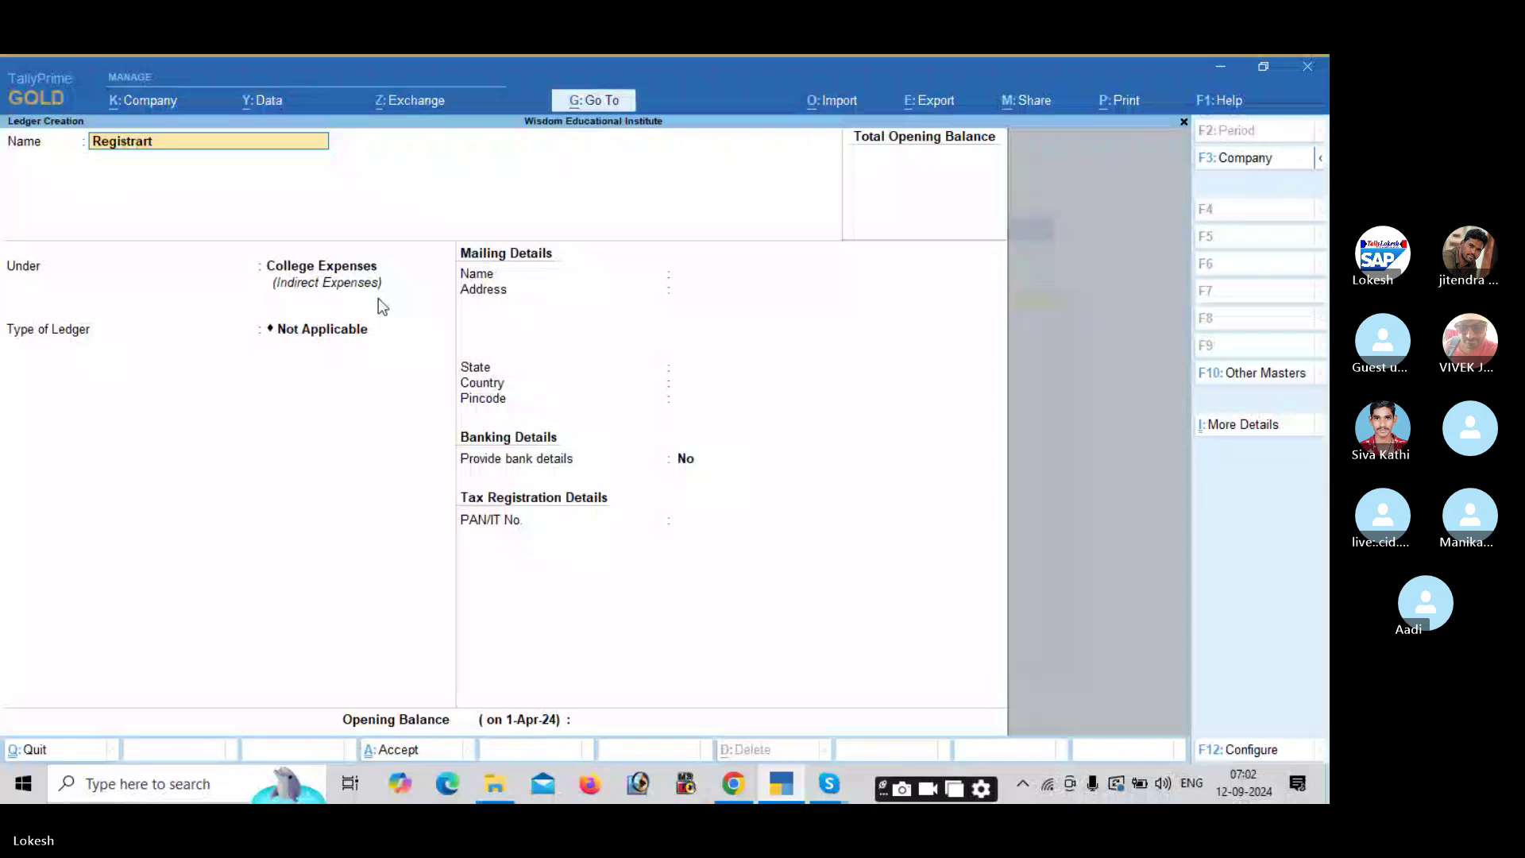
text(ti)
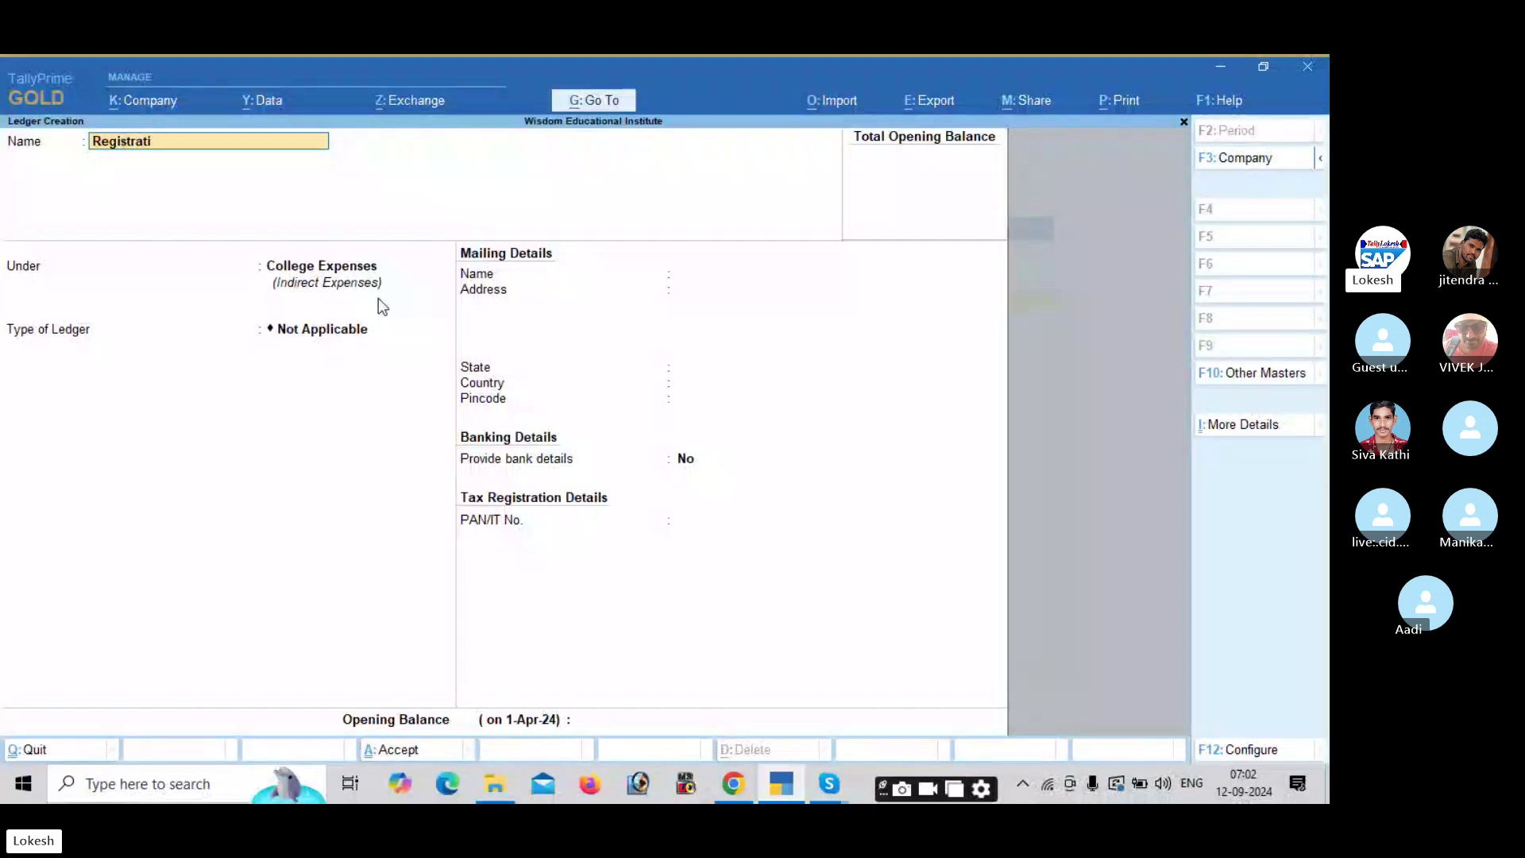
text(on Form Exp Ce)
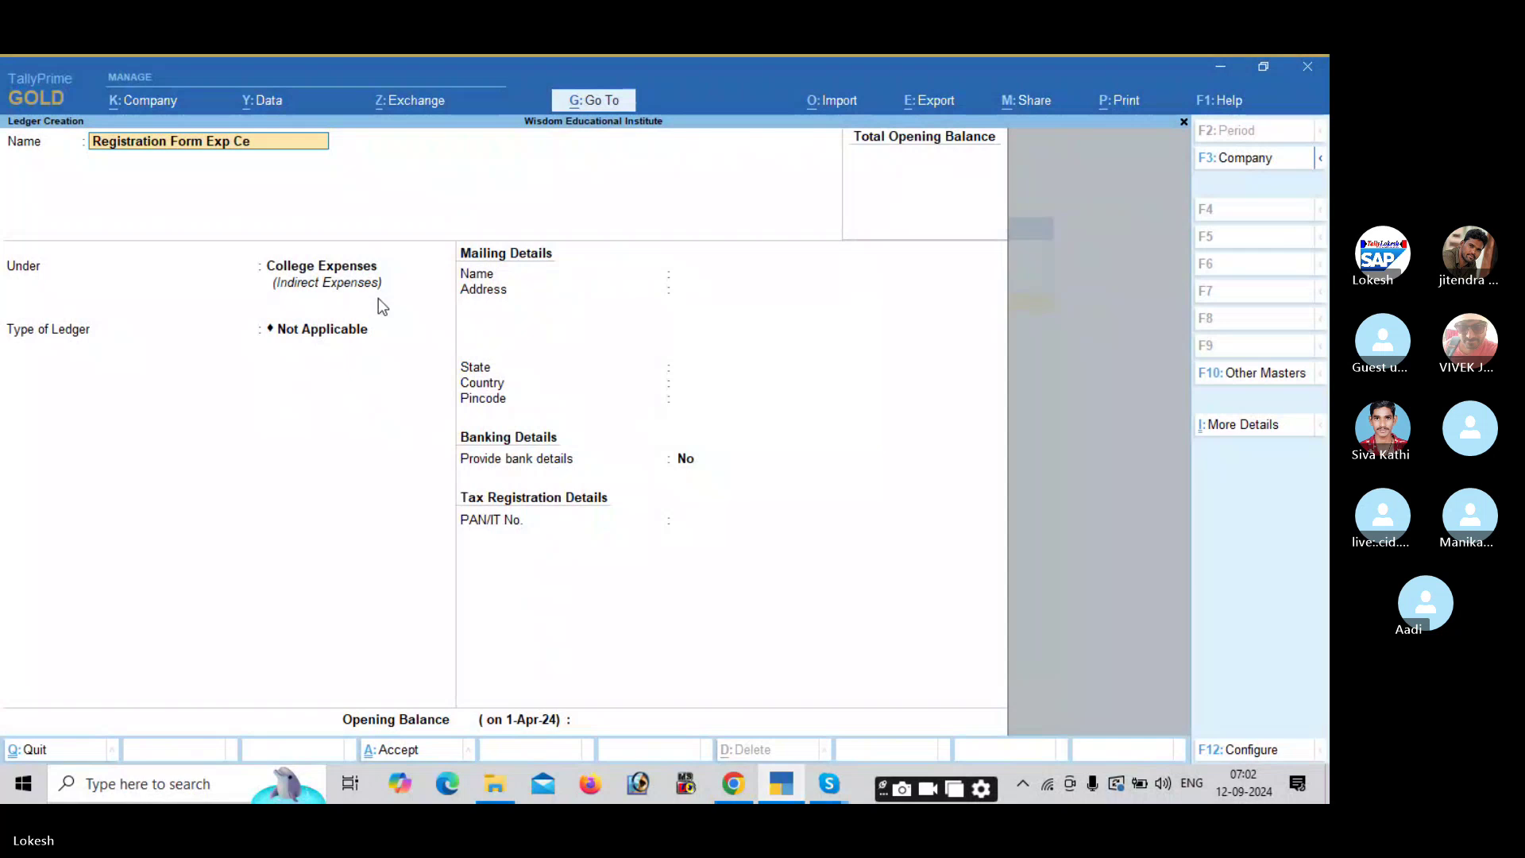
key(Return)
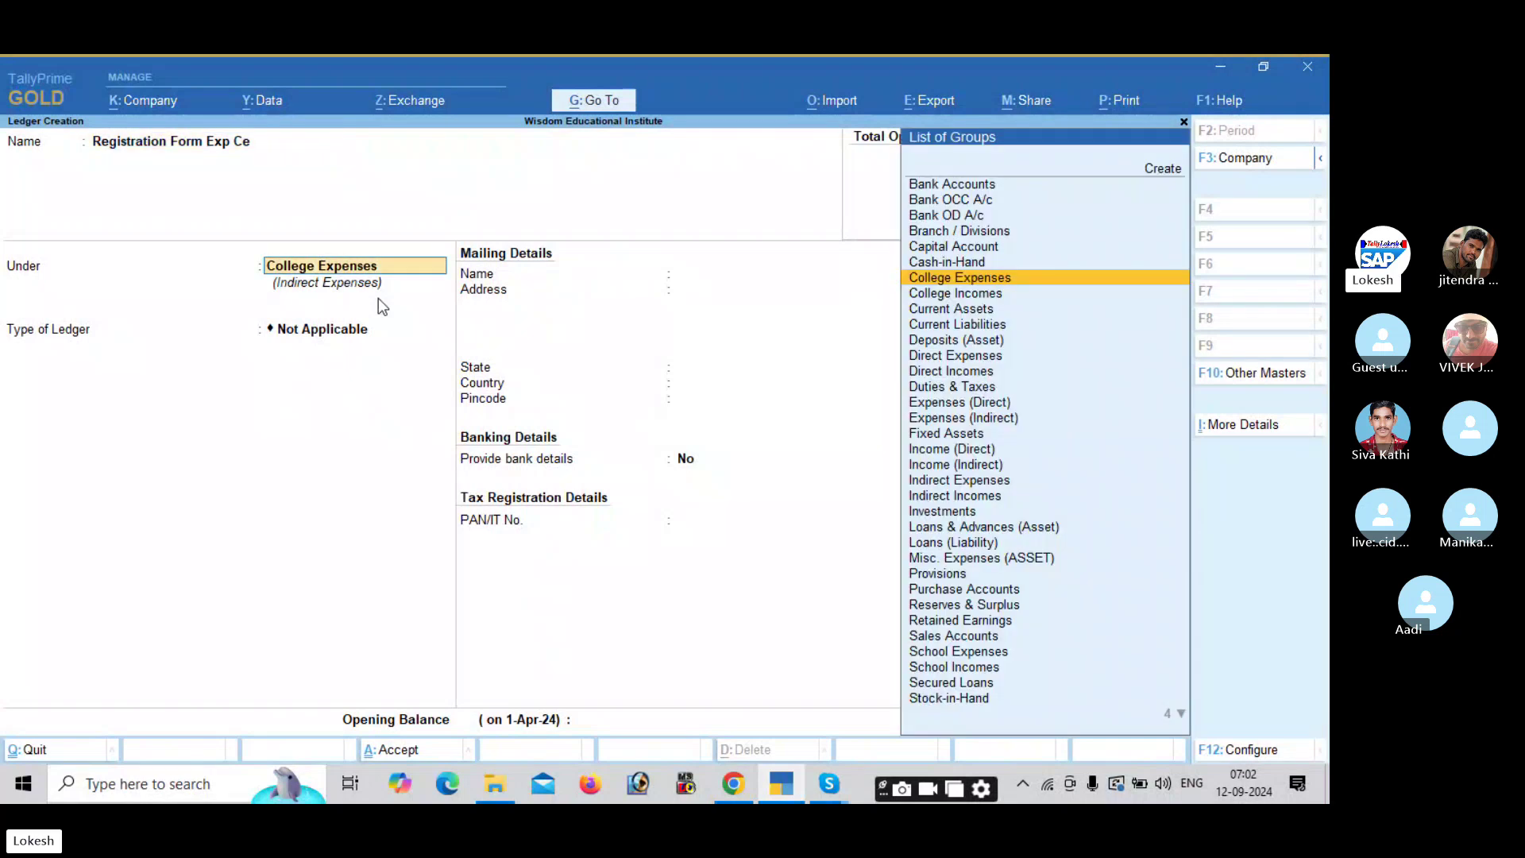
key(Return)
key(Return)
key(Return)
key(Return)
key(Return)
Create a ledger named Traveling Exp Ce under College Expenses with the default options.
text(Trave)
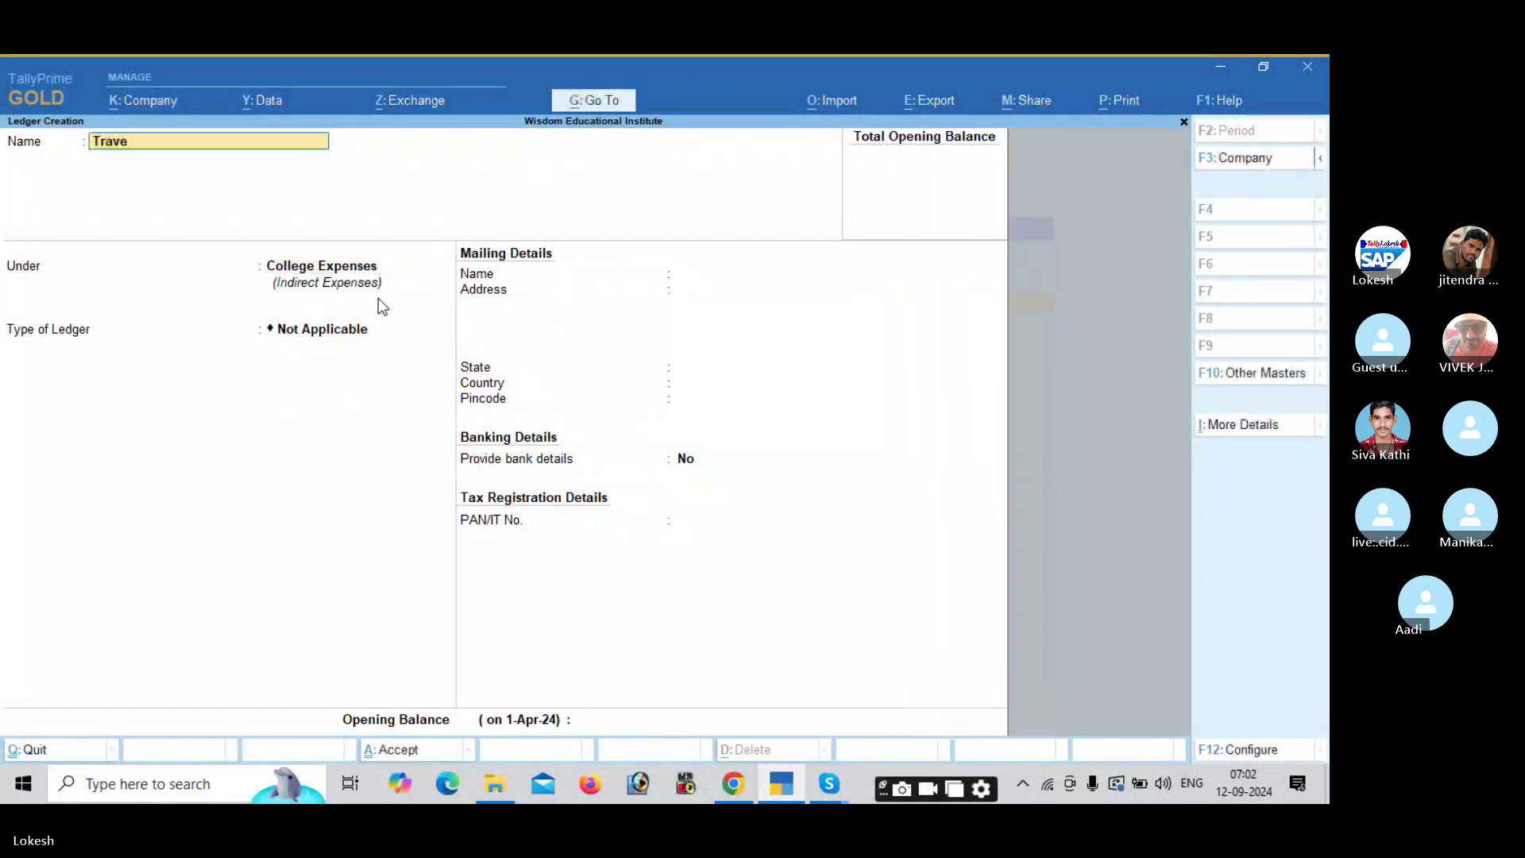
text(ling Exp)
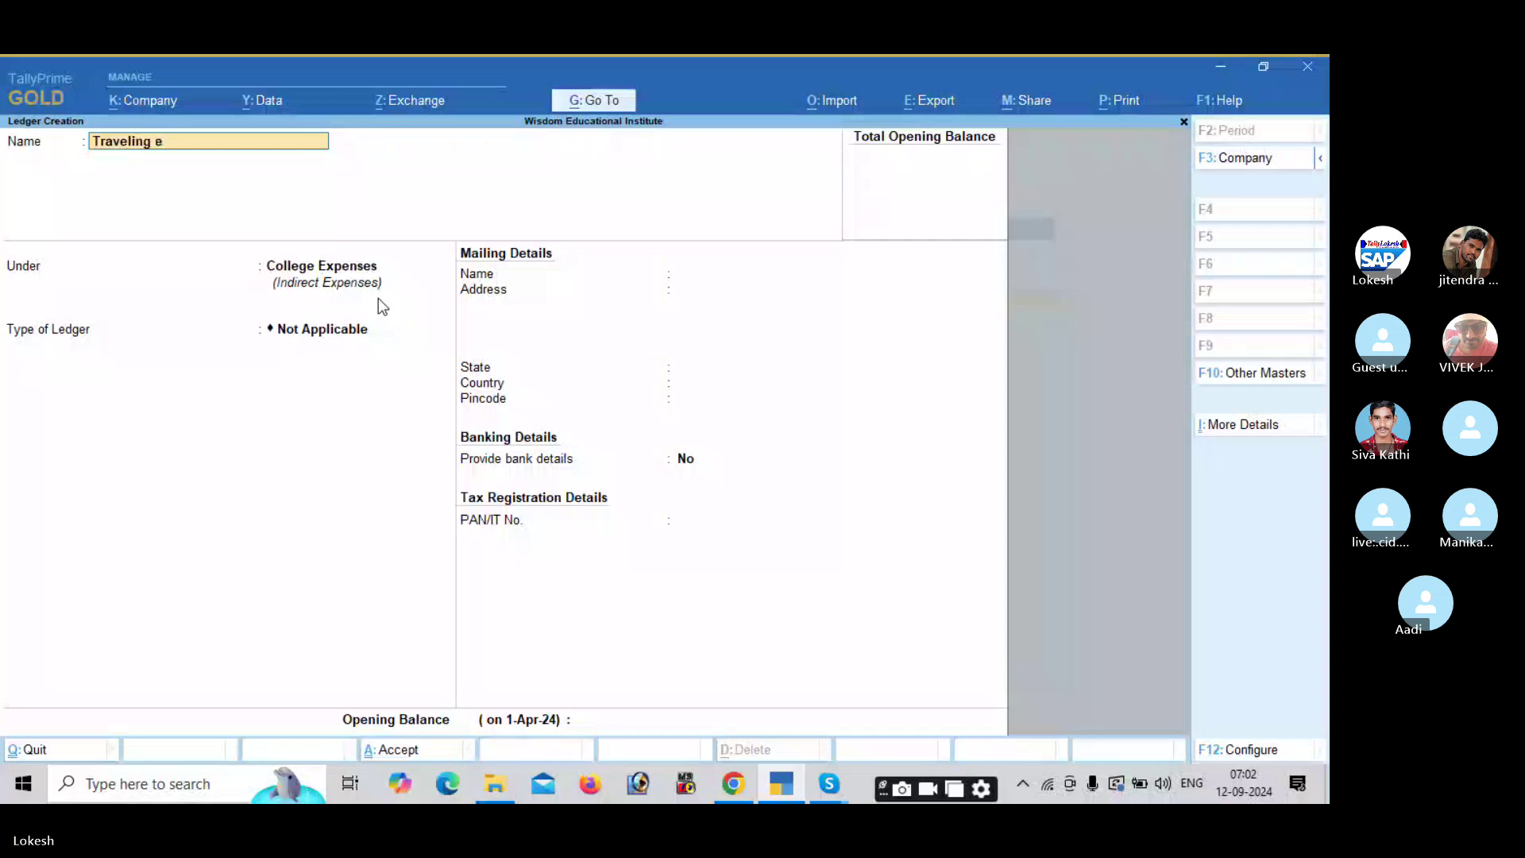
text( Ce)
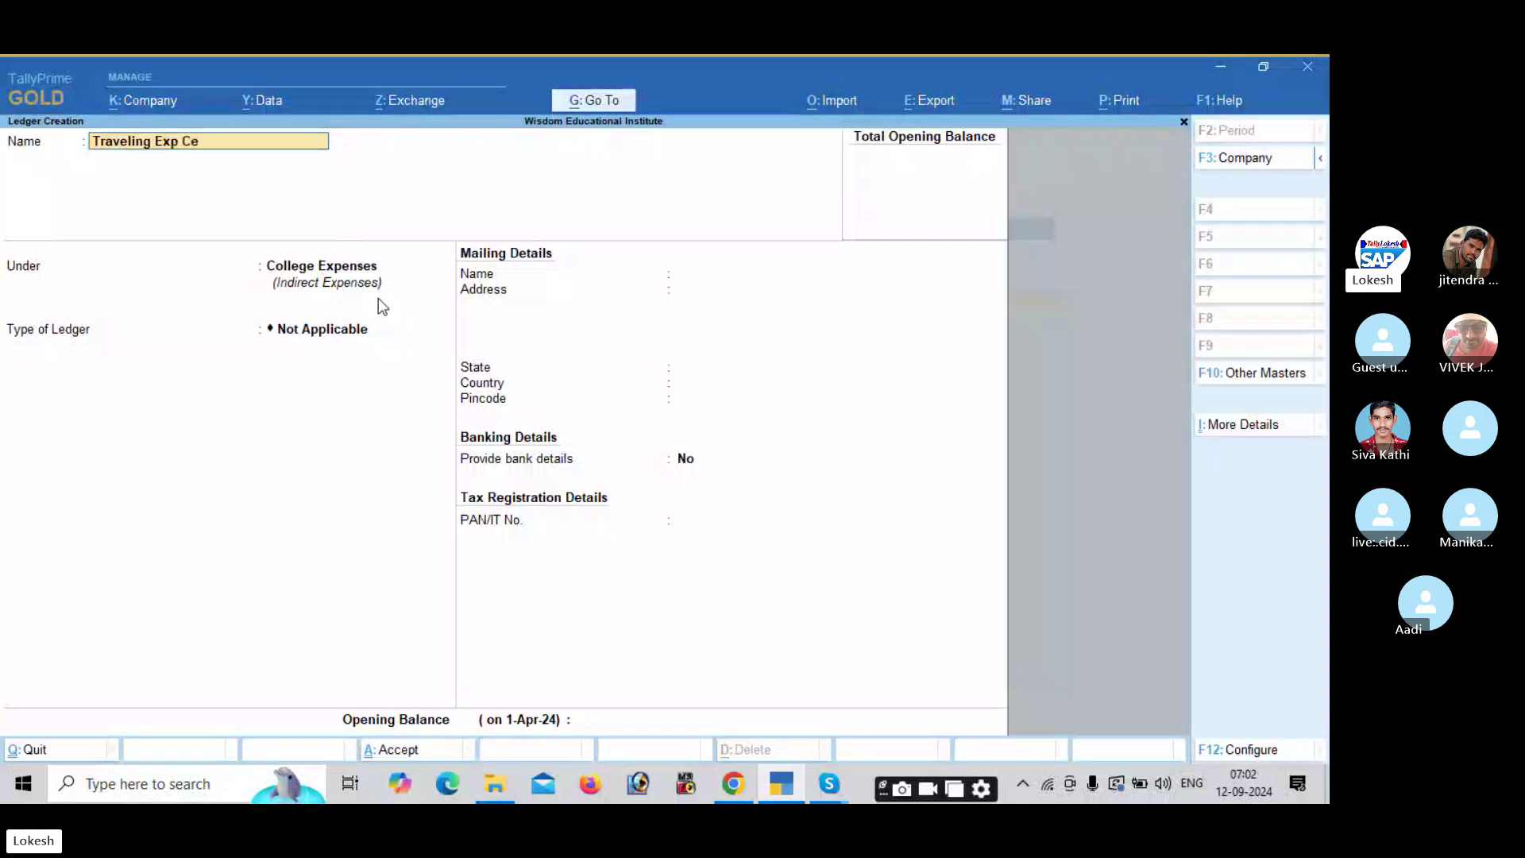
key(Return)
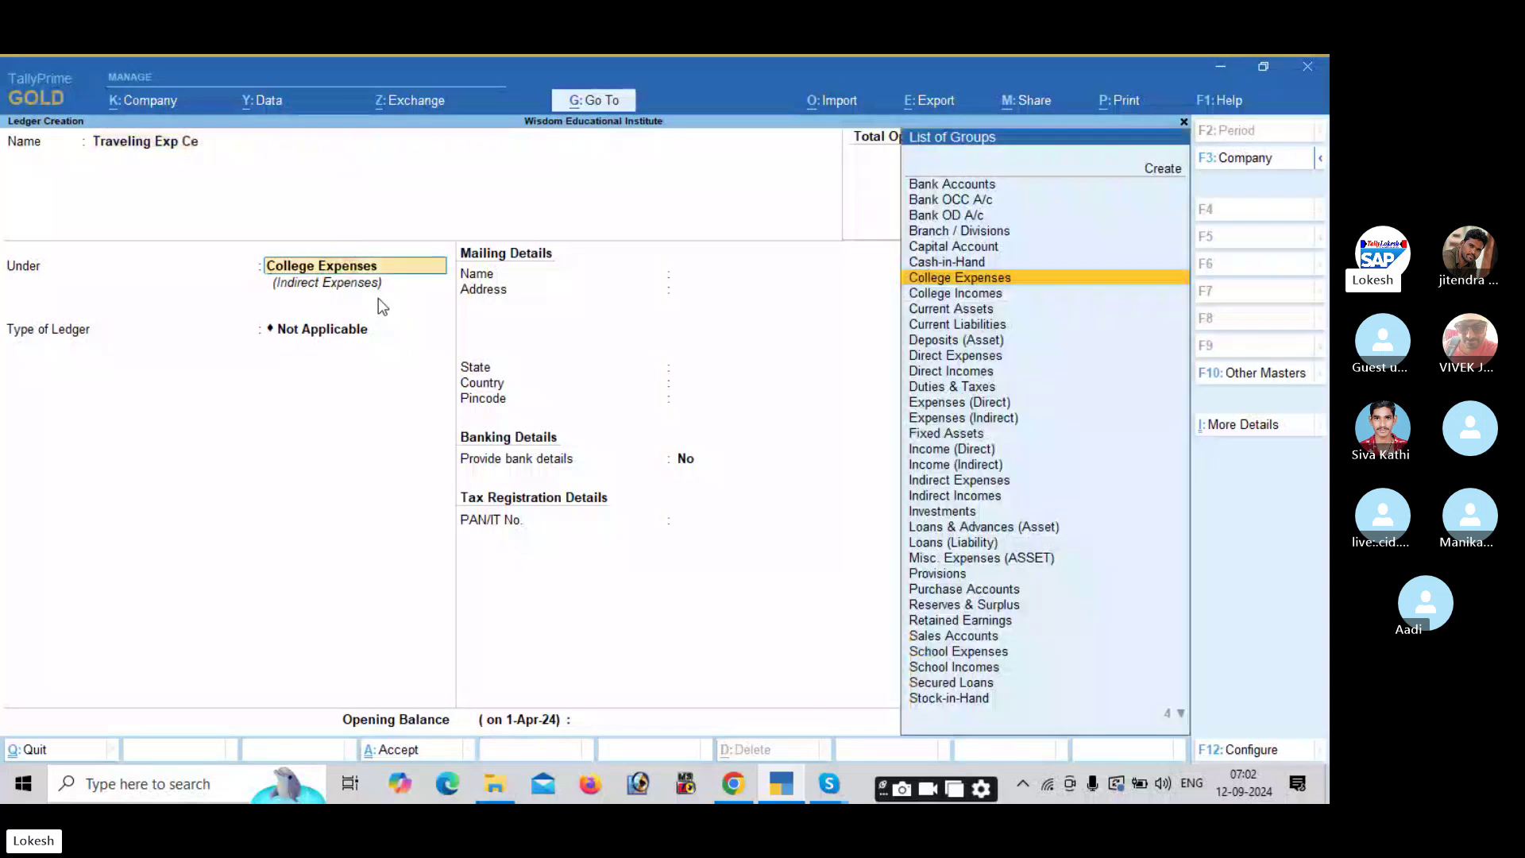
key(Return)
key(Return)
key(Return)
key(Return)
key(Return)
key(Return)
key(Return)
key(Return)
key(Return)
key(Return)
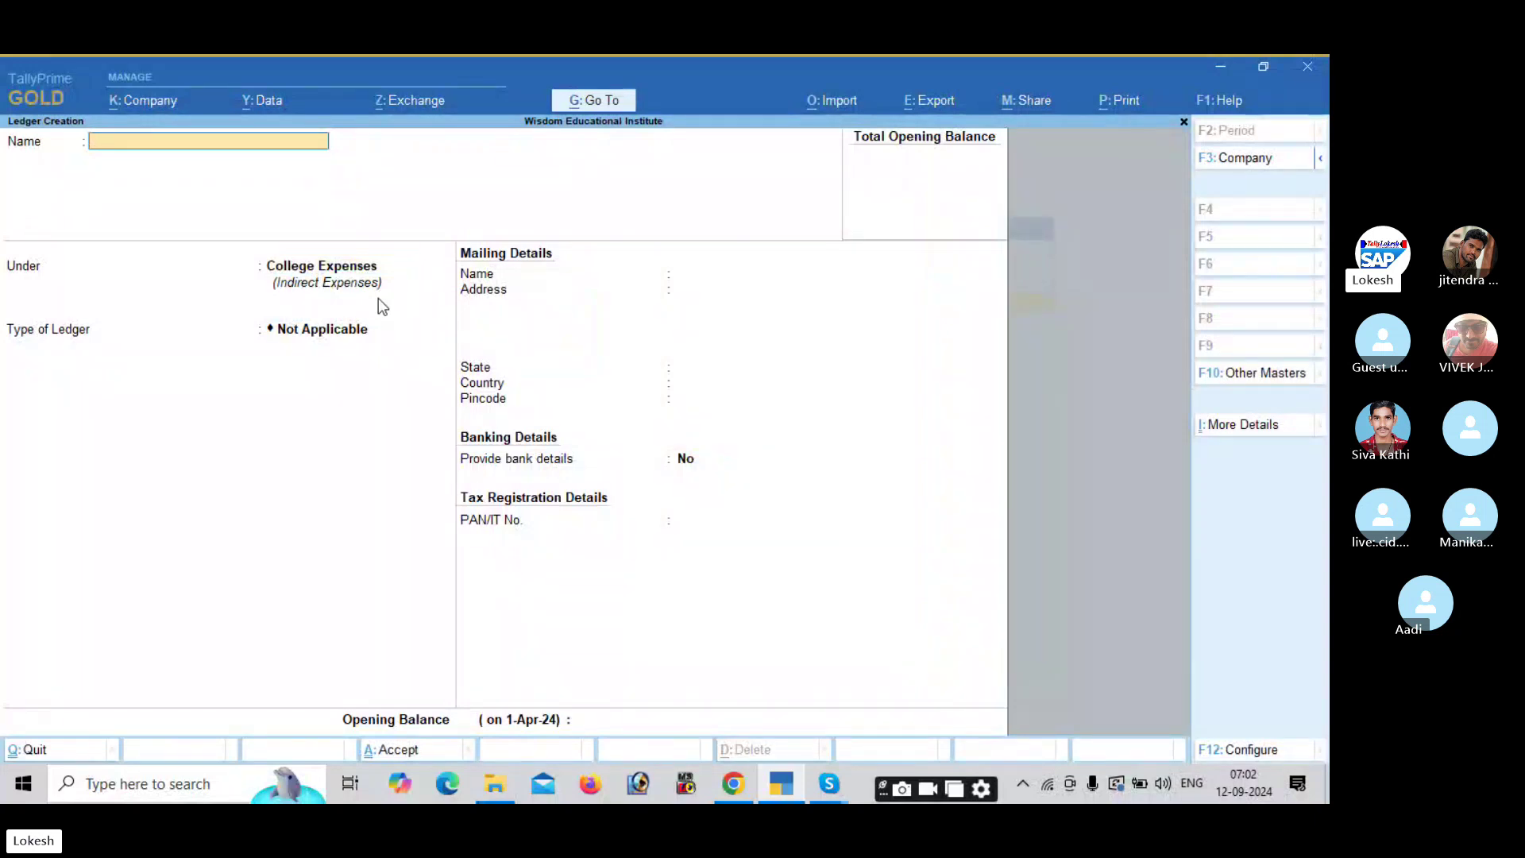
Create a ledger named Admission Fee Ci under College Incomes, with ledger type Not Applicable and no bank details.
text(Admission Fee)
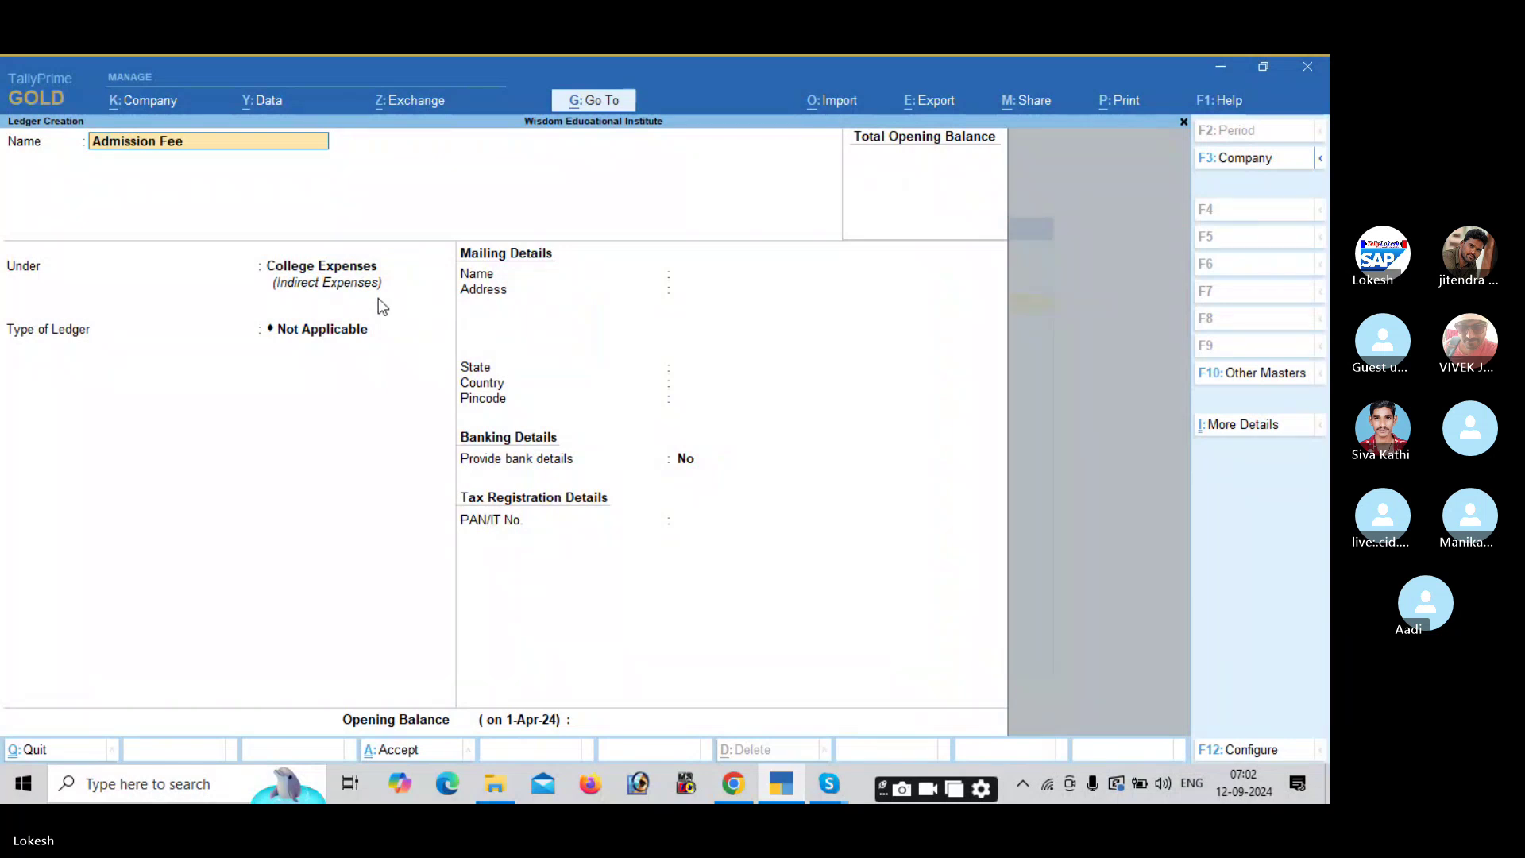
text( Ci)
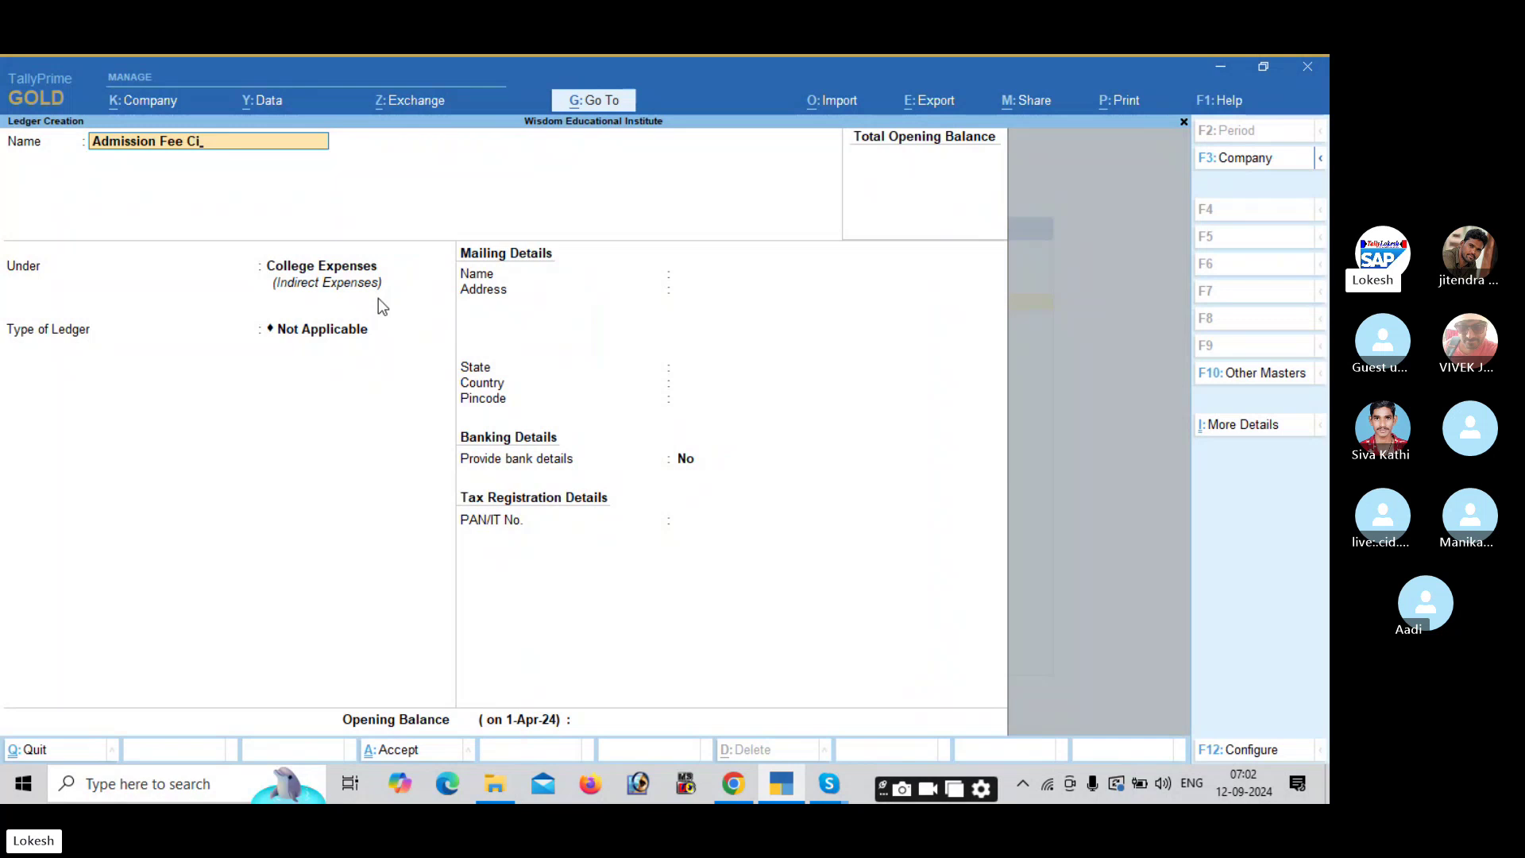
key(Return)
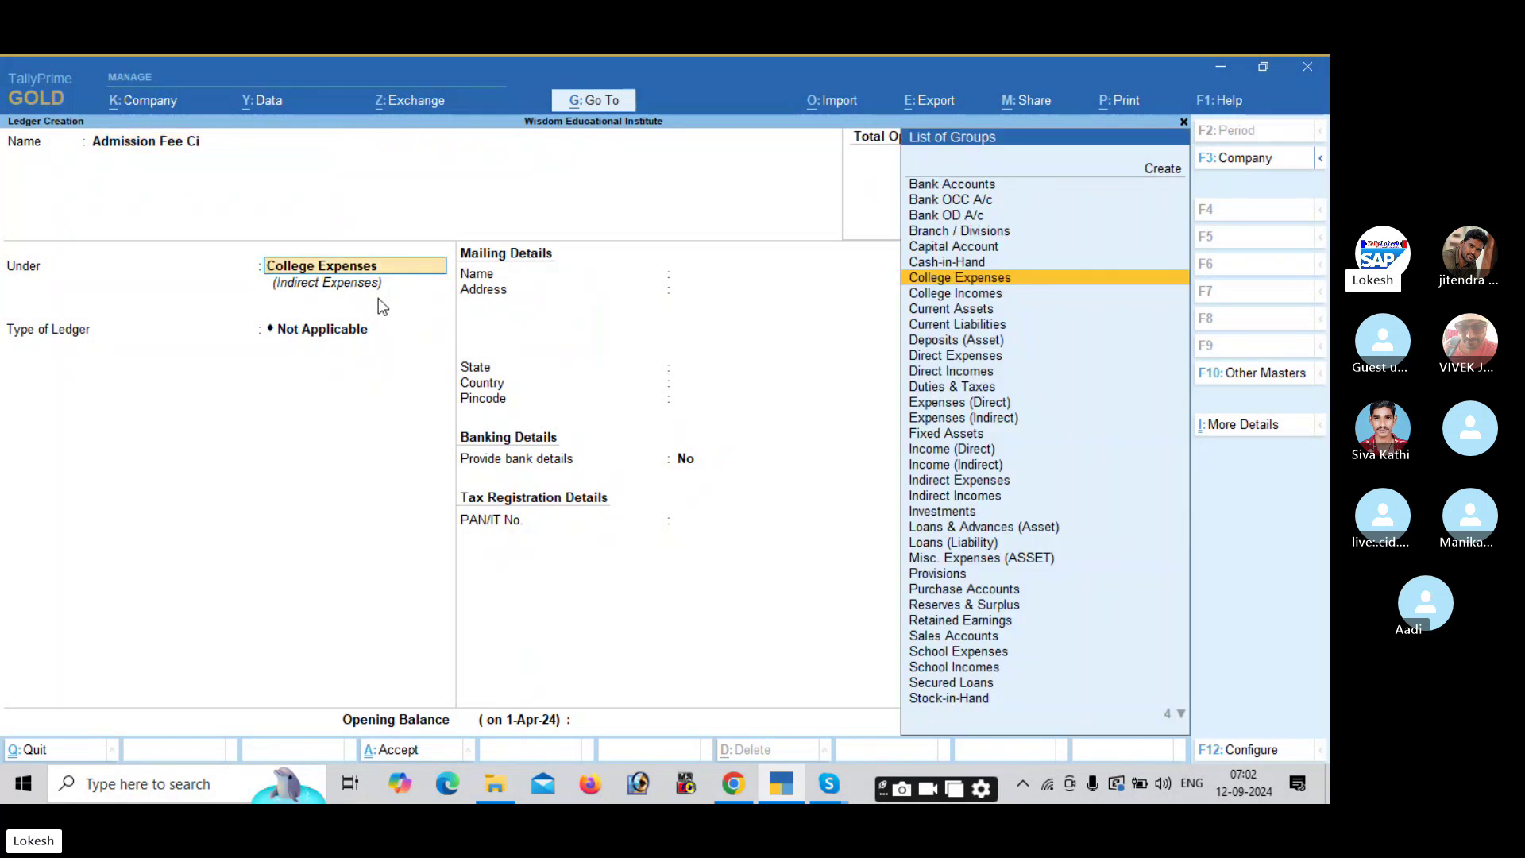
key(Down)
key(Return)
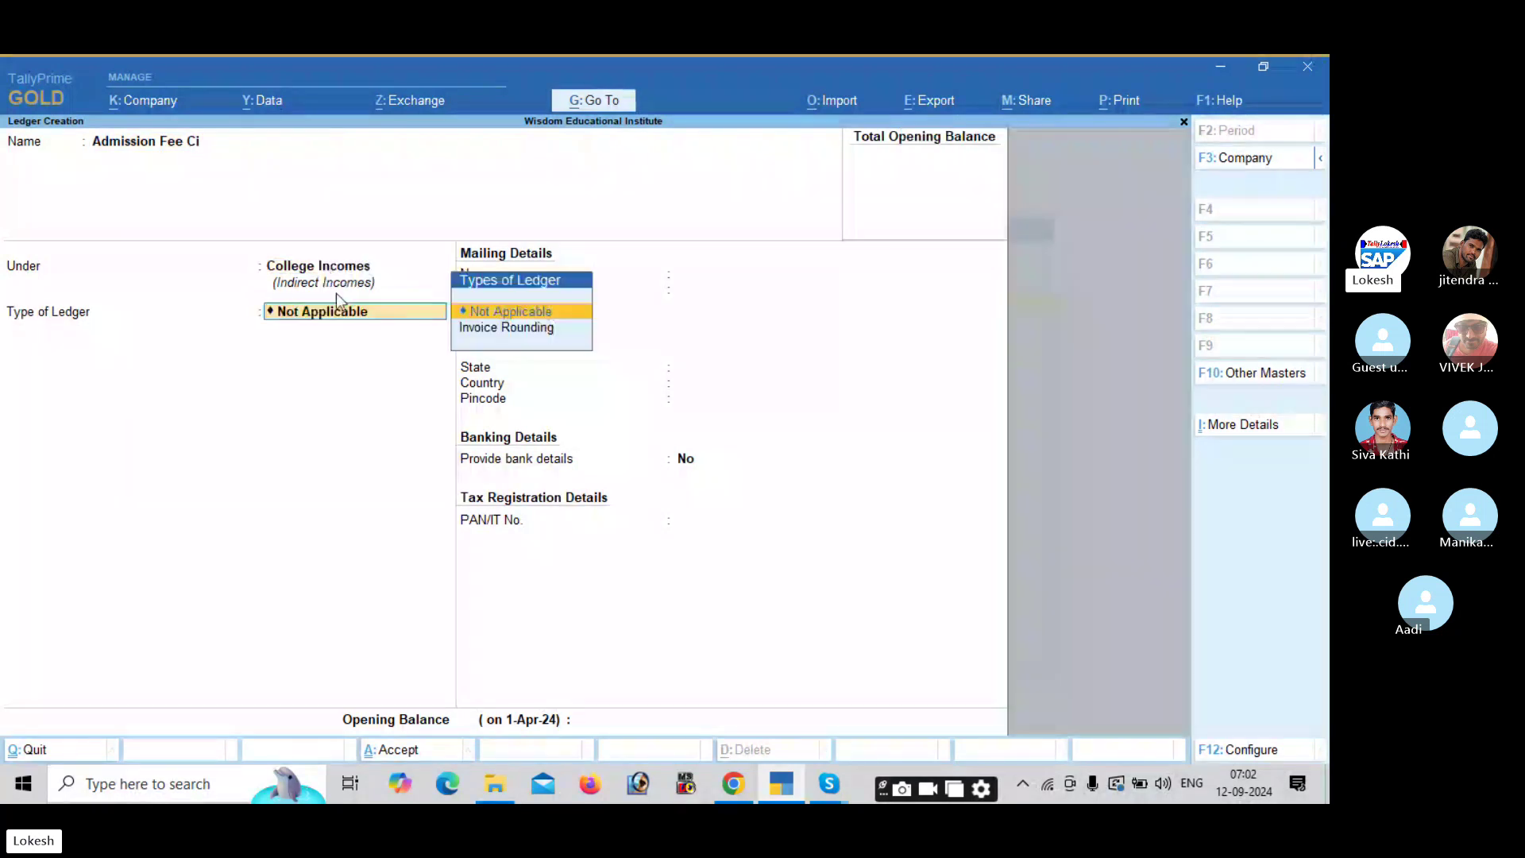
key(Return)
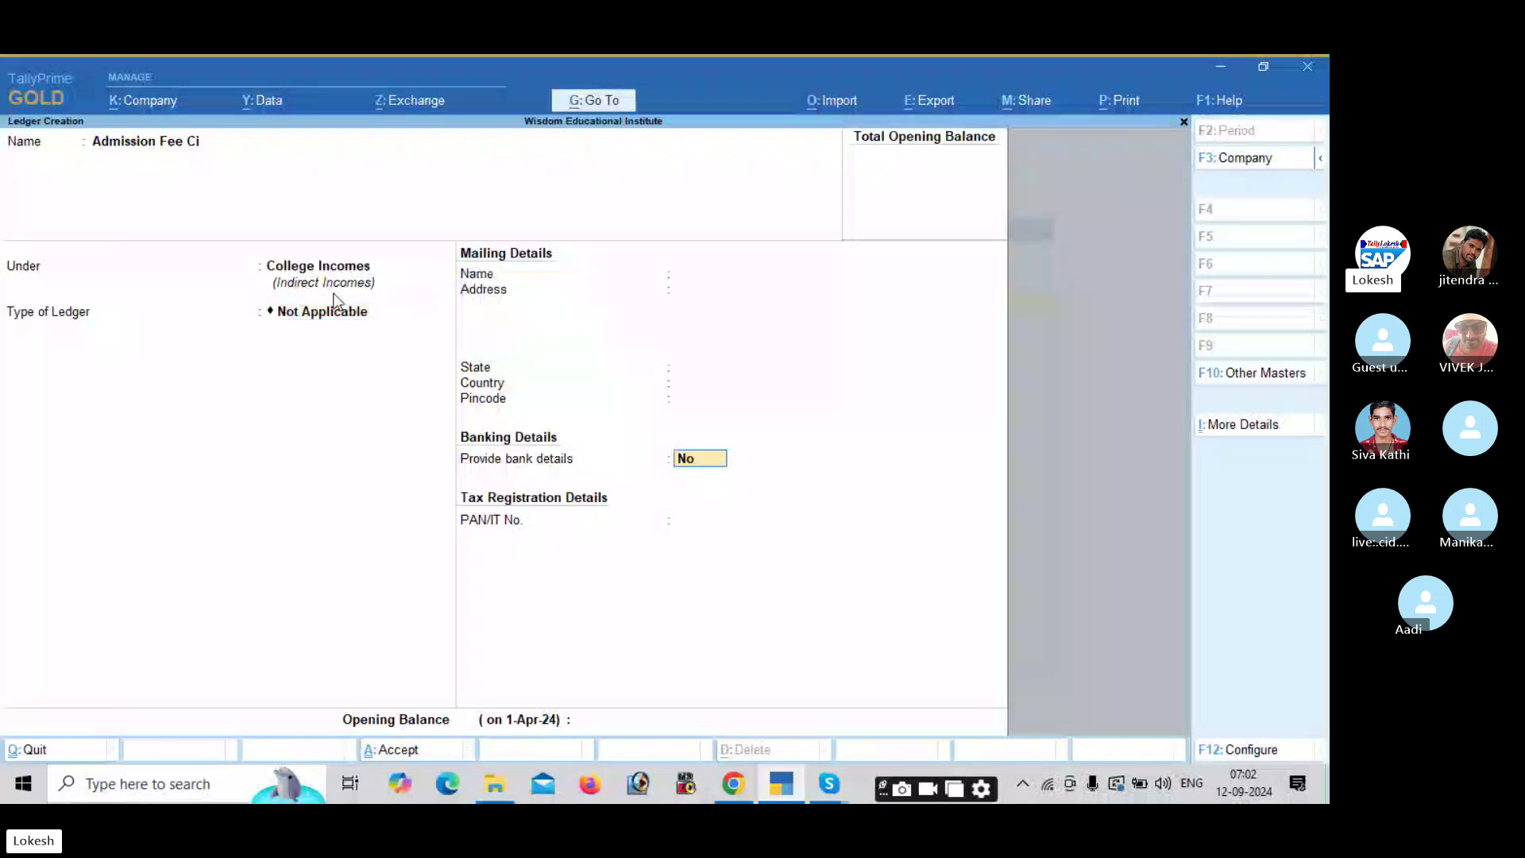
key(Return)
key(Return)
key(Return)
Create a ledger named Tuitions Fee Ci under College Incomes with the default options.
text(Tuitions)
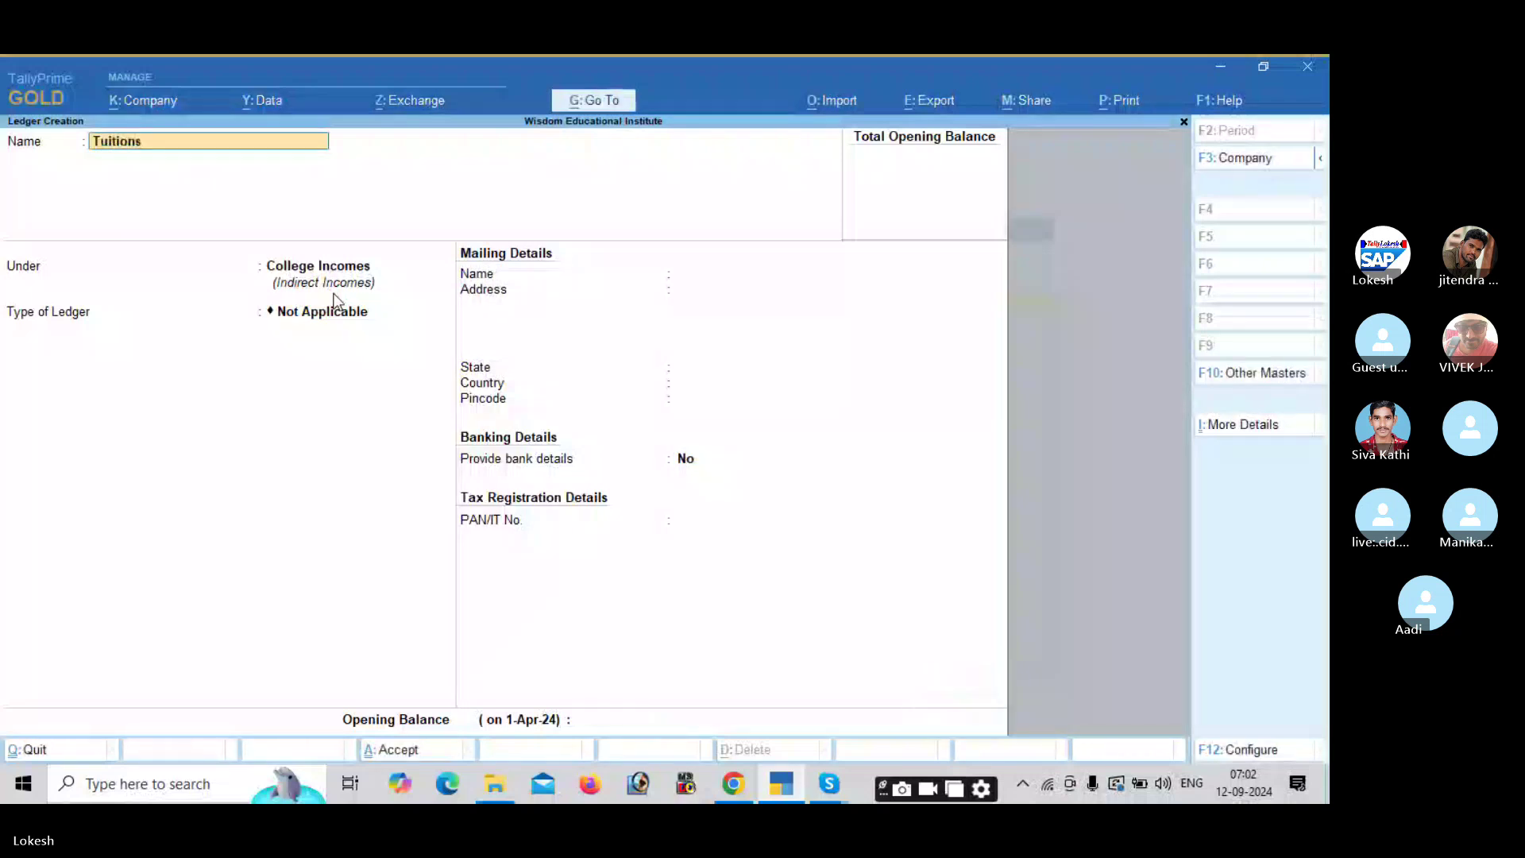
text( Fe)
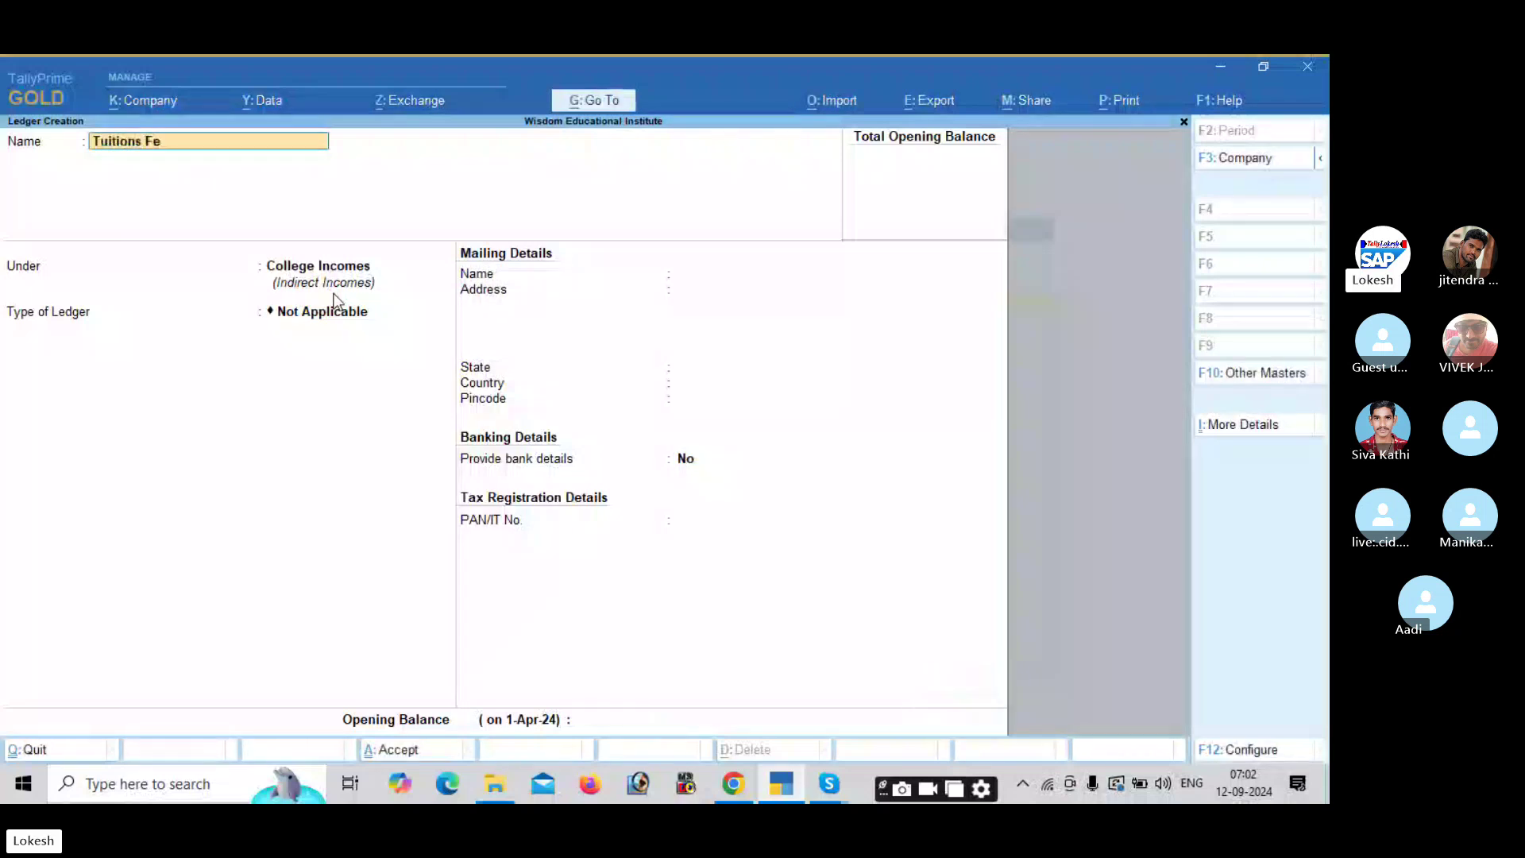
text(e Ci)
key(Return)
key(Return)
key(Return)
key(Return)
key(Return)
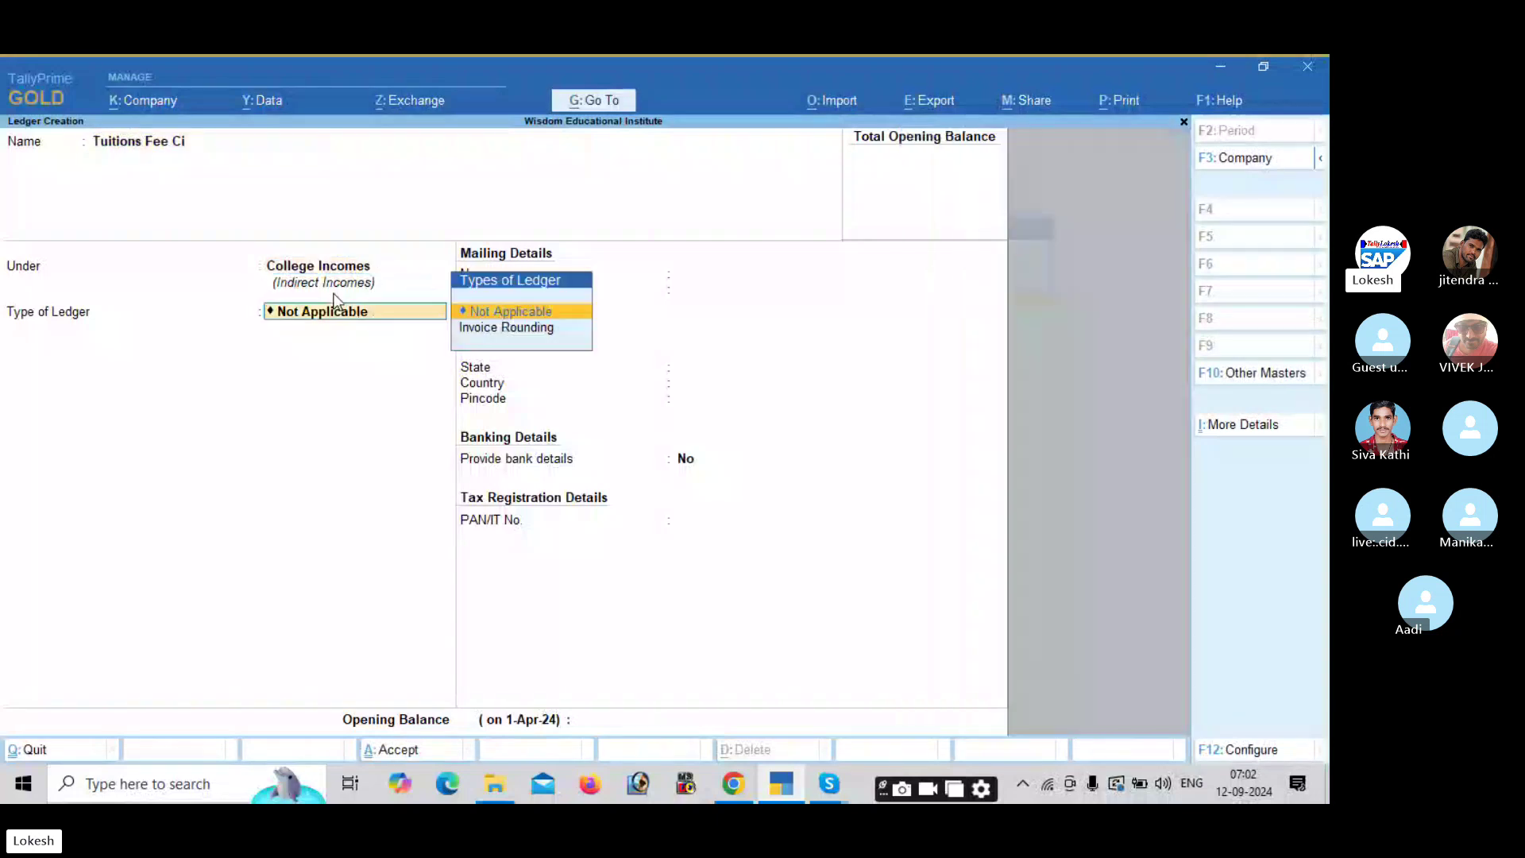
Create a ledger named Donation Fee Ci under College Incomes with the default options.
text(Donat)
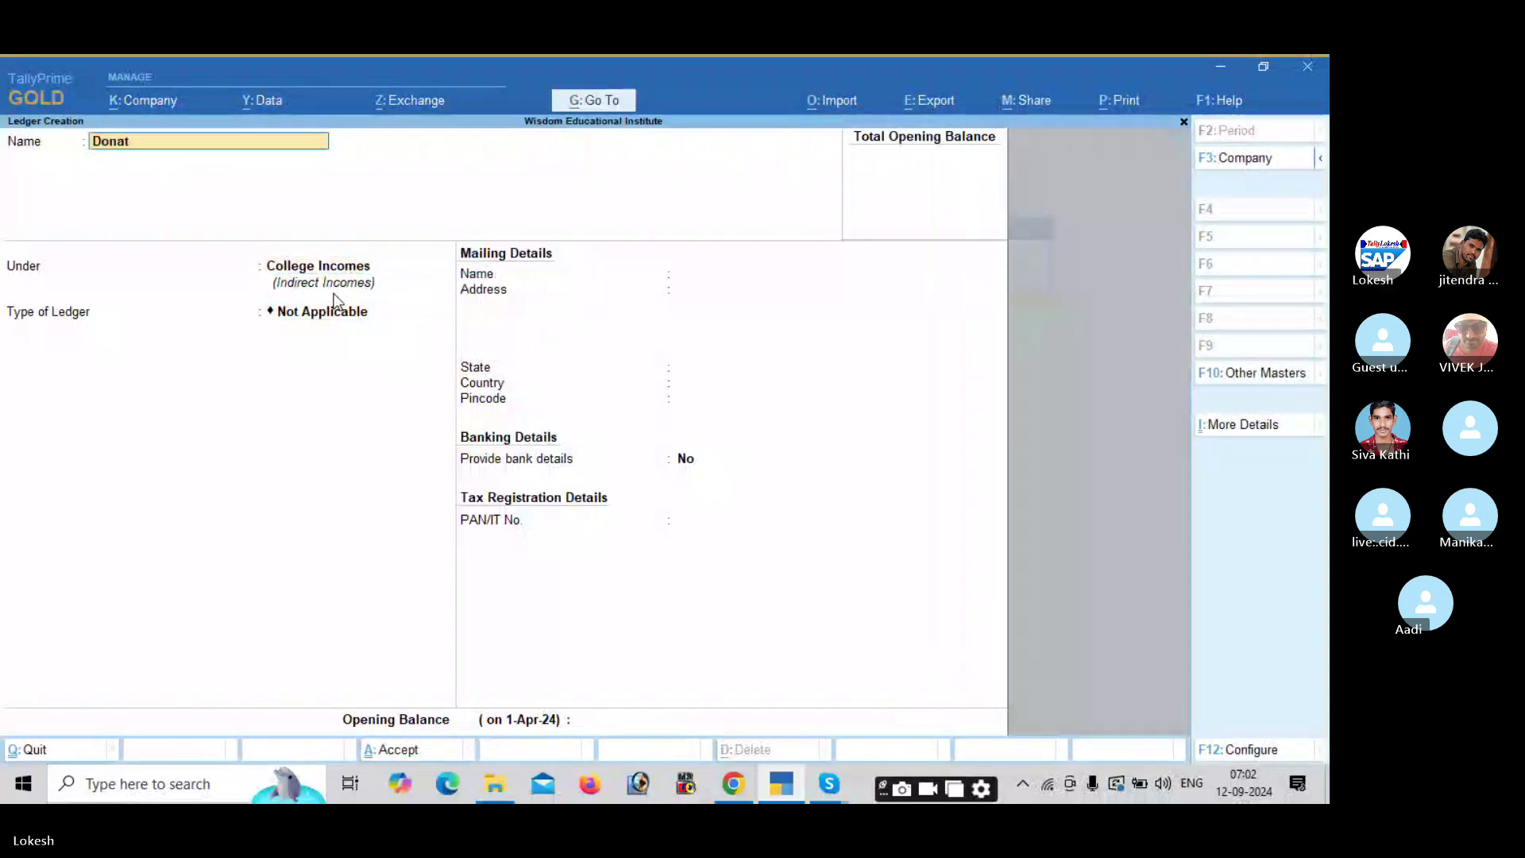
text(ion Fee Ci)
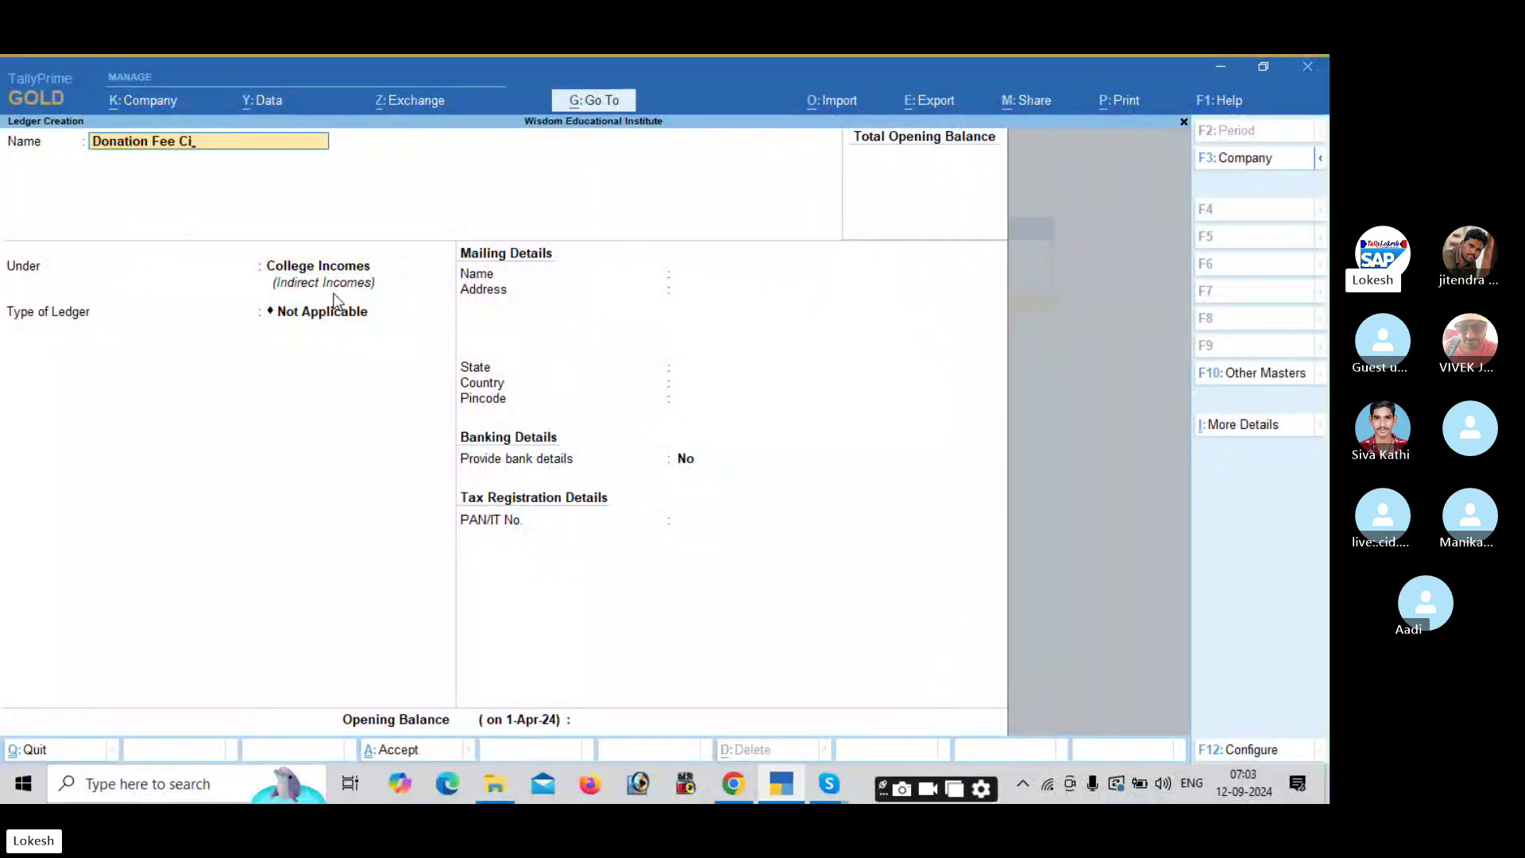
key(Return)
key(Return)
key(Return)
key(Return)
Create a ledger named Exam Fee Ci under College Incomes with the default options.
text(Exam)
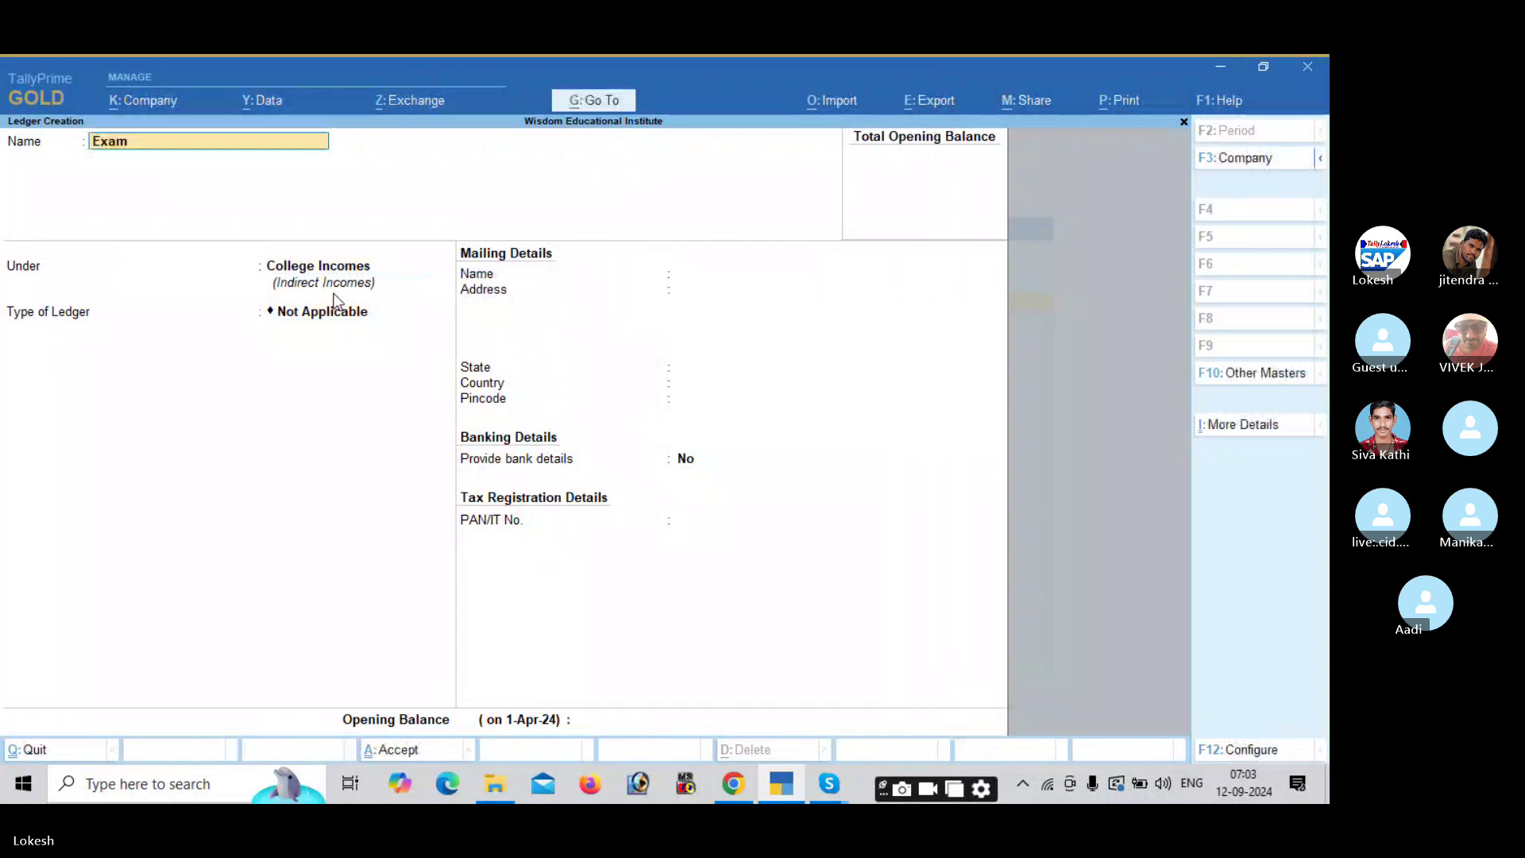
text( Fee c)
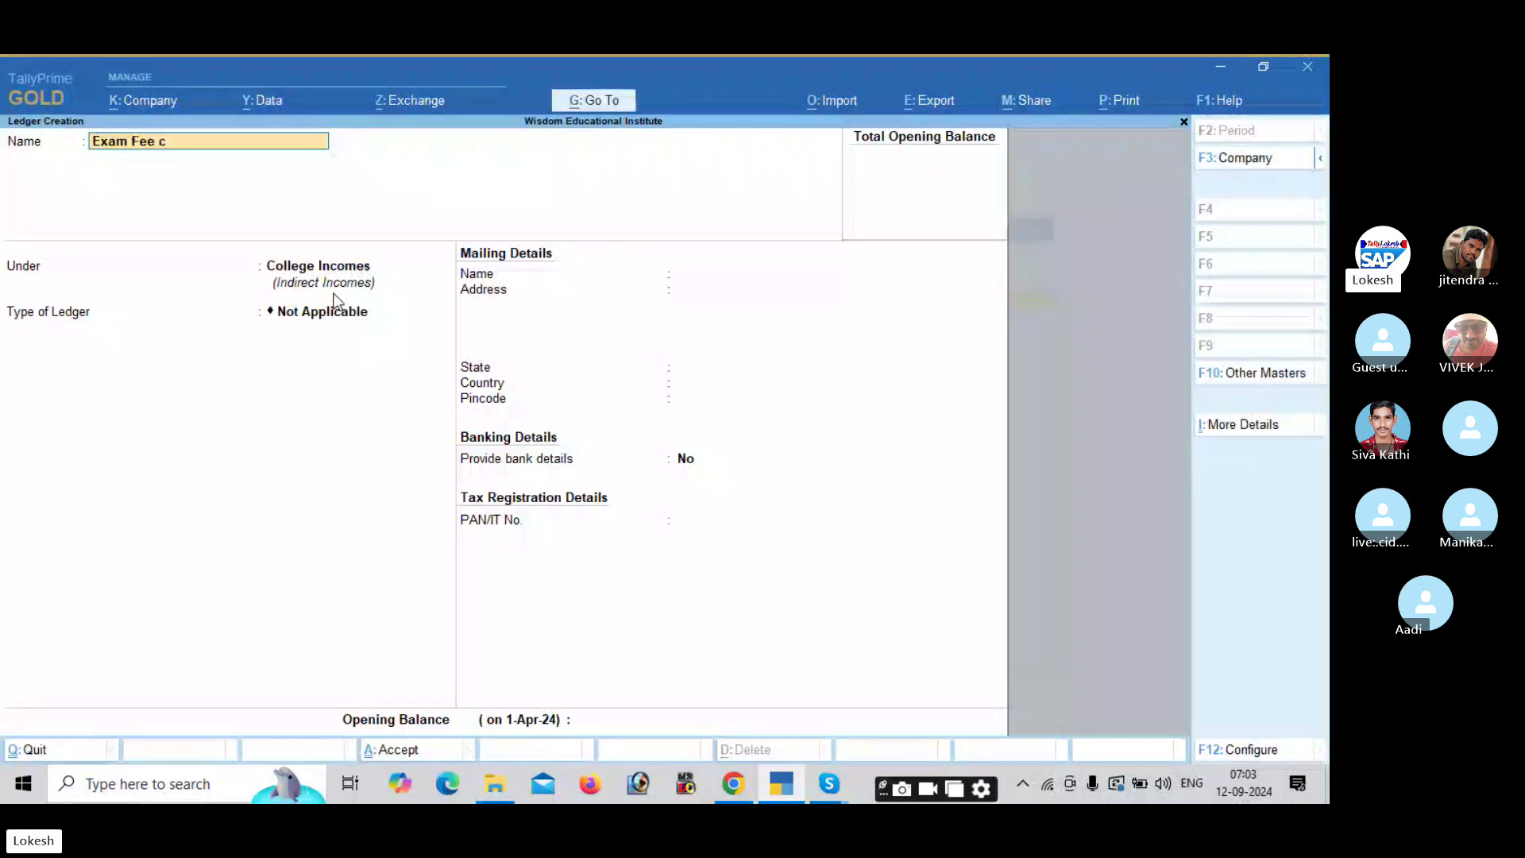
text(i)
key(Return)
key(Return)
key(Return)
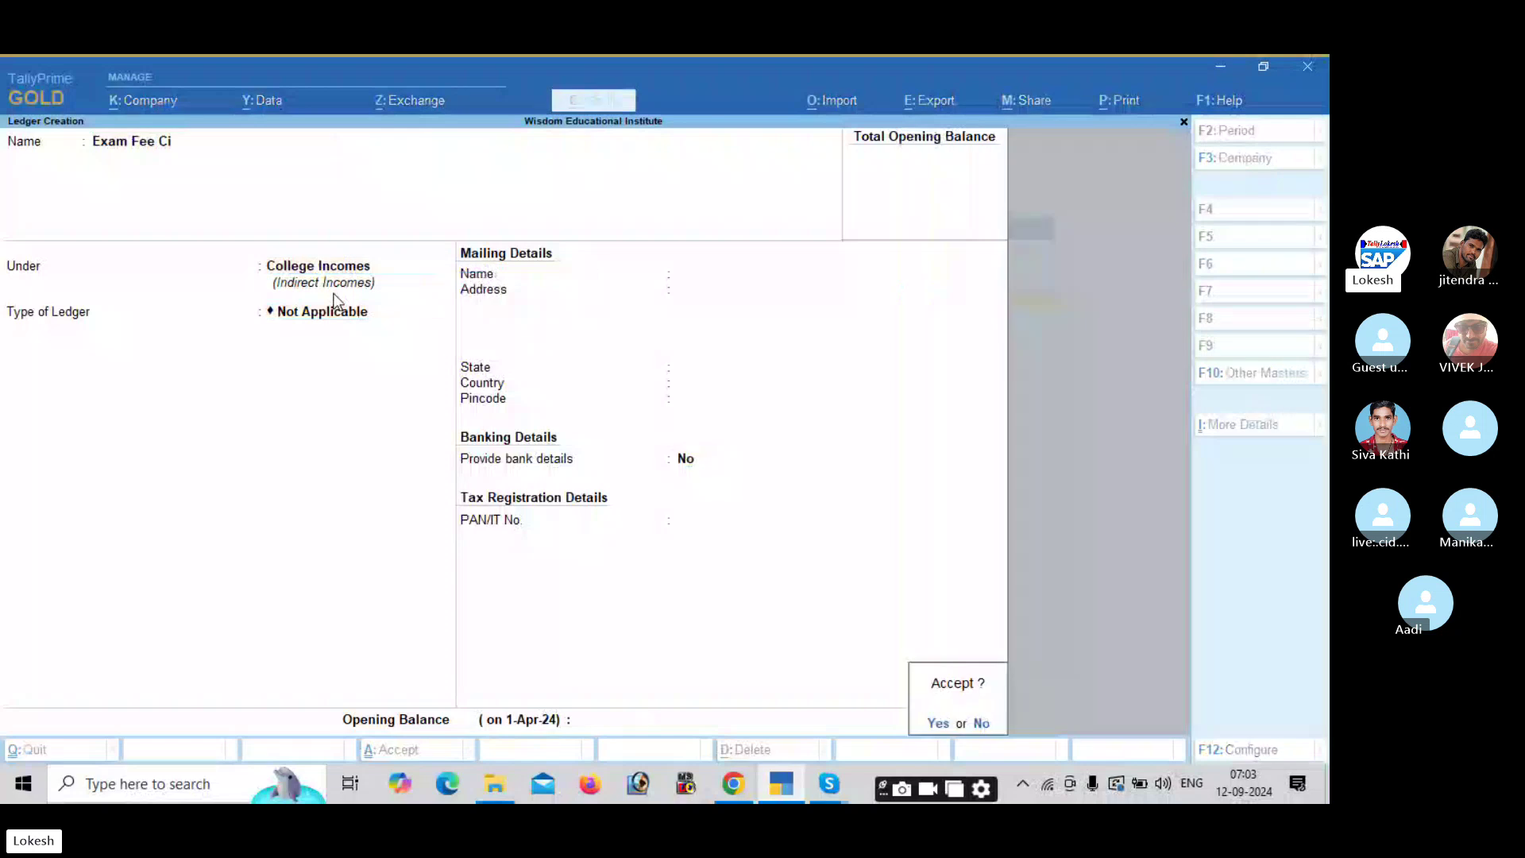
key(Return)
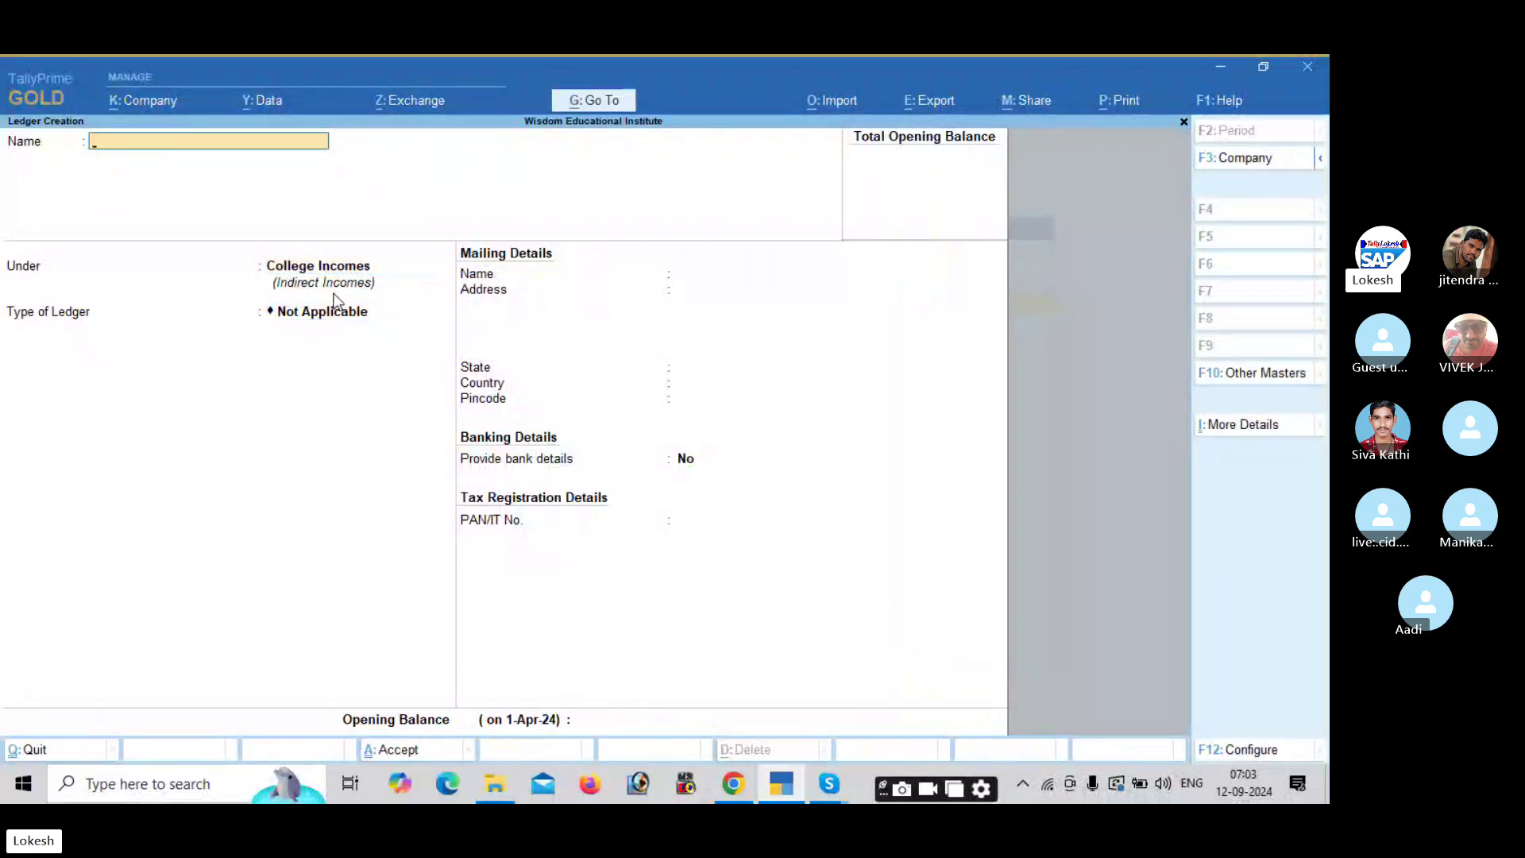
Create a ledger named Salaries Se under School Expenses, with ledger type Not Applicable and no bank details.
text(Salaries Se)
key(Return)
text(Sc)
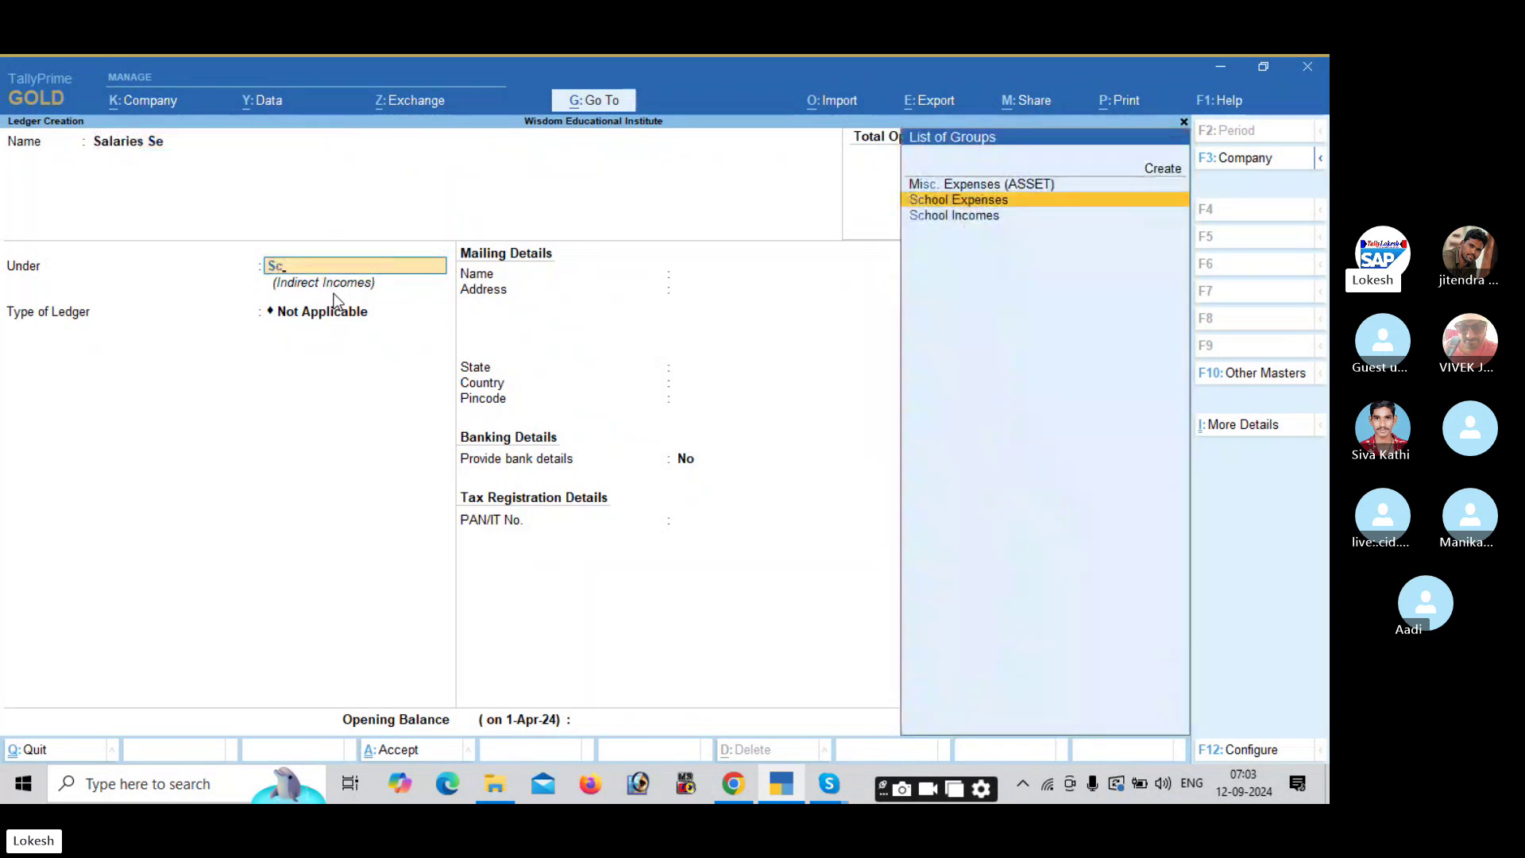
key(Return)
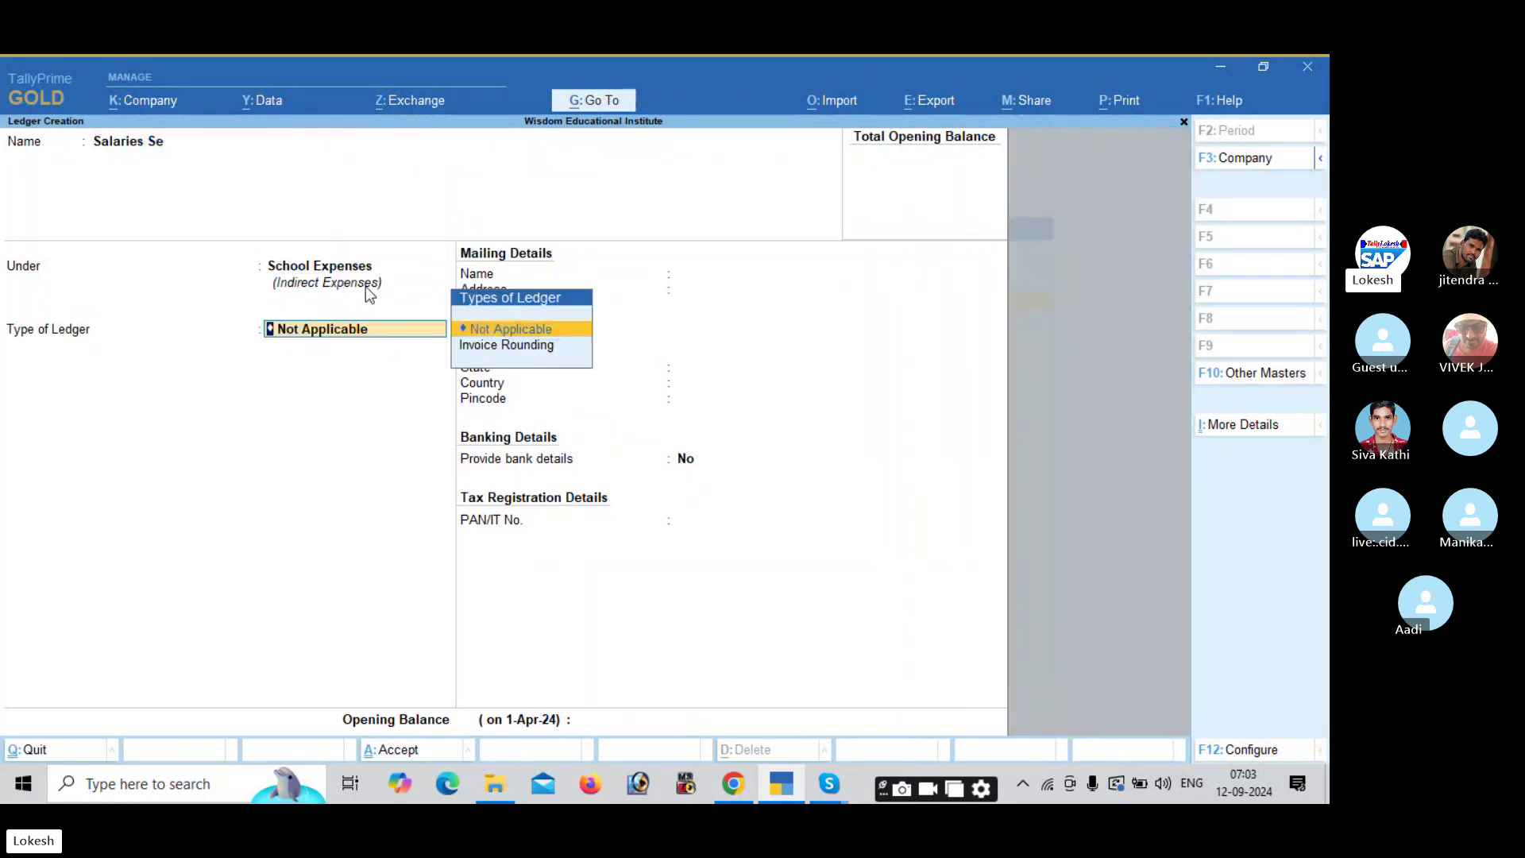
key(Return)
key(Return)
key(Return)
key(Return)
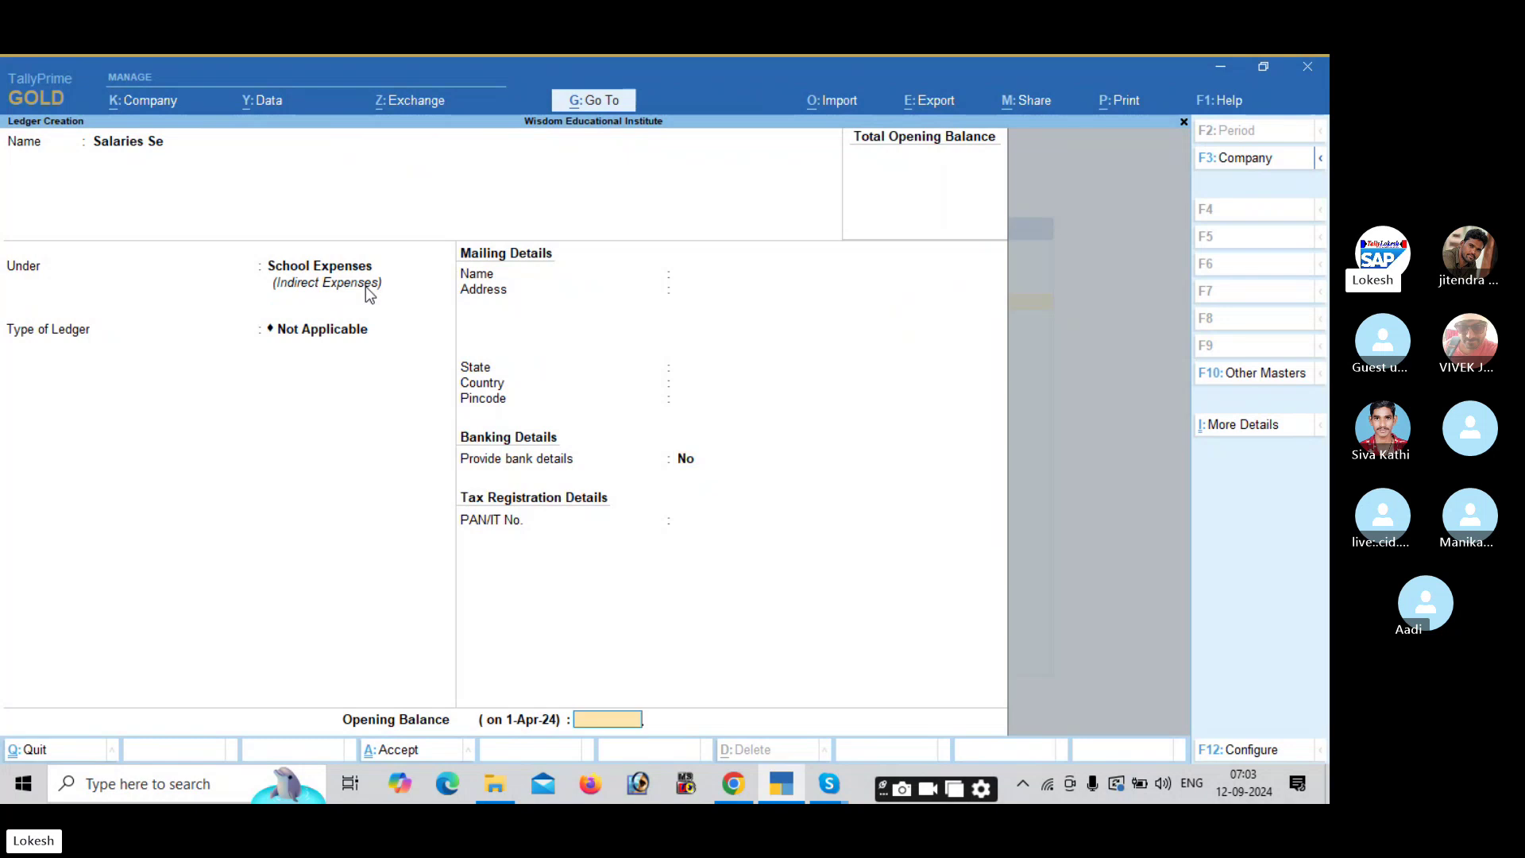
Create a ledger named Rent Se under School Expenses with the default options.
text(Ren)
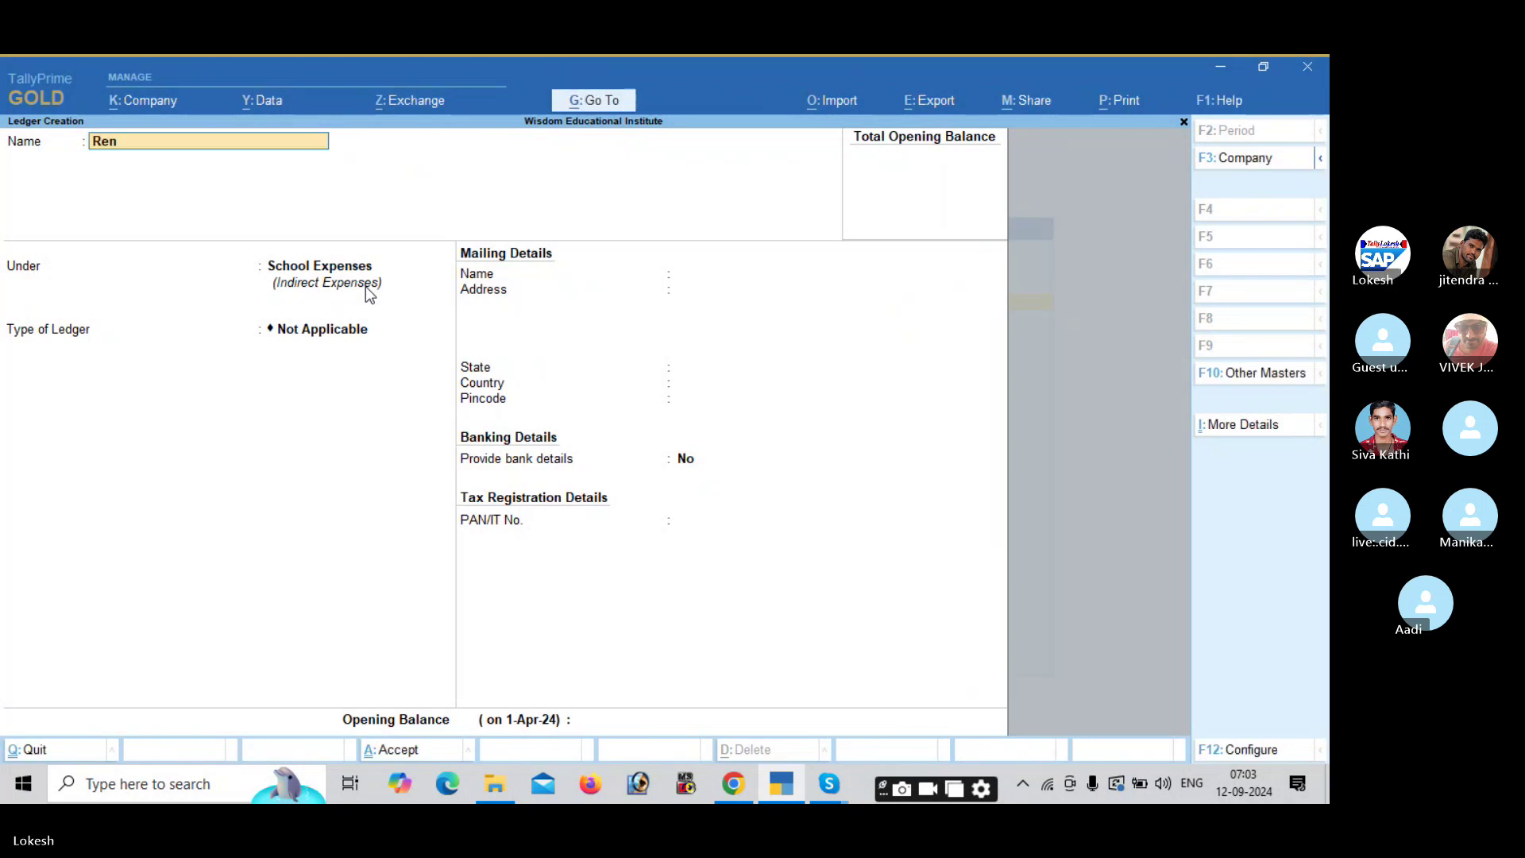
text(t Se)
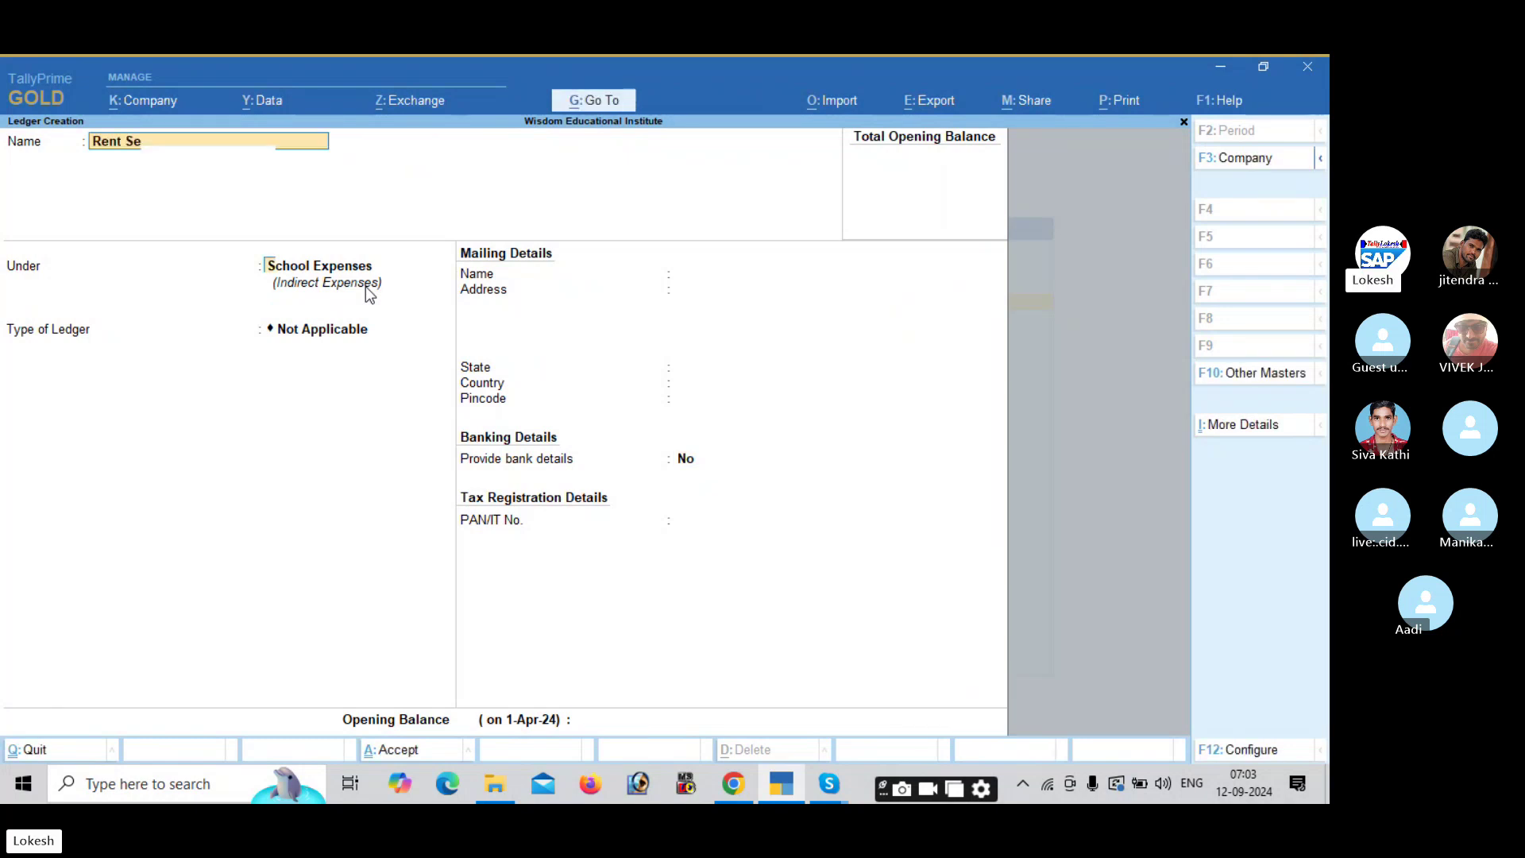
key(Return)
key(Return)
key(Return)
key(Return)
key(Return)
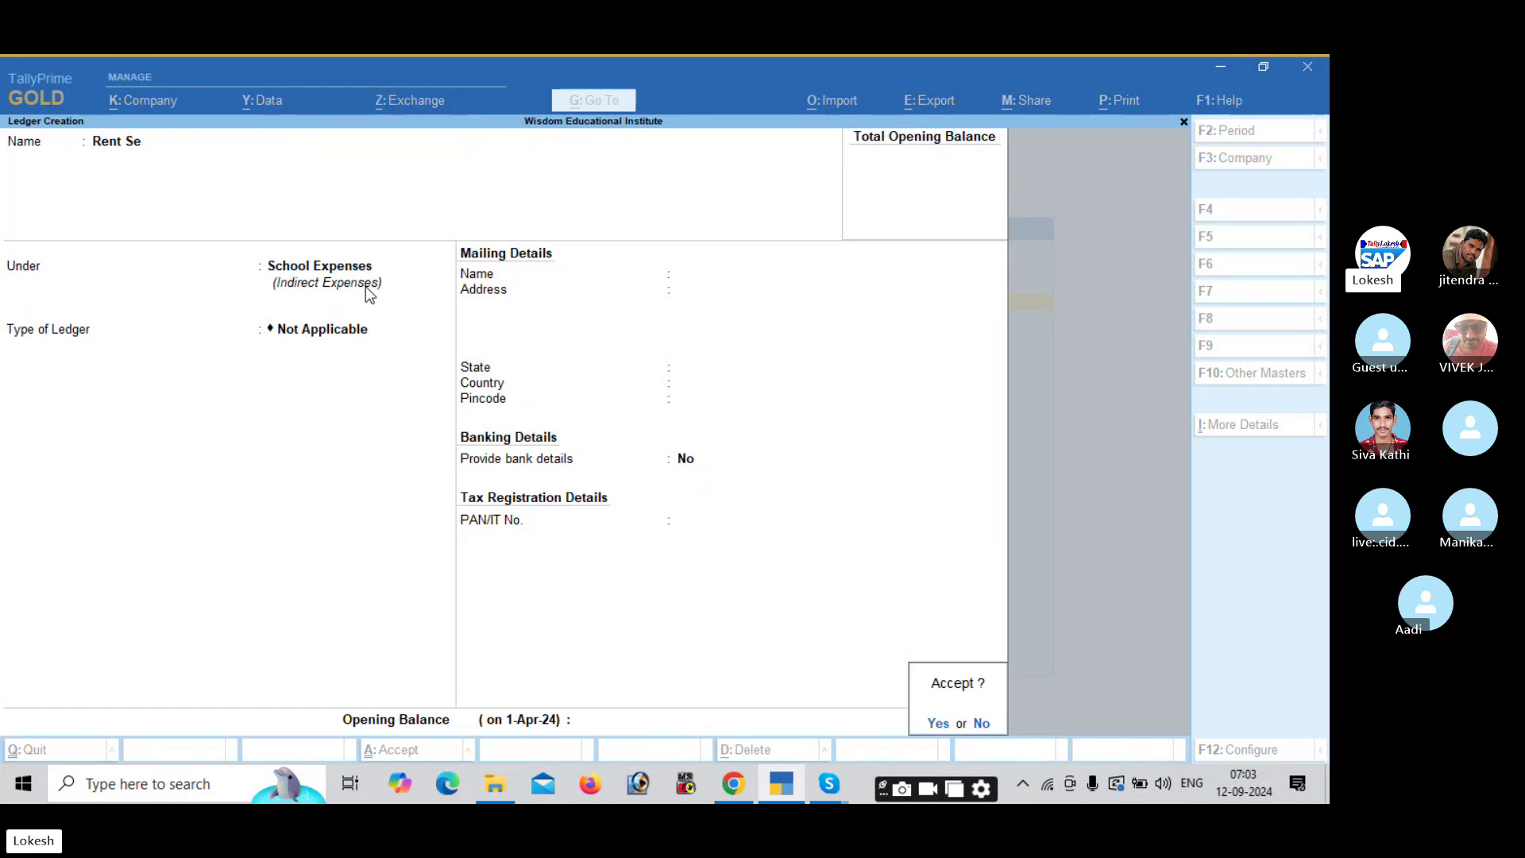
key(Return)
Create a ledger named Application Form Exp Se under School Expenses with the default options.
text(Applic)
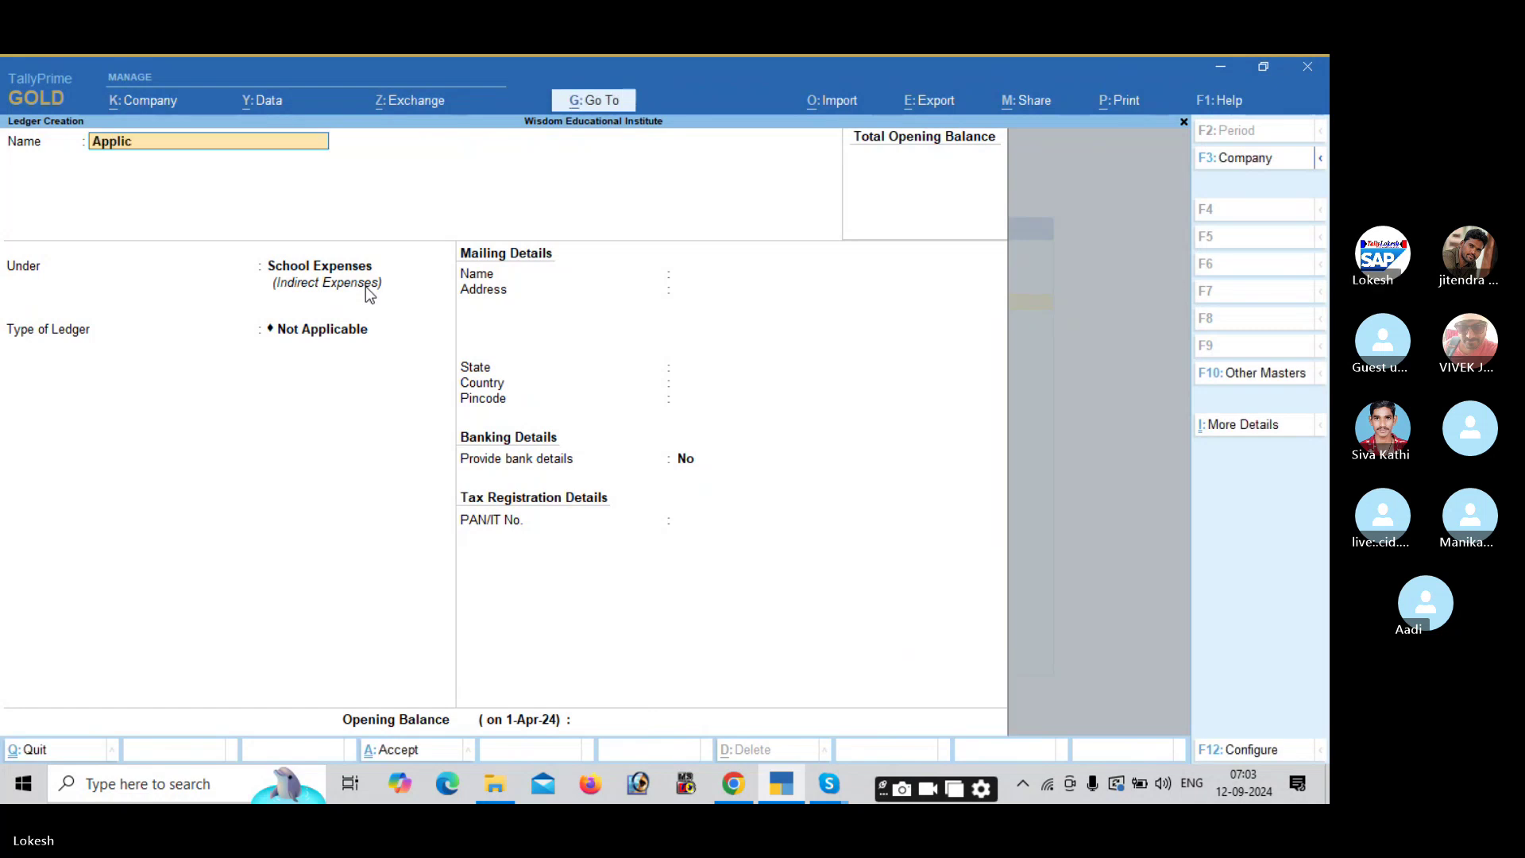
text(ation Form e)
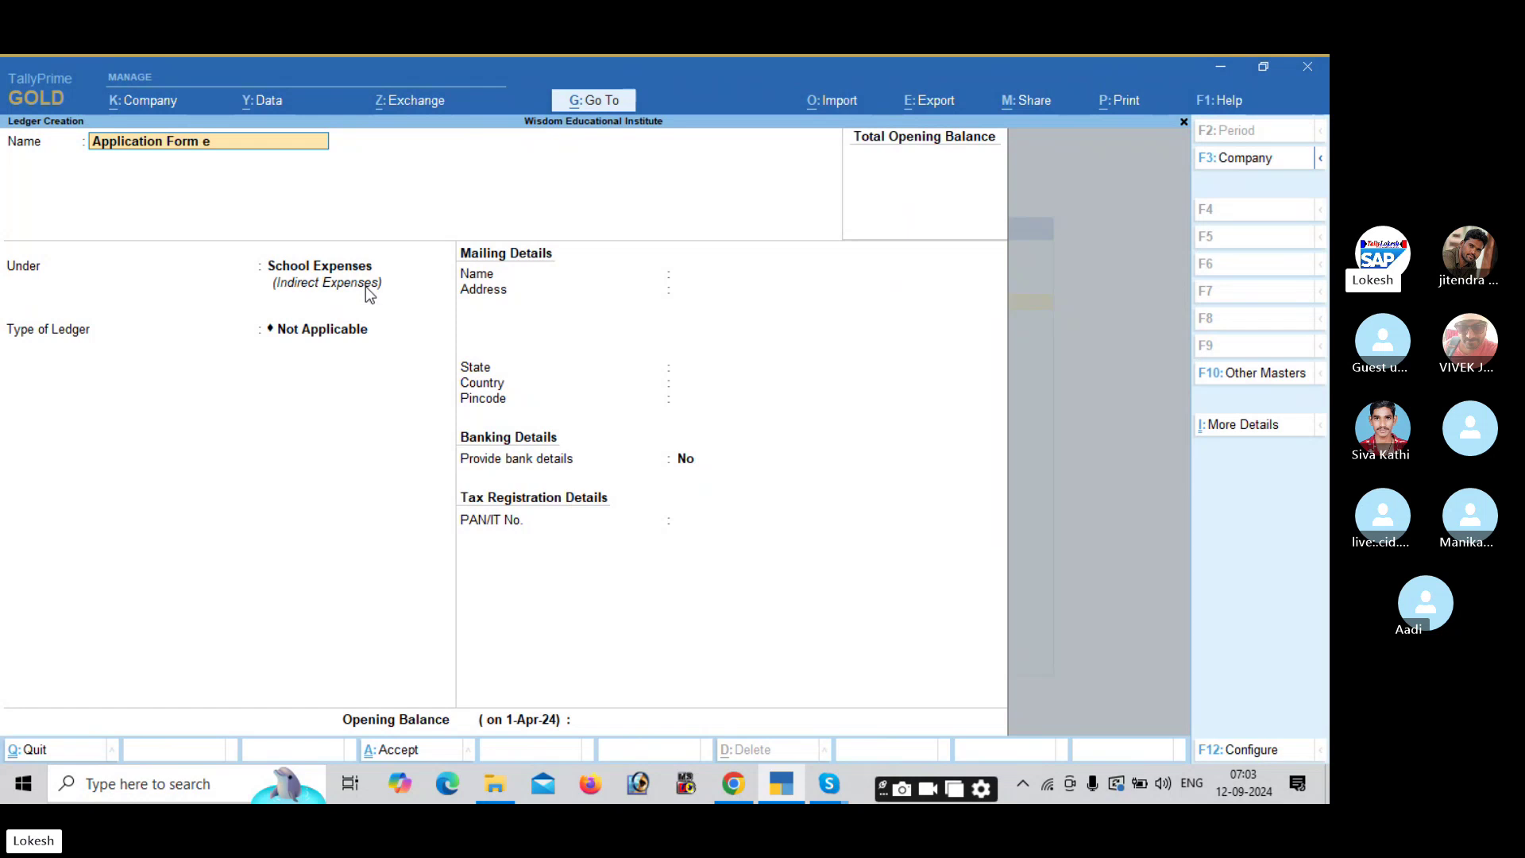
text(p Se)
key(Return)
key(Return)
key(Return)
key(Return)
key(Return)
key(Return)
key(Return)
key(Return)
key(Return)
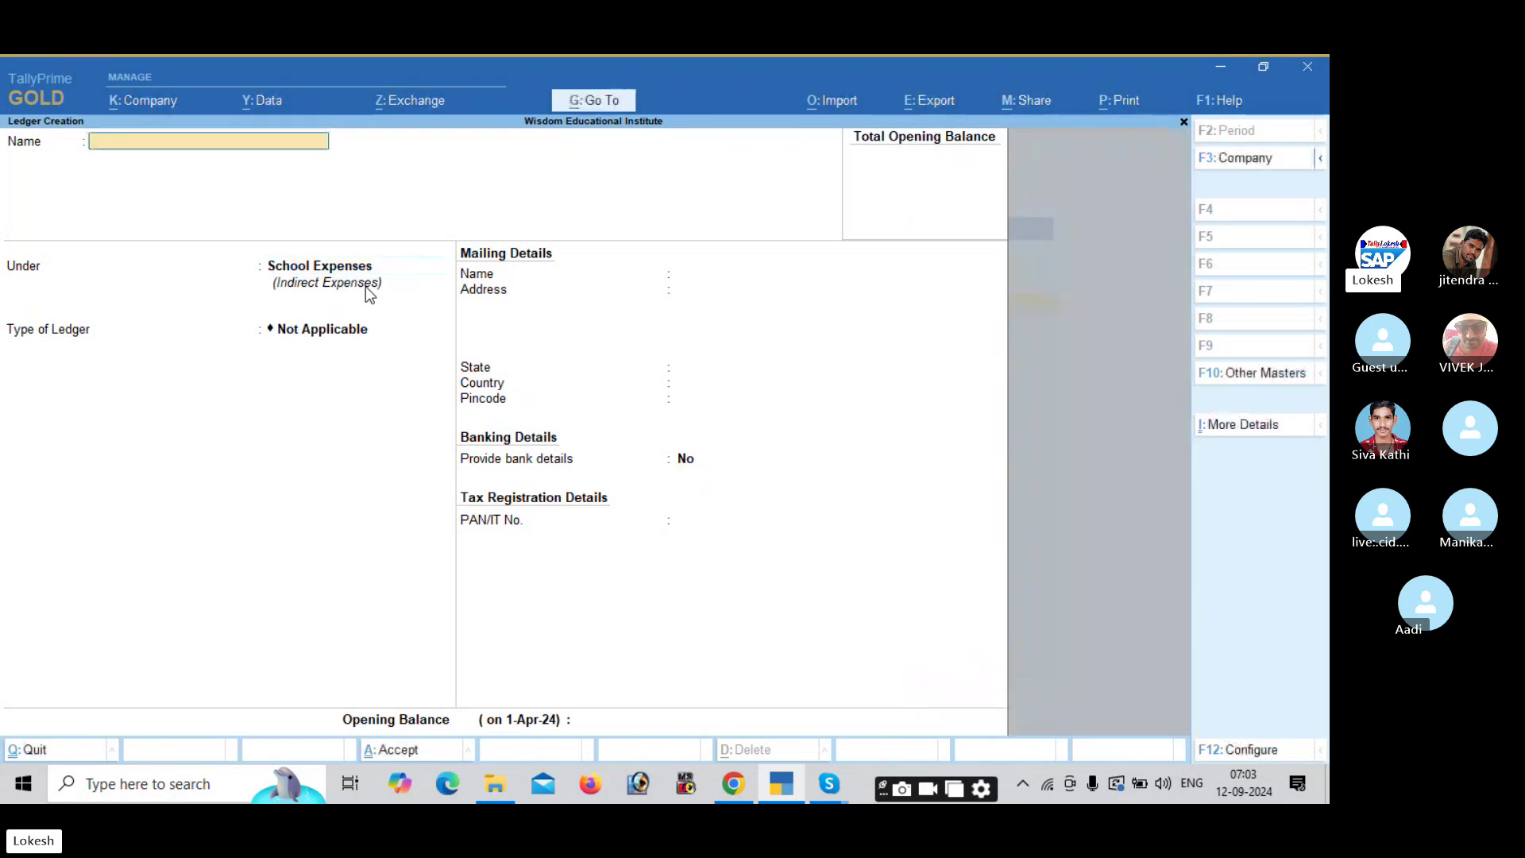
Create a ledger named Electricity Exp Se under School Expenses with the default options.
text(Electricity)
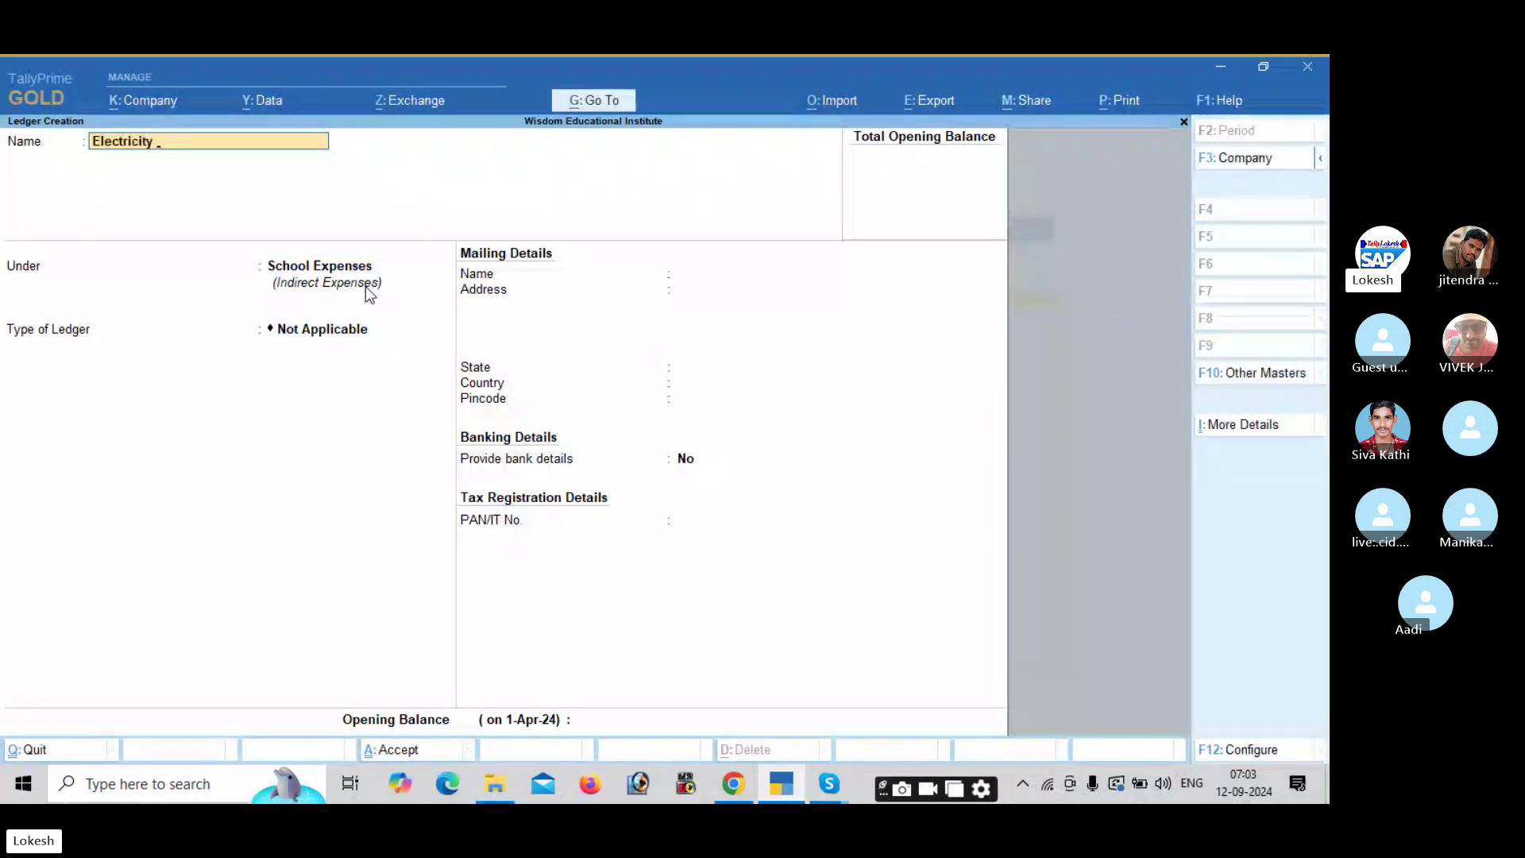
text(Epp Se)
key(Return)
key(Return)
key(Return)
key(Return)
key(Return)
key(Return)
key(Return)
key(Return)
key(Return)
key(Return)
key(Return)
Create a ledger named Tele Bill Se under School Expenses with the default options.
text(Tele Bill Se)
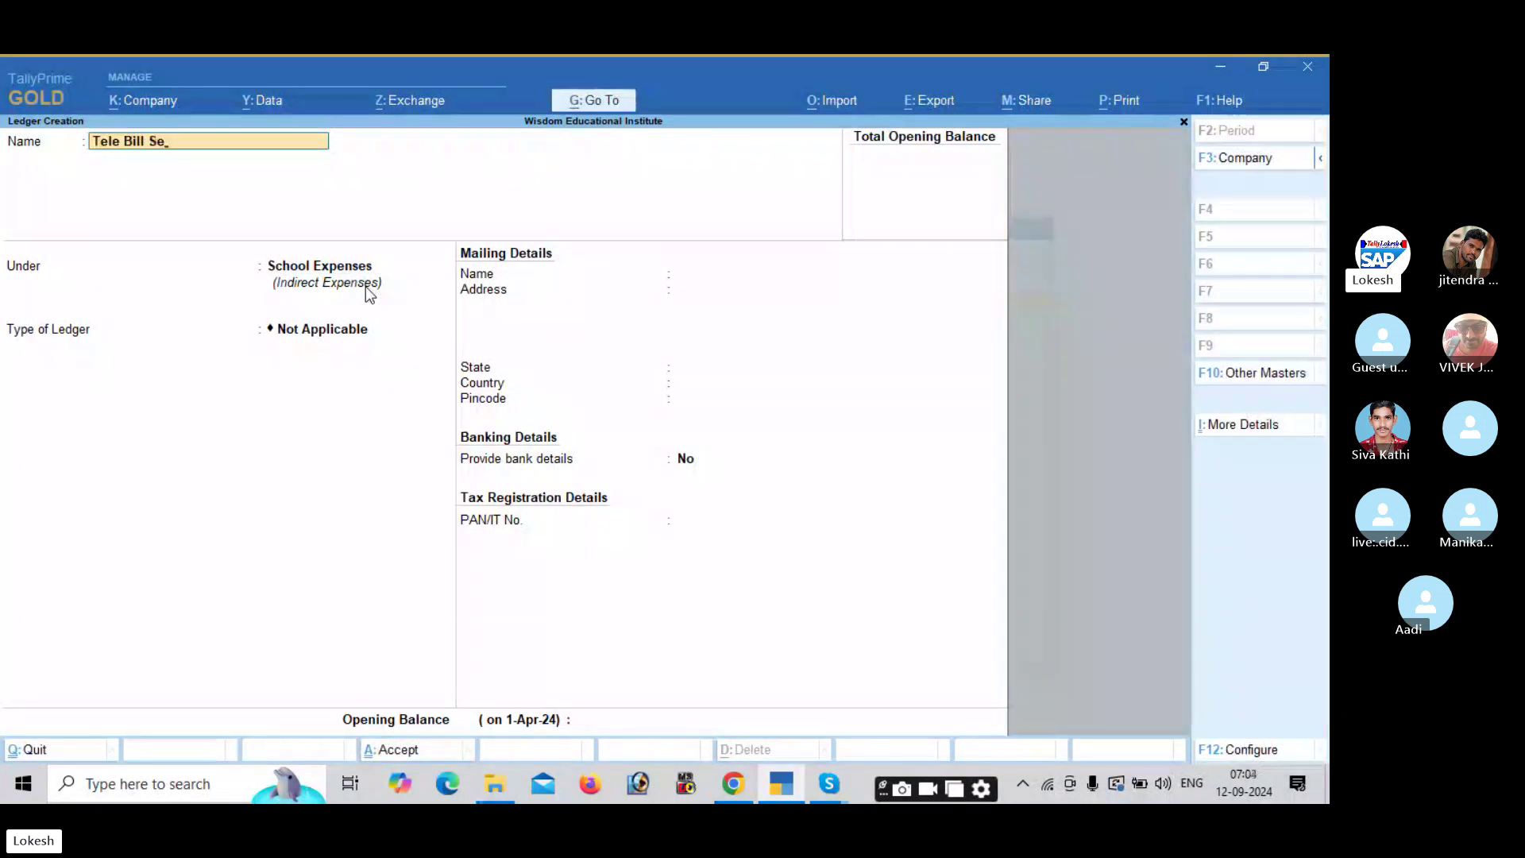
key(Return)
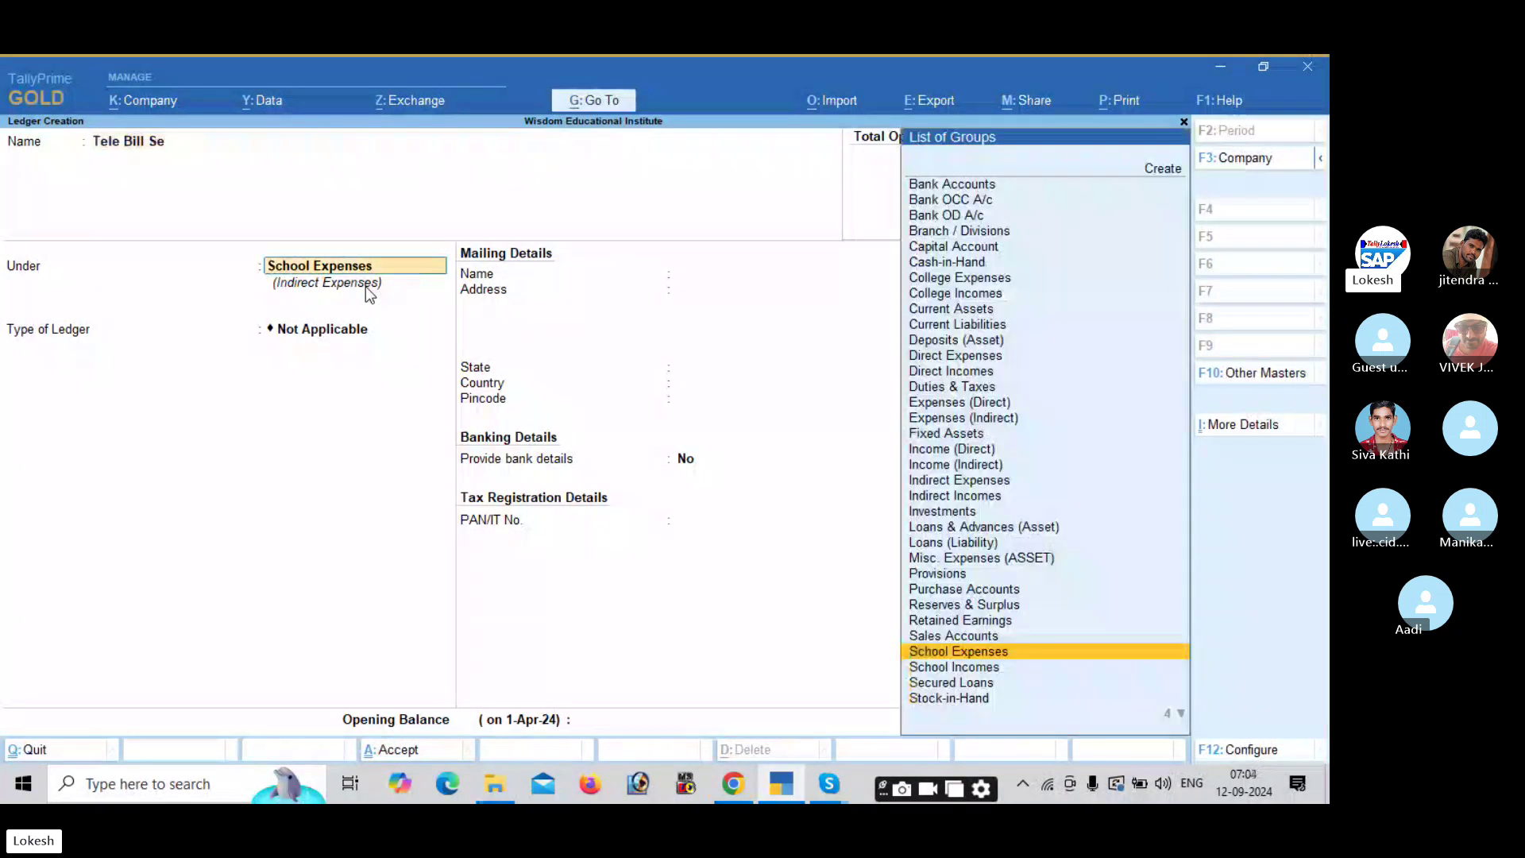
key(Return)
key(Return)
key(Return)
key(Return)
key(Return)
key(Return)
key(Return)
key(Return)
key(Return)
key(Return)
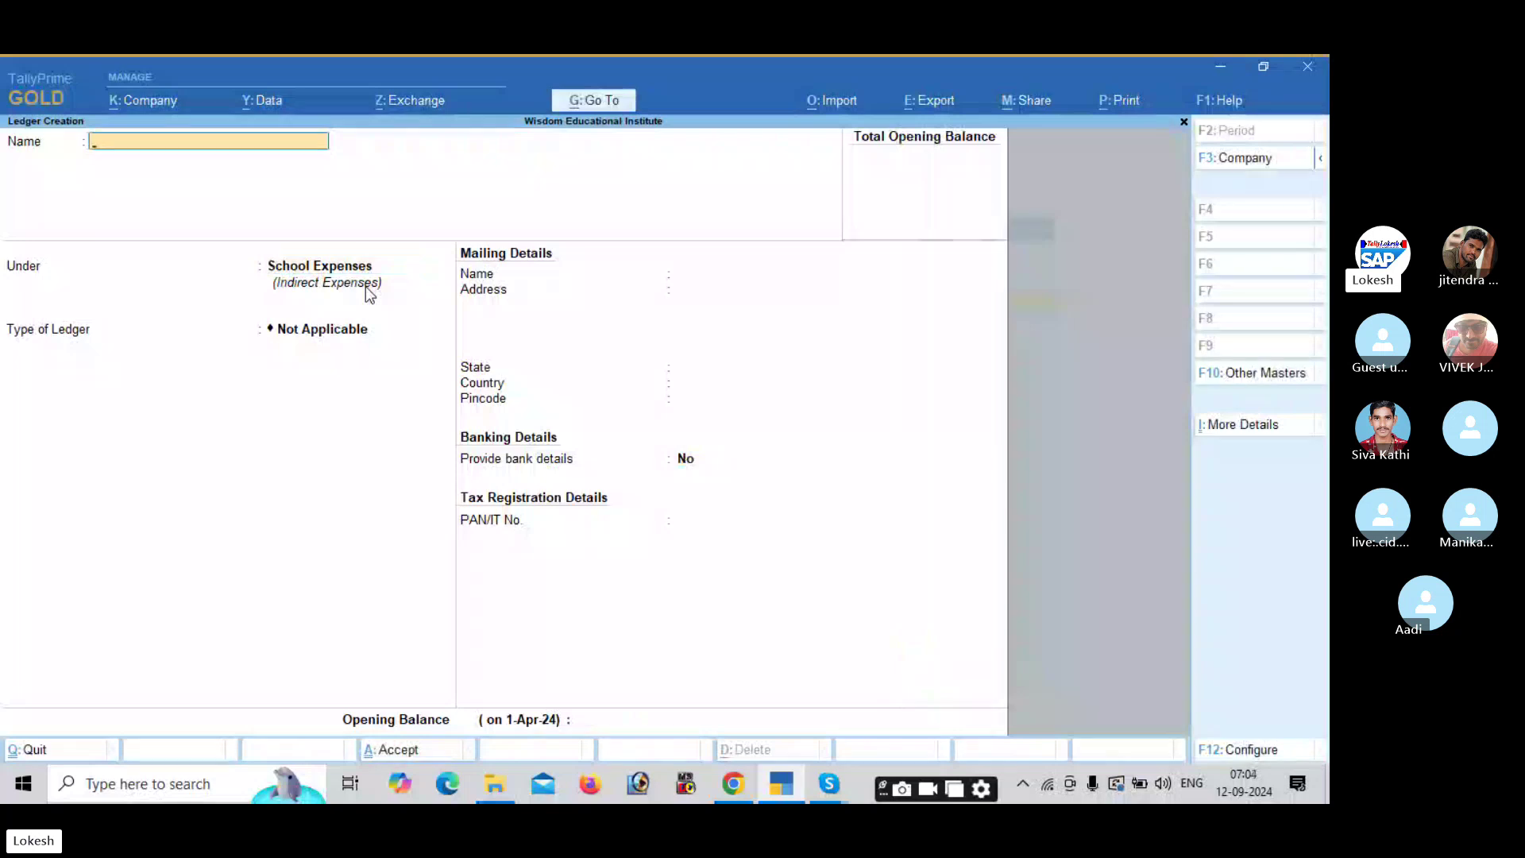
Create a ledger named Donation Fee Si under School Incomes, with ledger type Not Applicable and no opening balance.
text(Donationf)
key(BackSpace)
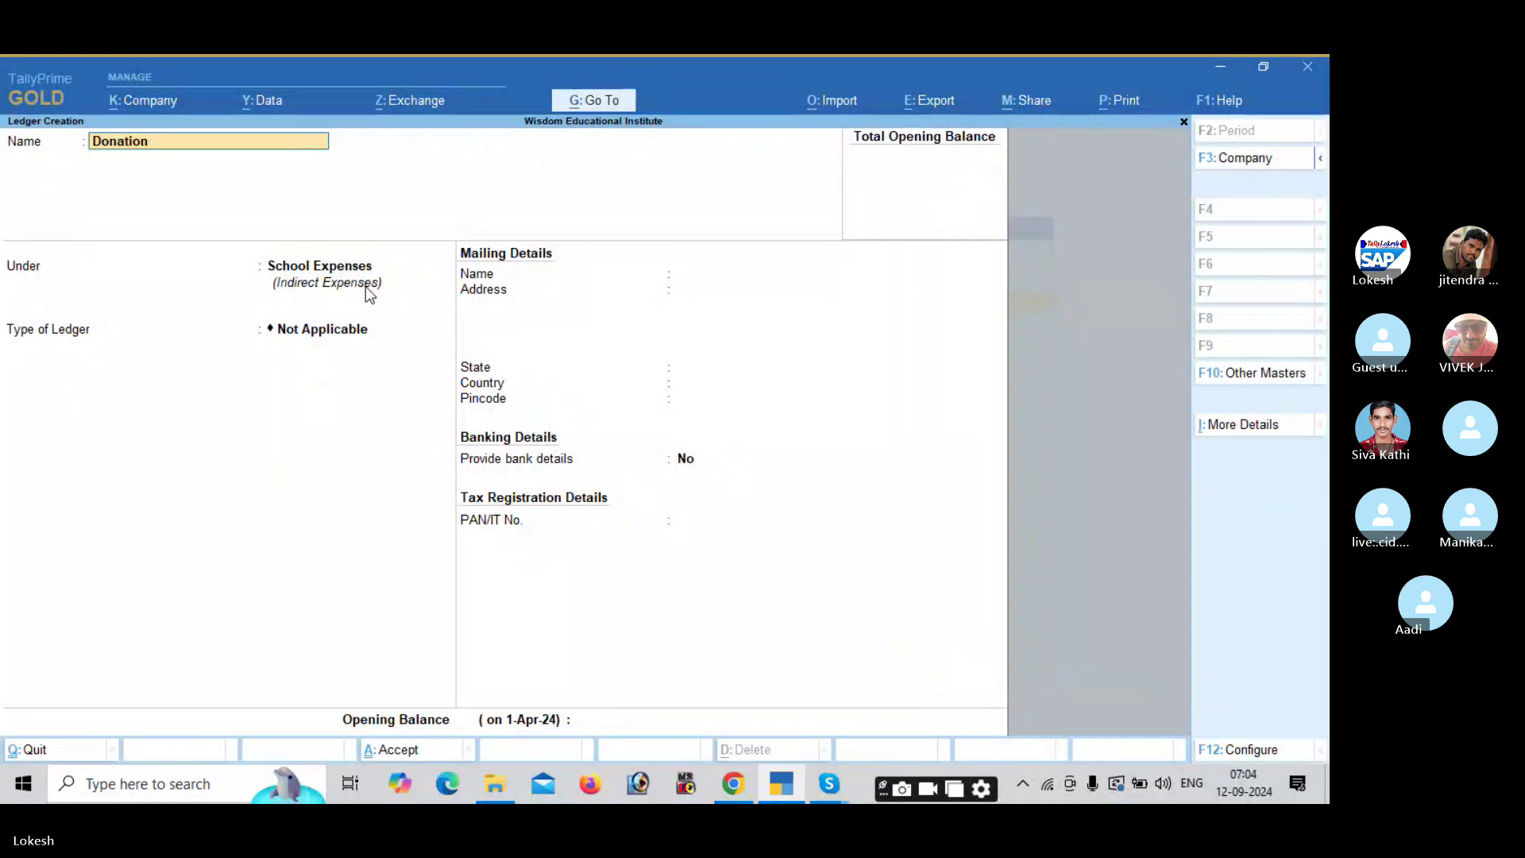
text(fee Si)
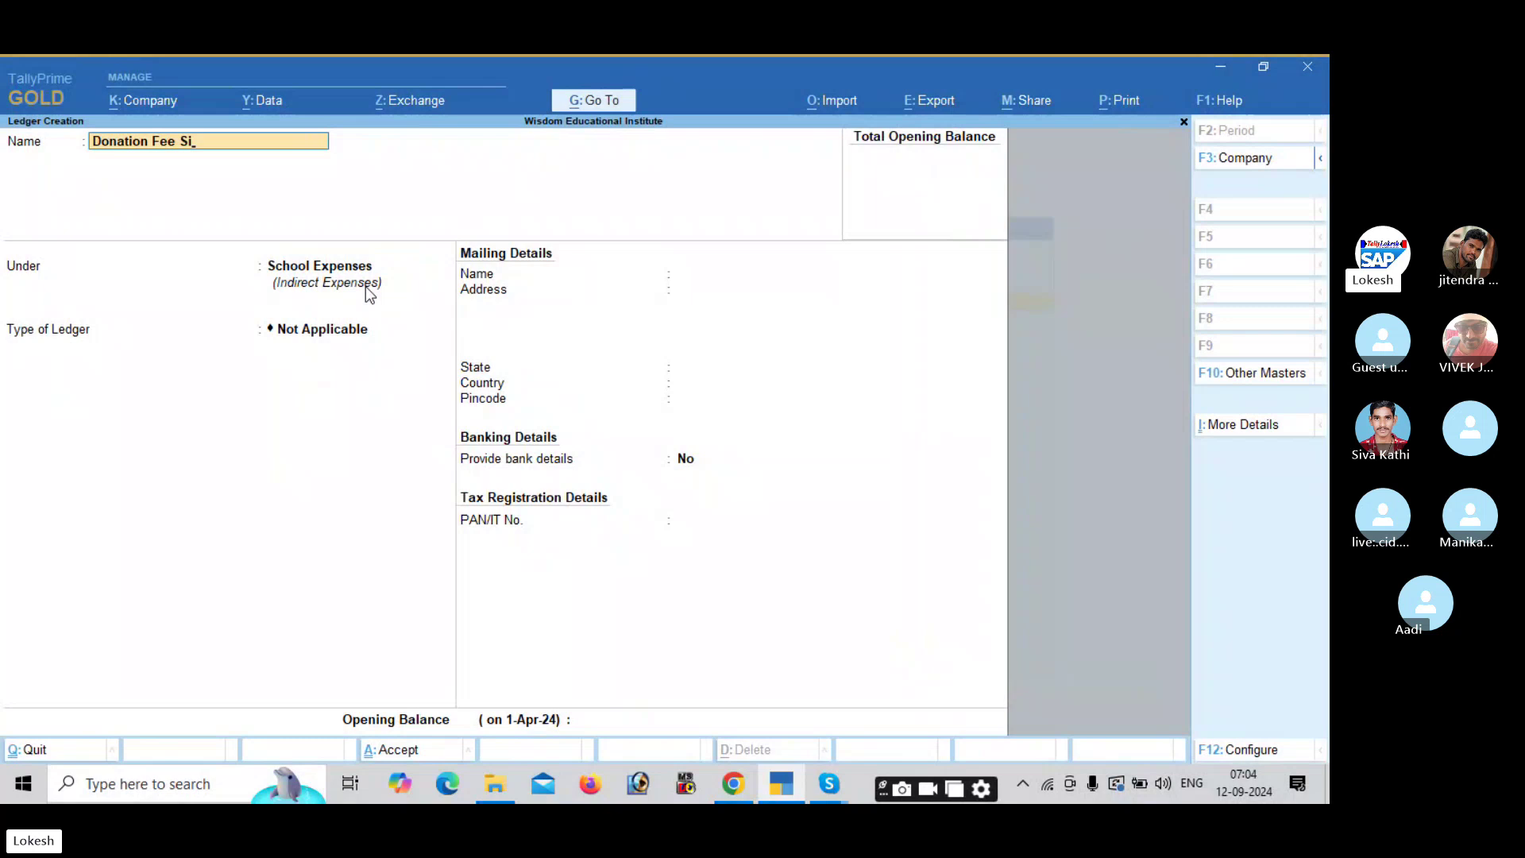
key(Return)
key(Down)
key(Return)
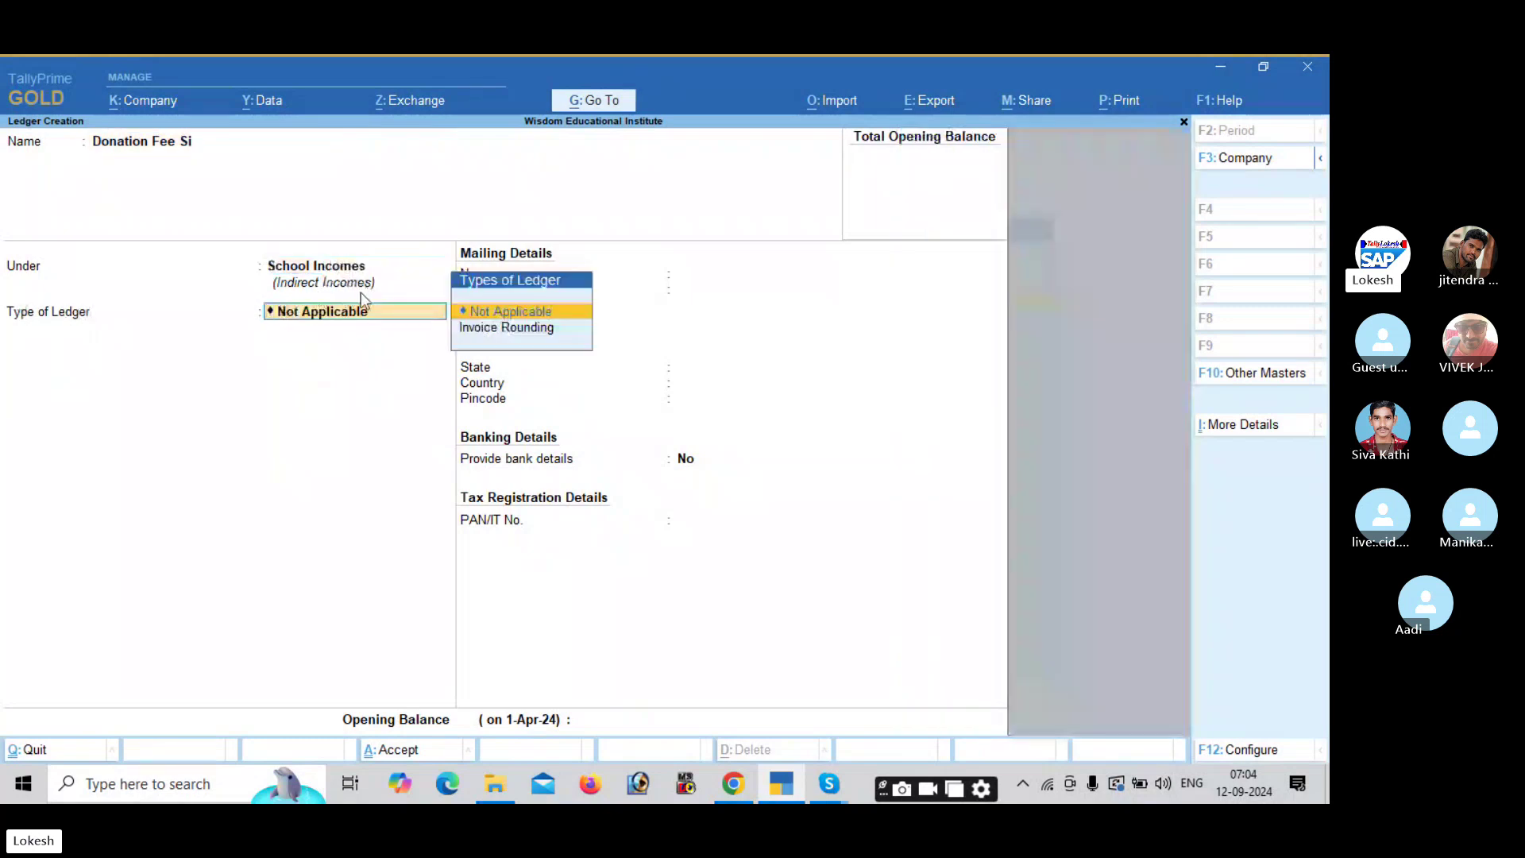
key(Return)
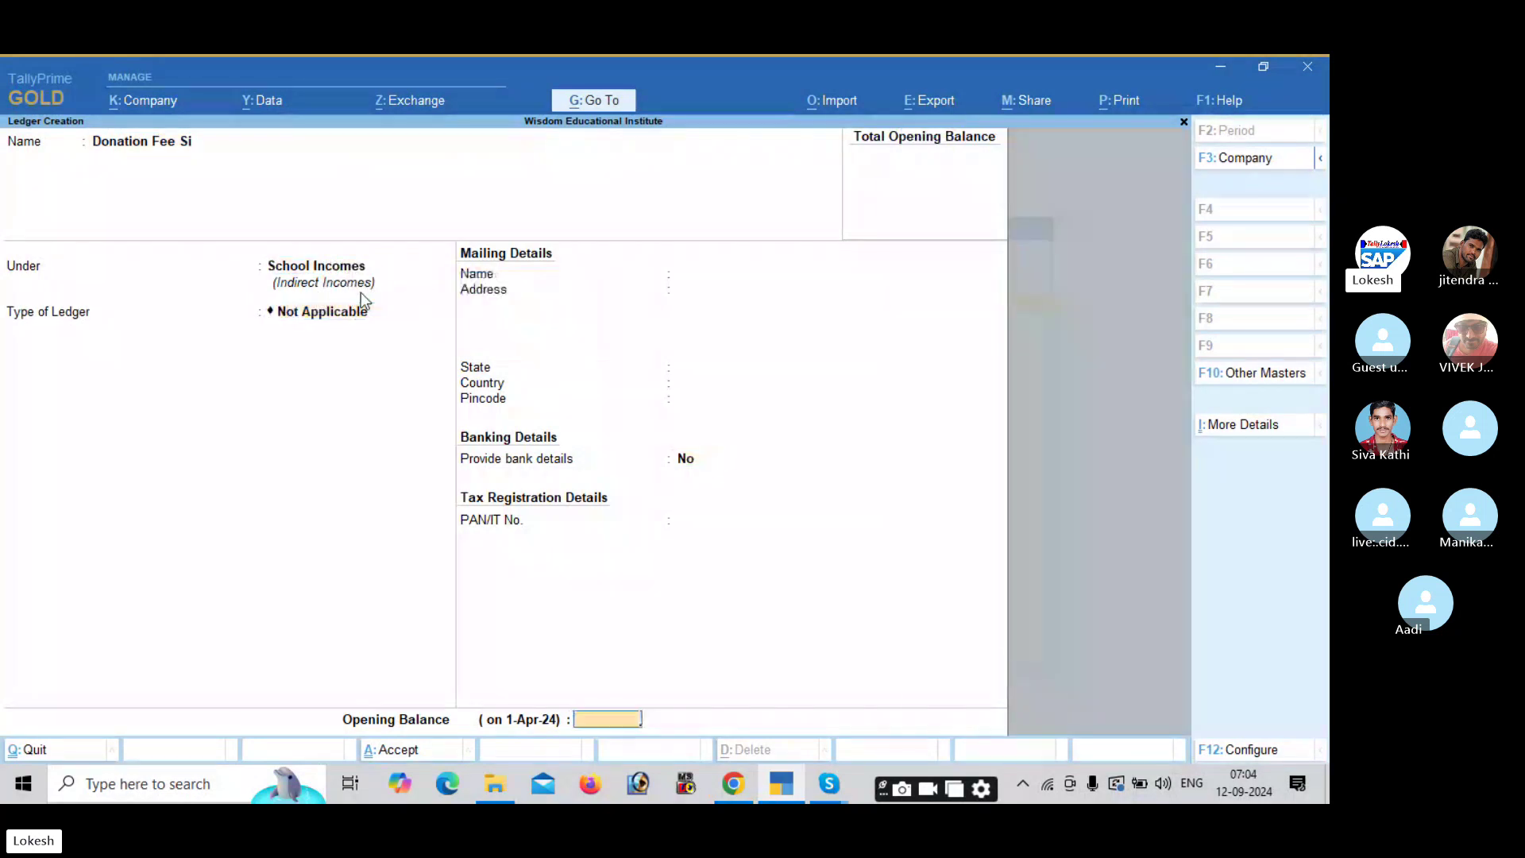
key(Return)
key(Return)
Create a ledger named Tuition Fee Si under School Incomes with the default options.
text(Tui)
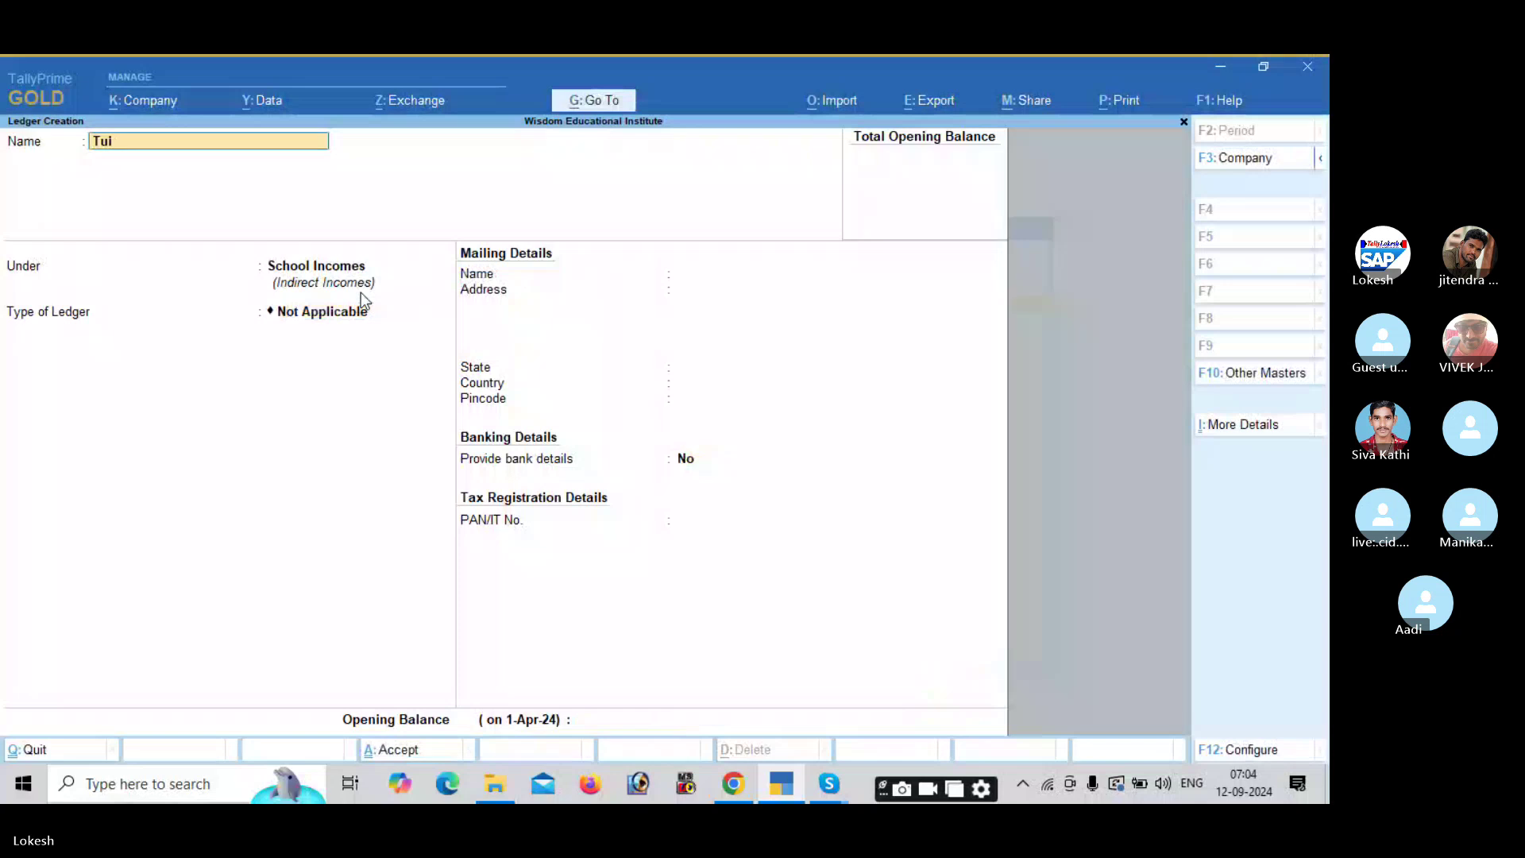
text(tion fee Si)
key(Return)
key(Return)
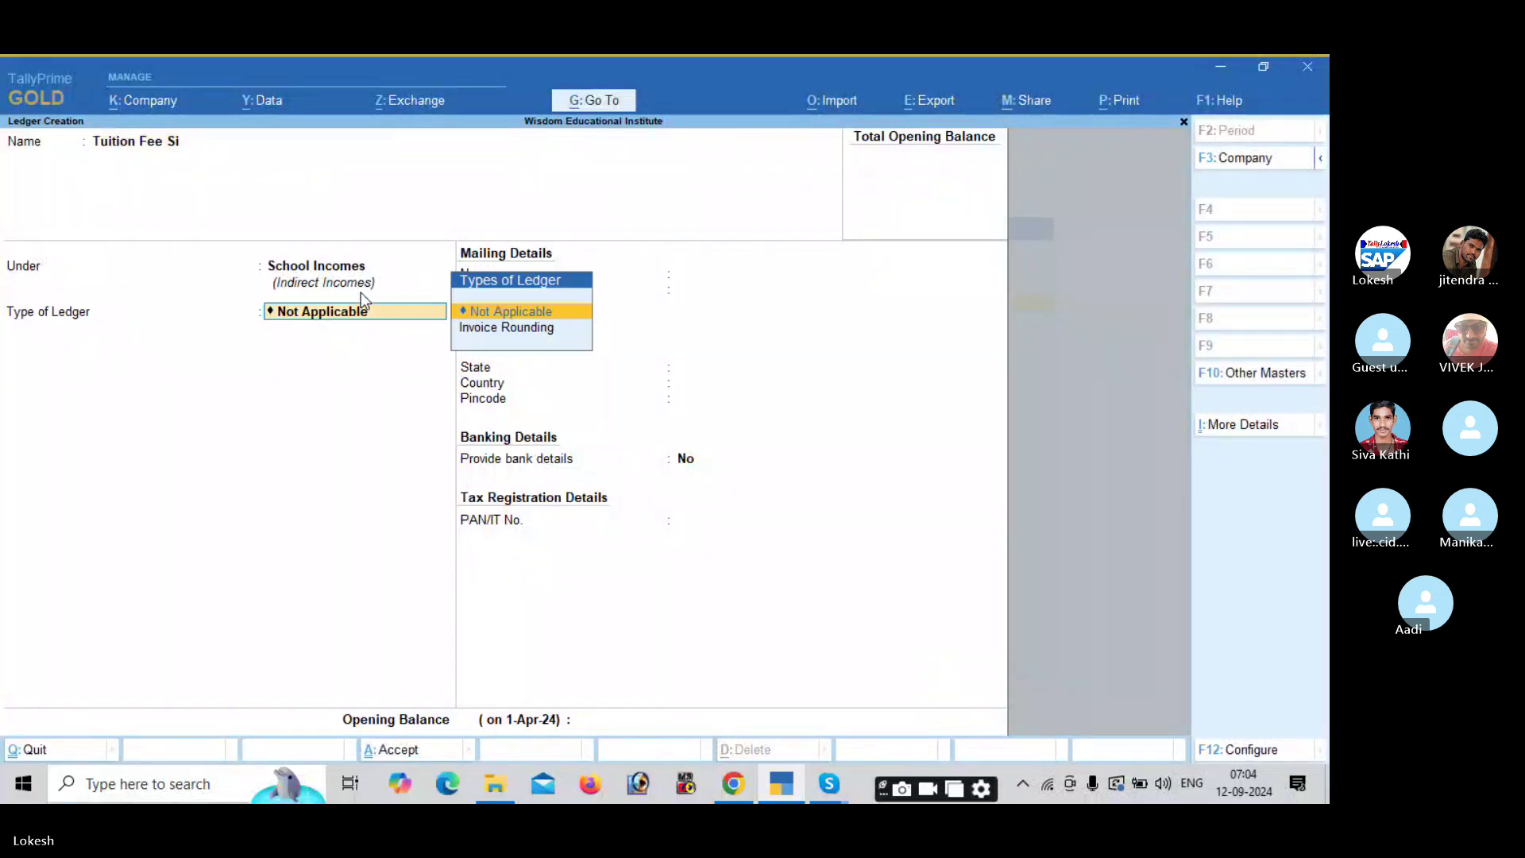
key(Return)
key(Return)
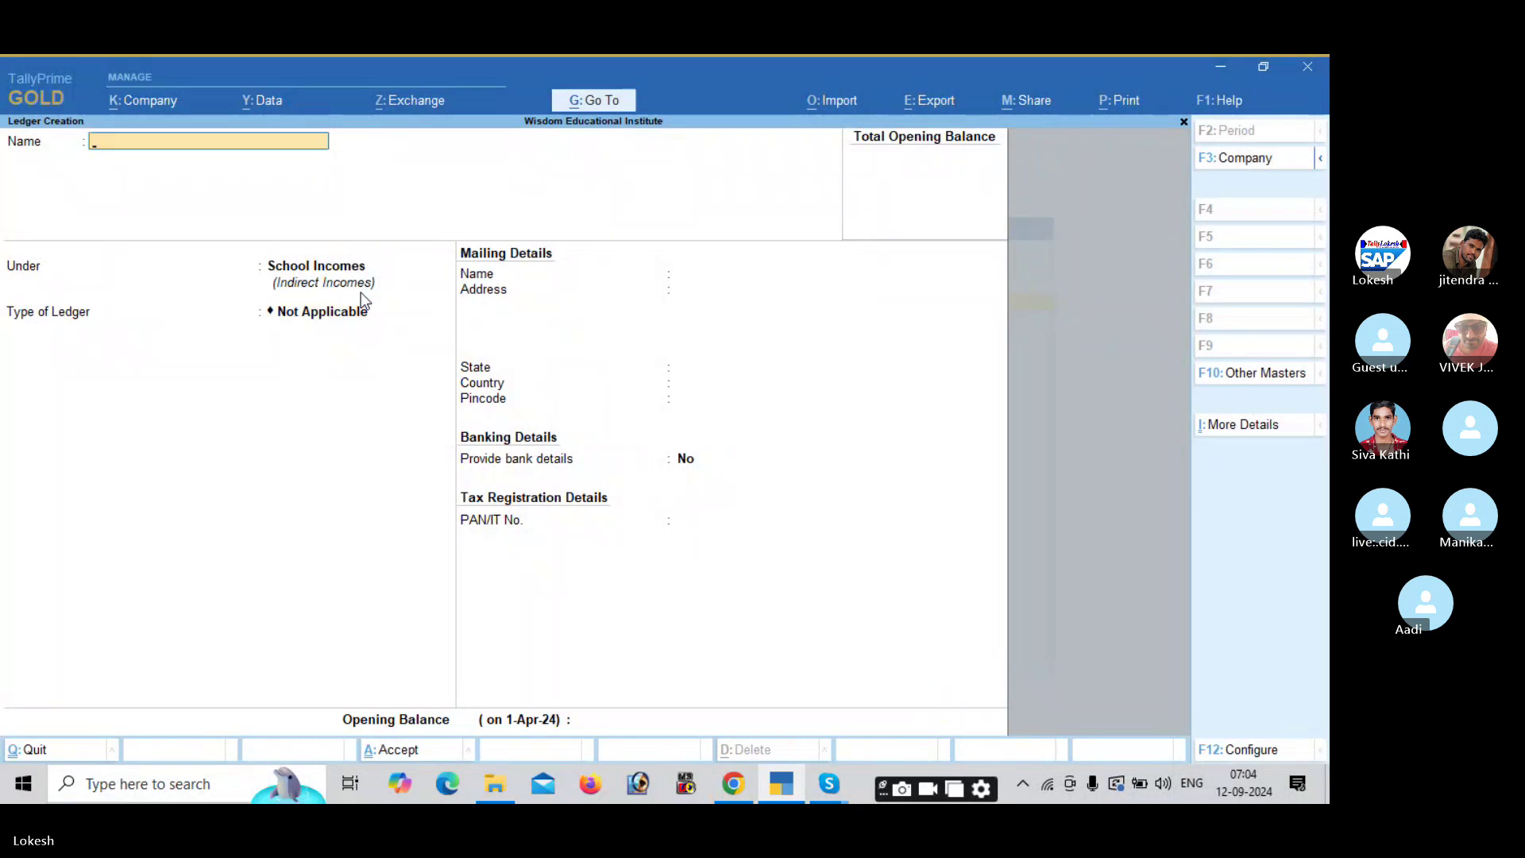
Create a ledger named Special Fee Si under School Incomes with the default options.
text(Special Fee Si)
key(Return)
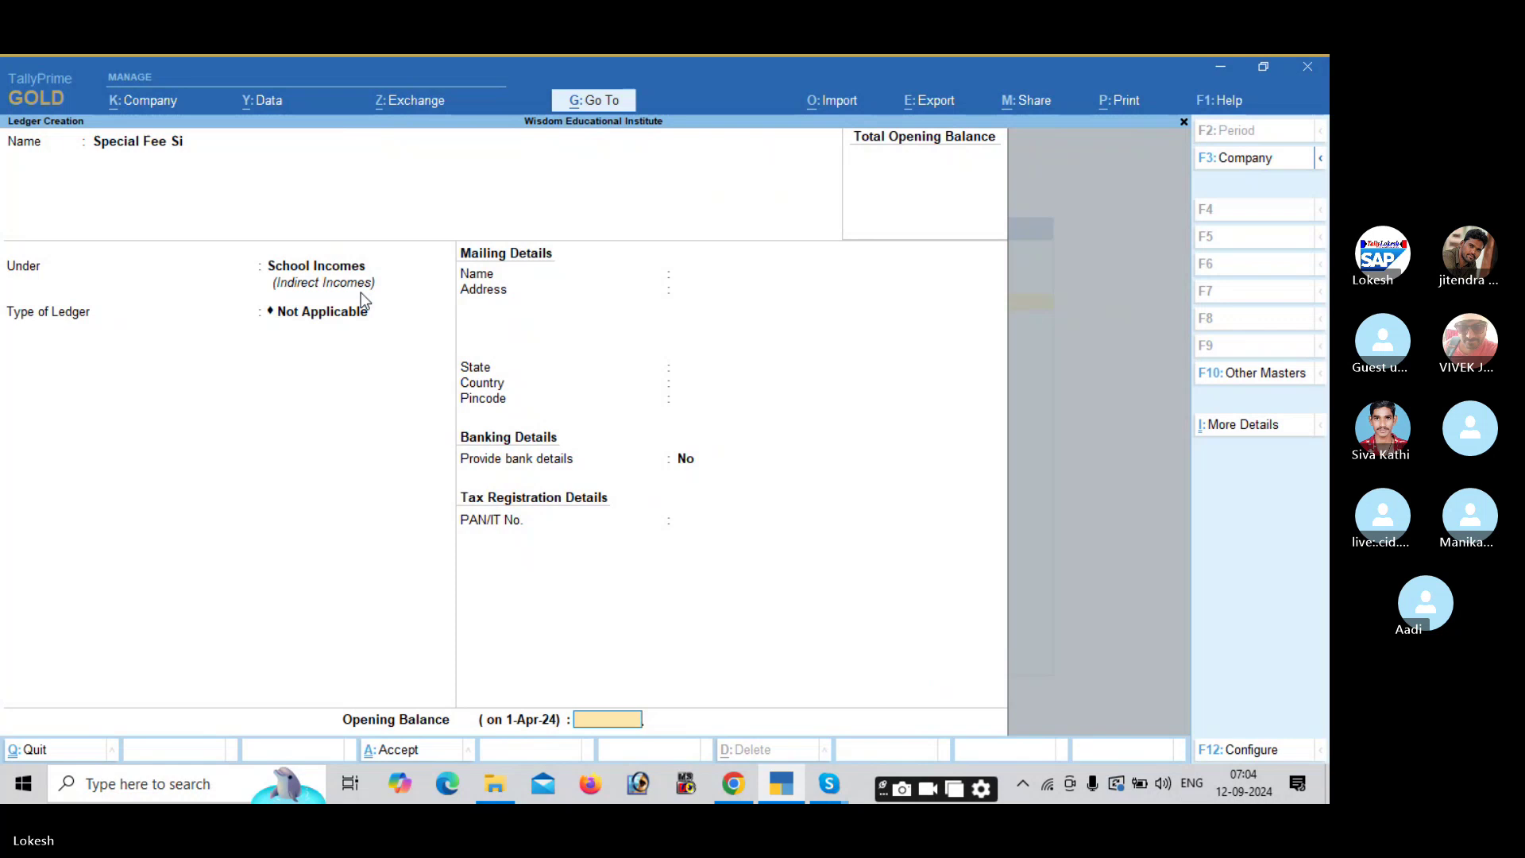
key(Return)
key(Return)
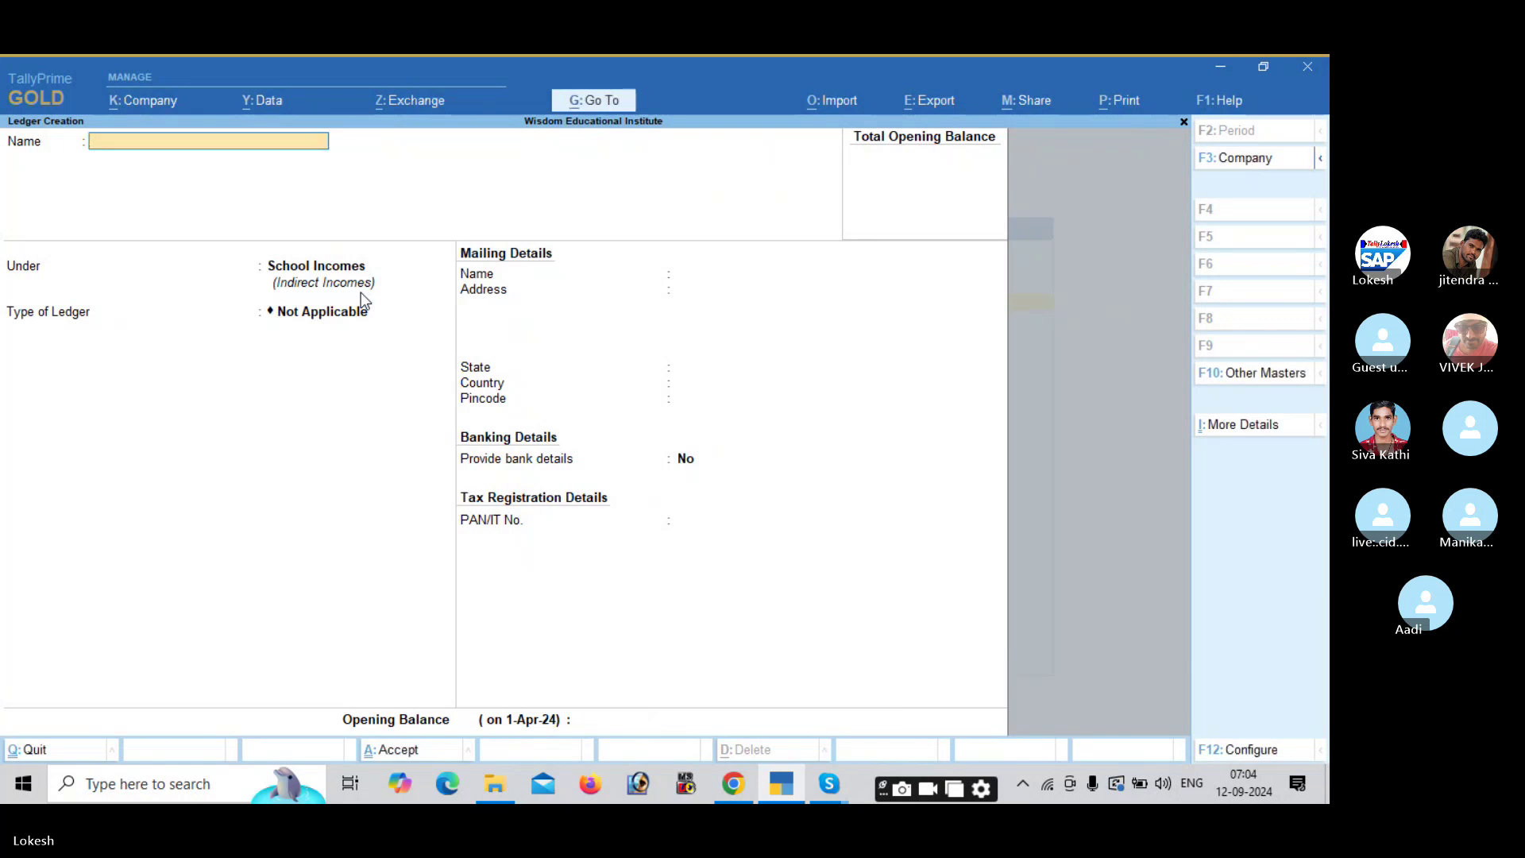
Create a ledger named Materials Fee Si under School Incomes with the default options.
text(Material)
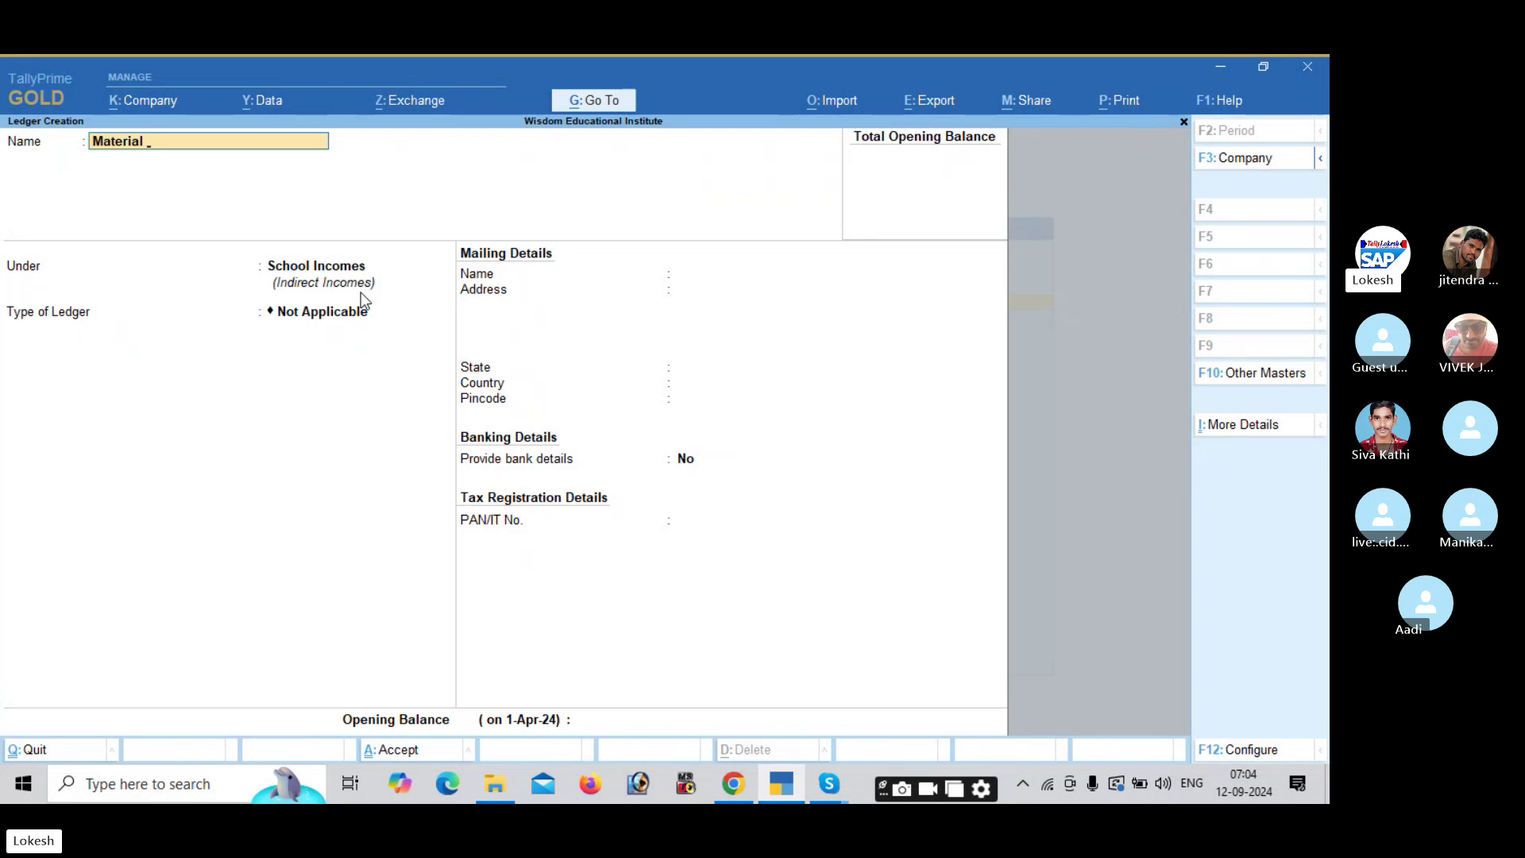
key(BackSpace)
text(s Fee)
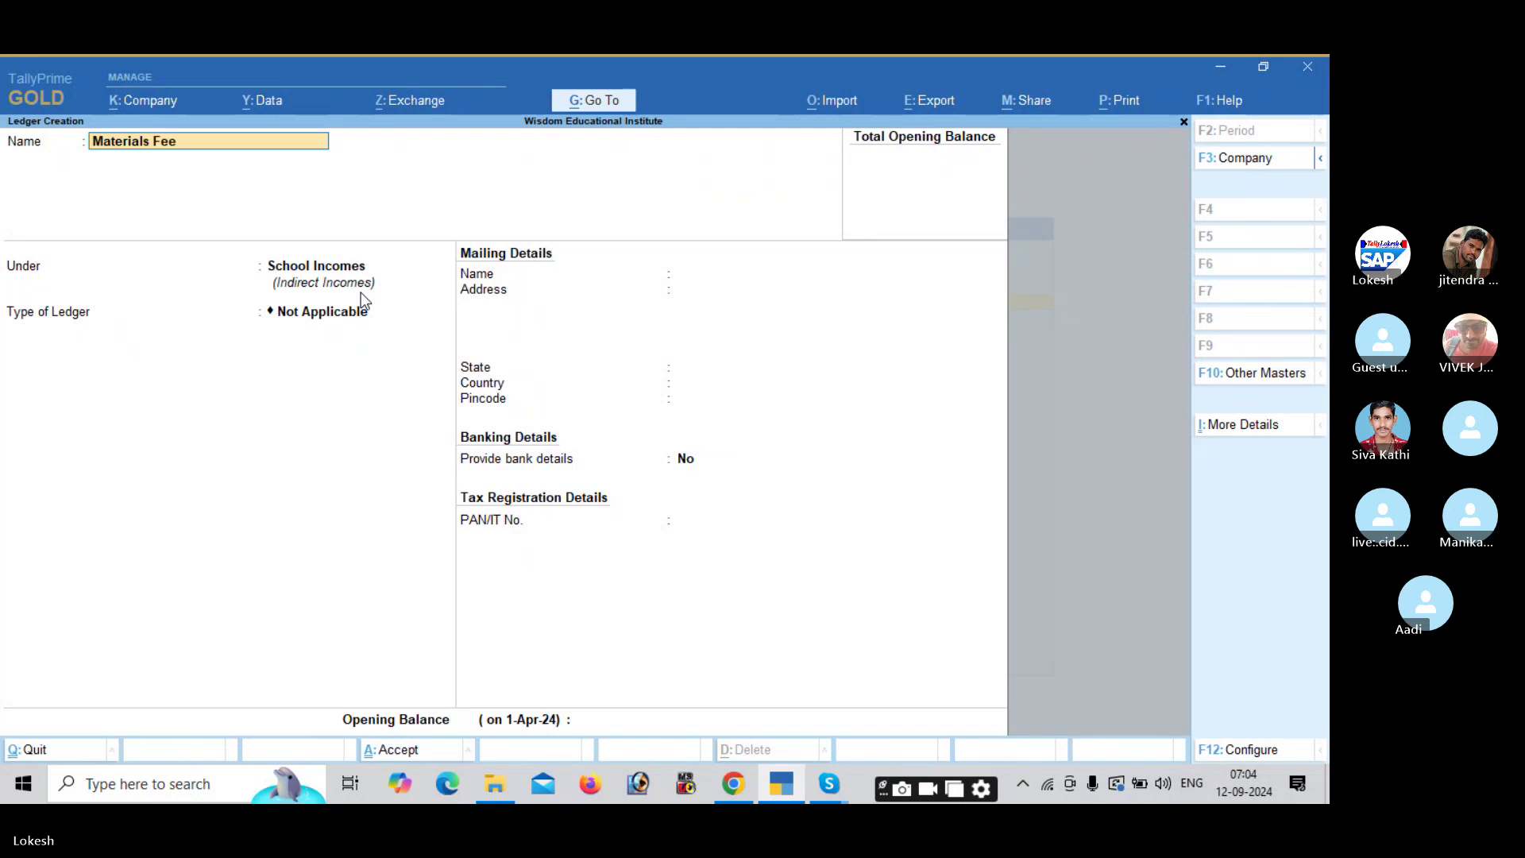
text( Si)
key(Return)
key(Return)
key(Return)
key(Return)
key(Return)
key(Return)
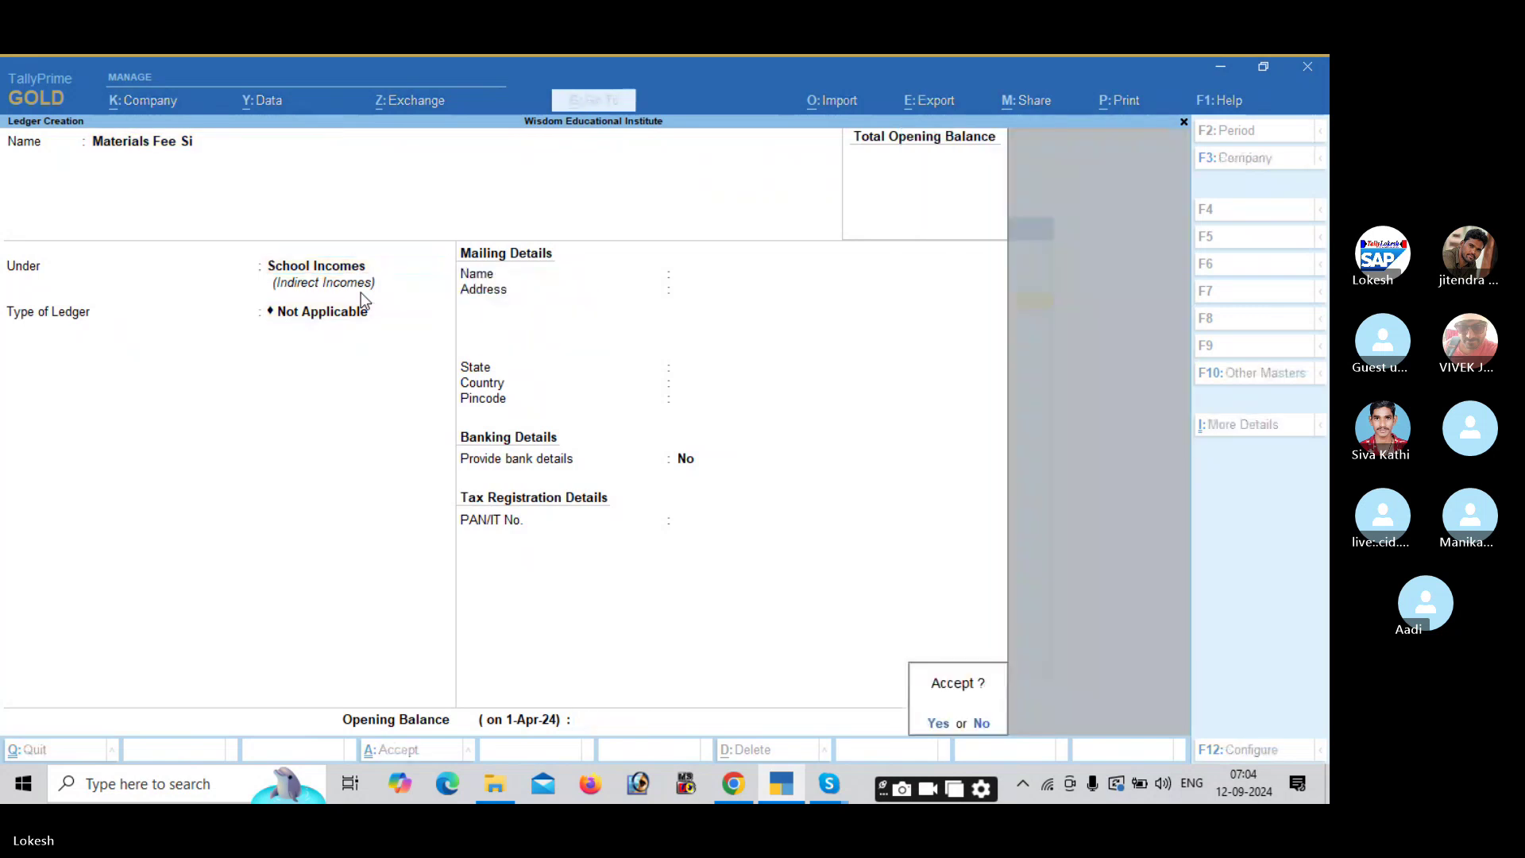
key(Return)
Create a ledger named Penalties Fee Si under School Incomes with the default options.
text(Penaltie)
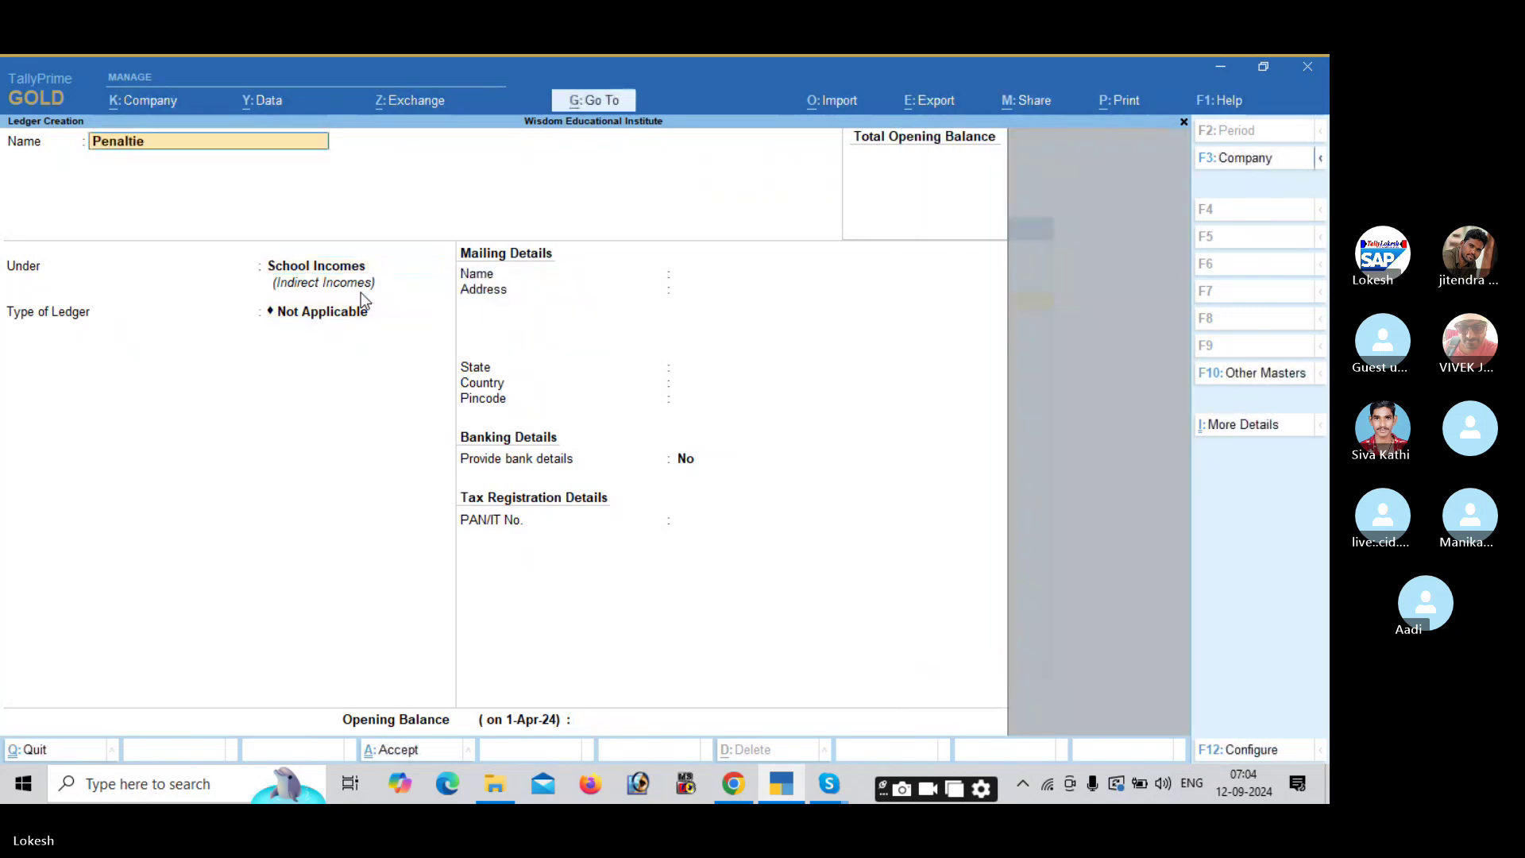
text(s fee Si)
key(Return)
key(Return)
key(Return)
key(Return)
key(Return)
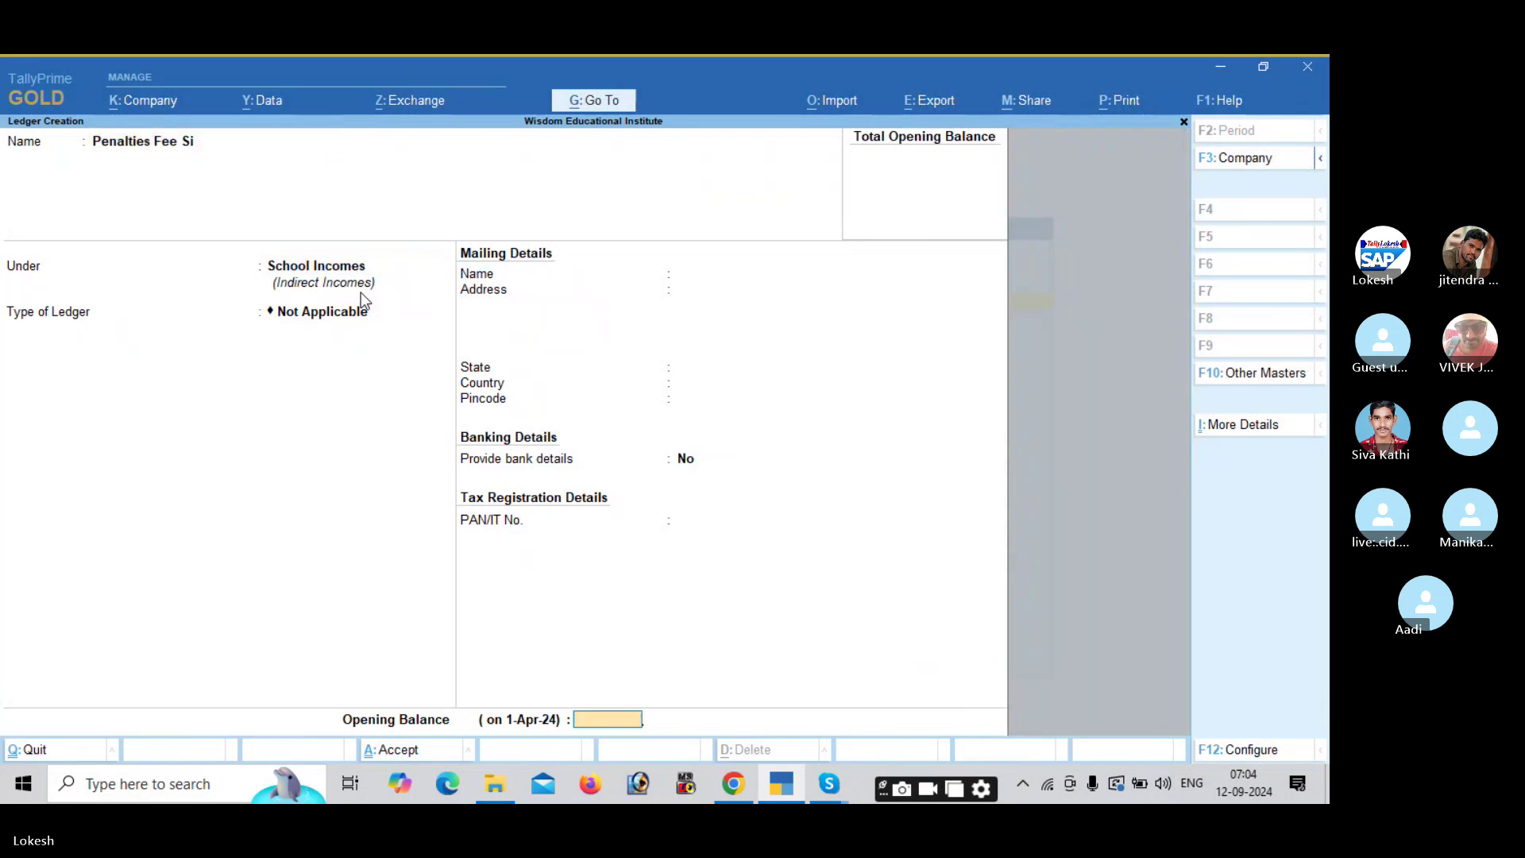
key(Return)
key(Return)
Create a ledger named Exam Fee Si under School Incomes with the default options.
text(Exam Fee)
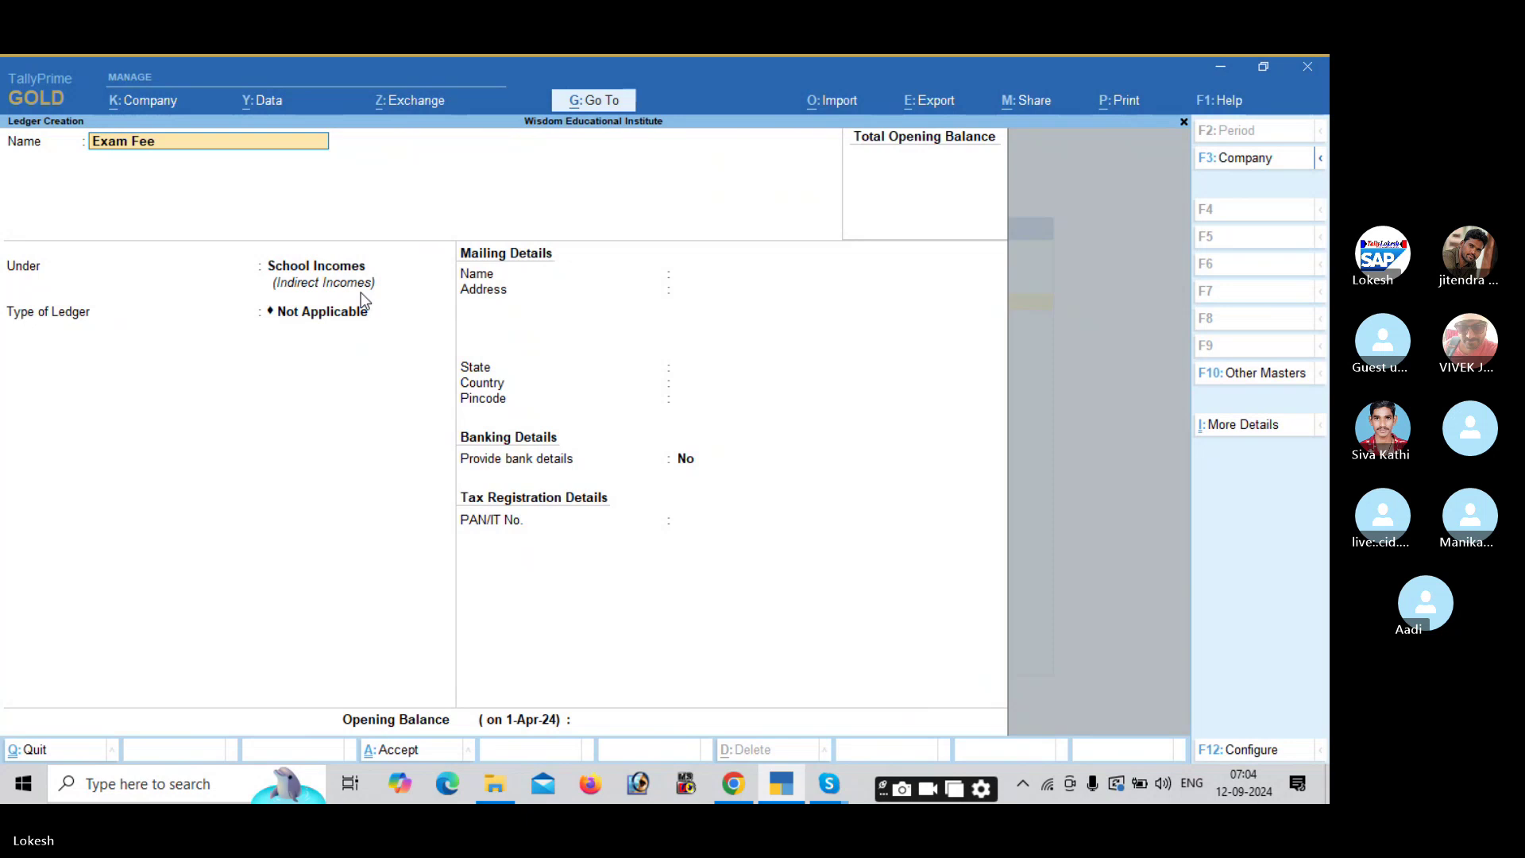
text( Si)
key(Return)
key(Return)
key(Return)
key(Return)
key(Return)
key(Return)
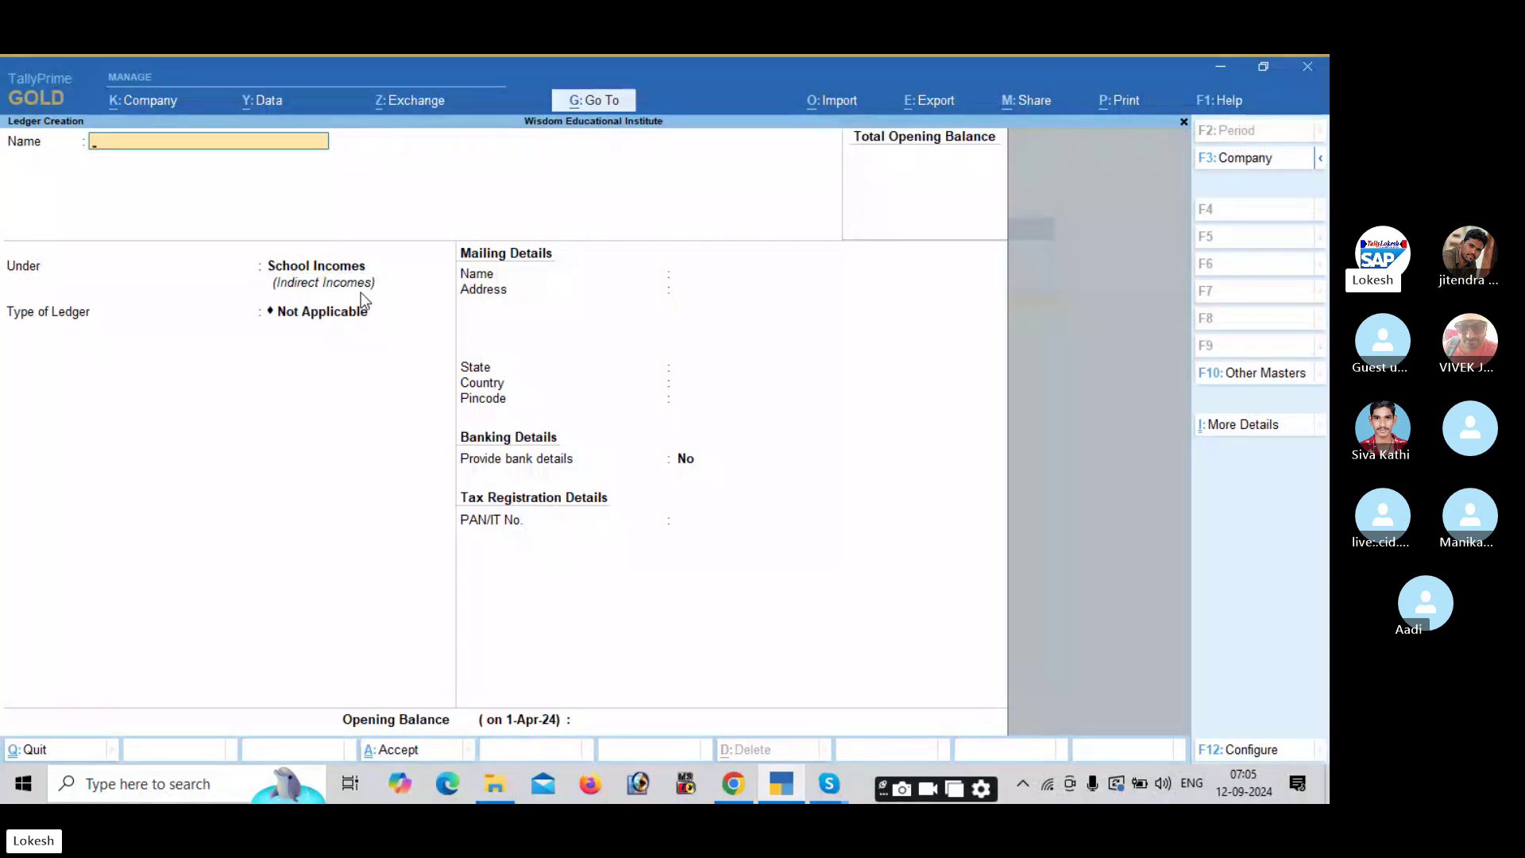
Leave ledger creation and open accounting voucher entry.
key(Escape)
key(Return)
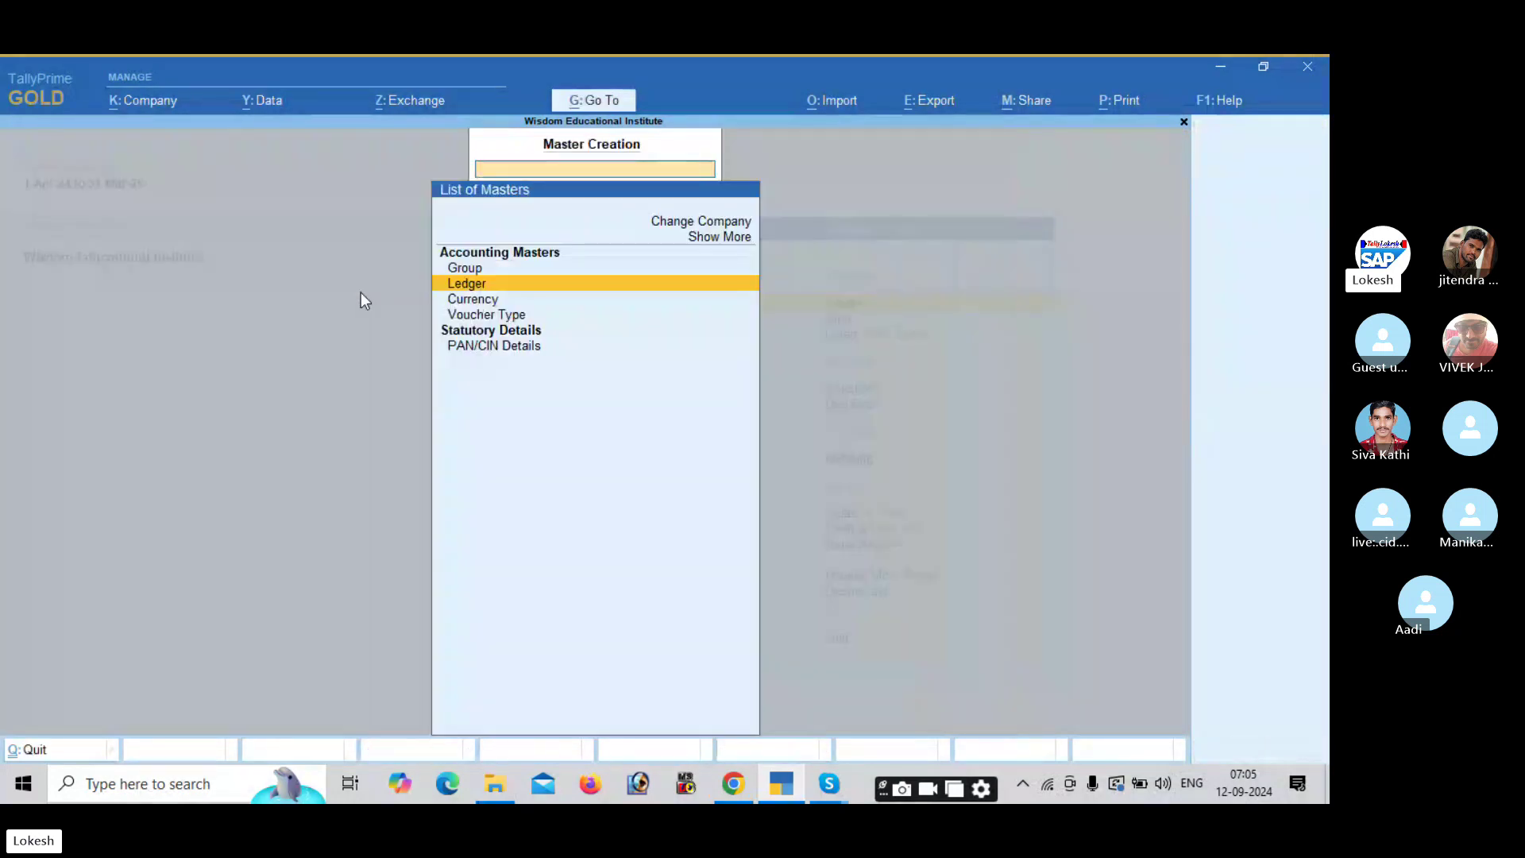
key(Escape)
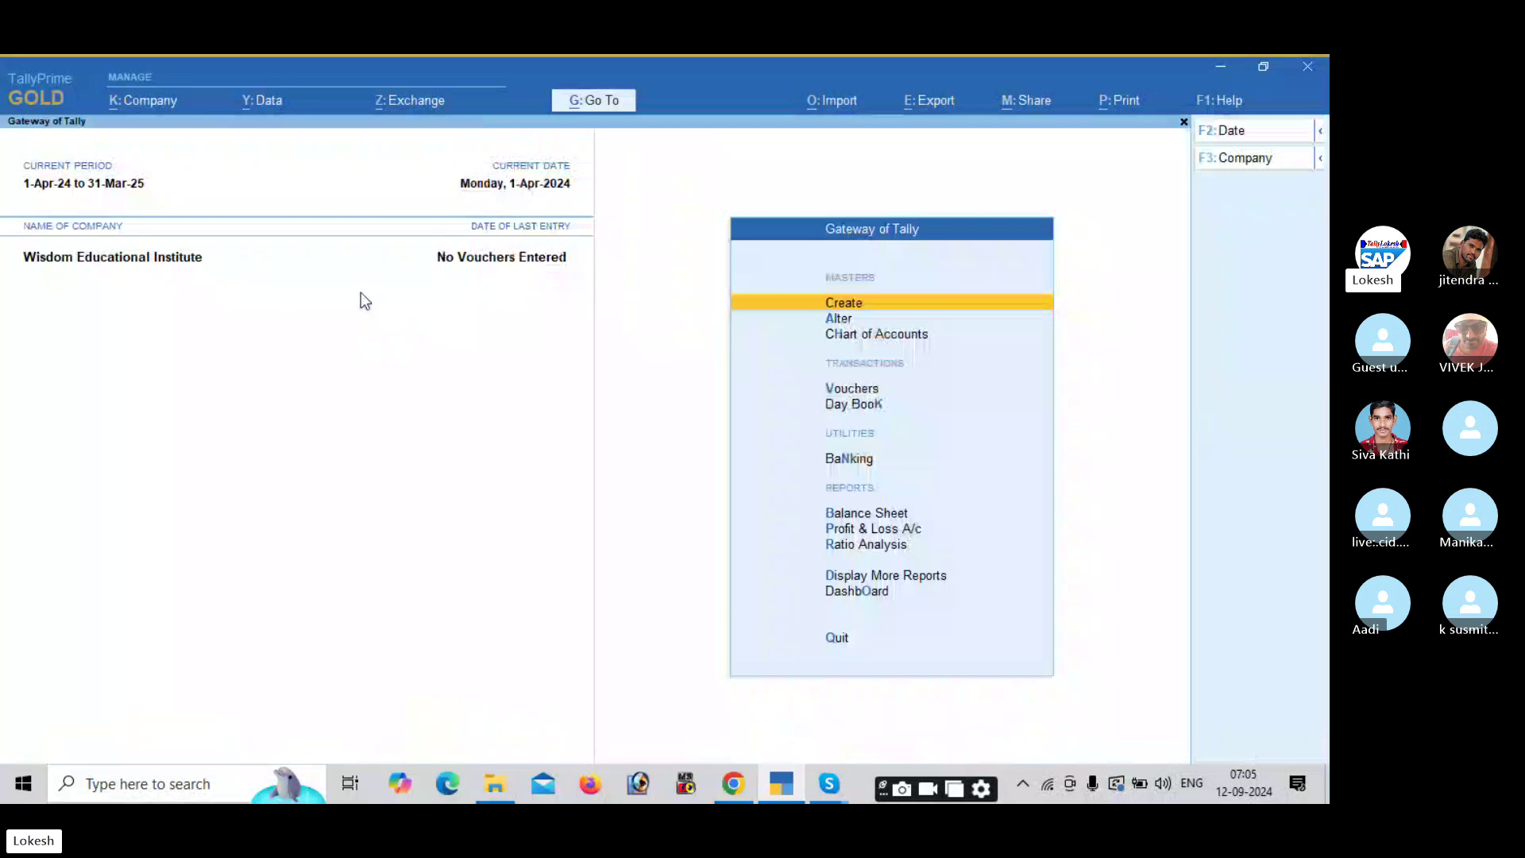
key(Down)
key(Down)
key(Down)
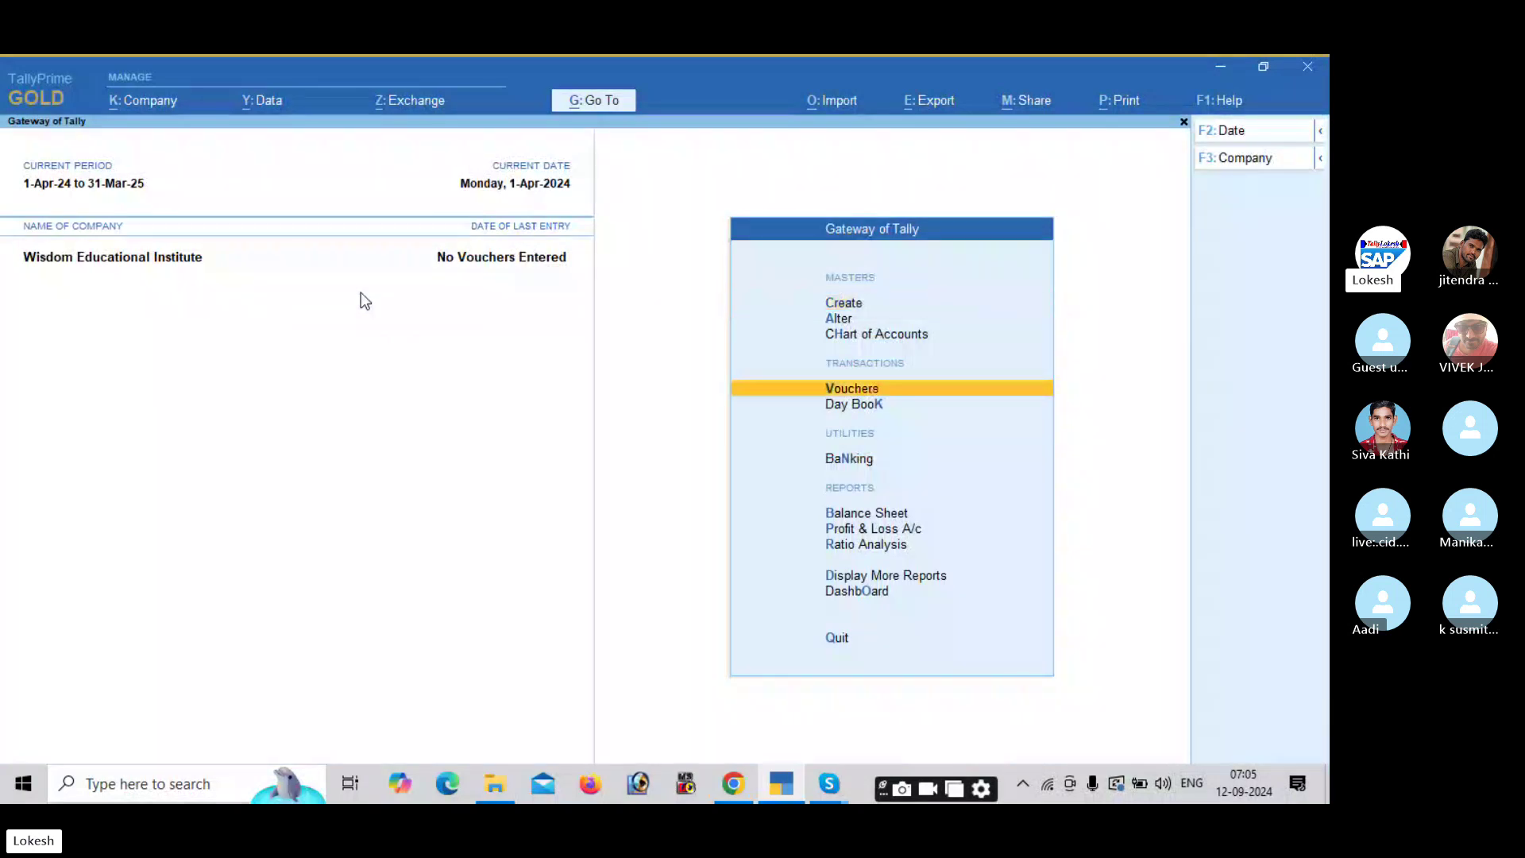
key(Return)
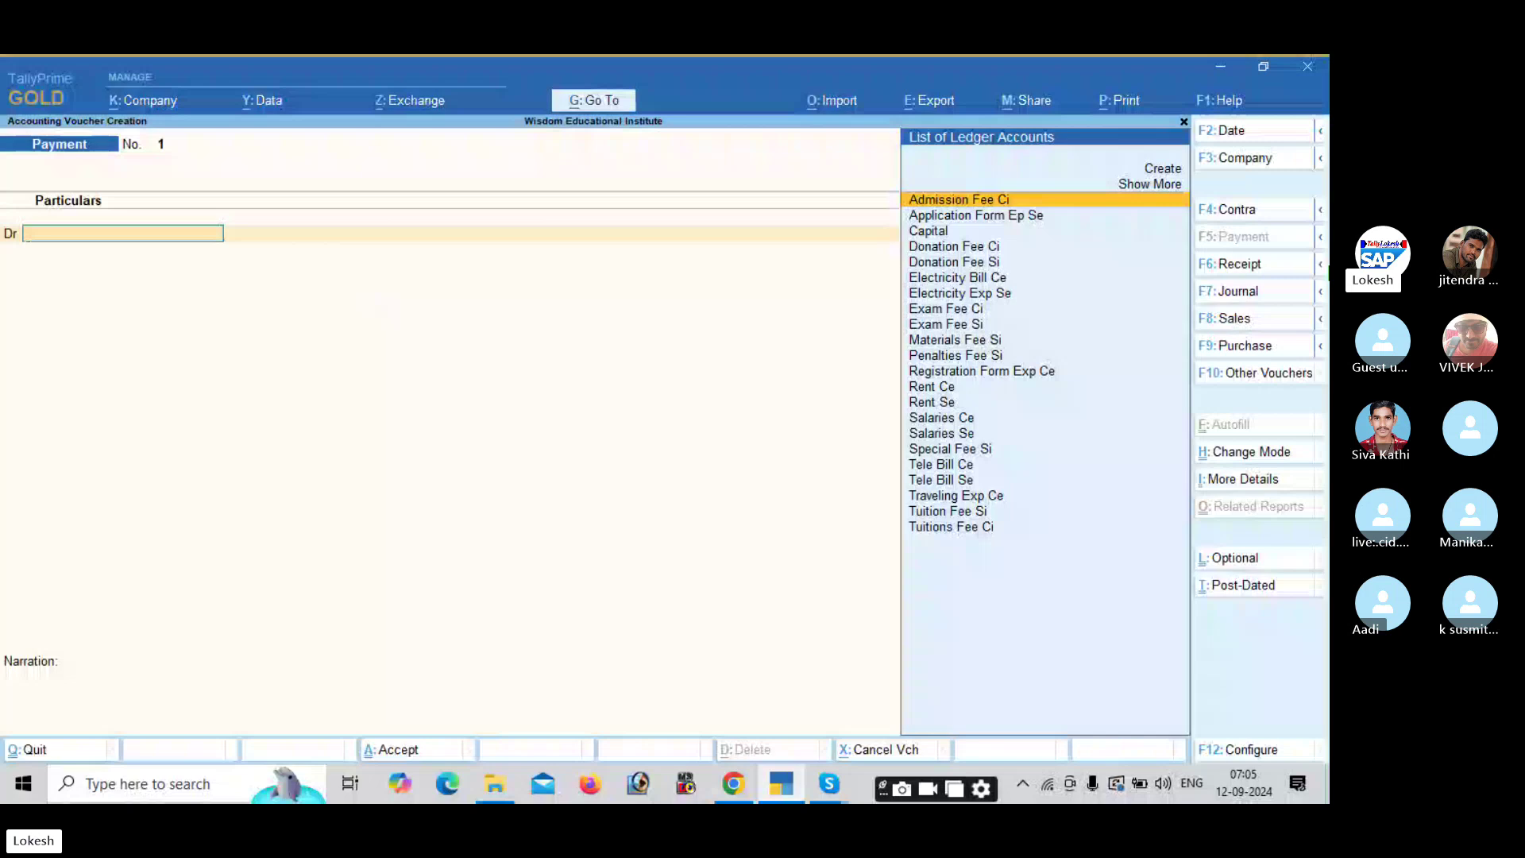
Record a receipt voucher crediting Capital with 5,00,000 and debiting Cash, without a narration.
click(1238, 265)
text(Capital)
key(Return)
text(500000)
key(Return)
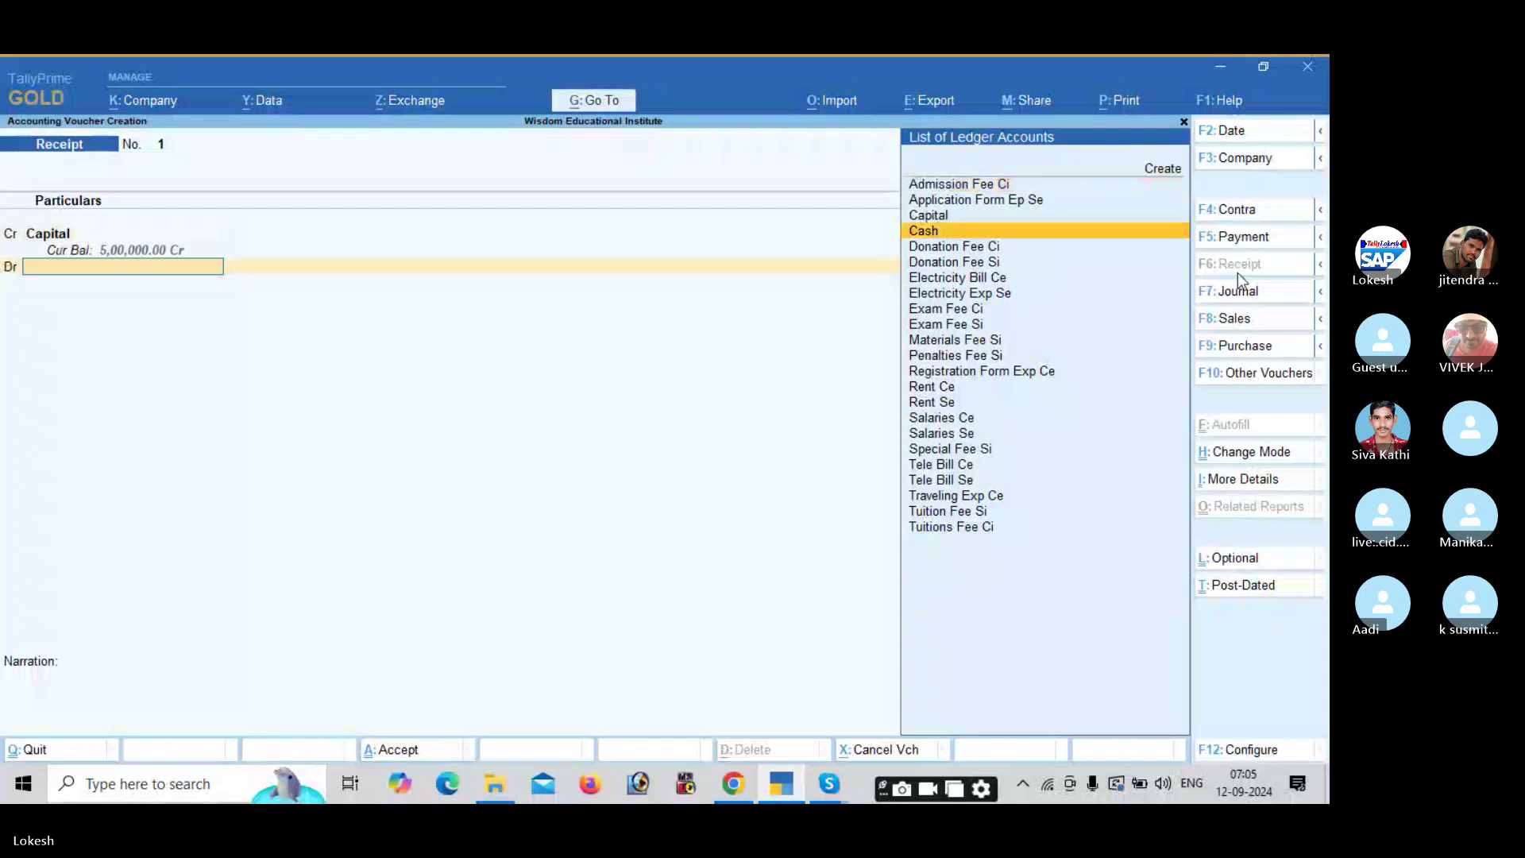
key(Return)
key(Return)
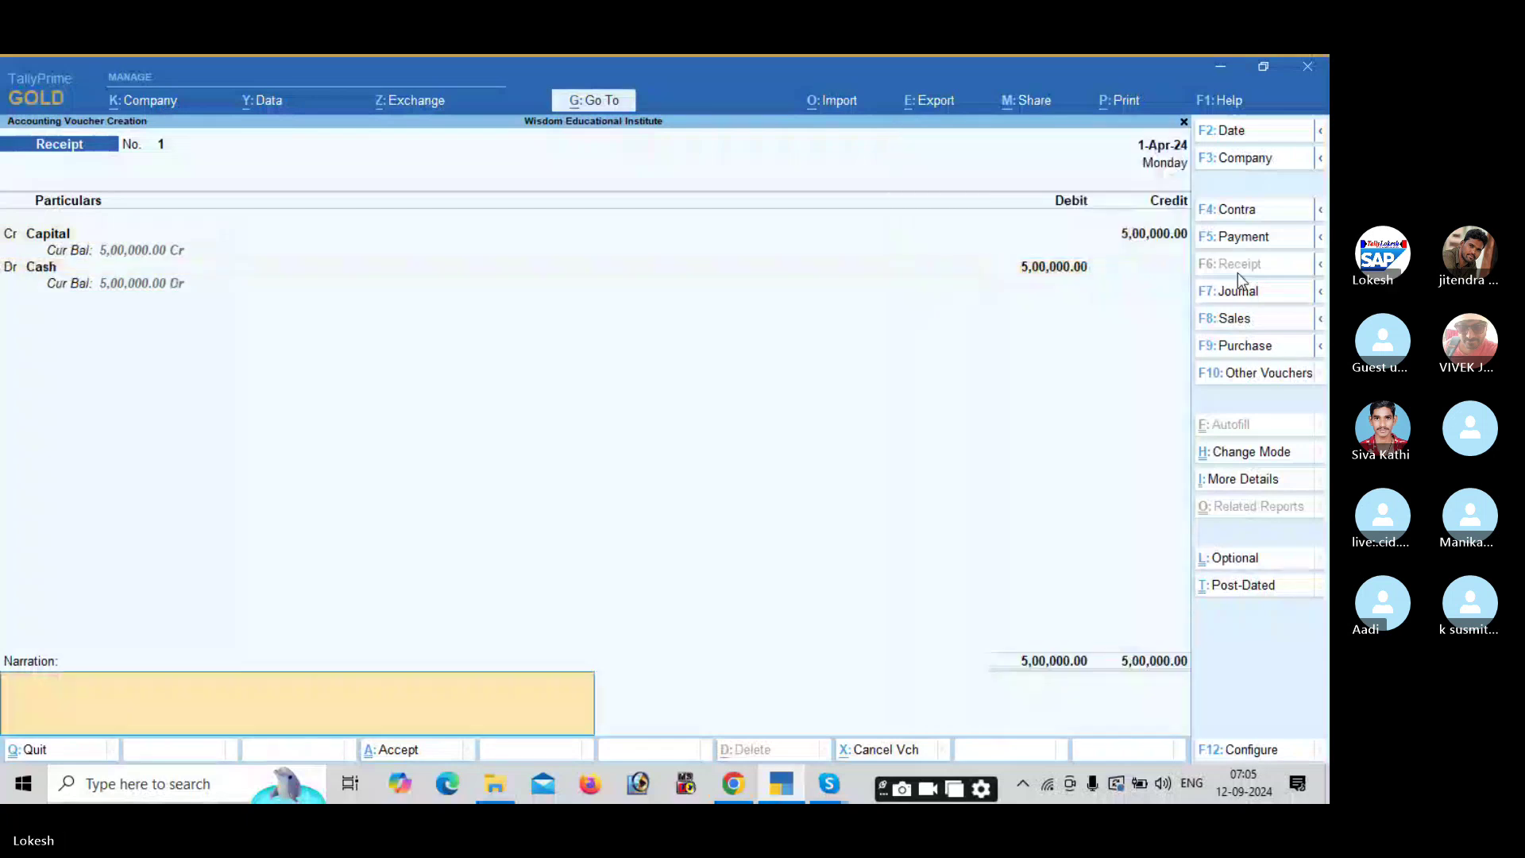
key(Return)
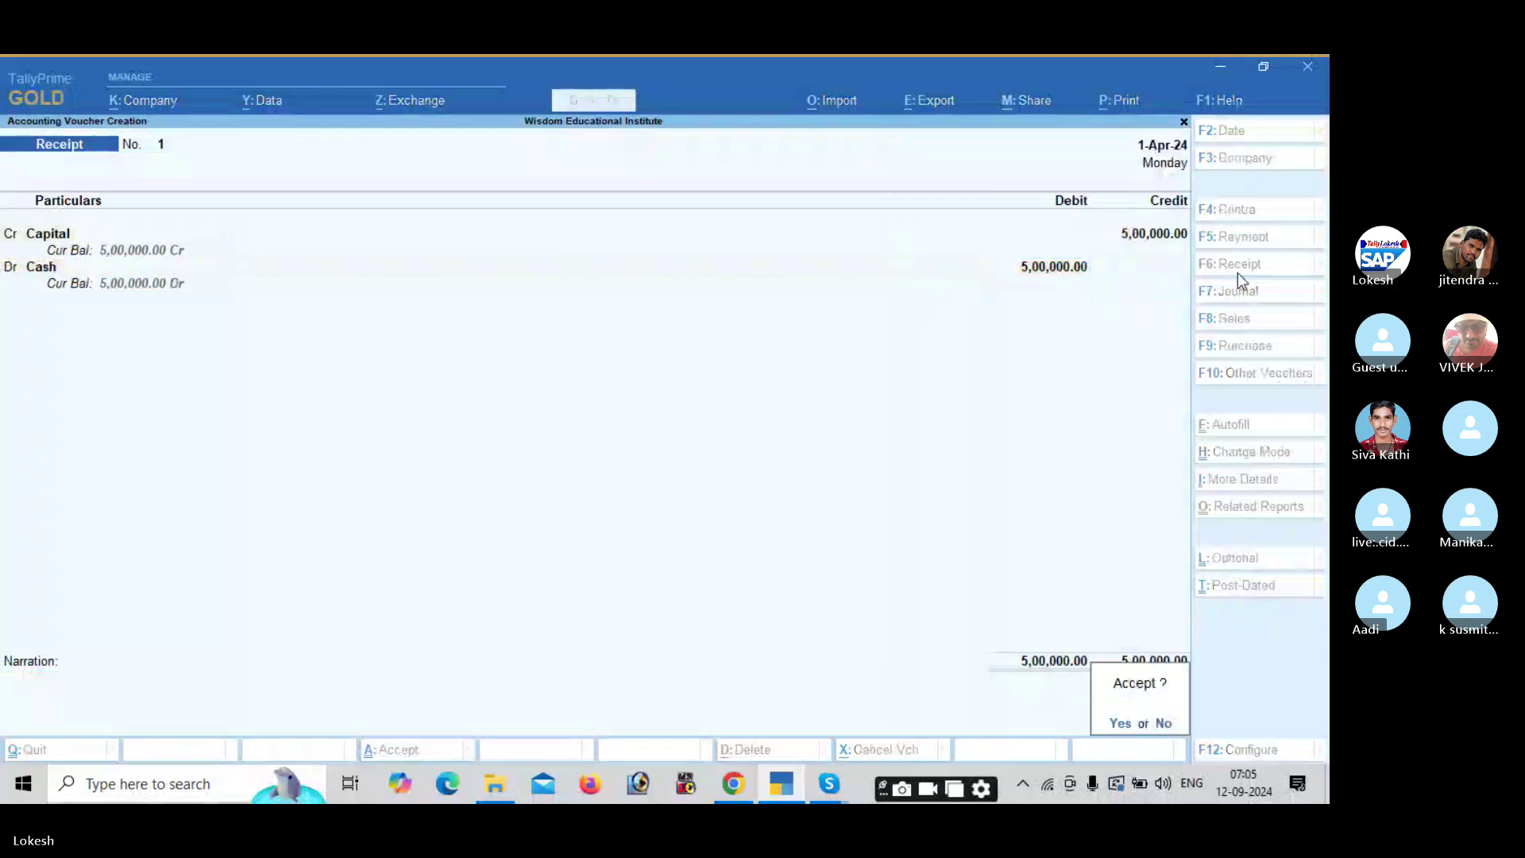
key(Return)
Start a payment voucher and debit Salaries Ce with 15,000.
key(F5)
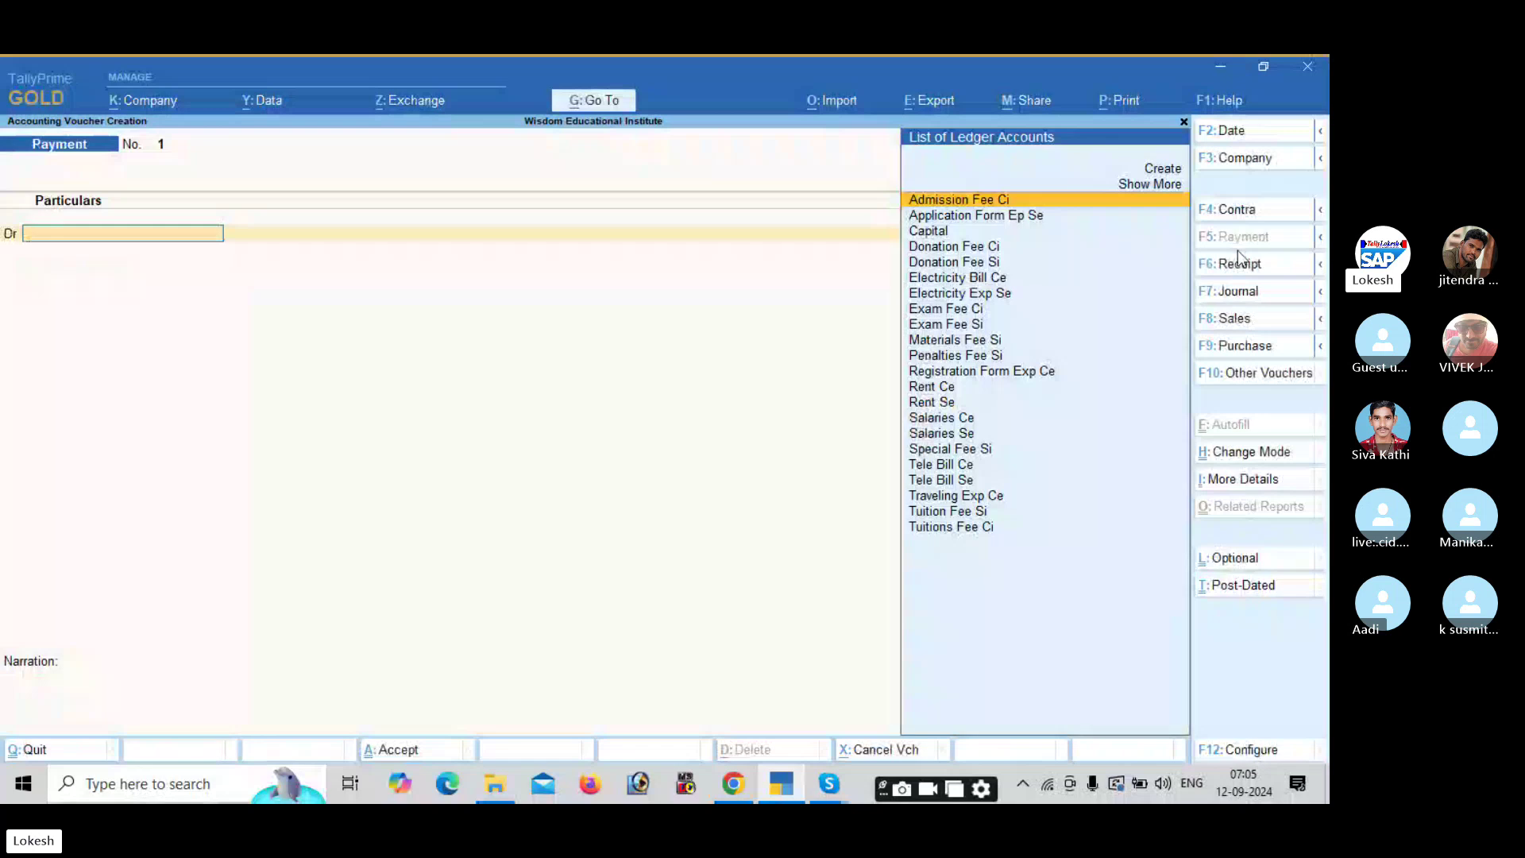
text(Sal)
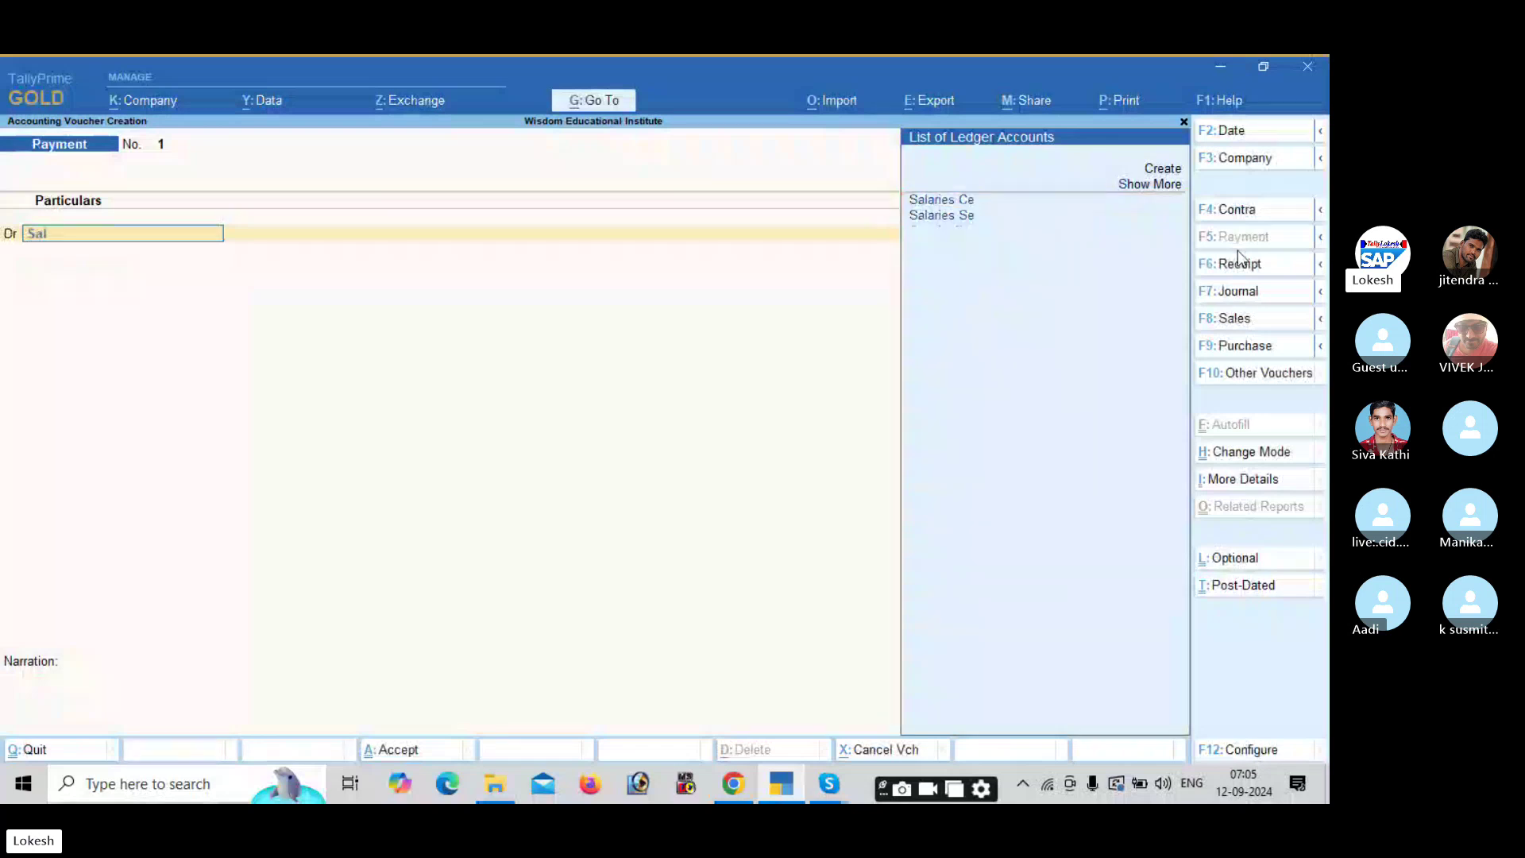
key(Return)
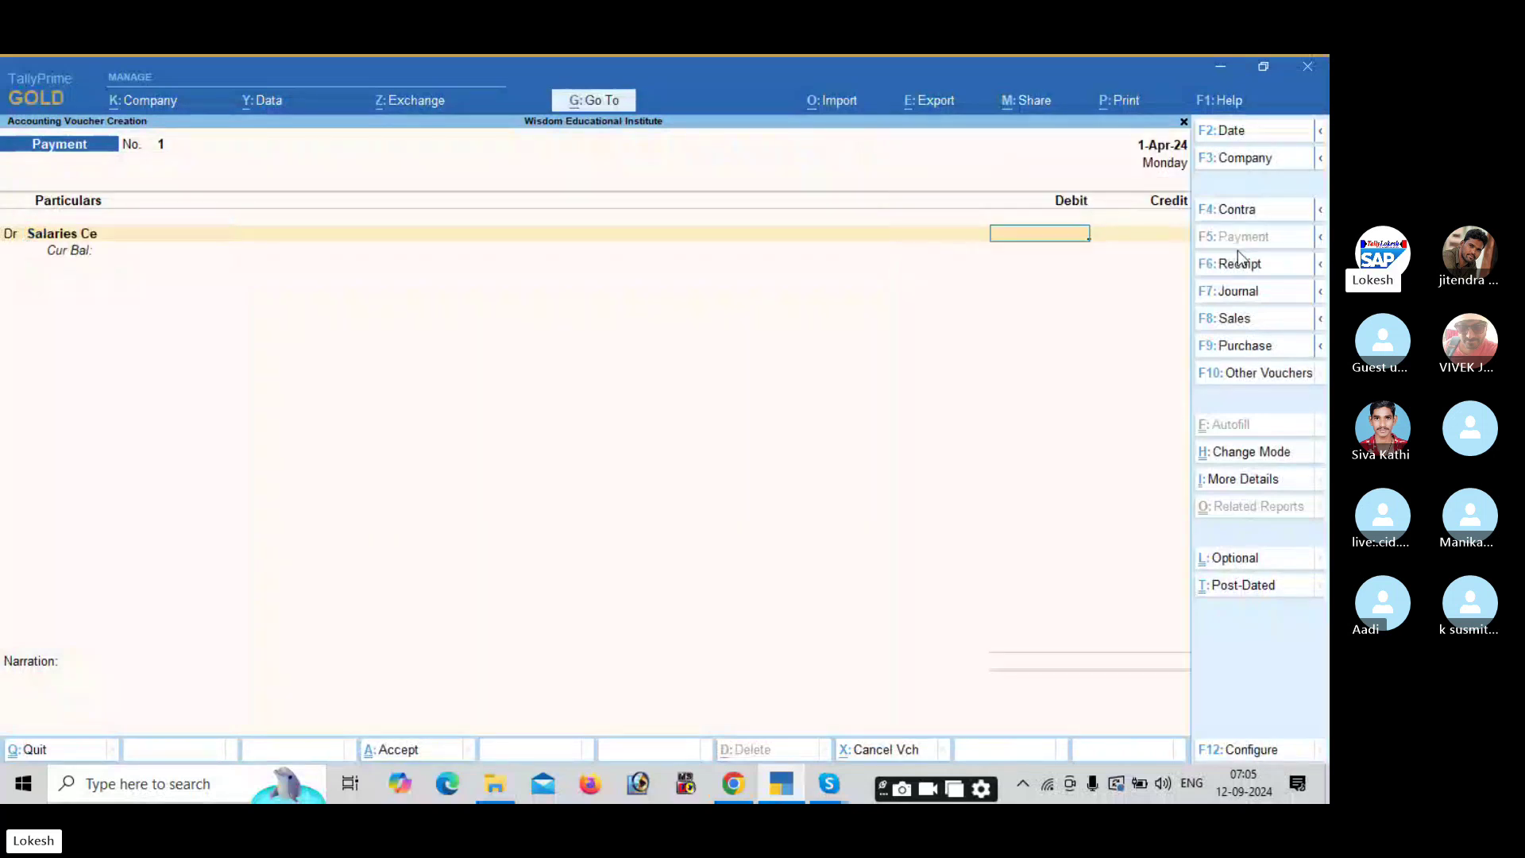
text(15,)
text(000)
key(Return)
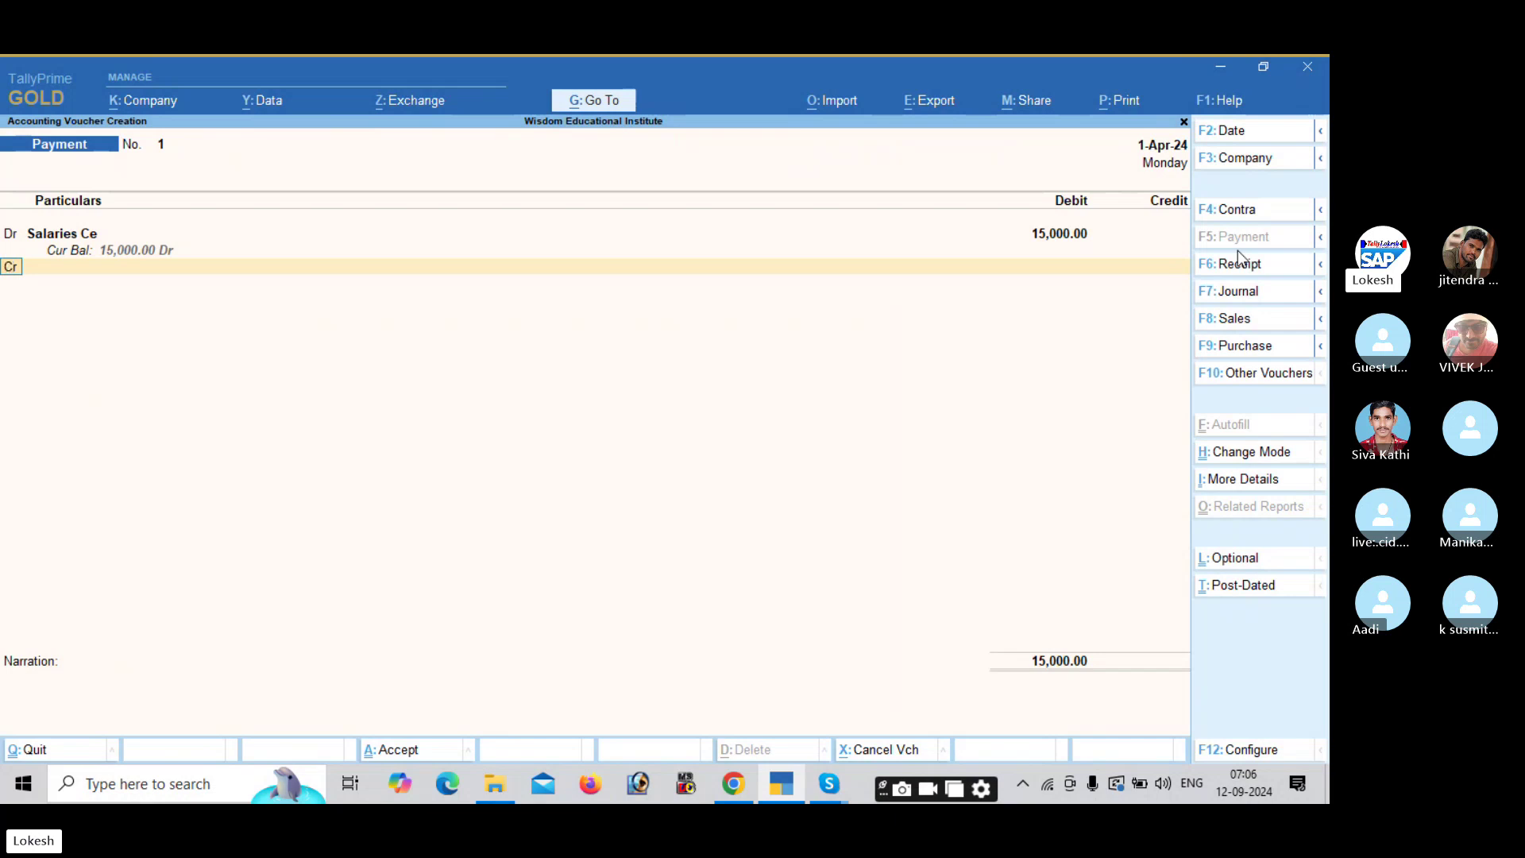
Add a debit line for Rent Ce of 8,000 to the payment voucher.
text(d)
key(Return)
text(Re)
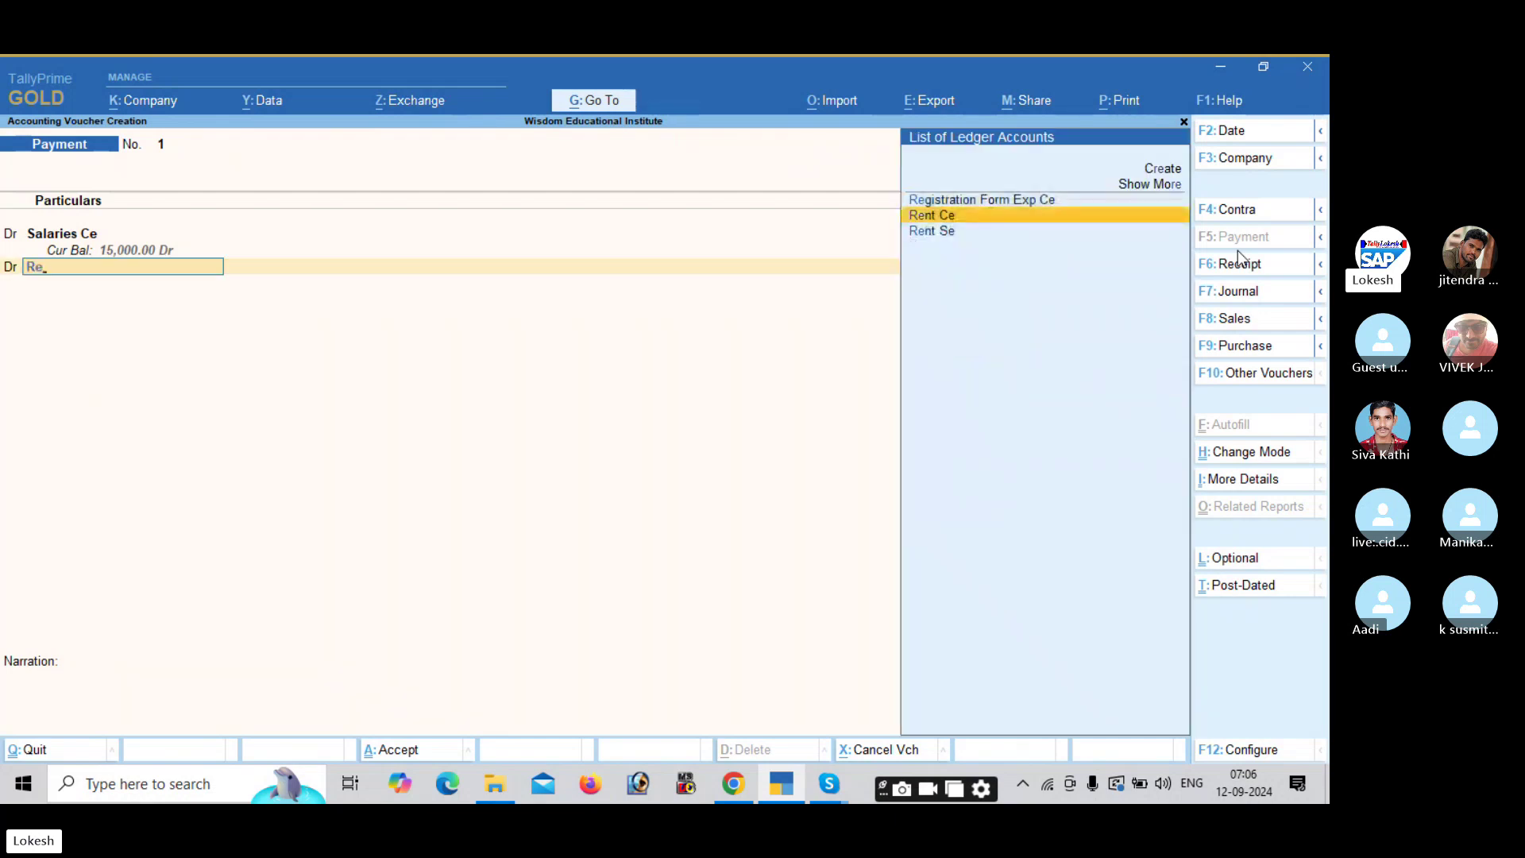
key(Return)
text(8000)
key(Return)
Add a debit line for Electricity Bill Ce of 5,000 to the payment voucher.
text(d)
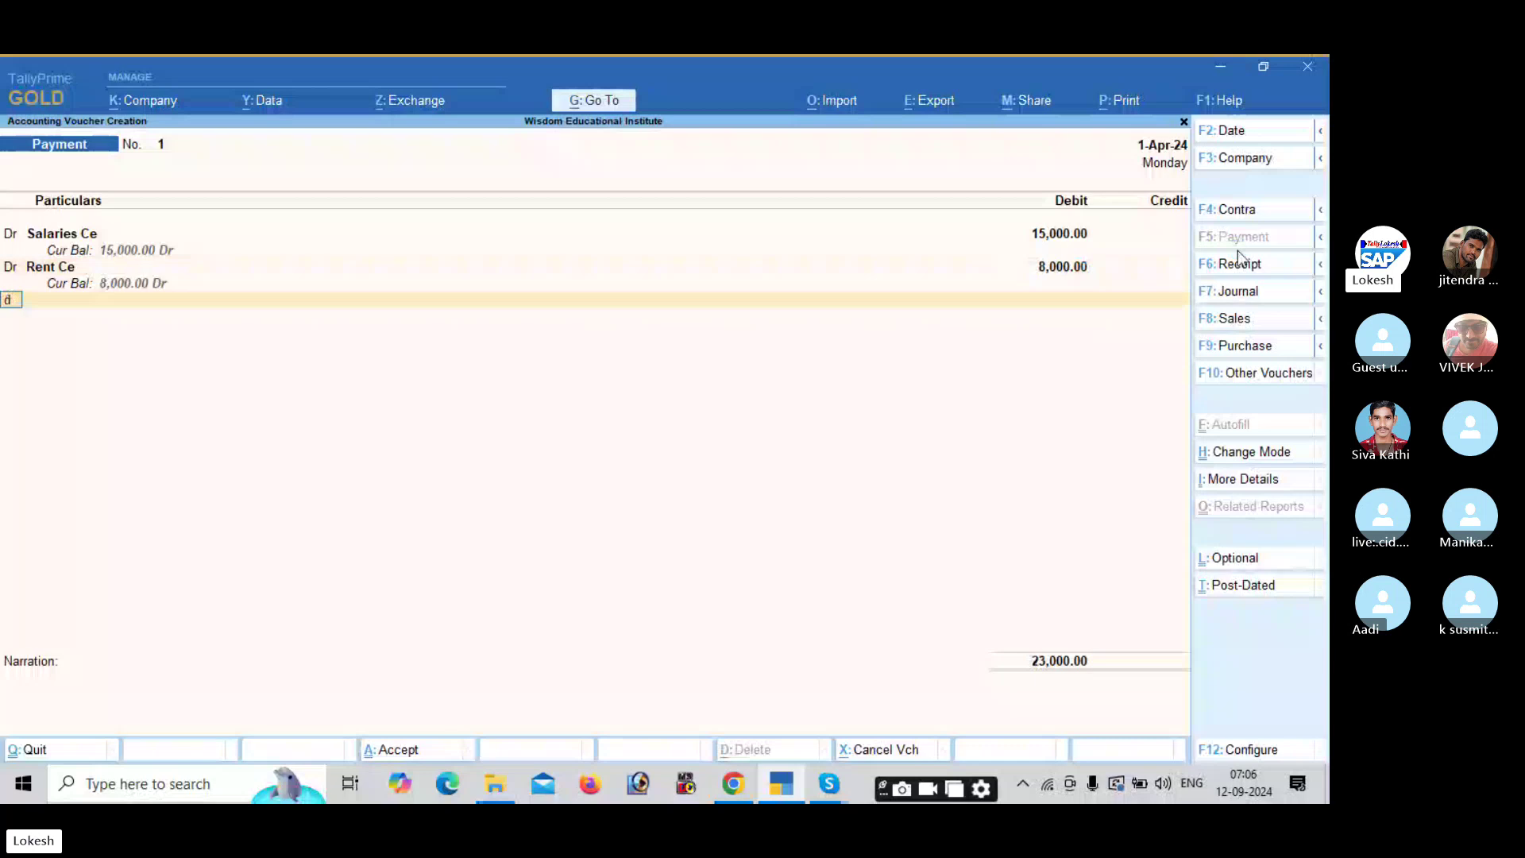
key(Return)
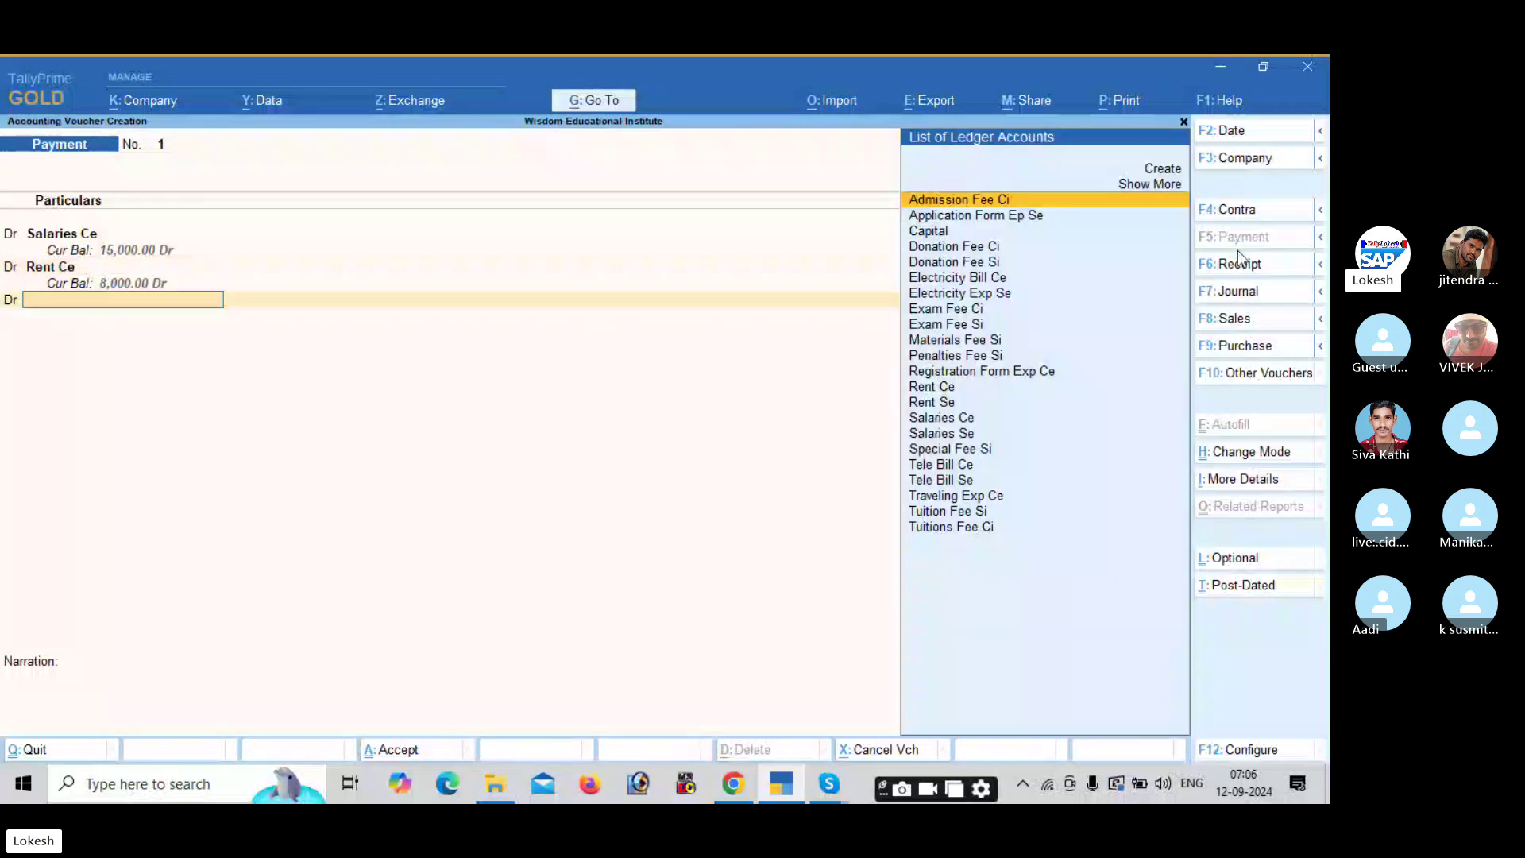
text(El)
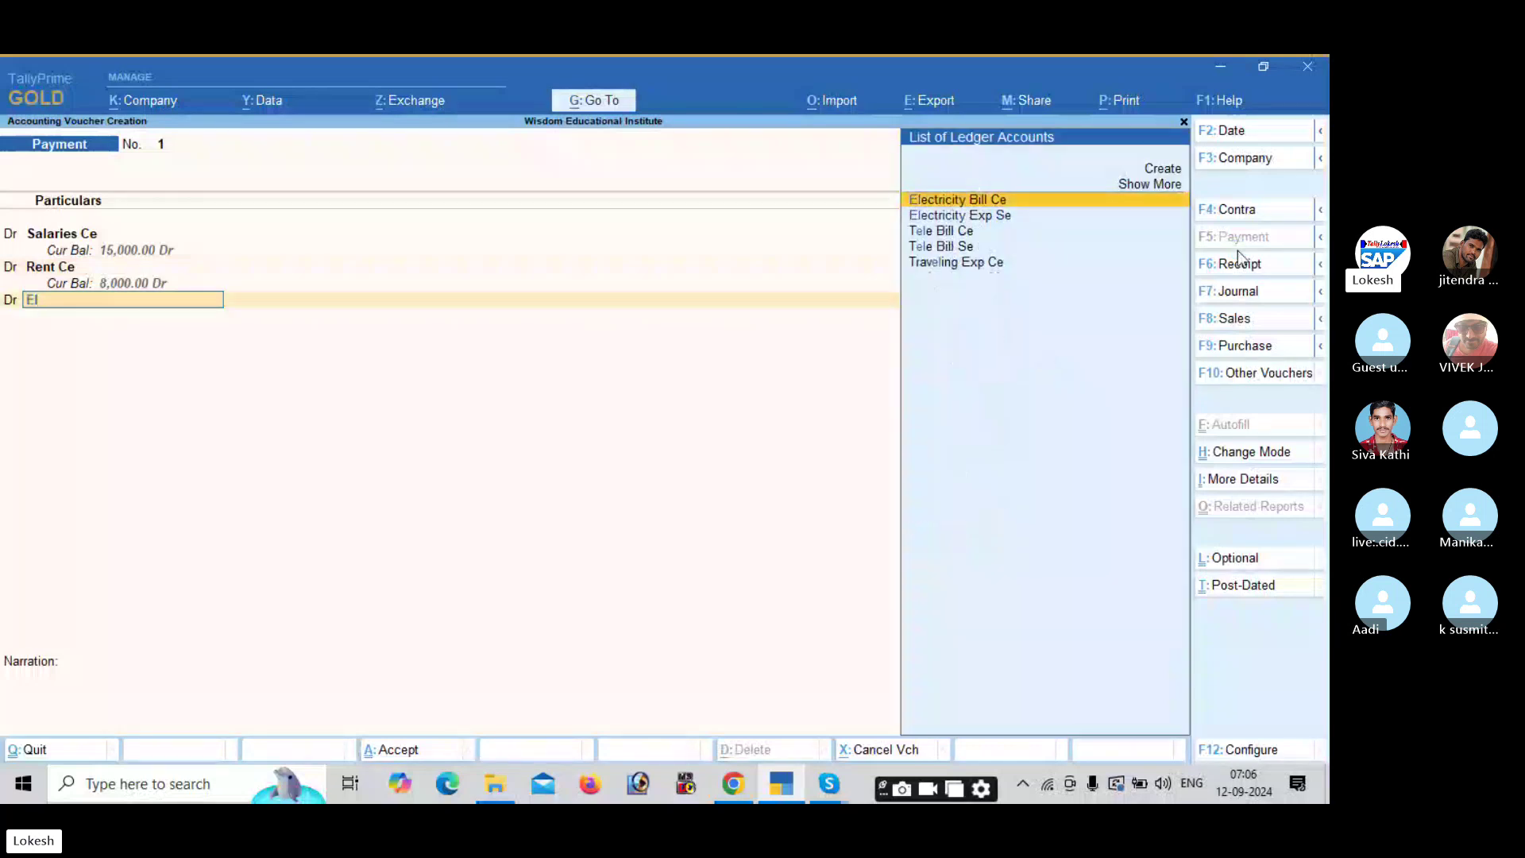
key(Return)
text(5000)
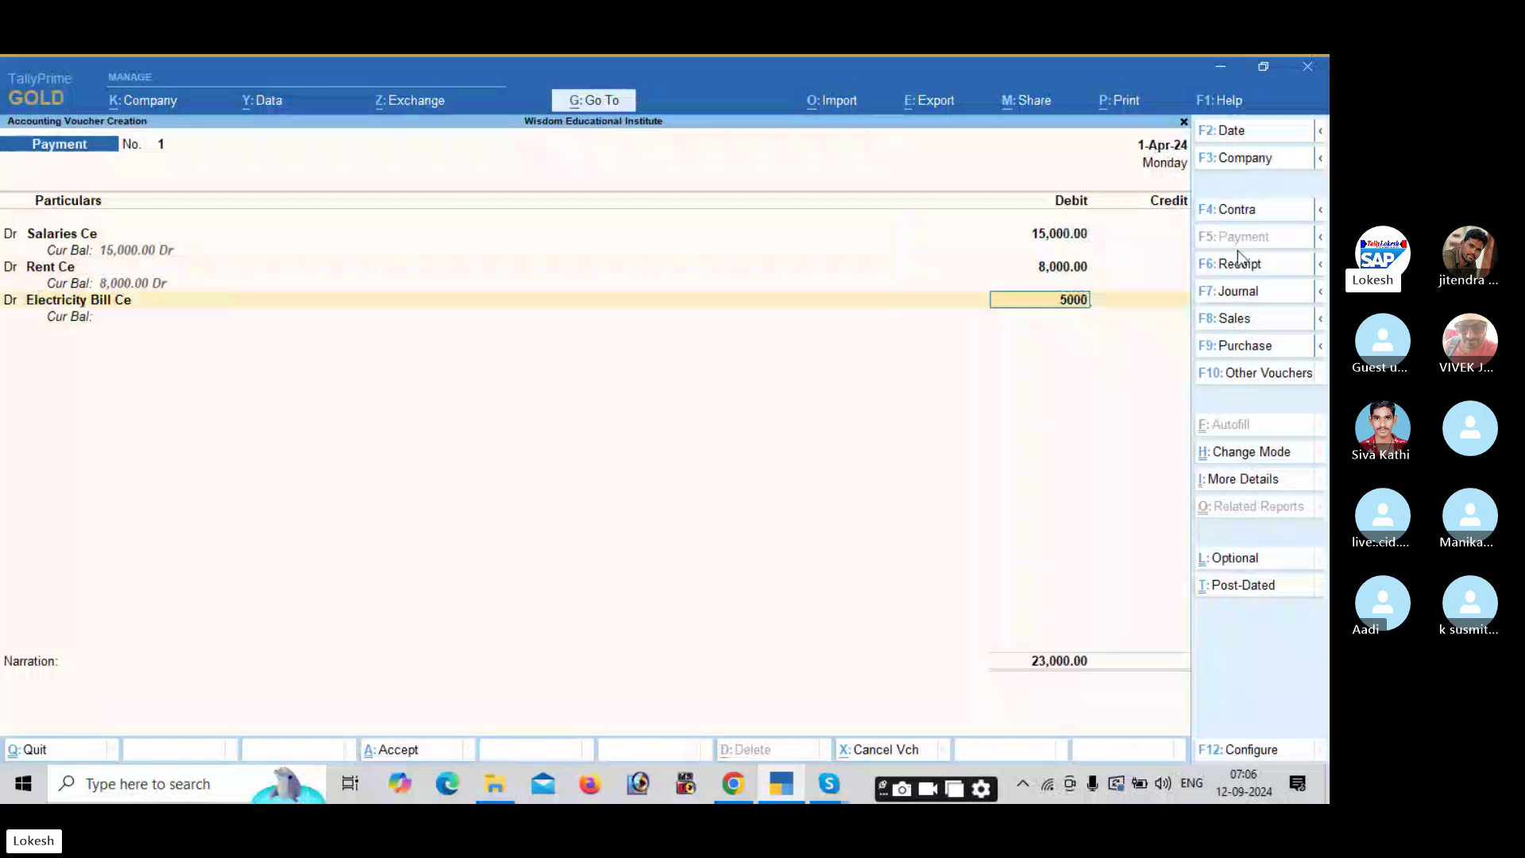
key(Return)
Add a fourth debit line for Registration Form Exp Ce, leaving its amount empty.
text(d)
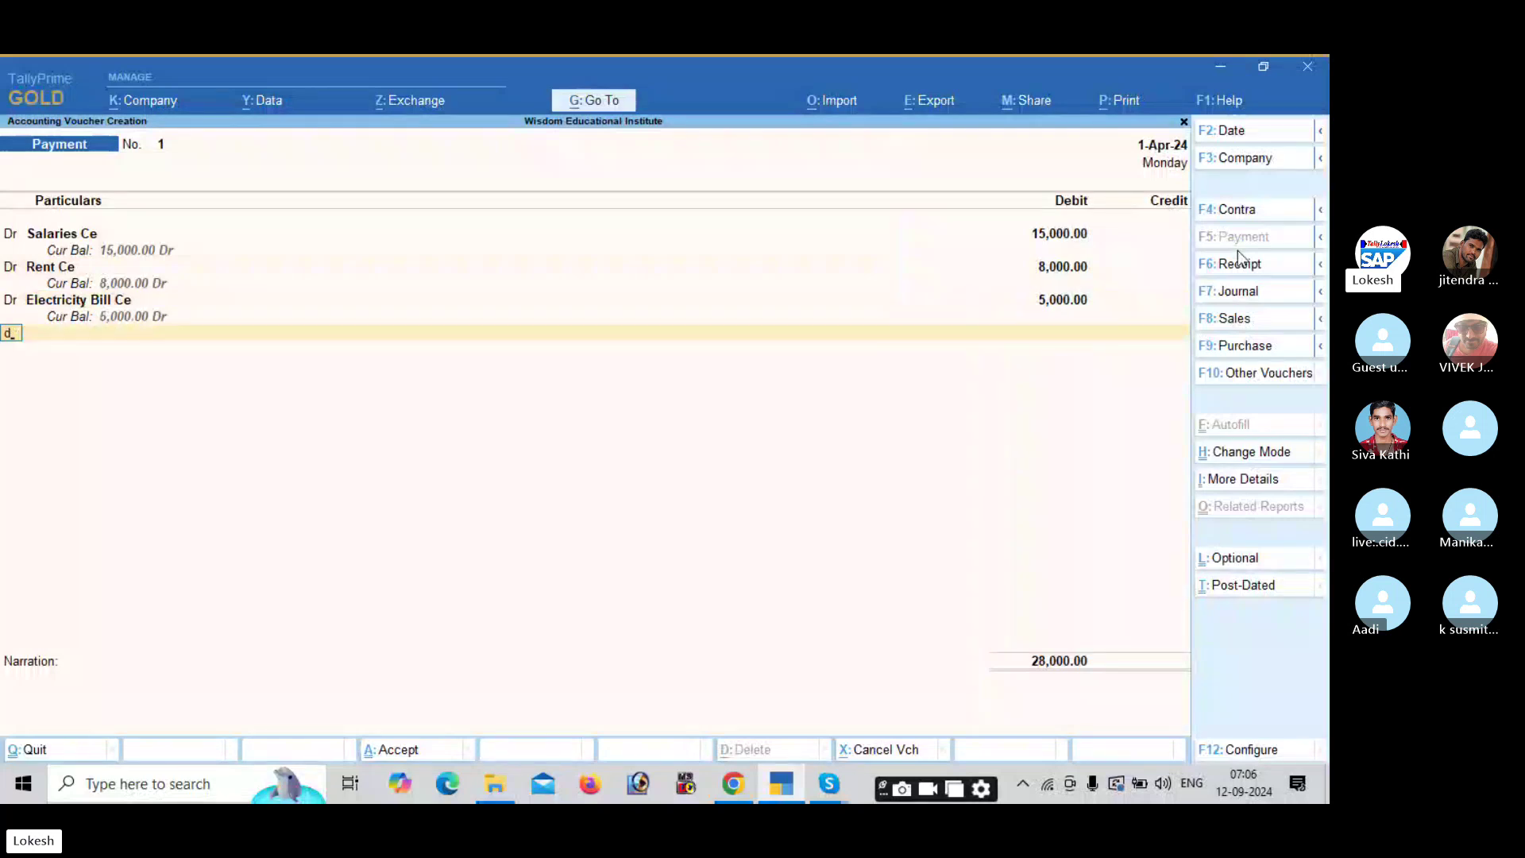
key(Return)
text(Re)
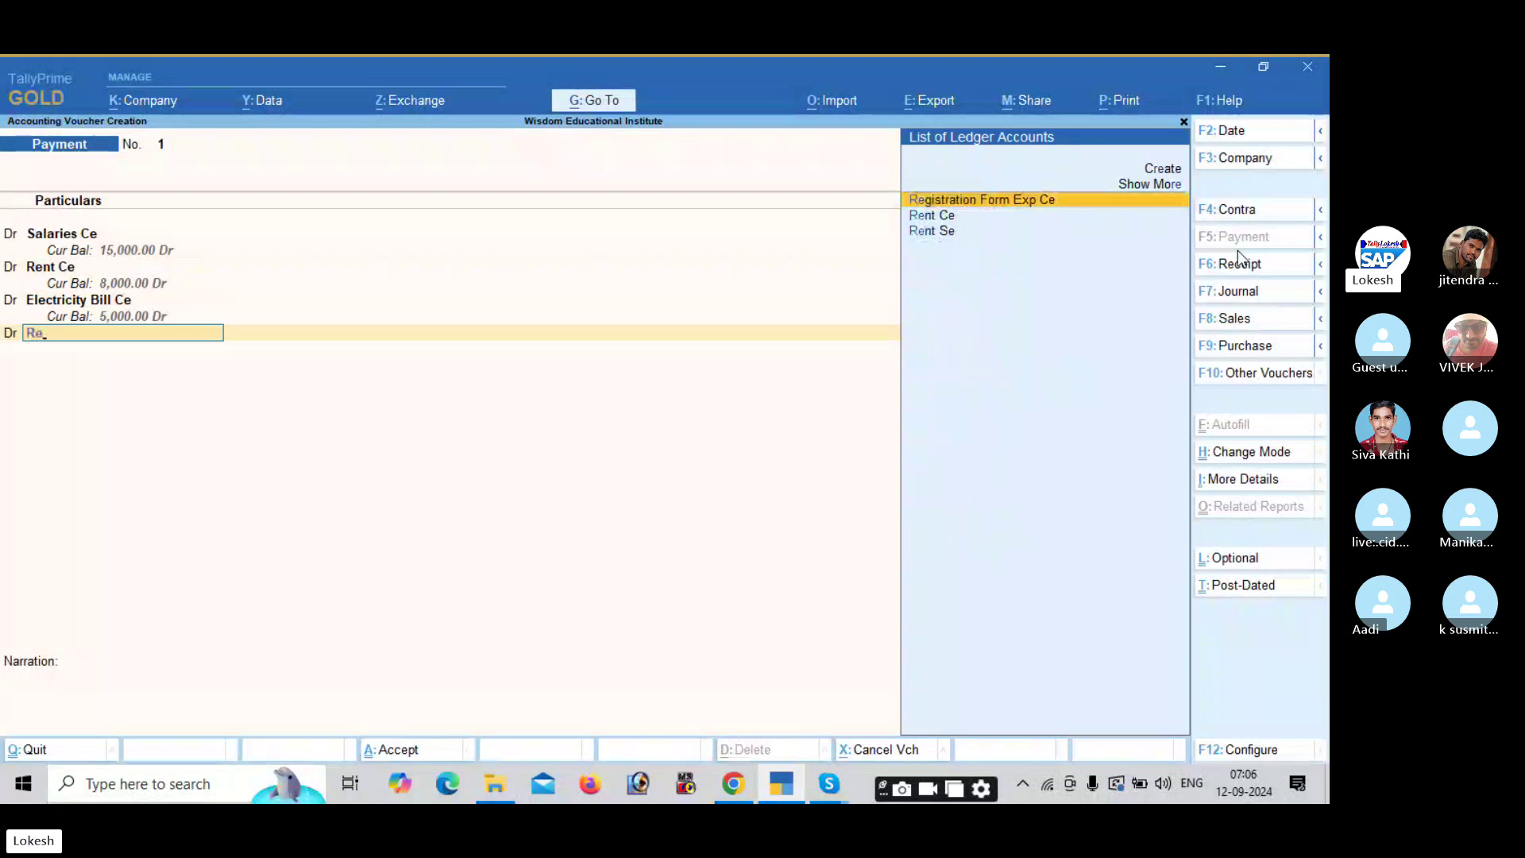
key(Return)
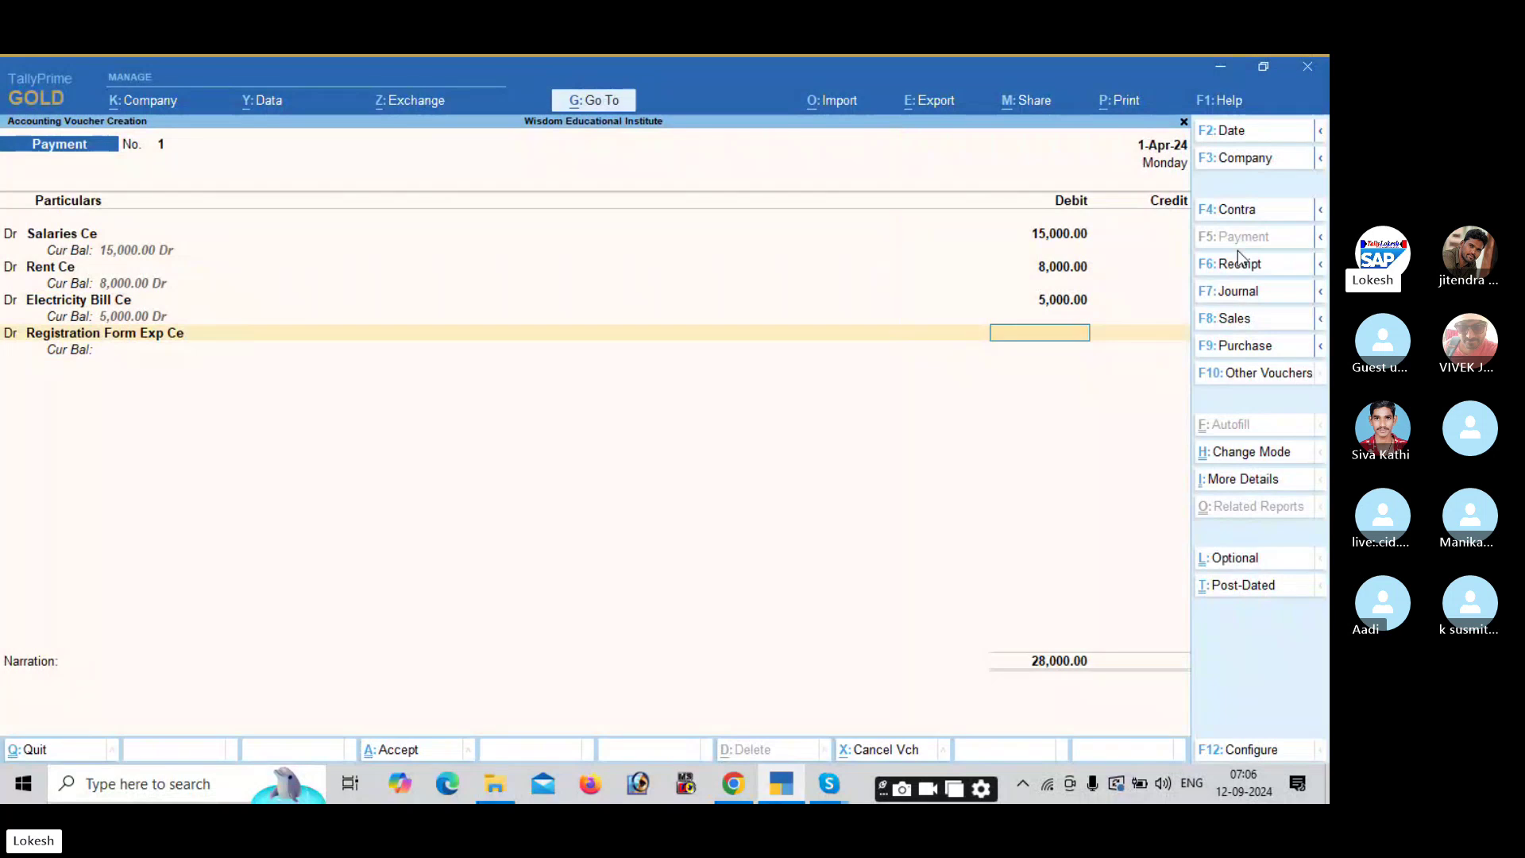
Replace the ledger on the third debit line with Tele Bill Ce, keeping the 5,000 amount.
key(Up)
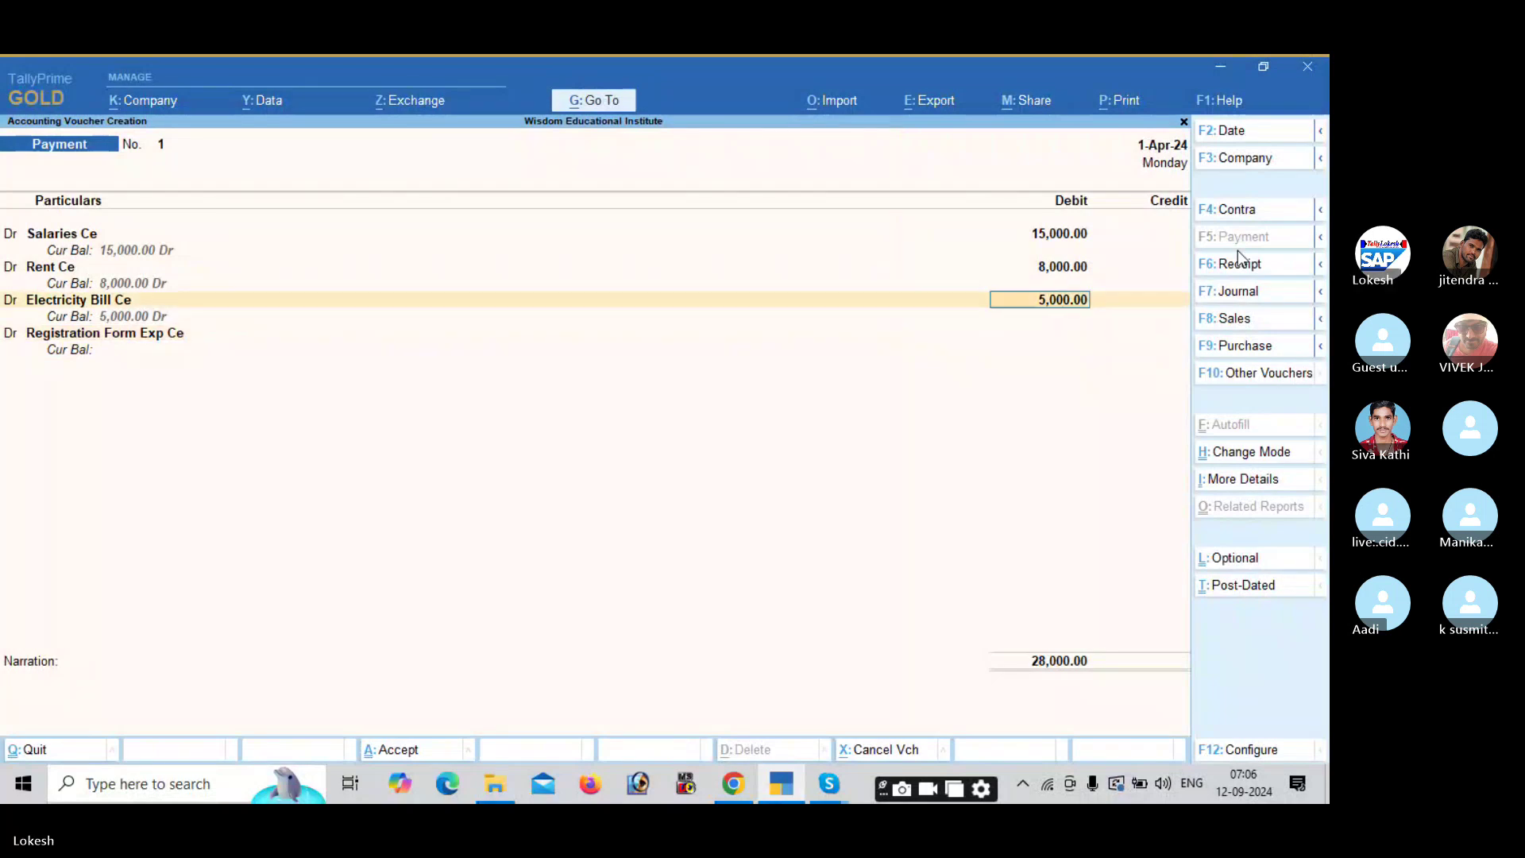
key(BackSpace)
text(tele)
key(Return)
key(Return)
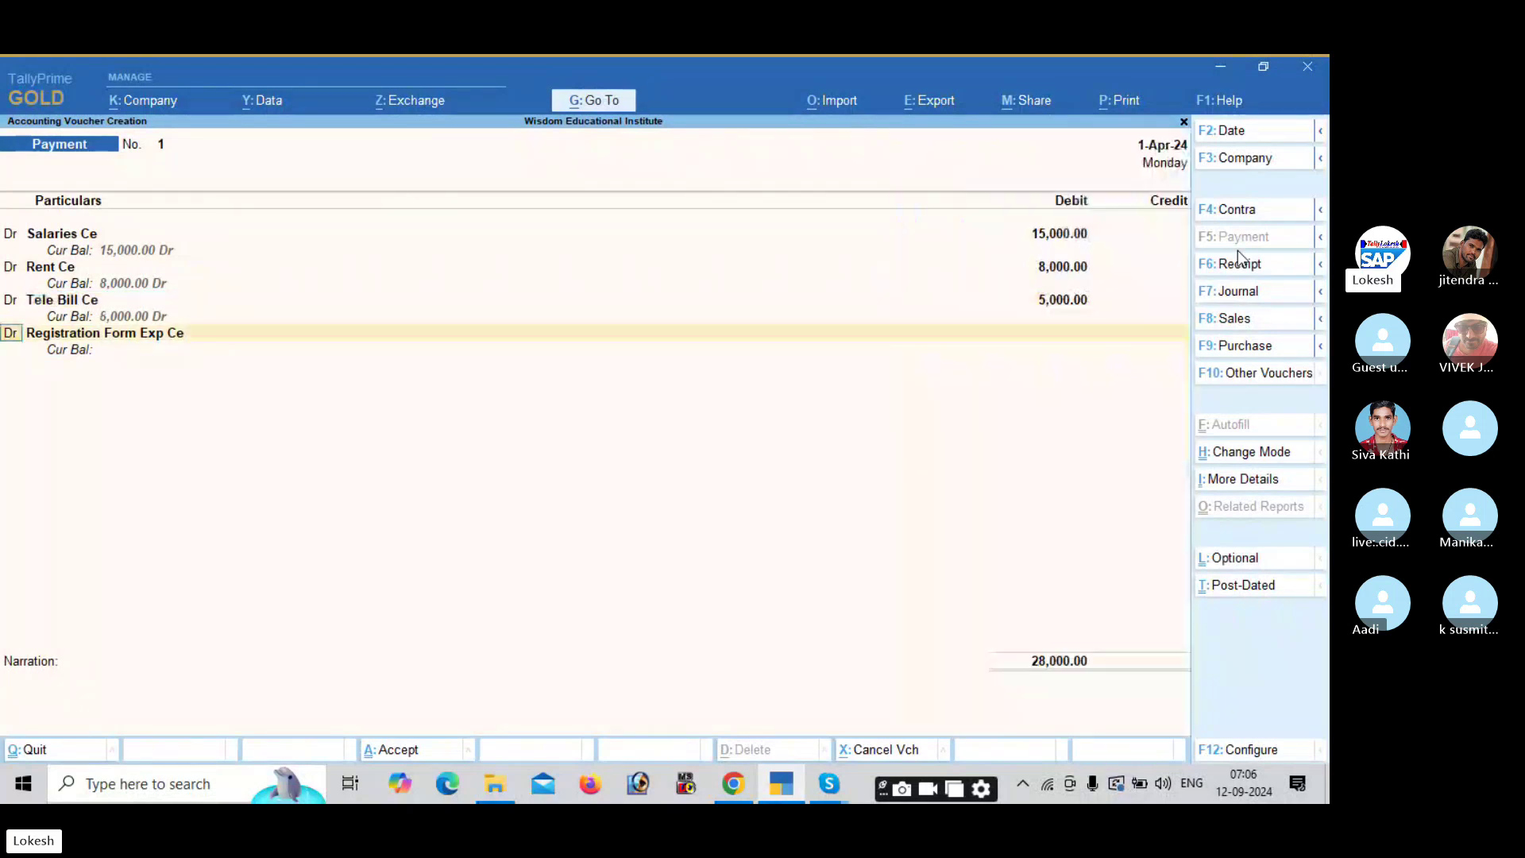
Change the fourth debit line to Electricity Bill Ce with an amount of 4,000.
key(Return)
text(El)
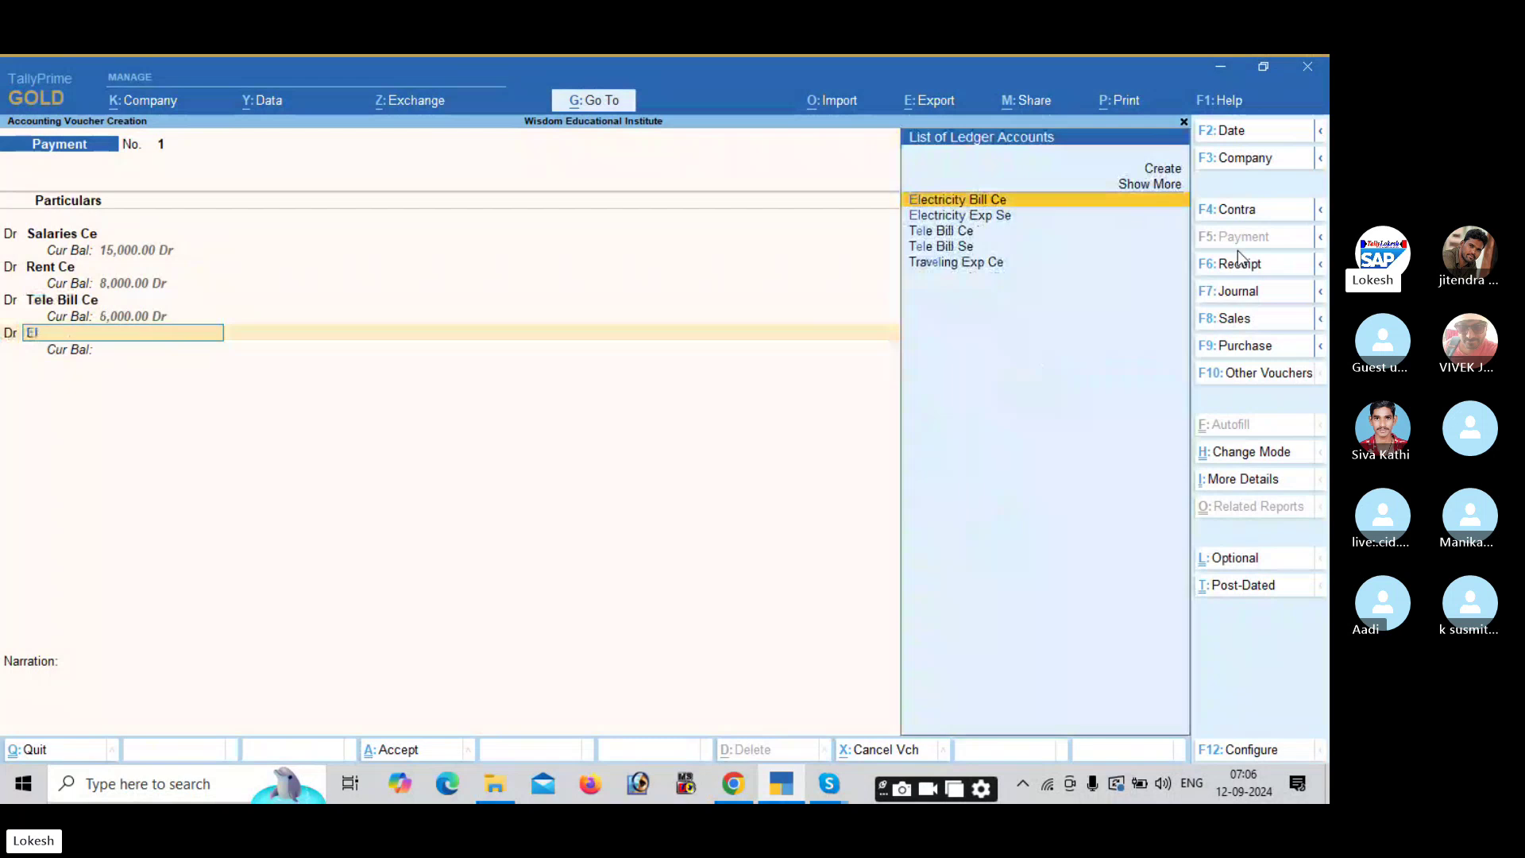
key(Return)
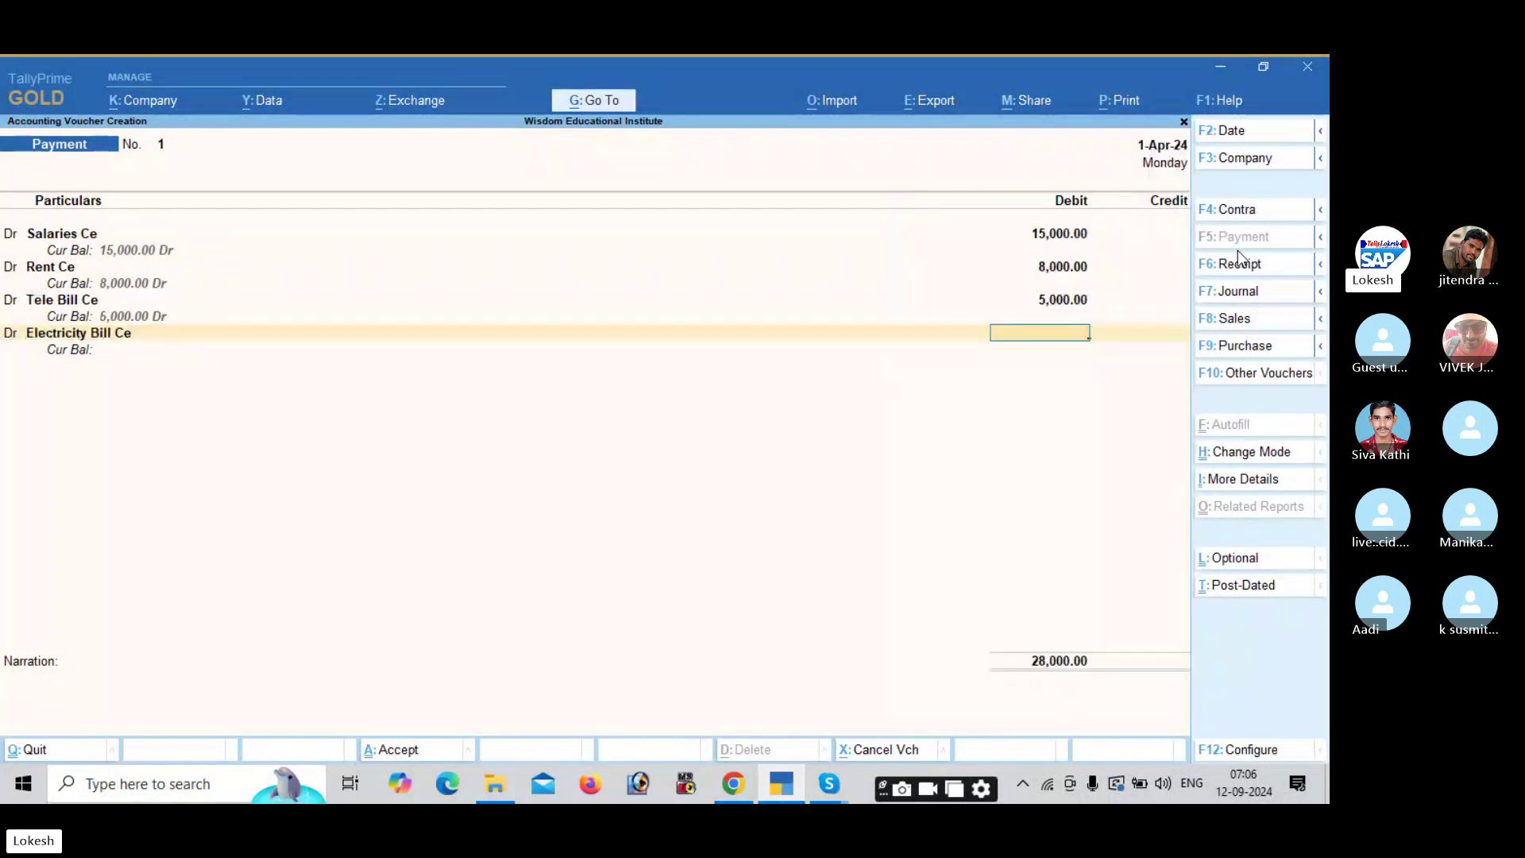
text(4000)
key(Return)
Add a debit line for Registration Form Exp Ce of 2,000 to the payment voucher.
key(BackSpace)
text(d)
key(Return)
text(Re)
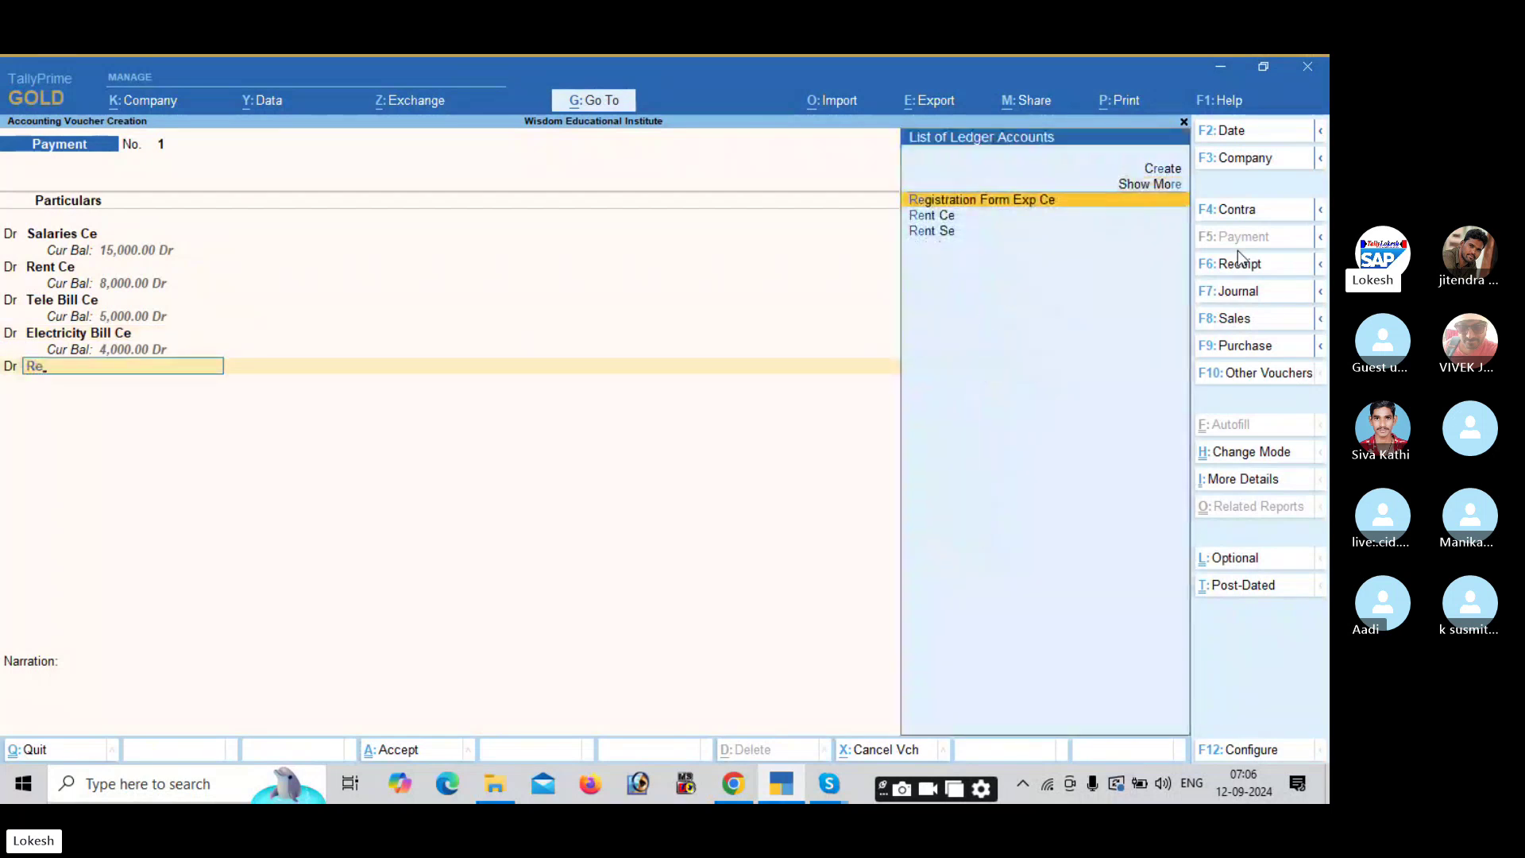
key(Return)
text(2000)
key(Return)
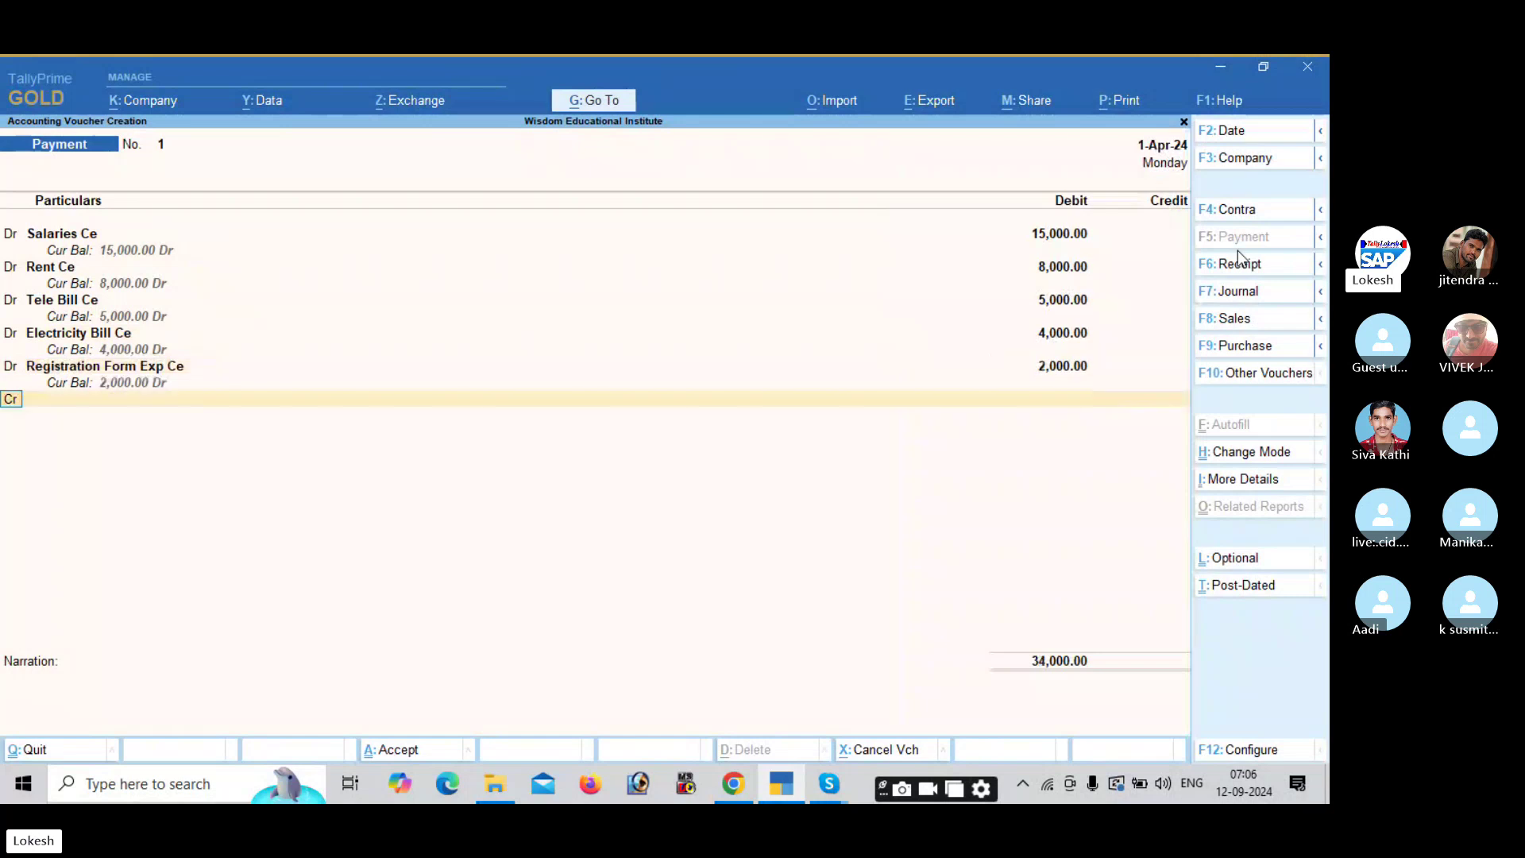
Add a debit line for Traveling Exp Ce of 3,000 to the payment voucher.
text(d)
key(Return)
text(Tr)
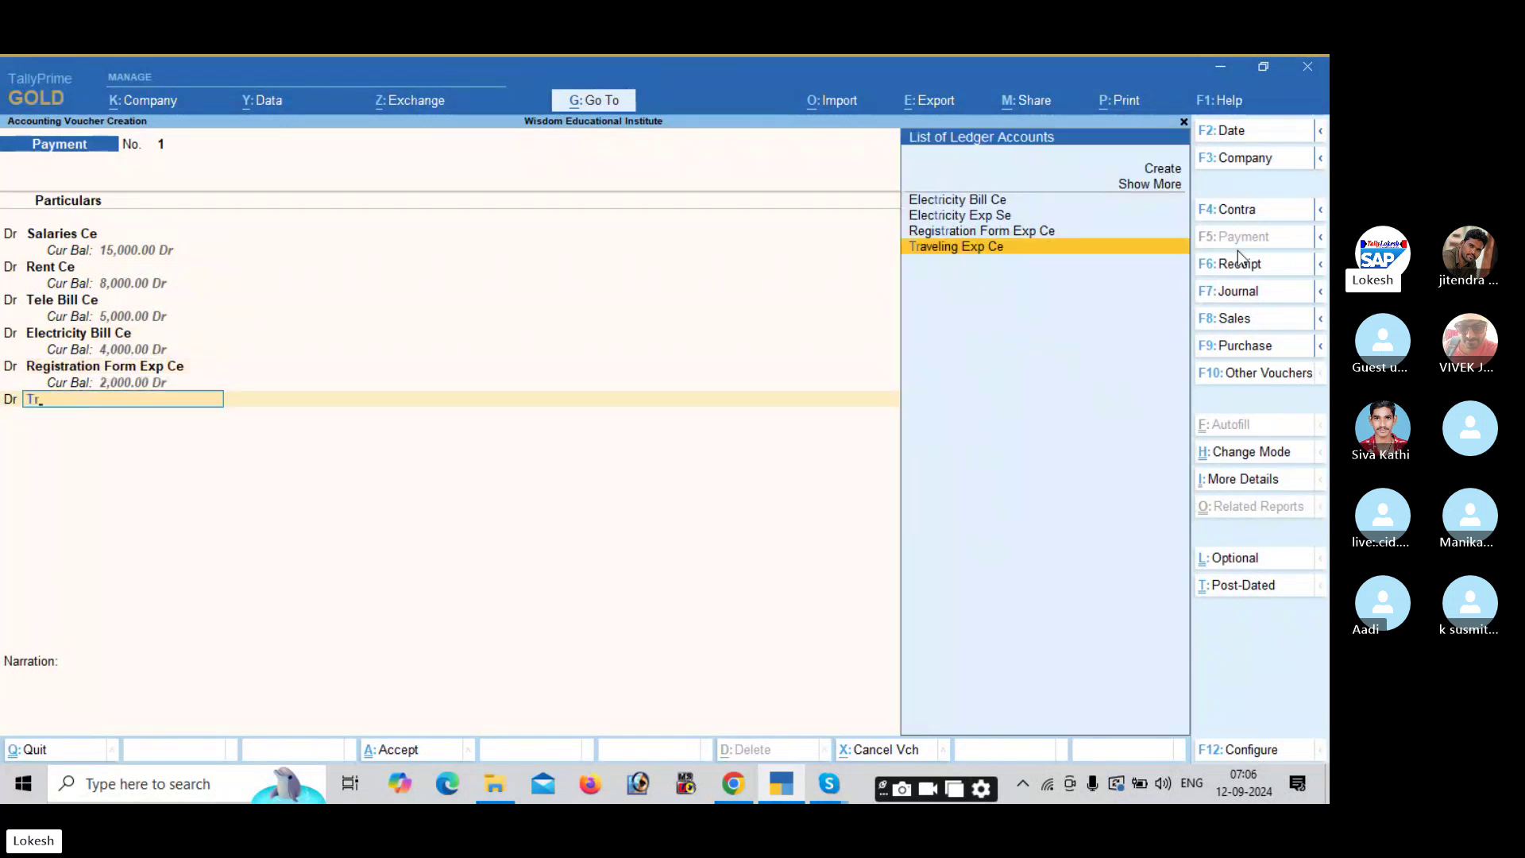
key(Return)
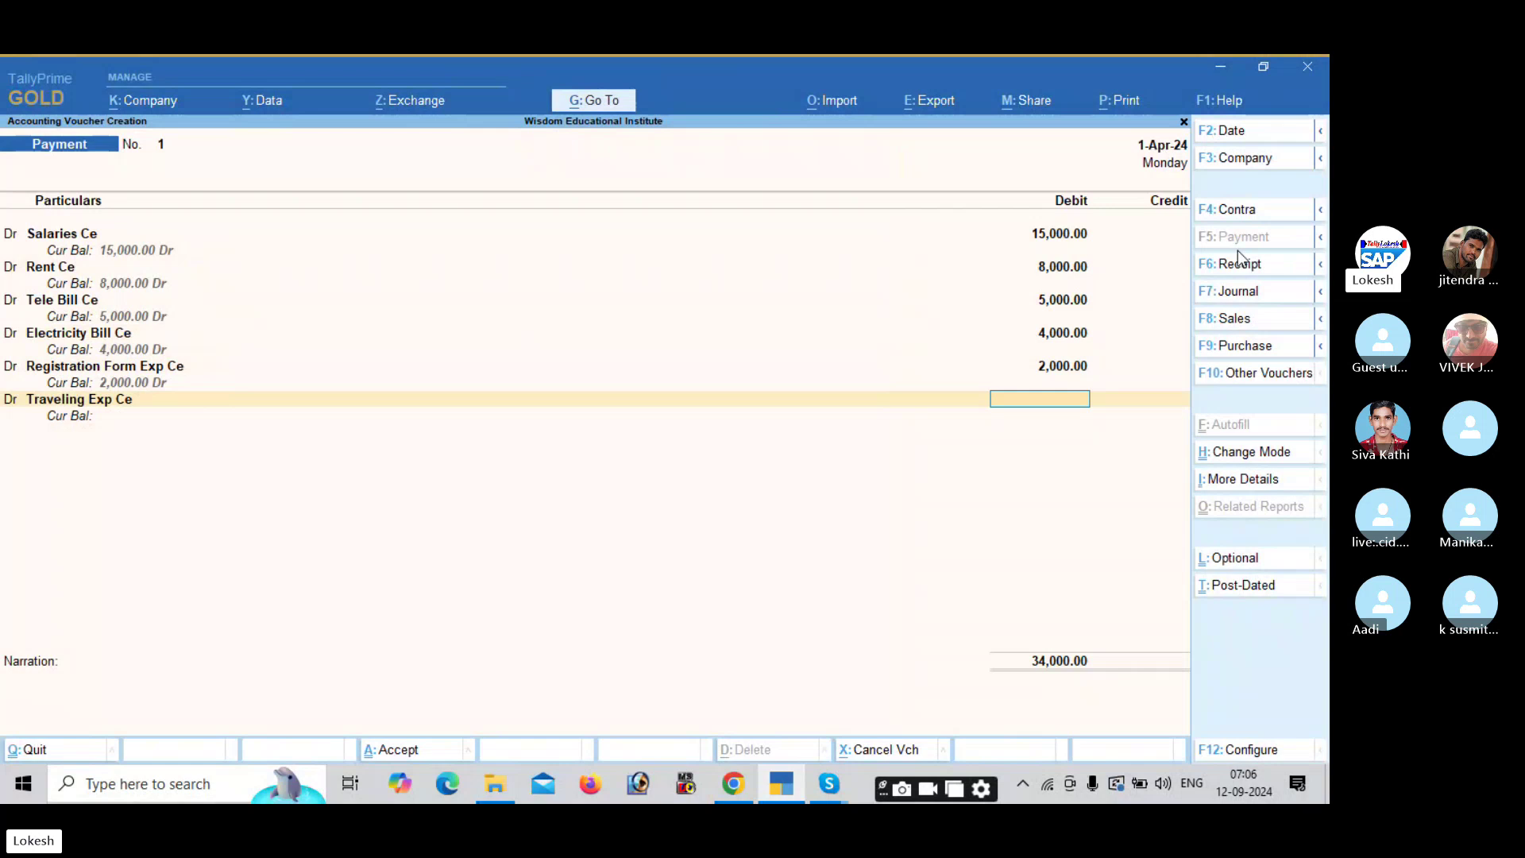
text(3000)
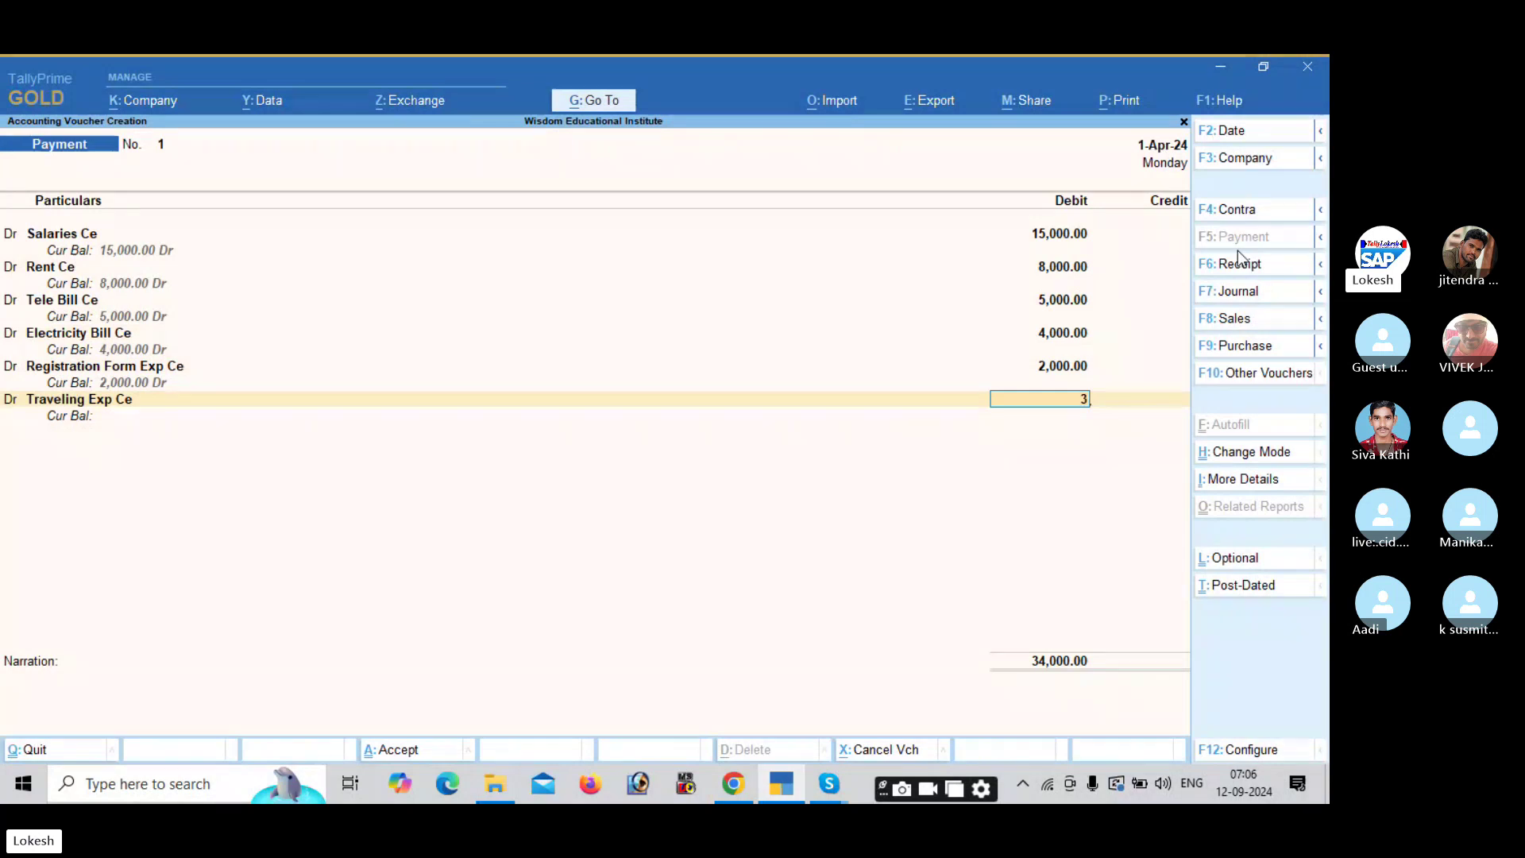
key(Return)
Credit Cash with the full 37,000 and save the payment voucher without a narration.
key(Return)
text(cash)
key(Return)
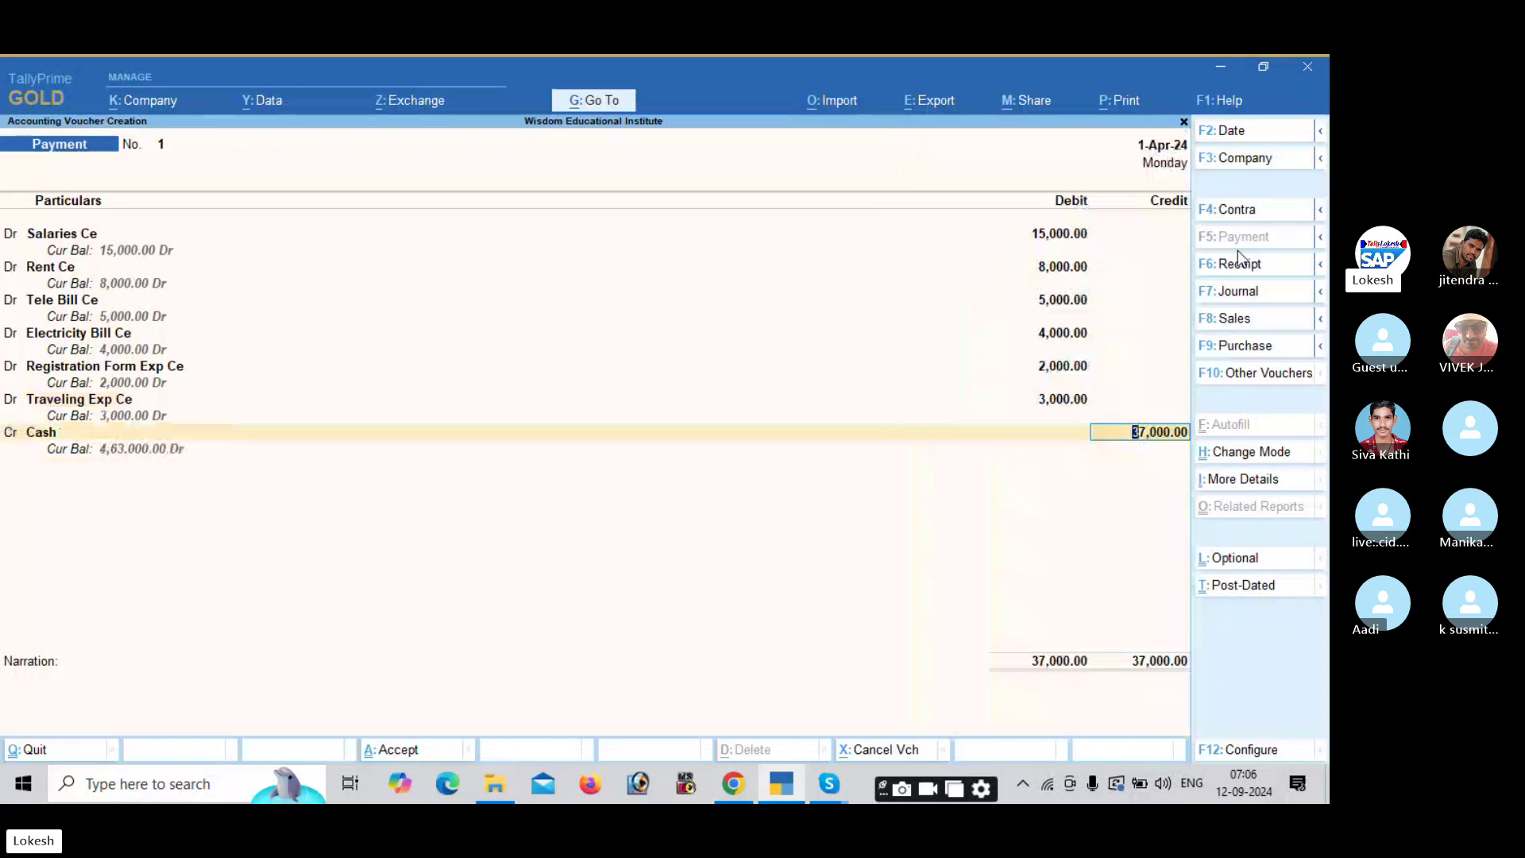
key(Return)
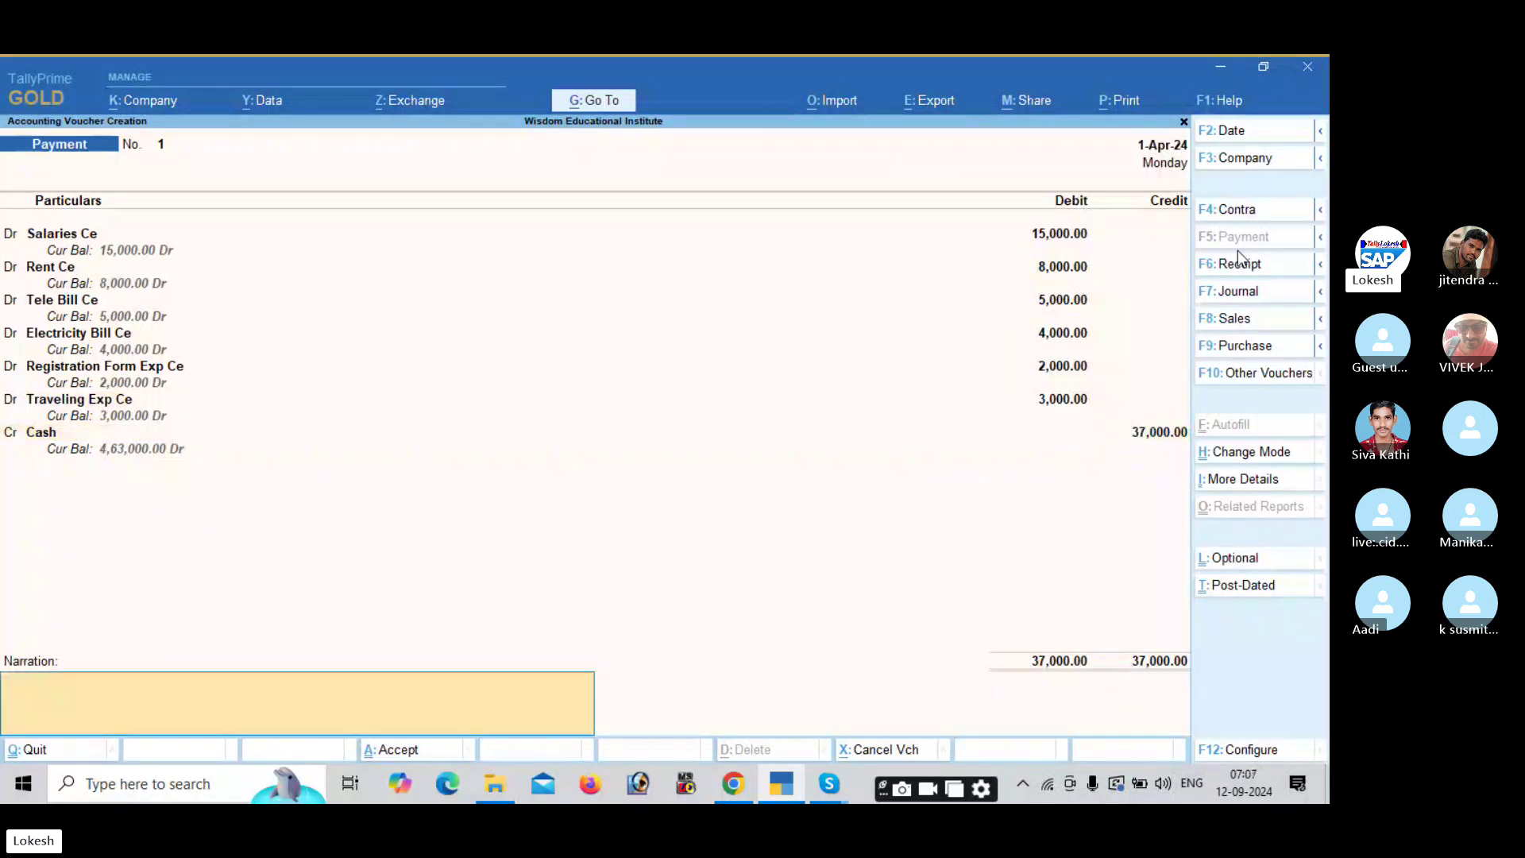
key(Return)
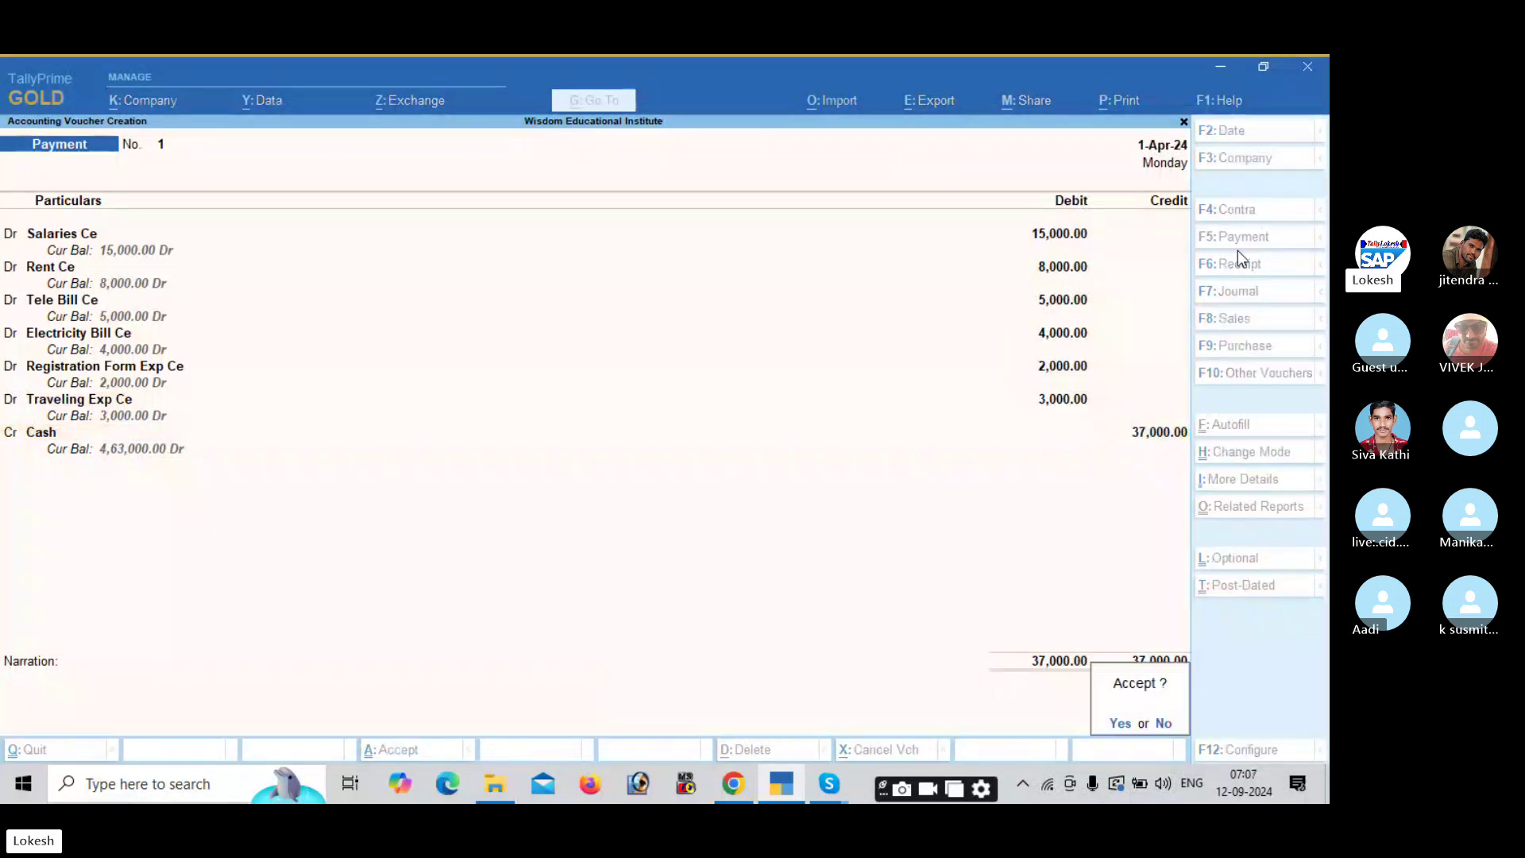
key(Return)
Start a new receipt voucher and credit Admission Fee Ci with 20,000.
click(1241, 268)
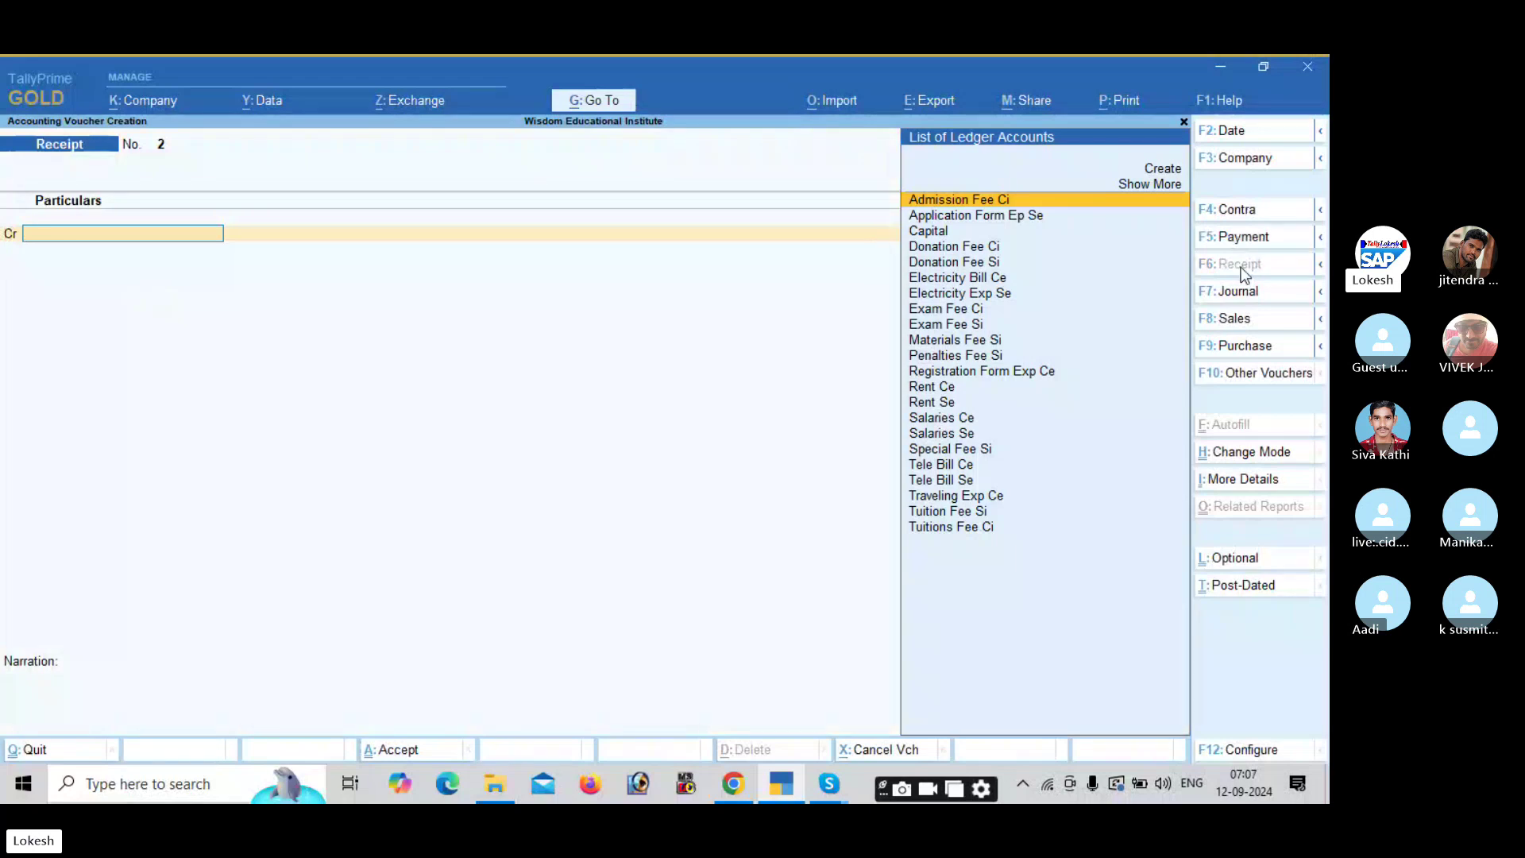
text(Ad)
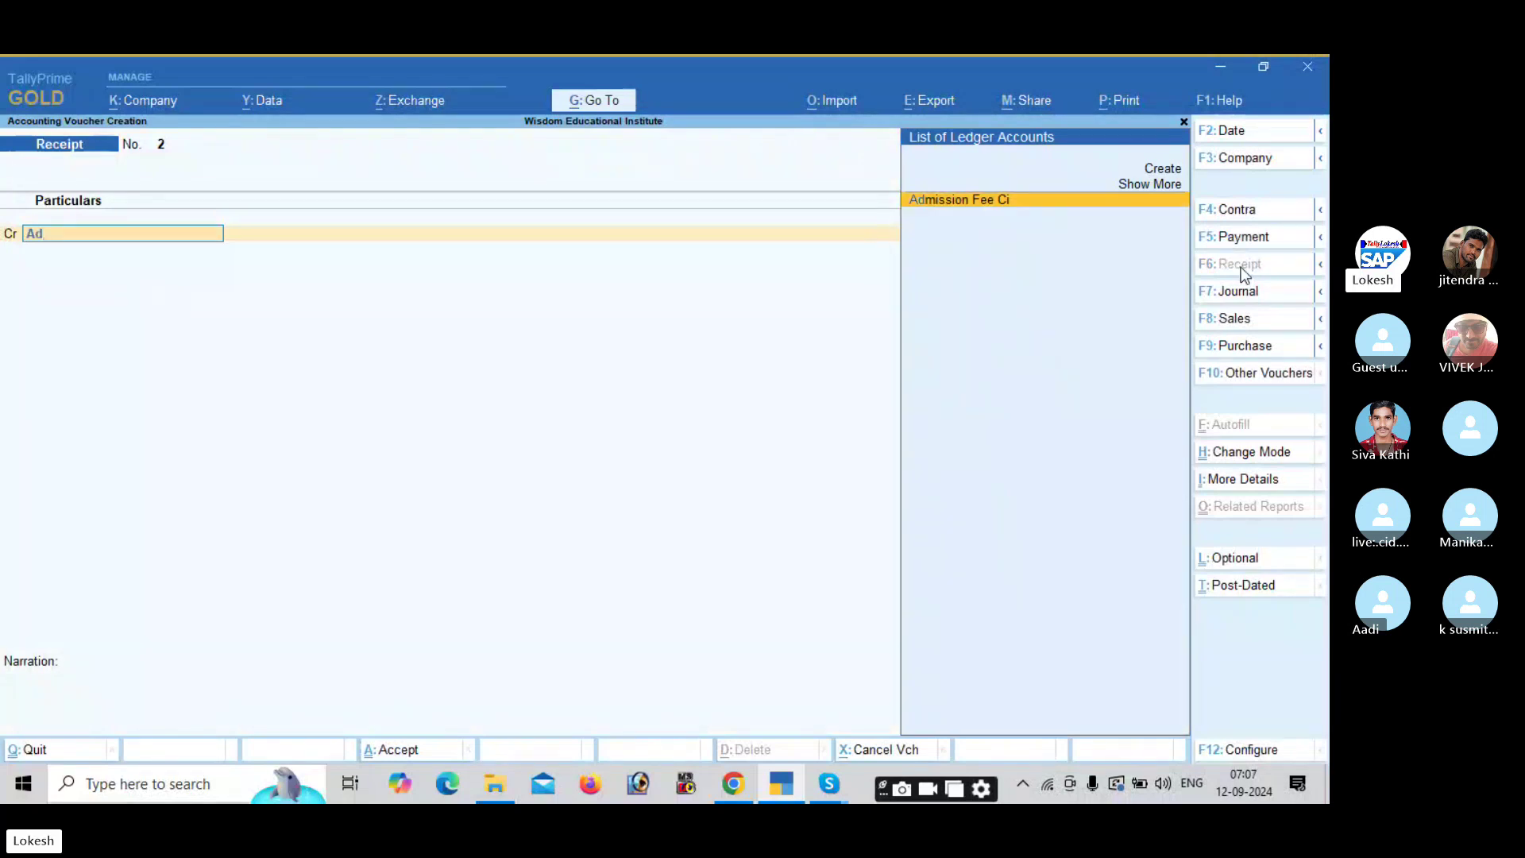
key(Return)
text(20)
text(000)
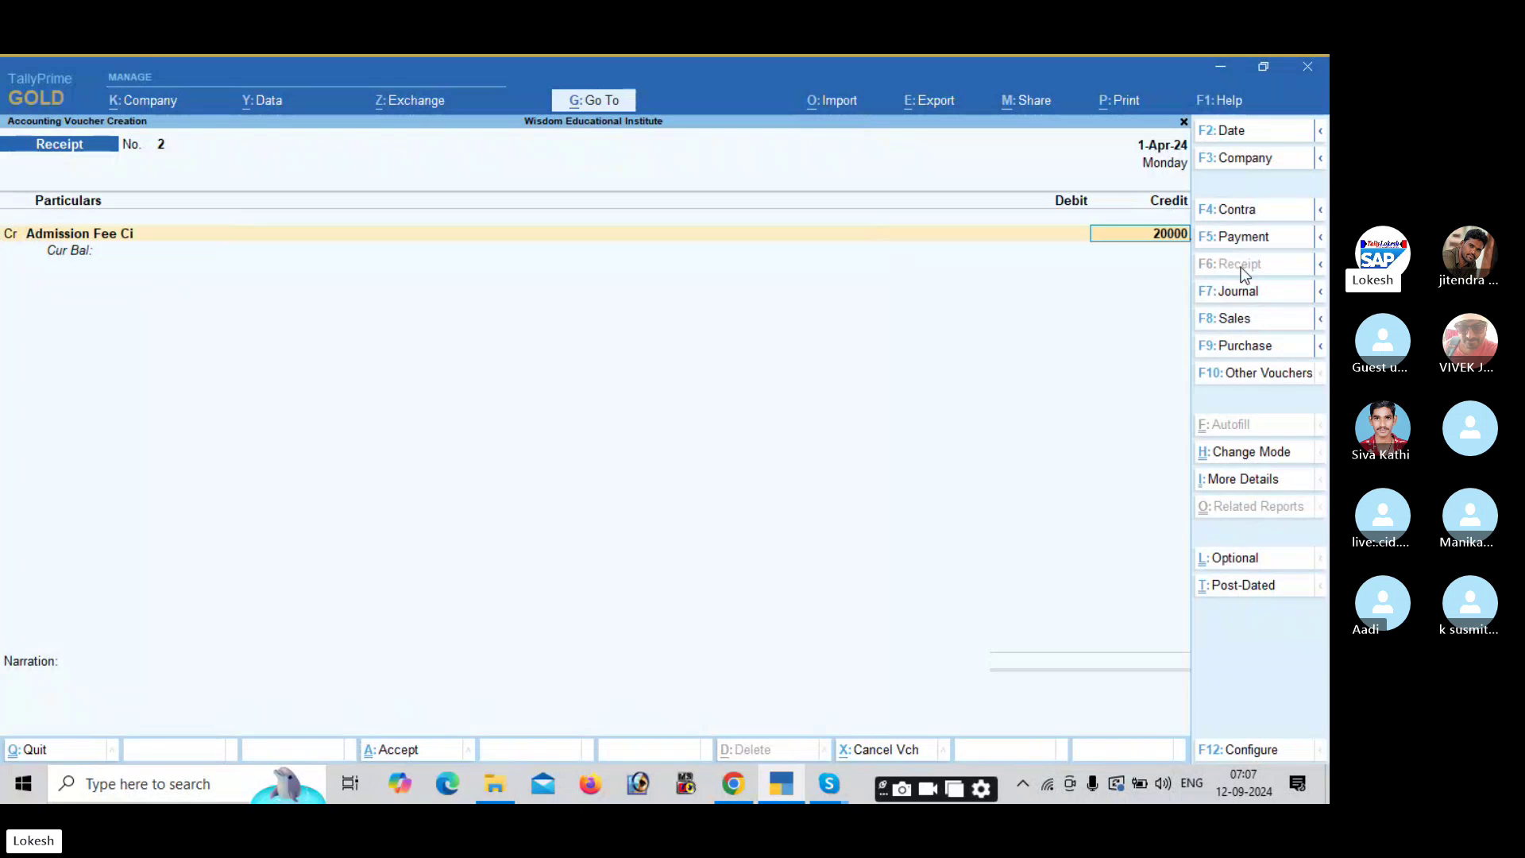
key(Return)
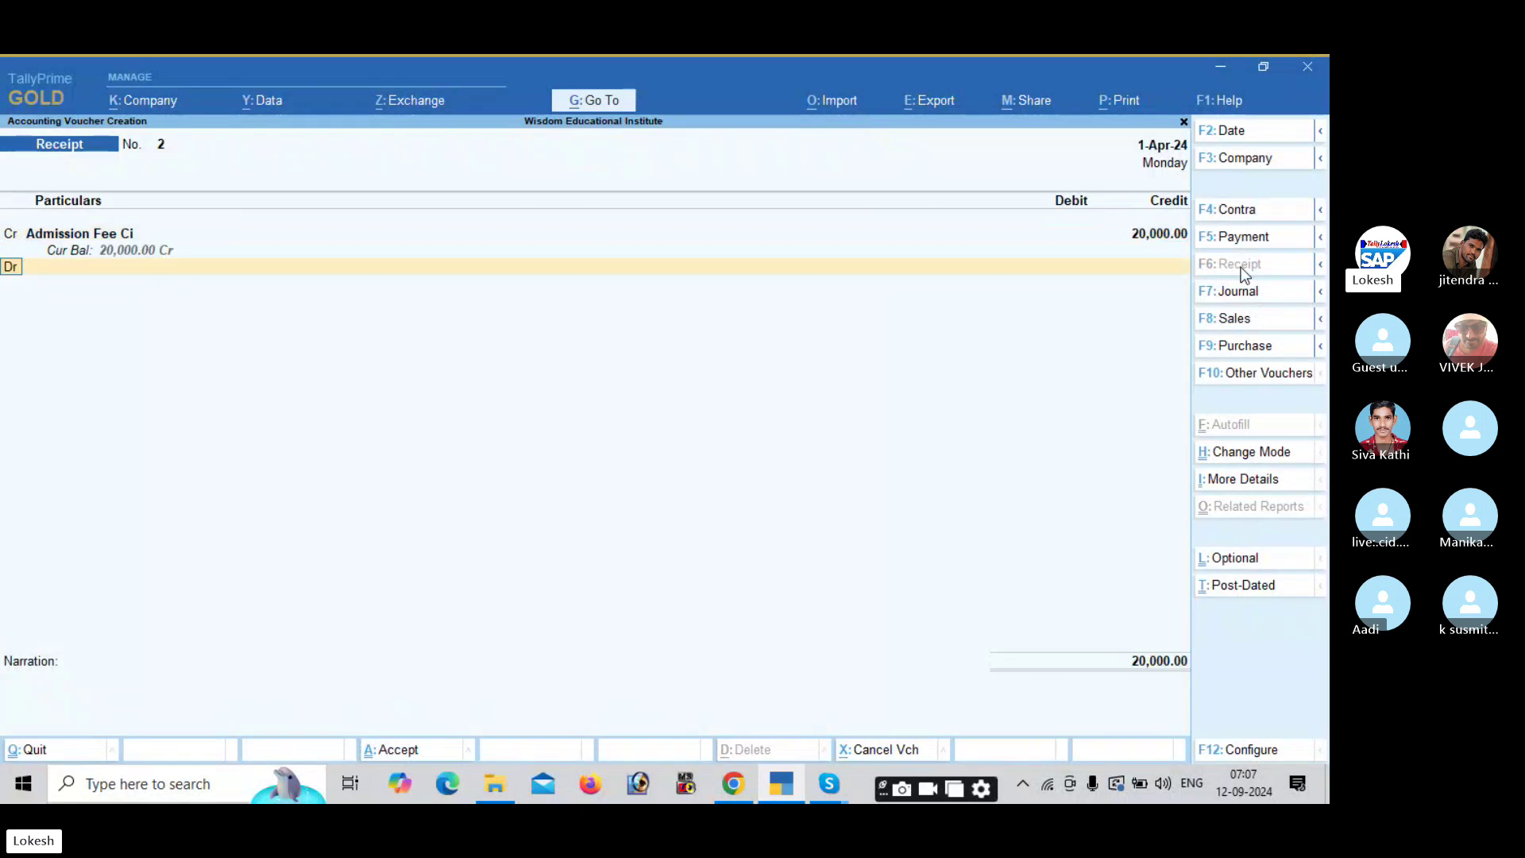
Add a credit line for Tuitions Fee Ci of 15,000 to the receipt voucher.
text(c)
key(Return)
text(Tui)
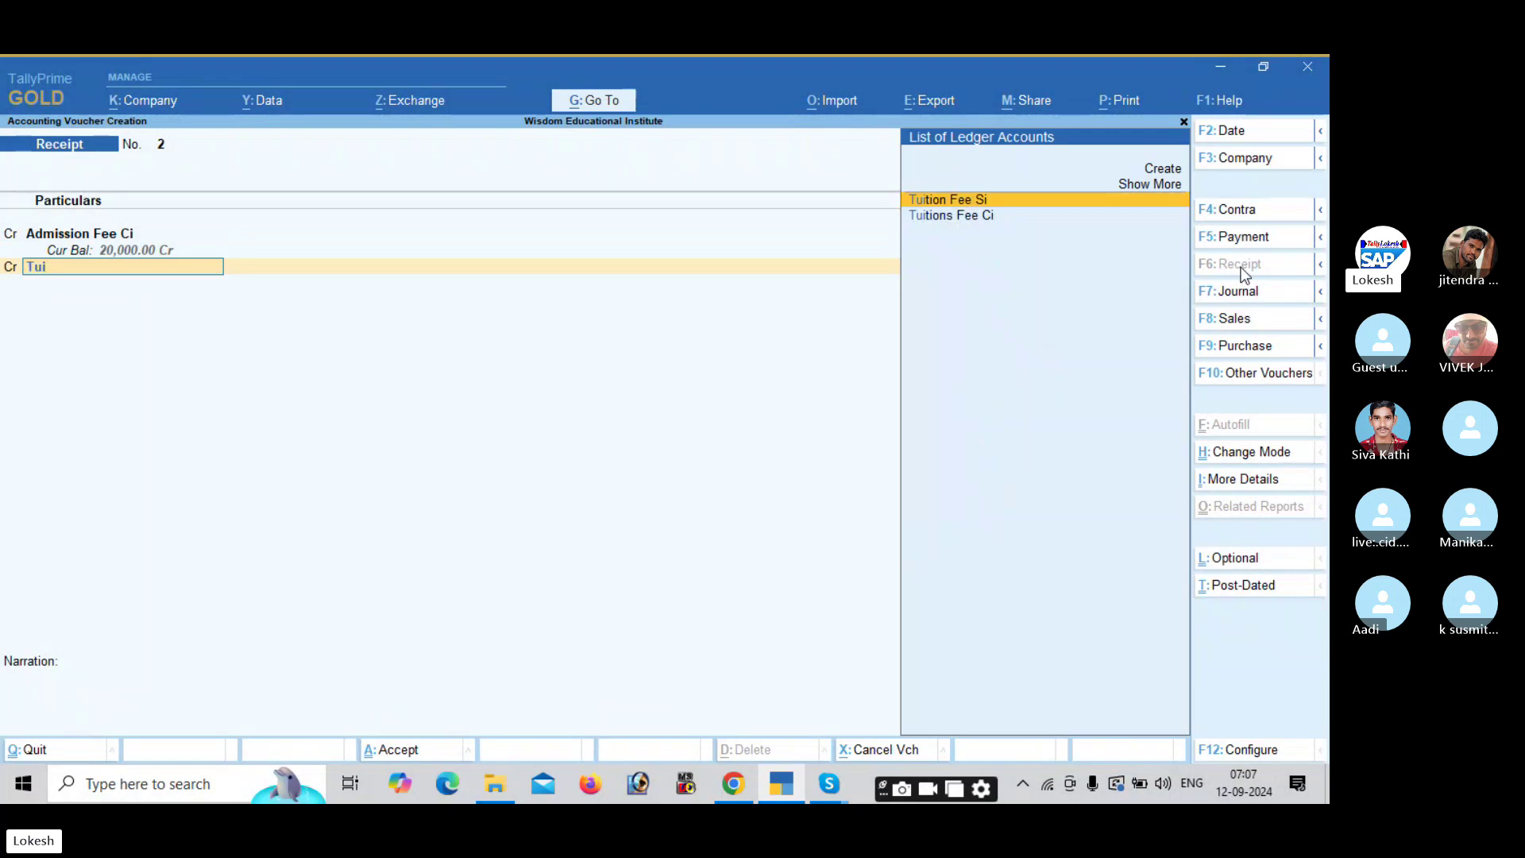
key(Down)
key(Return)
text(1)
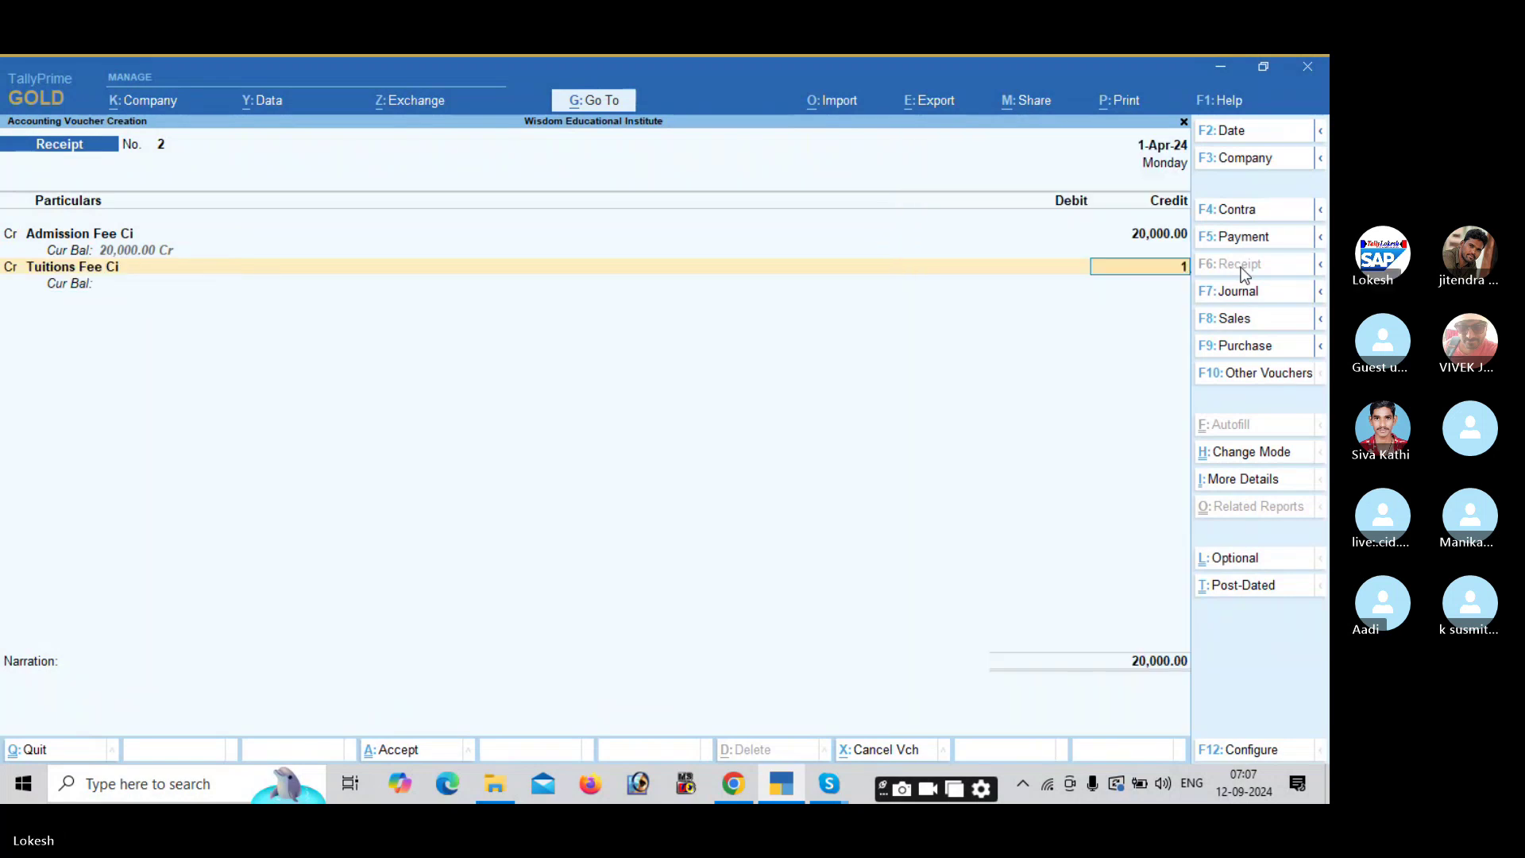
text(5,000)
key(Return)
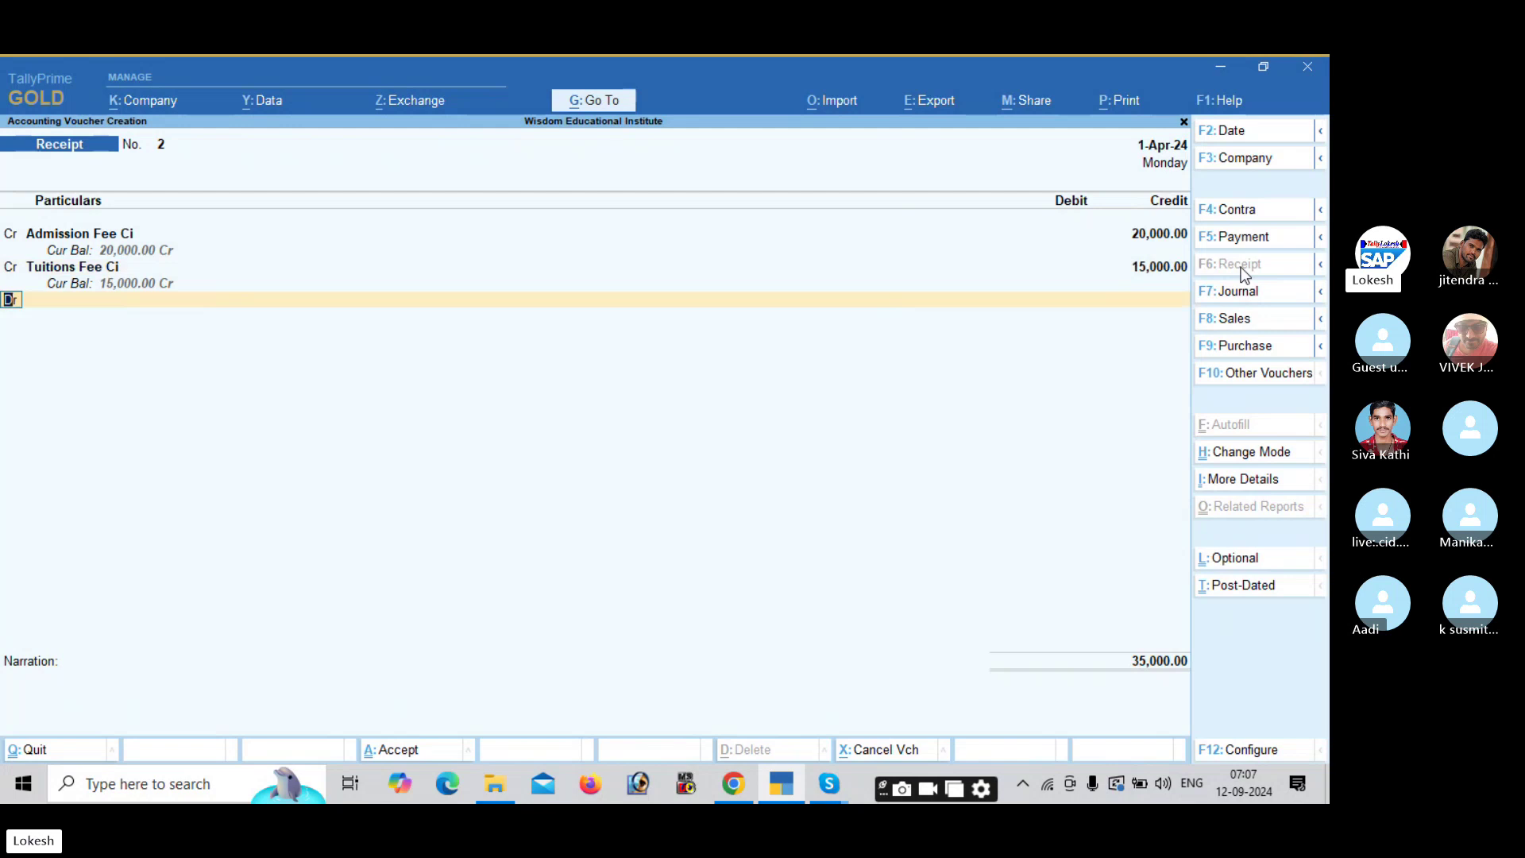
Add a credit line for Donation Fee Ci of 50,000 to the receipt voucher.
text(c)
key(Return)
text(Don)
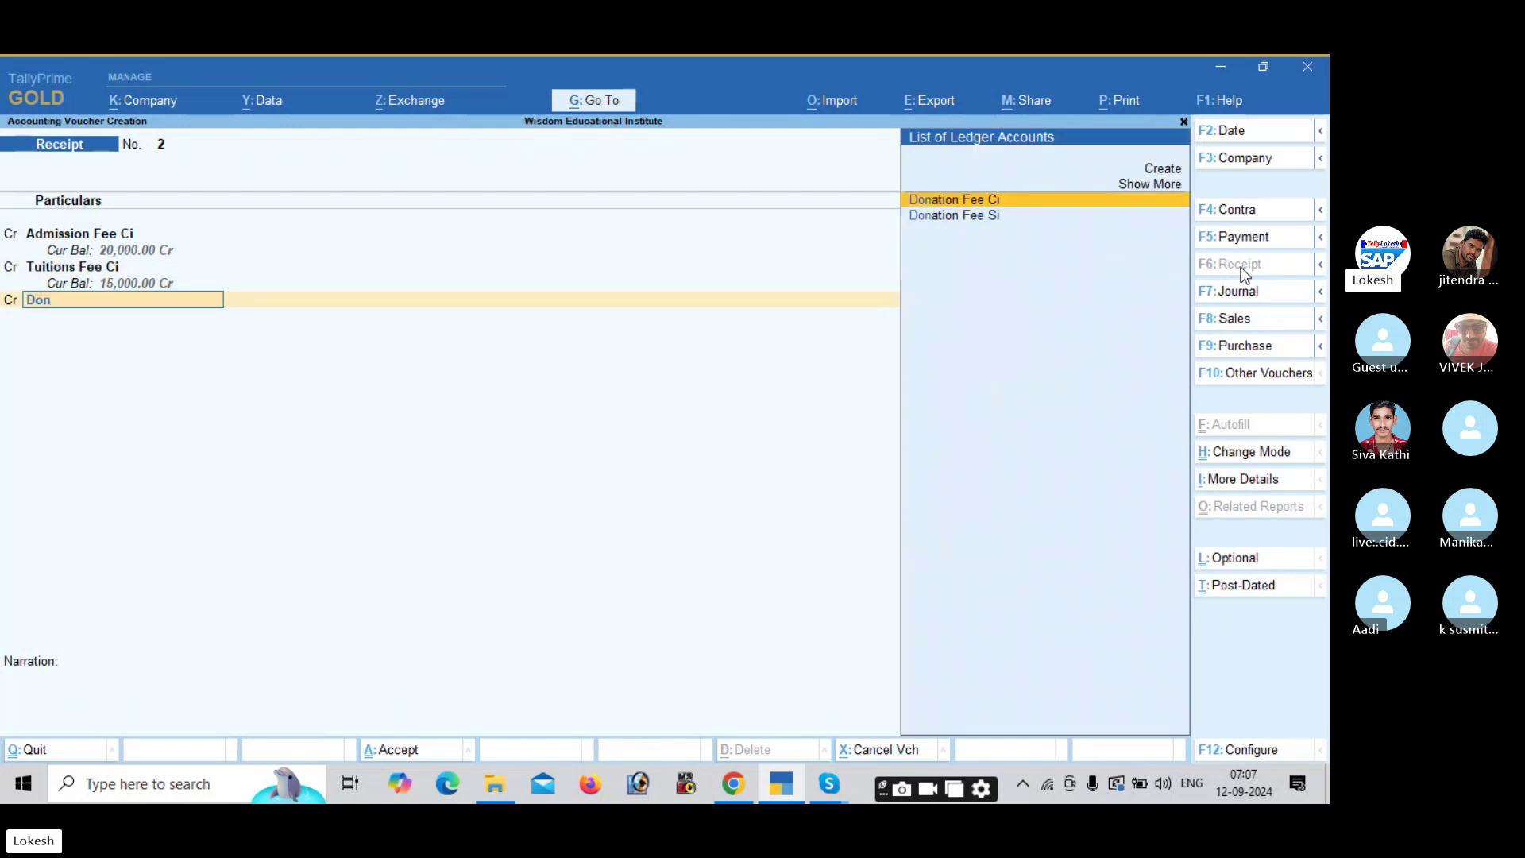
key(Return)
text(50000)
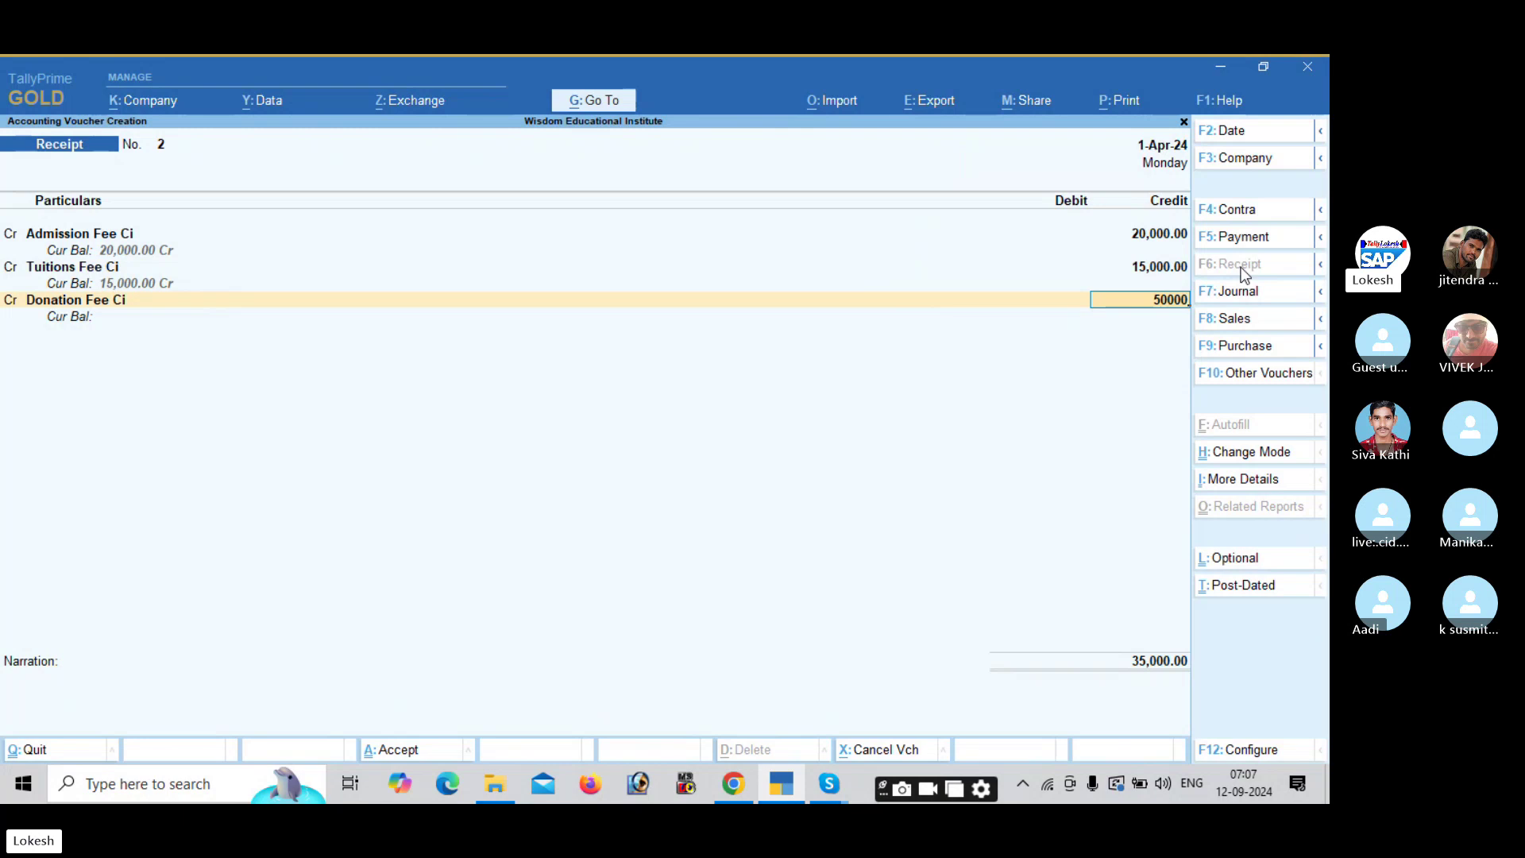
key(Return)
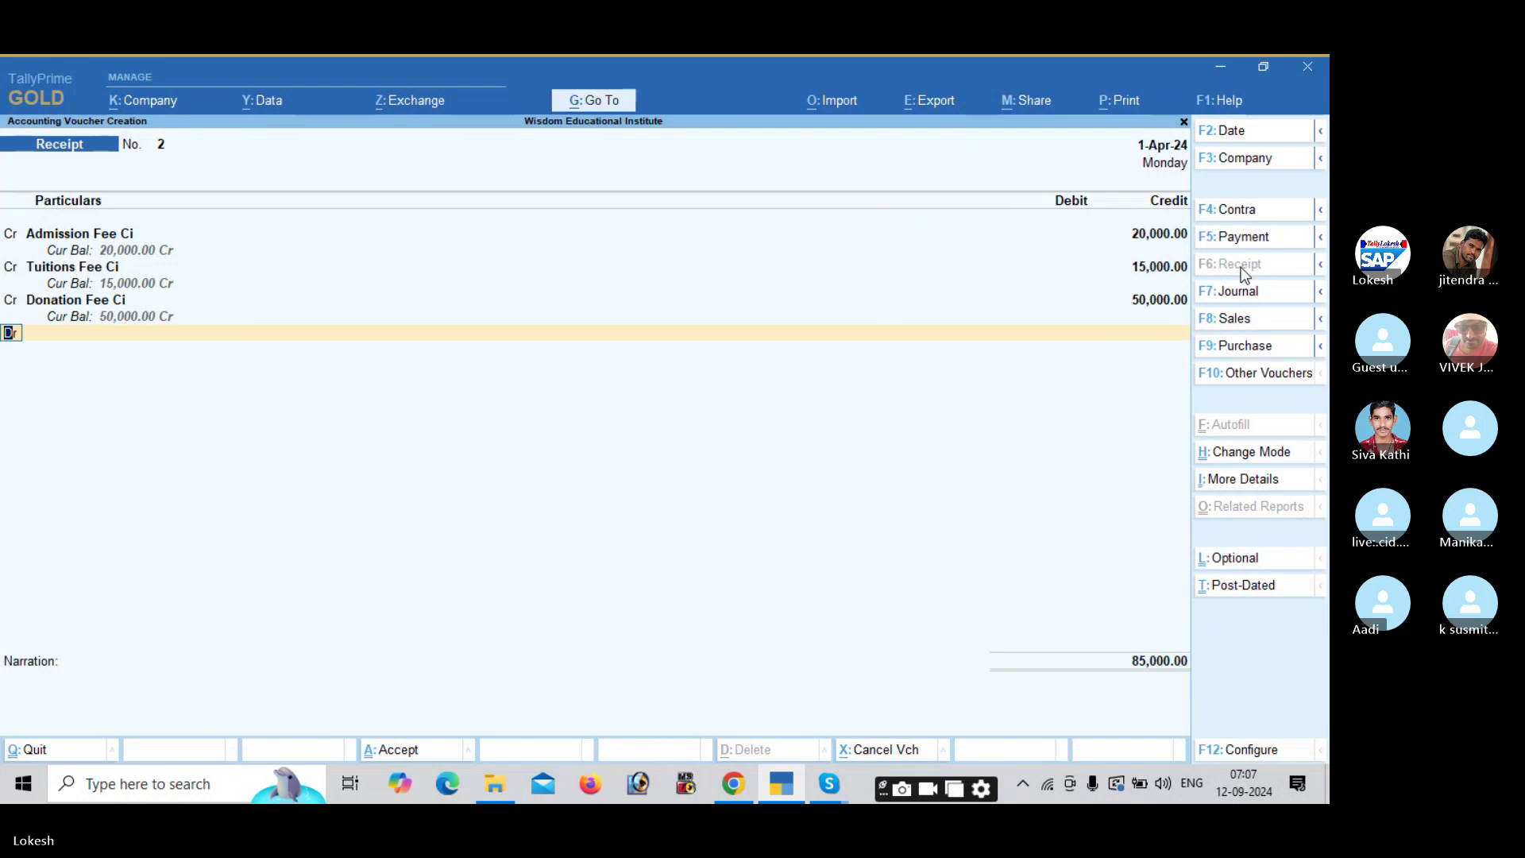
Add a credit line for Exam Fee Ci of 1,500 to the receipt voucher.
text(c)
key(Return)
text(ex)
key(Return)
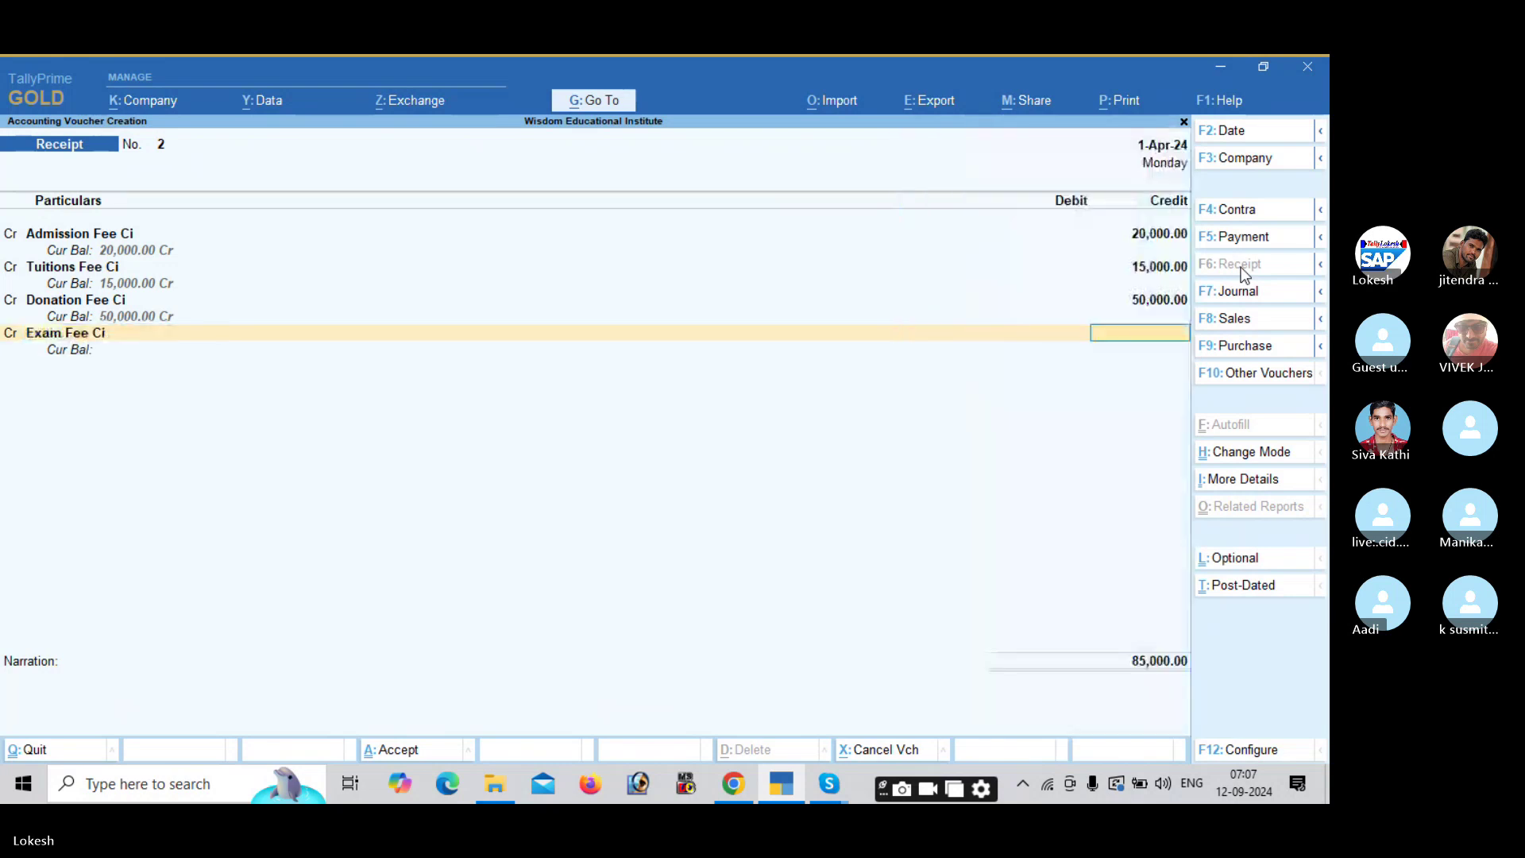
text(1500)
key(Return)
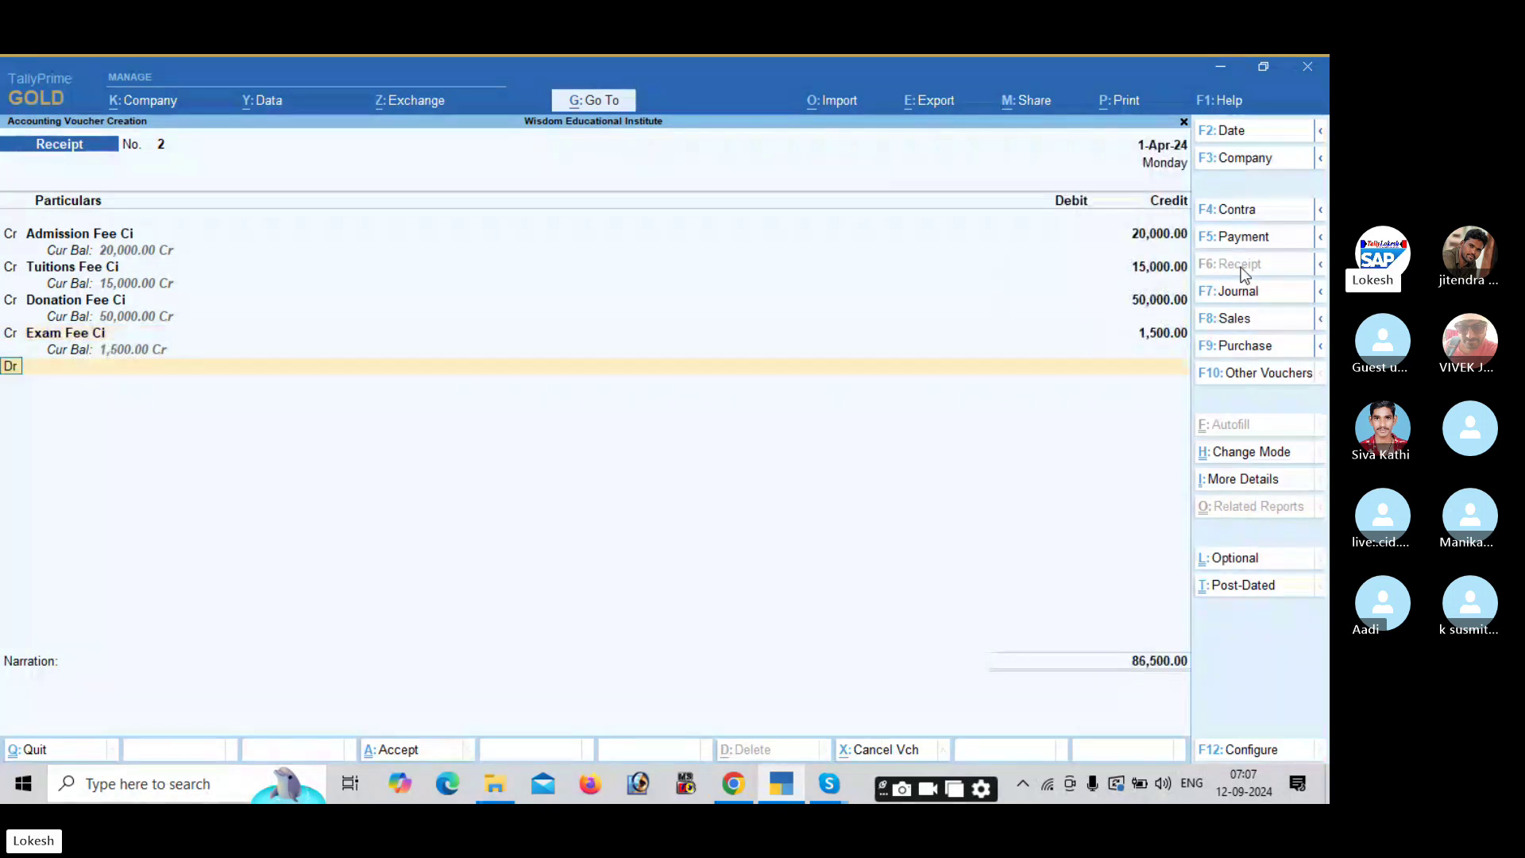
Debit Cash with the full 86,500 and save the receipt voucher without a narration.
key(Return)
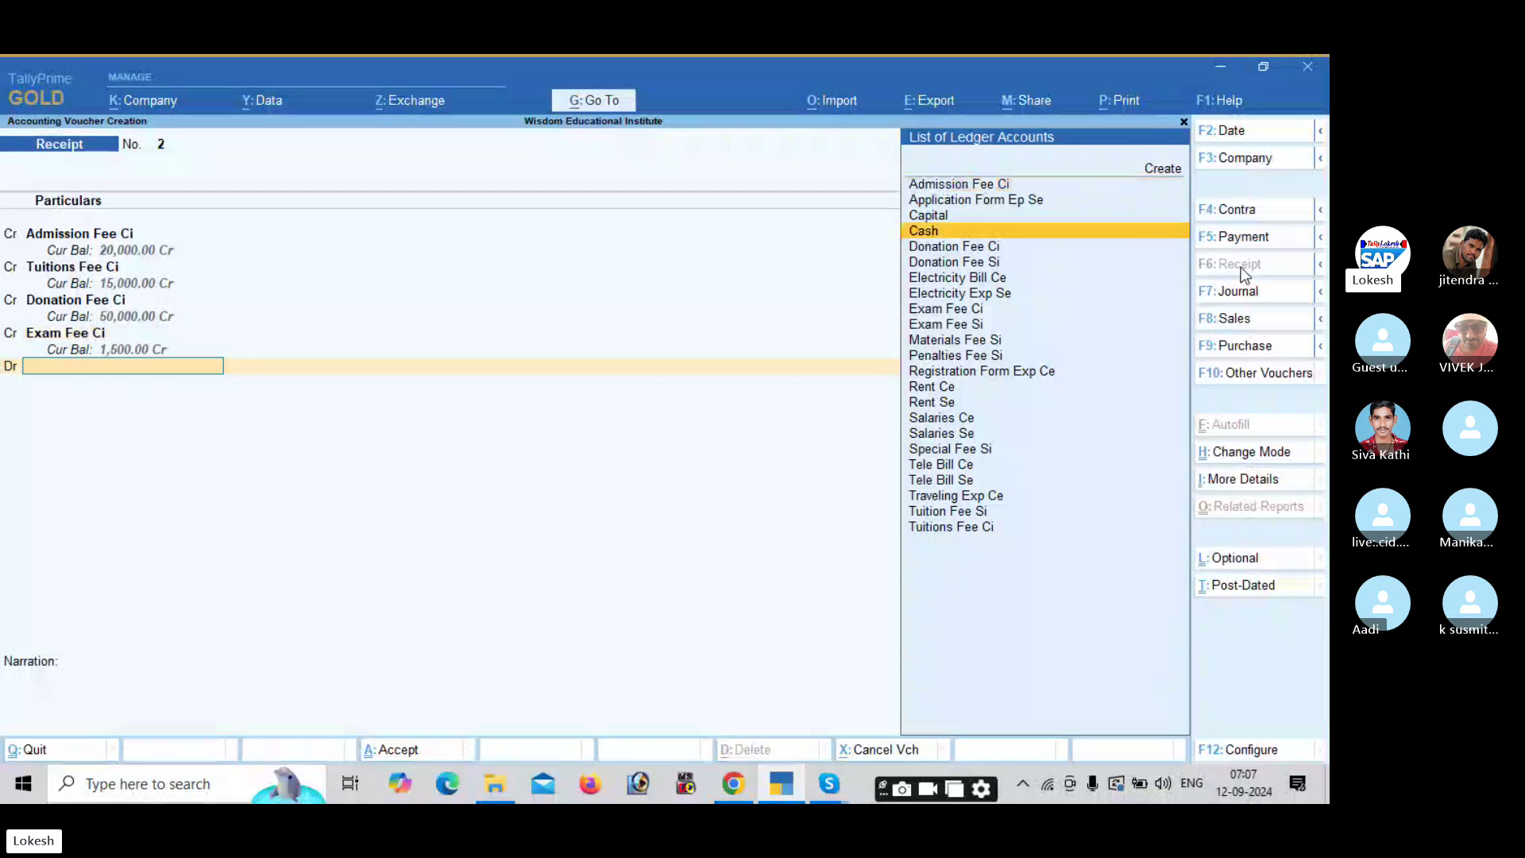
key(Return)
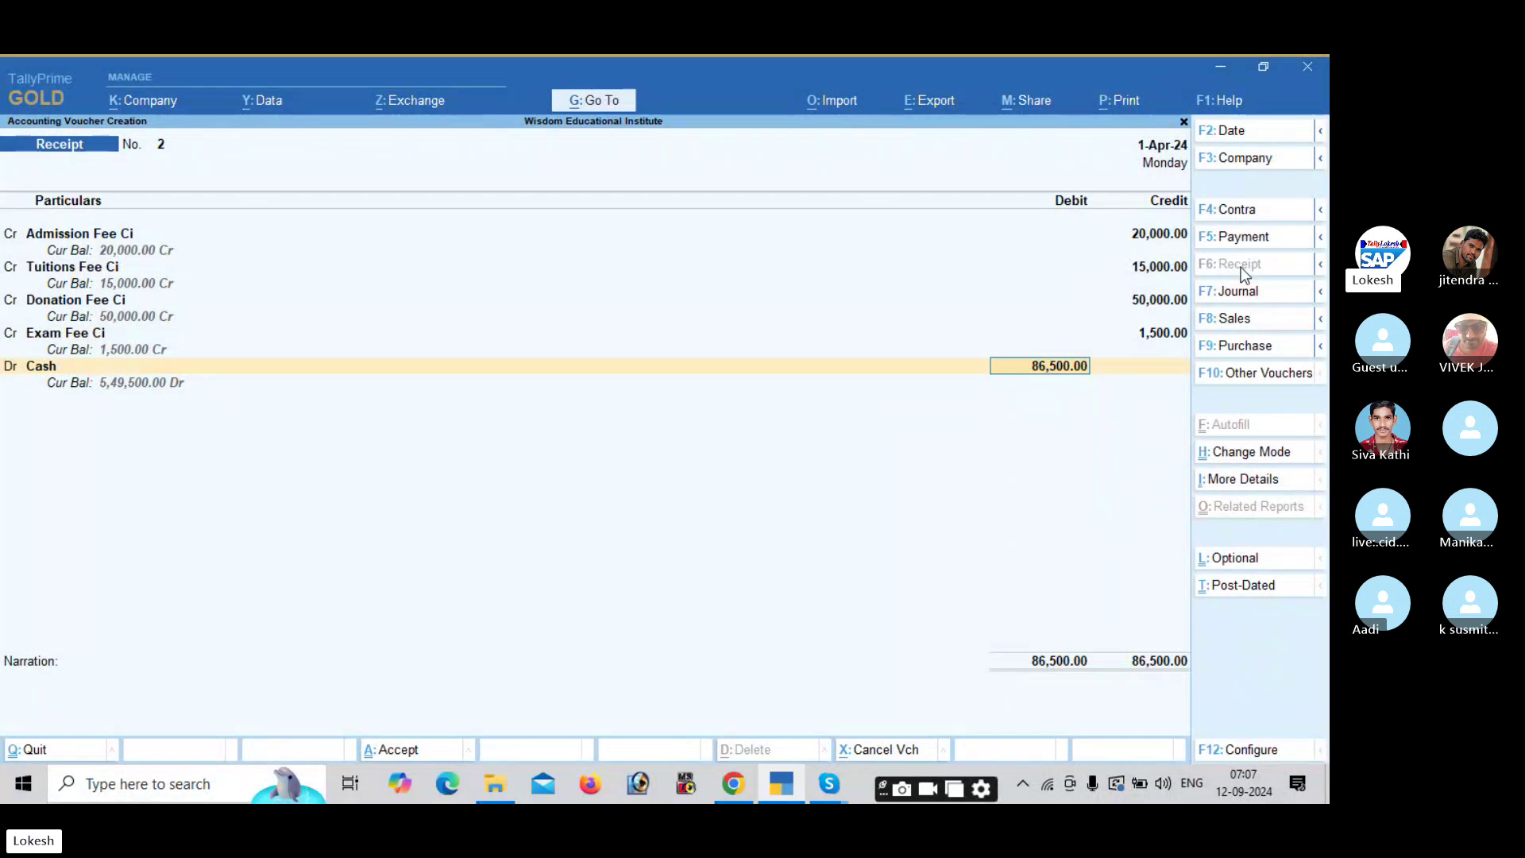
key(Return)
key(Return)
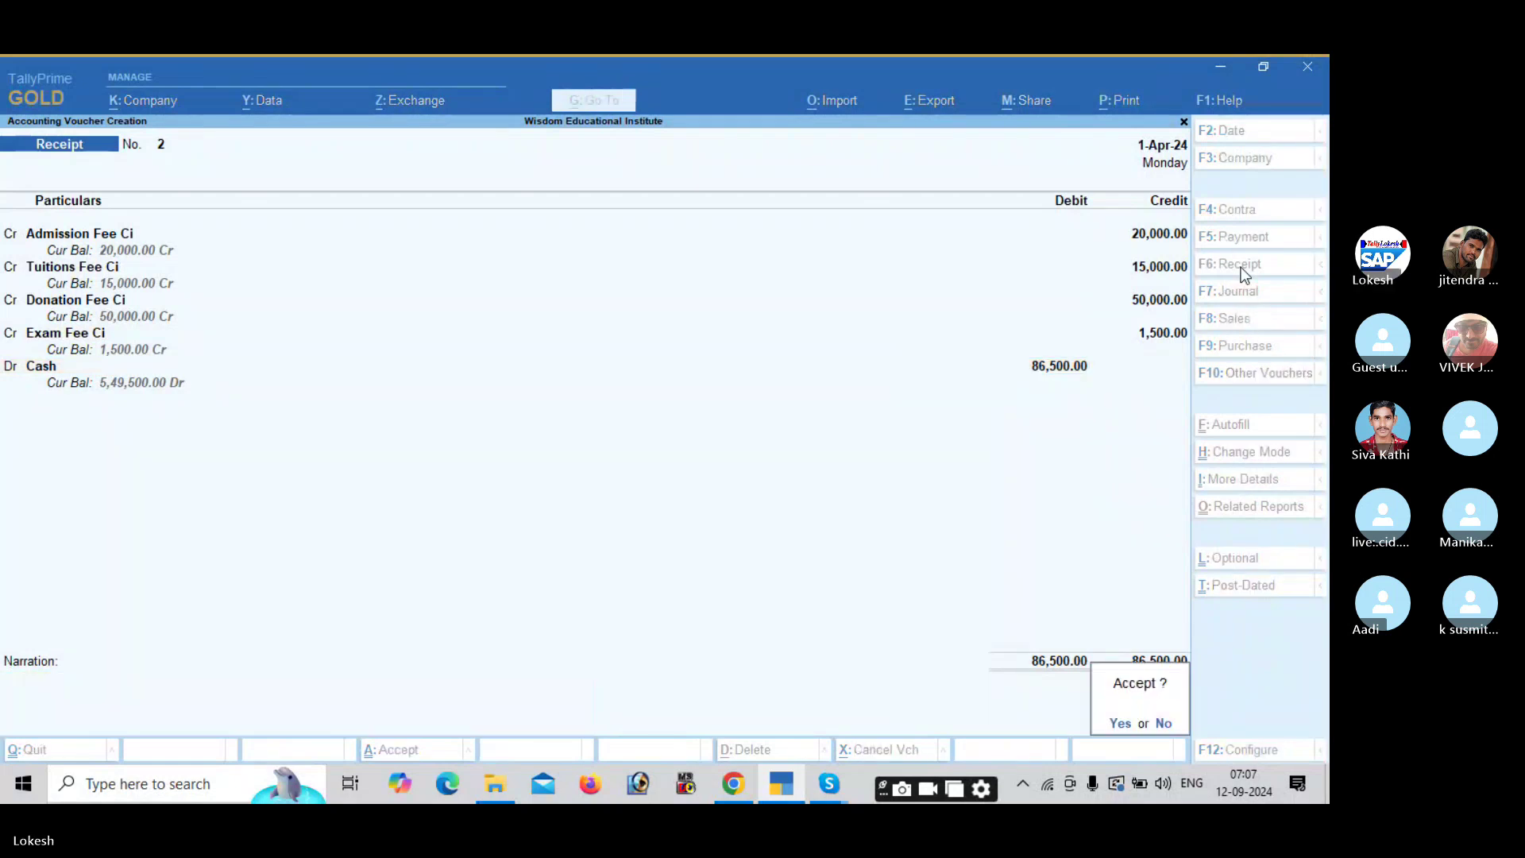
key(Return)
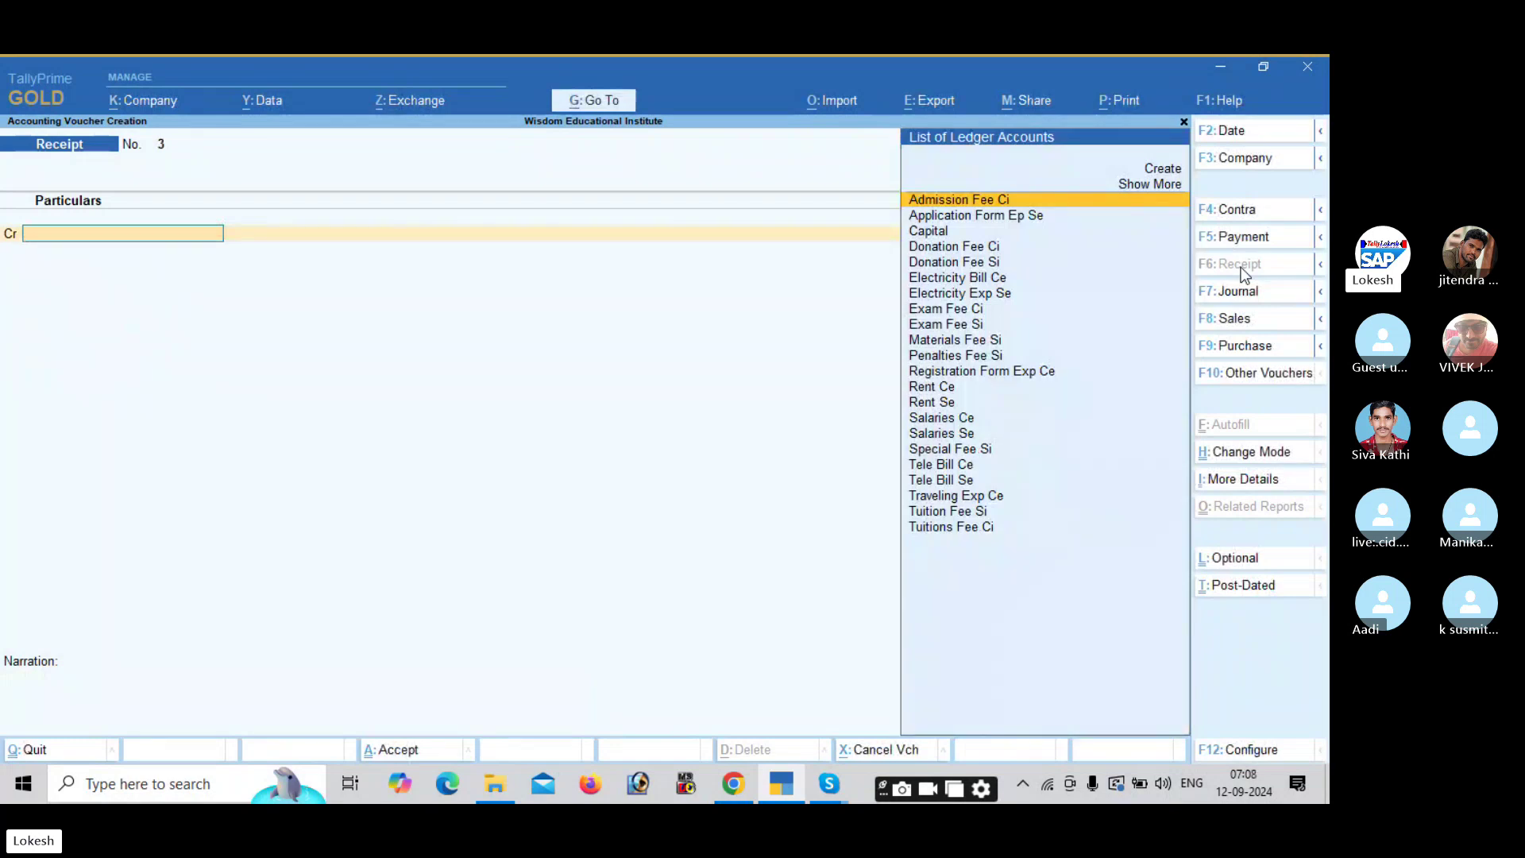
Start a new payment voucher and debit Salaries Se with 12,000.
click(1269, 237)
text(Sal)
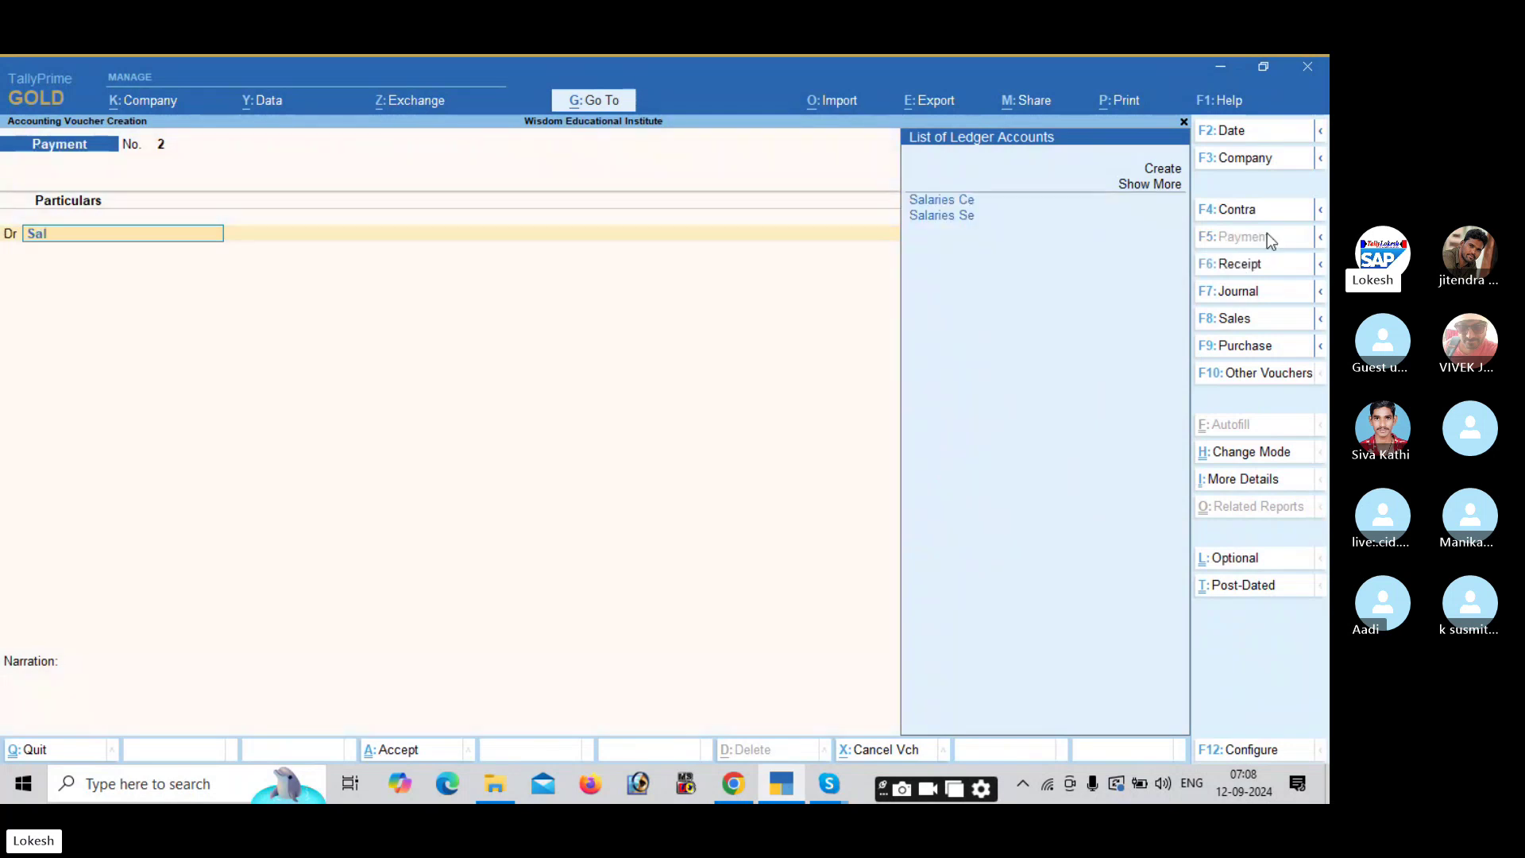
key(Down)
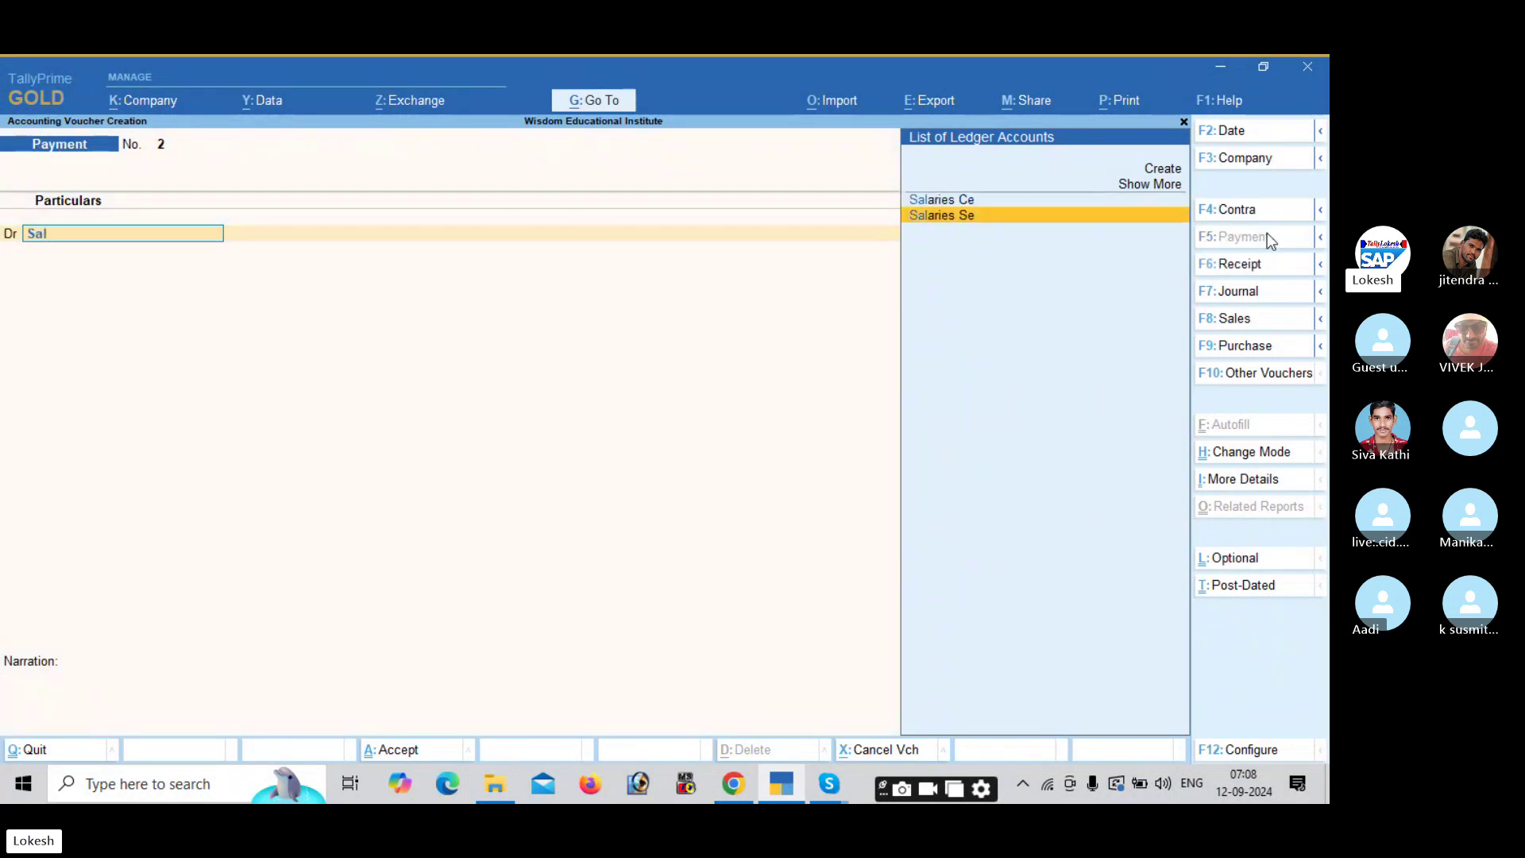
key(Return)
text(12000)
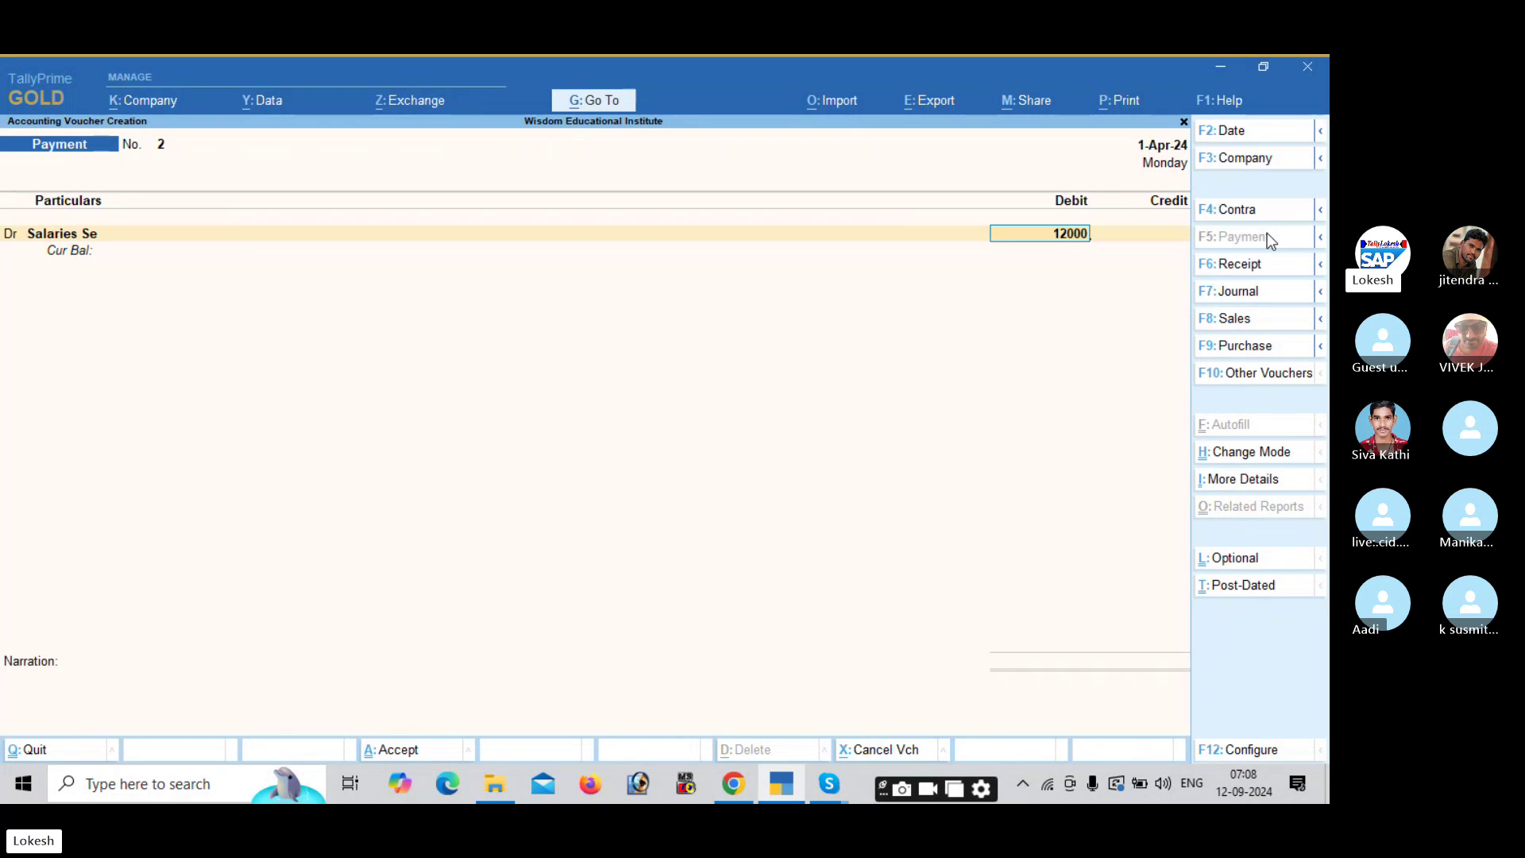
key(Return)
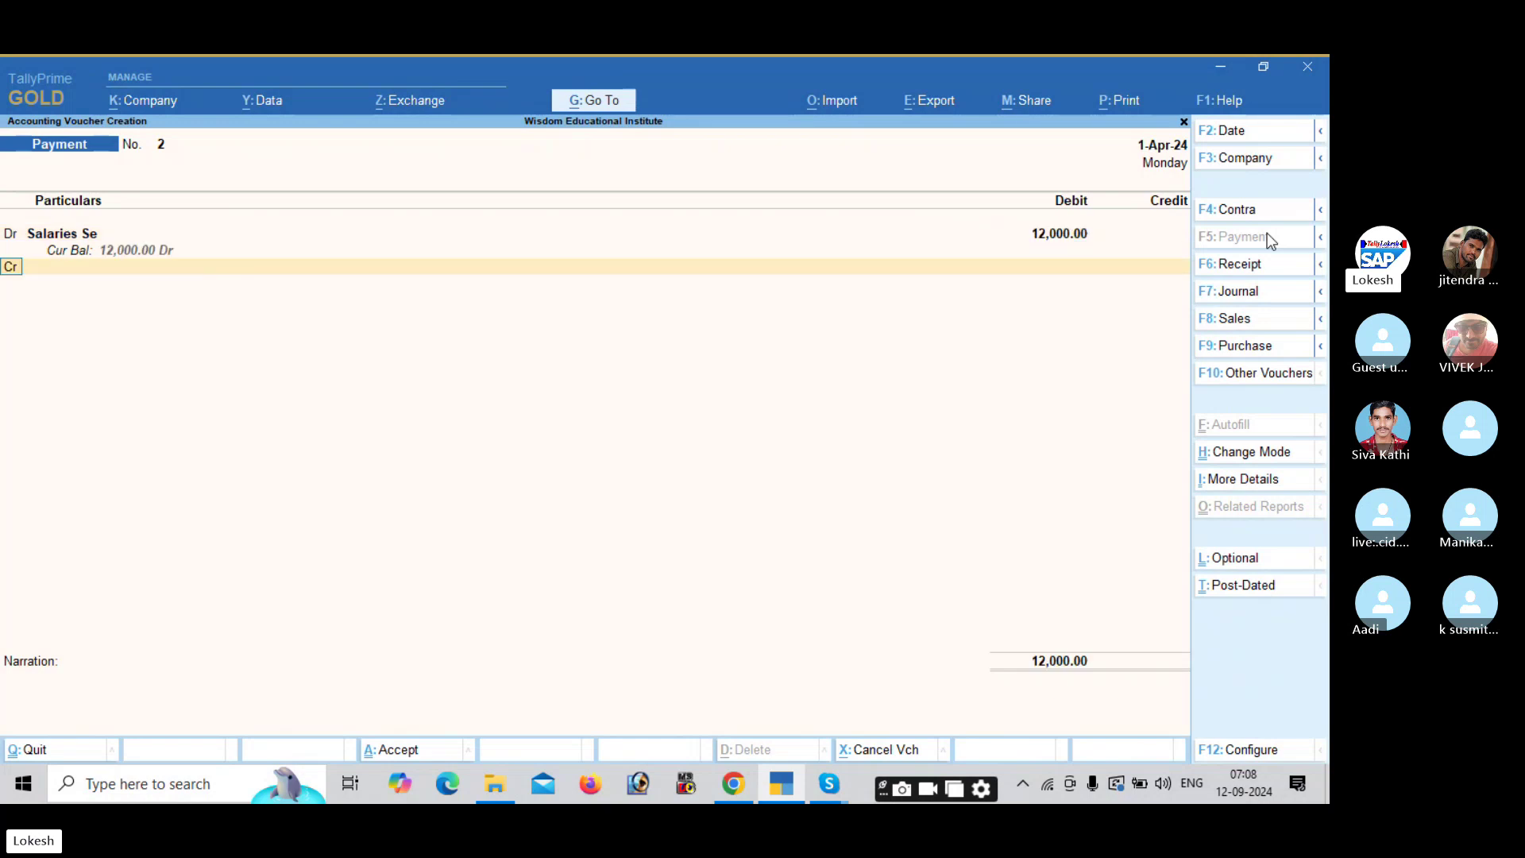
Add a debit line for Rent Se of 15,000 to the payment voucher.
text(d)
key(Return)
text(Re)
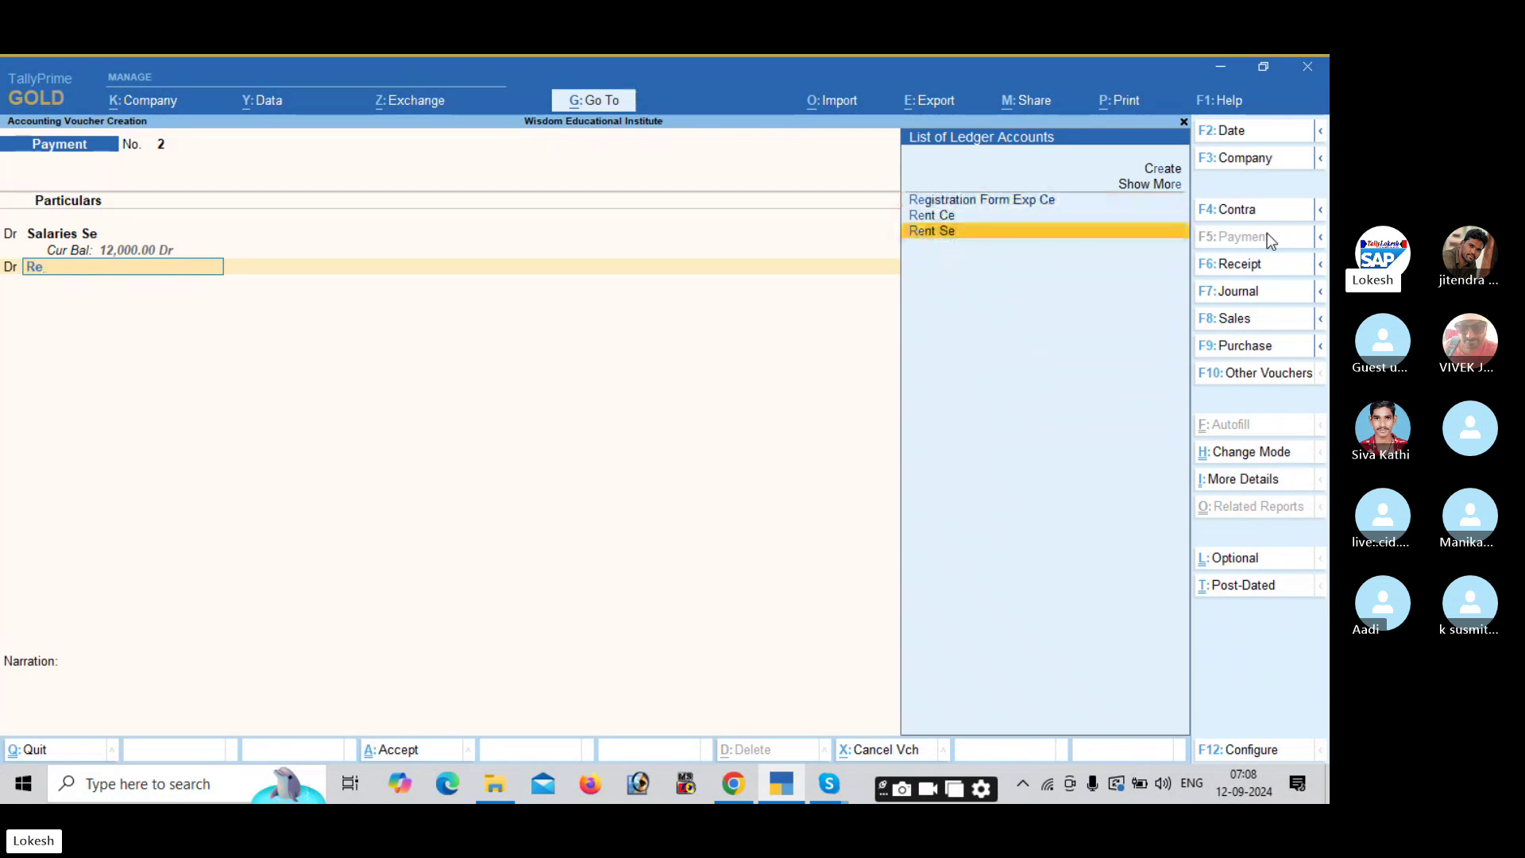
key(Return)
text(15000)
key(Return)
Add a debit line for Application Form Ep Se of 2,000 to the payment voucher.
text(d)
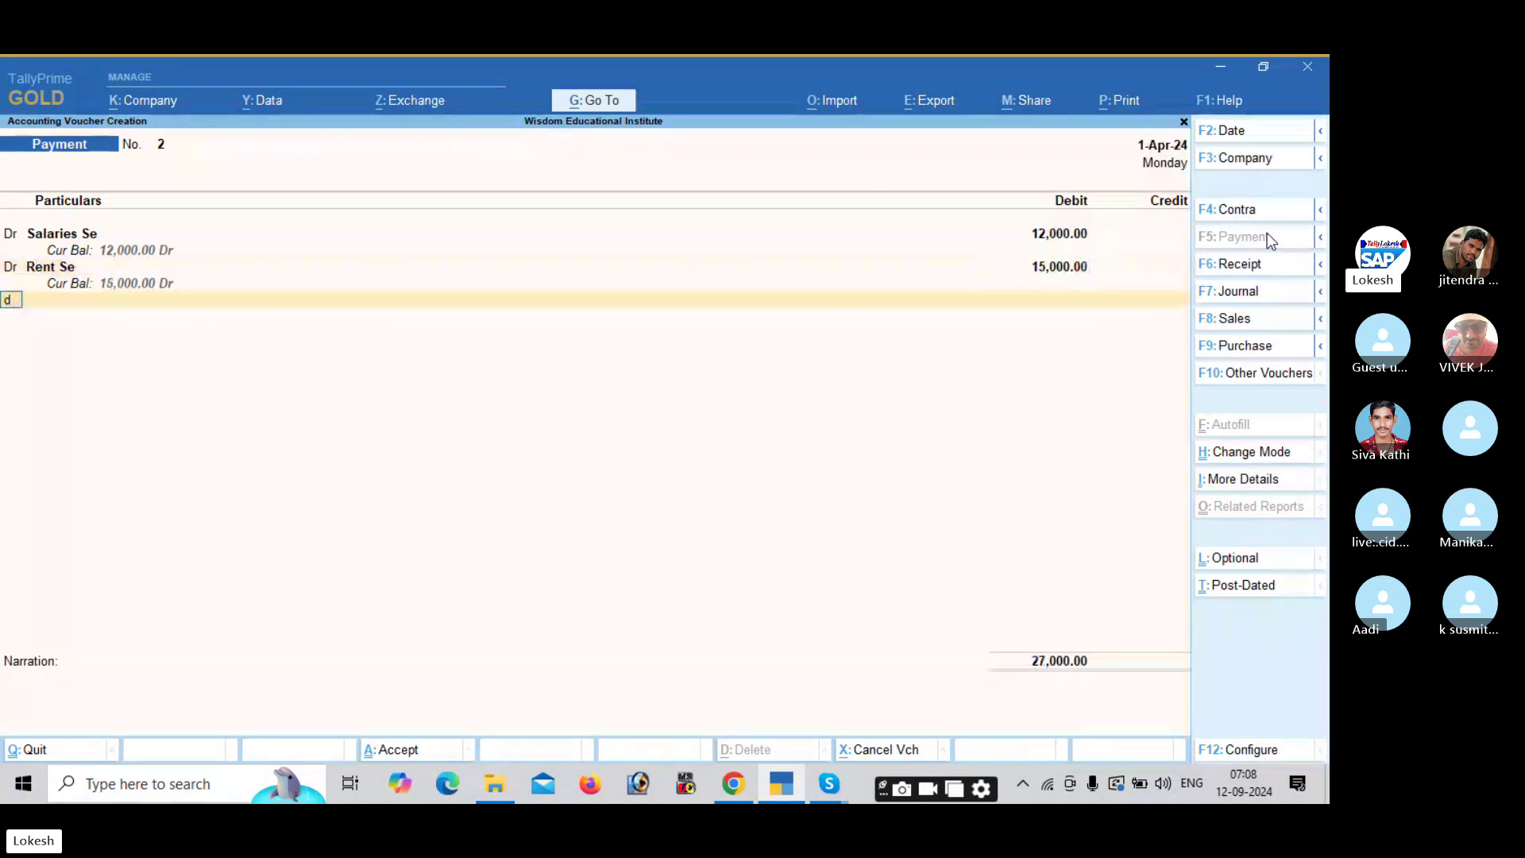
key(Return)
text(ap)
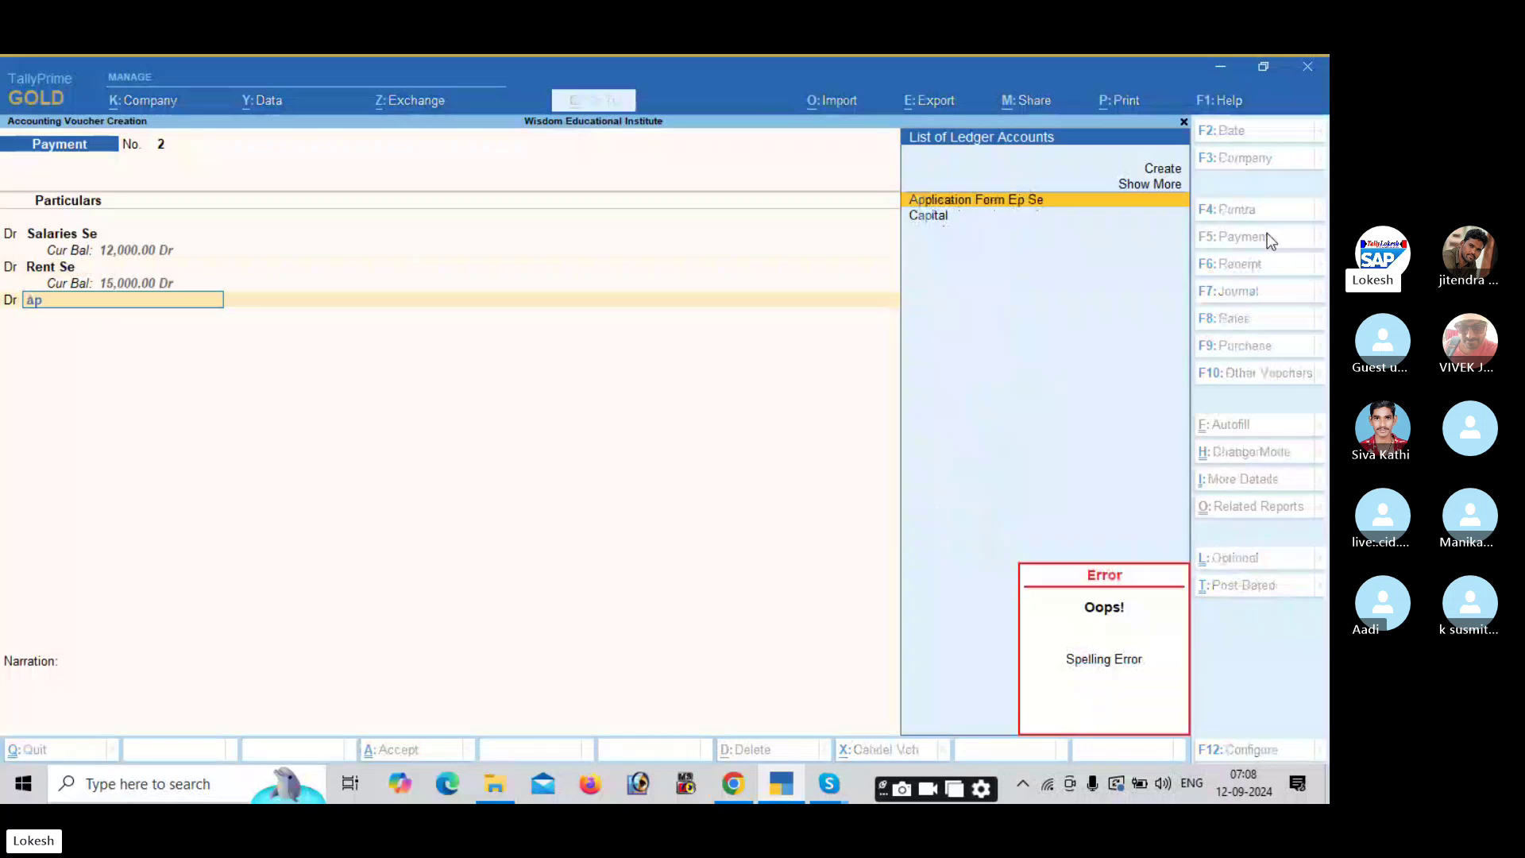
key(Return)
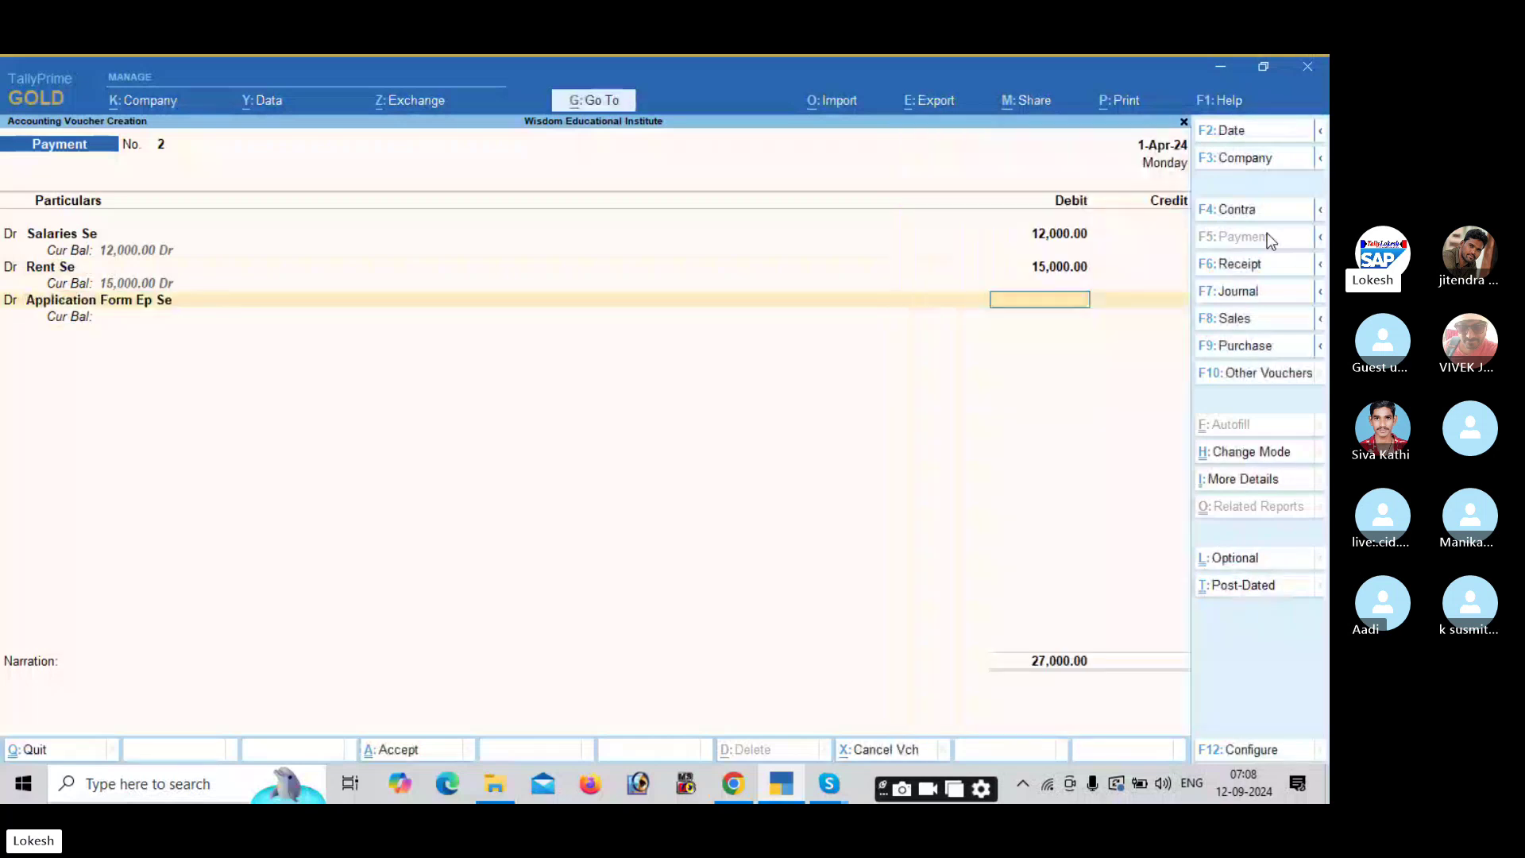
text(2,0)
text(000)
key(Return)
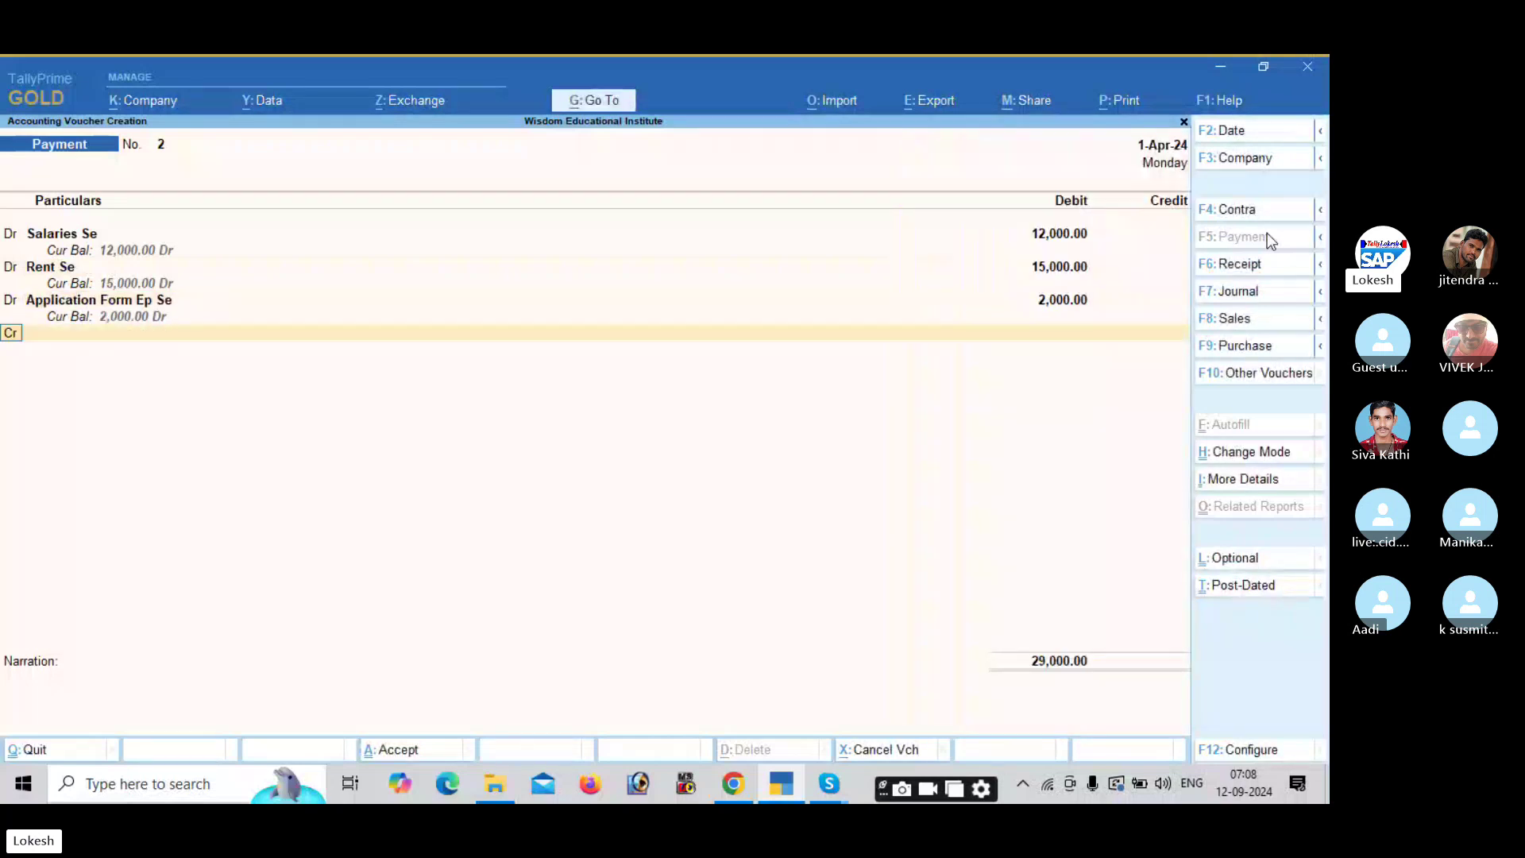
Add a debit line for Electricity Exp Se of 4,000 to the payment voucher.
text(d)
key(Return)
text(El)
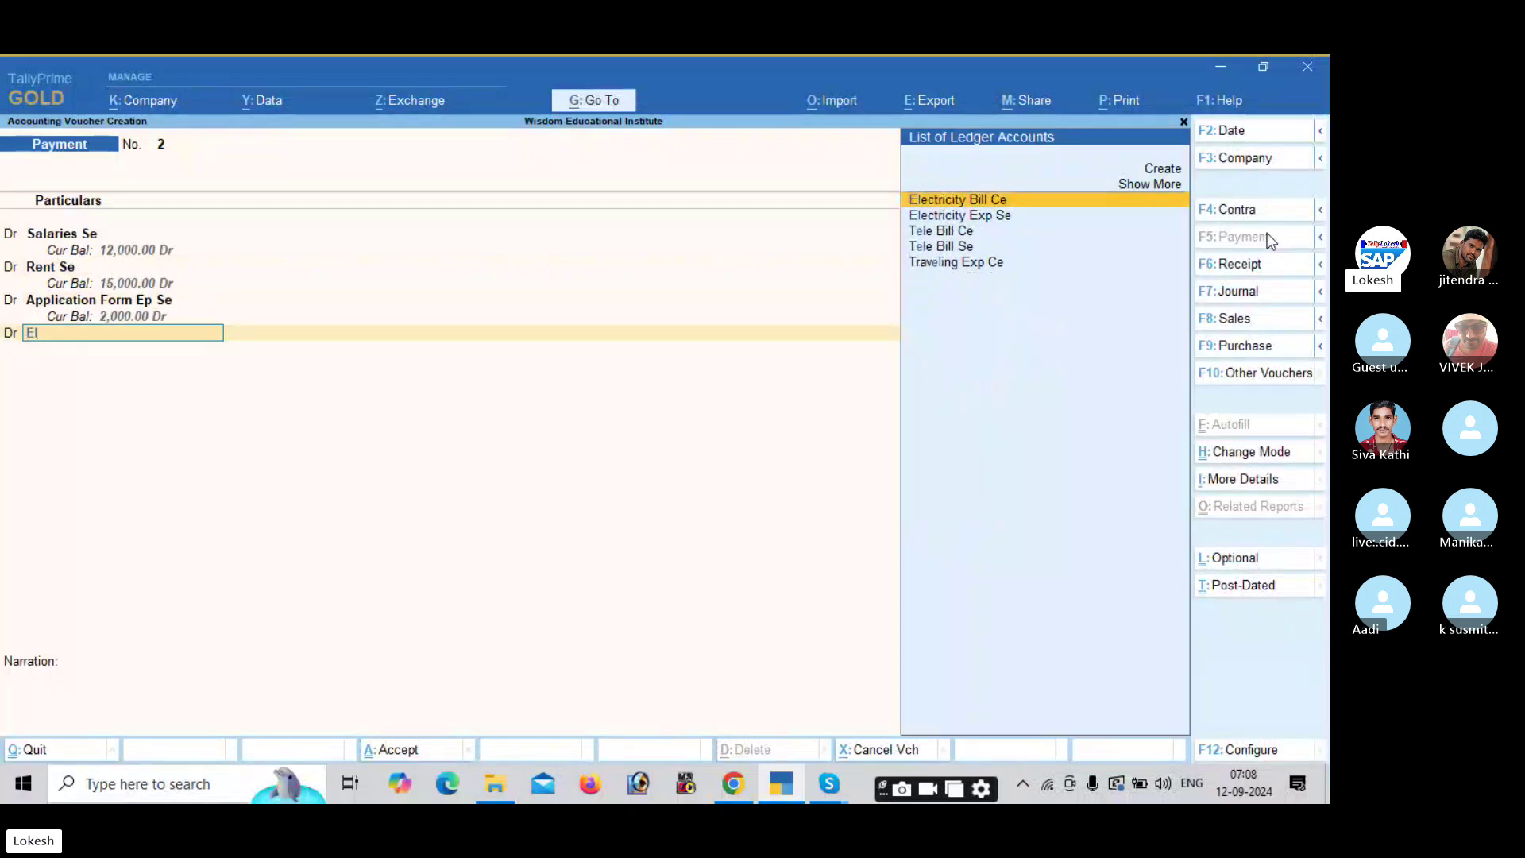
key(Down)
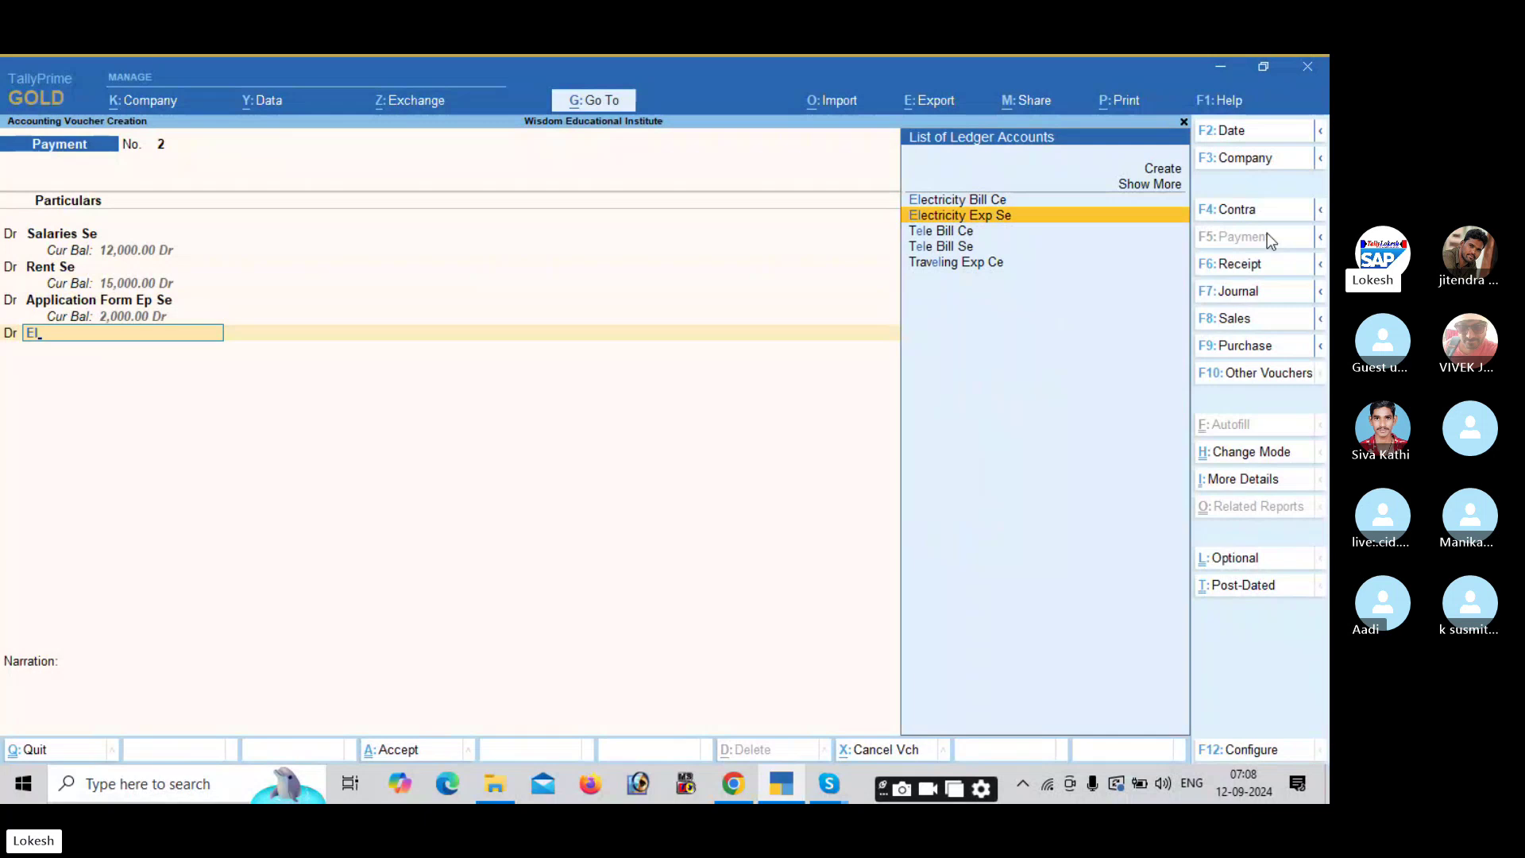
key(Return)
text(4)
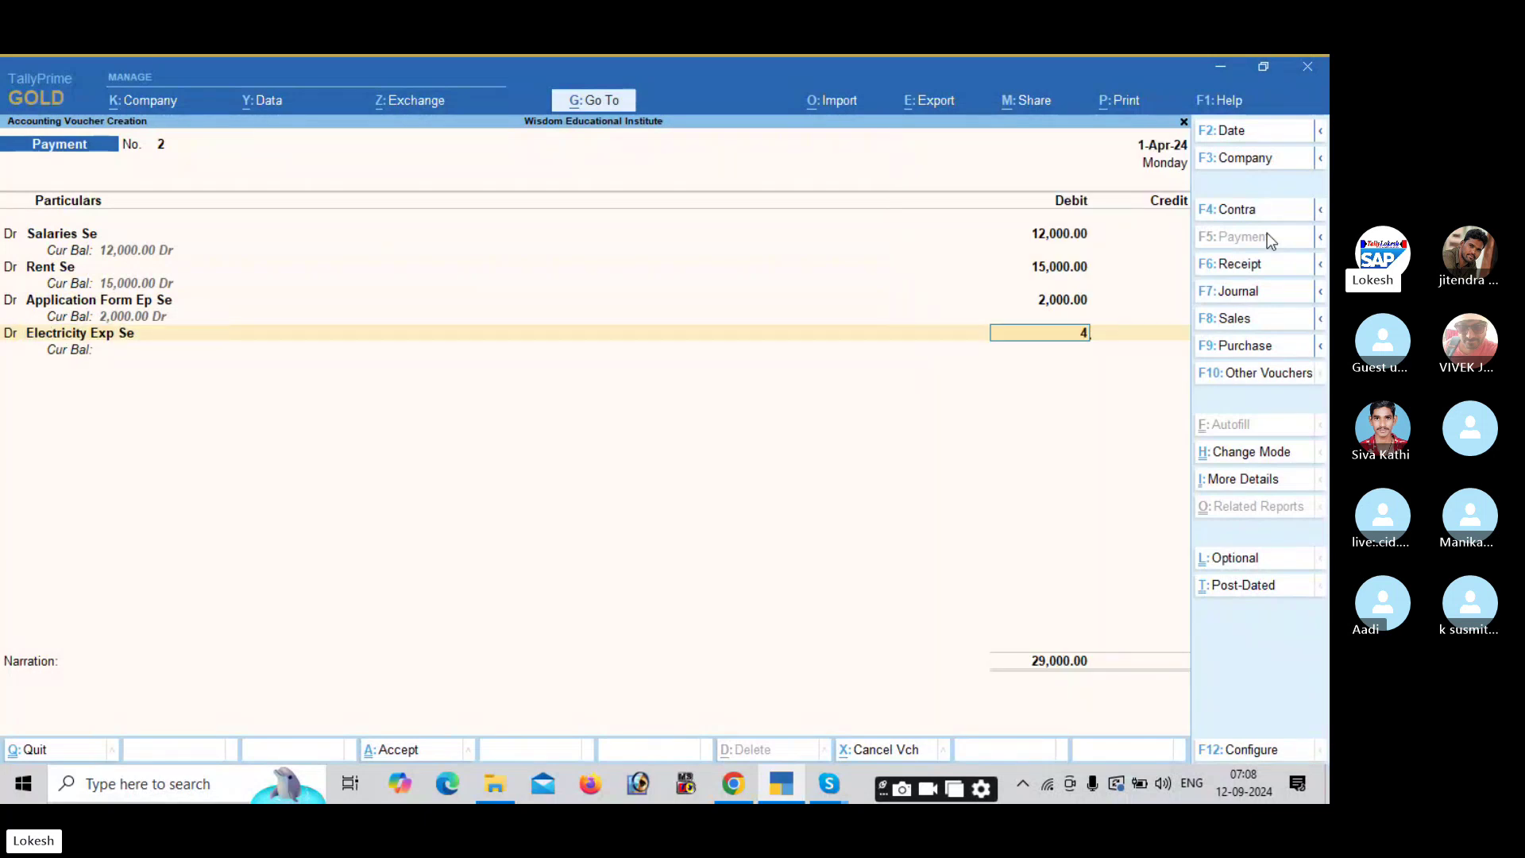
text(,000)
key(Return)
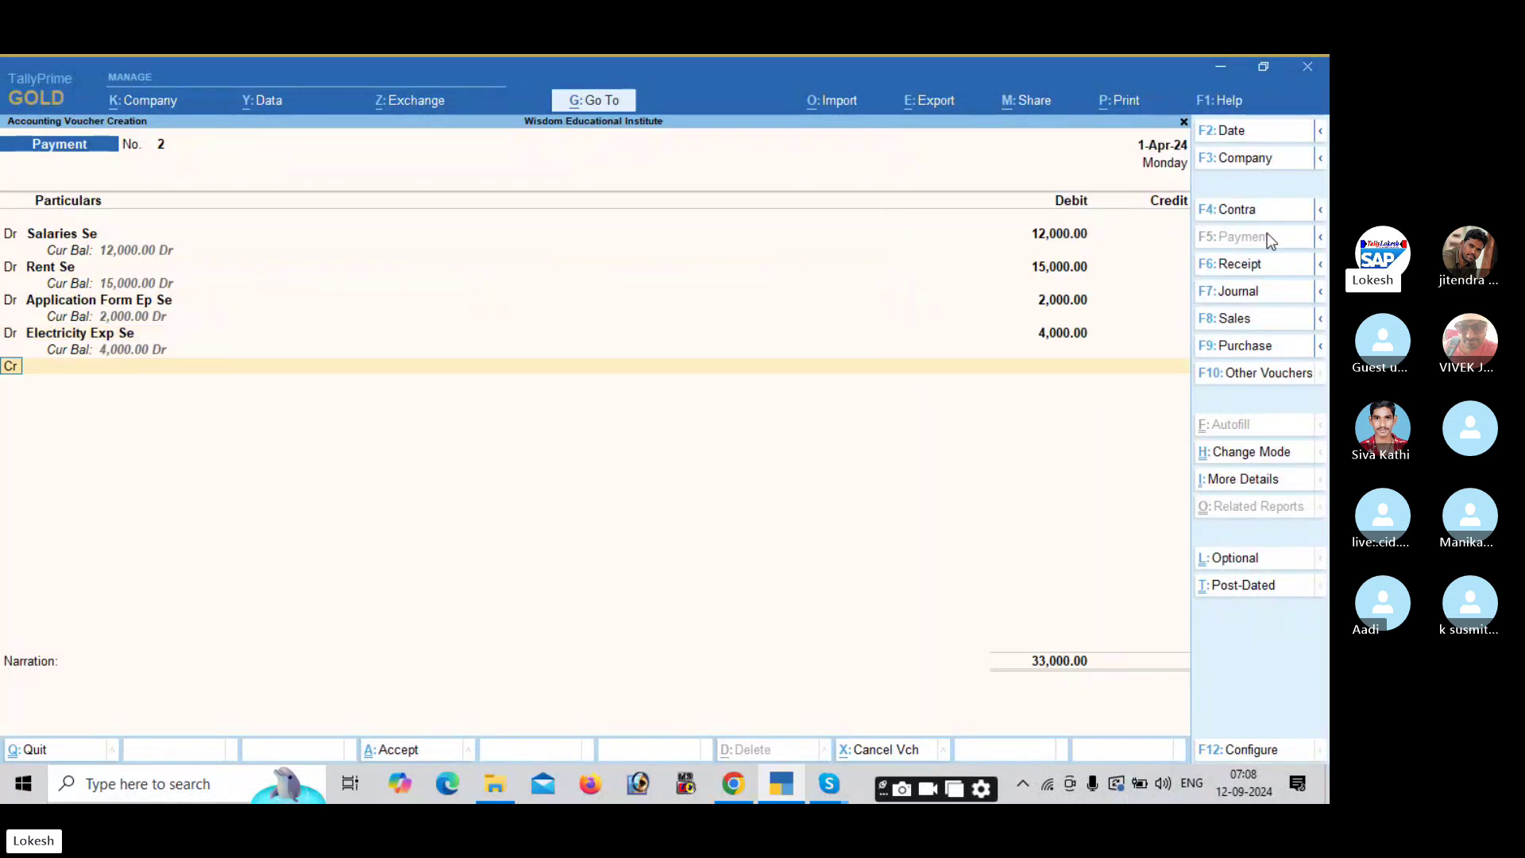
Add a debit line for Tele Bill Se of 3,000 to the payment voucher.
text(d)
key(Return)
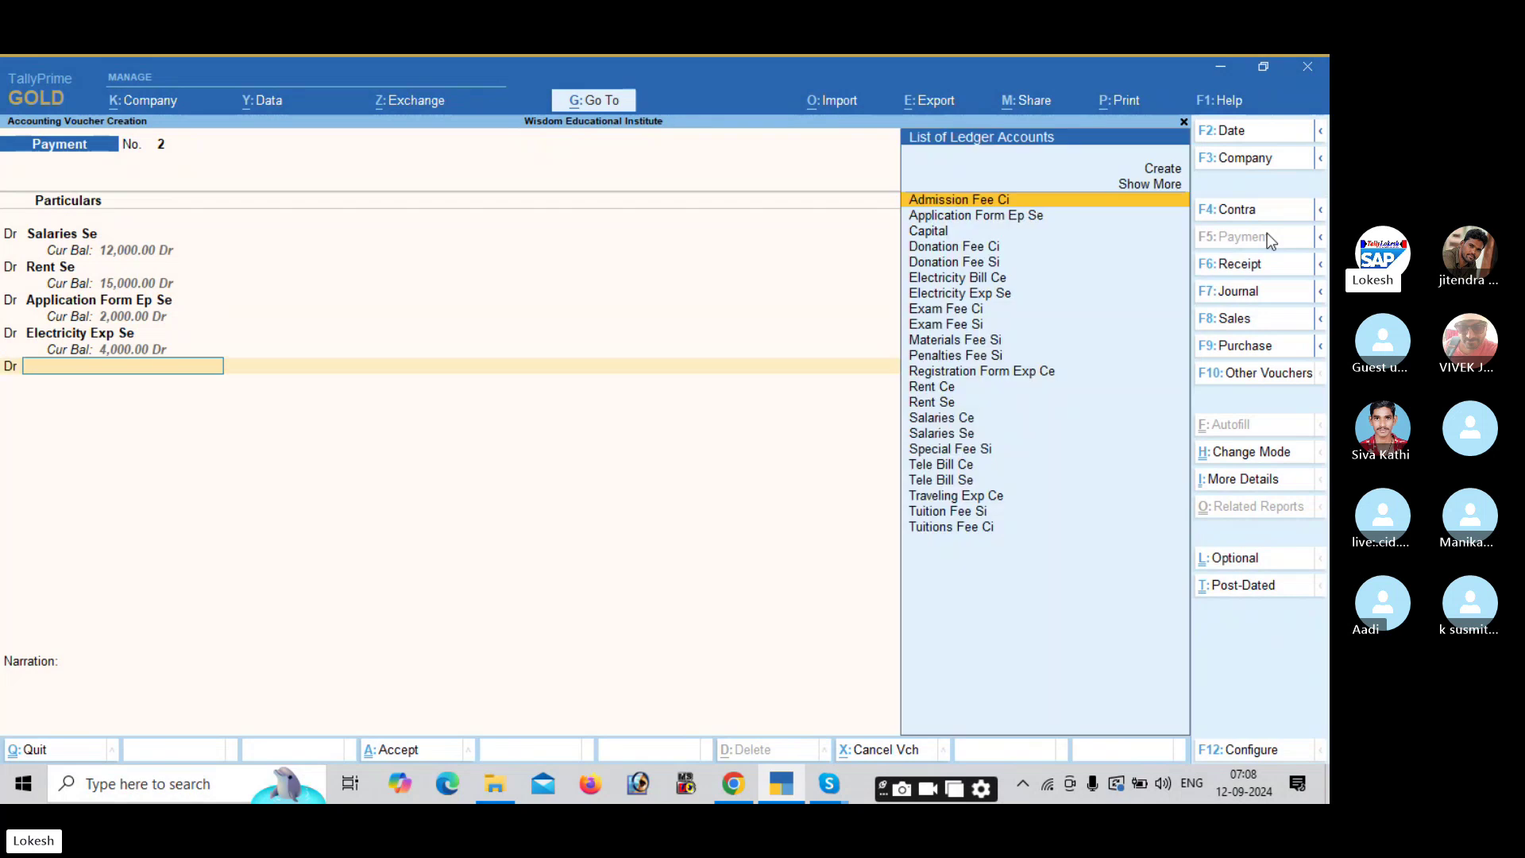
text(tele)
key(Down)
key(Return)
text(3000)
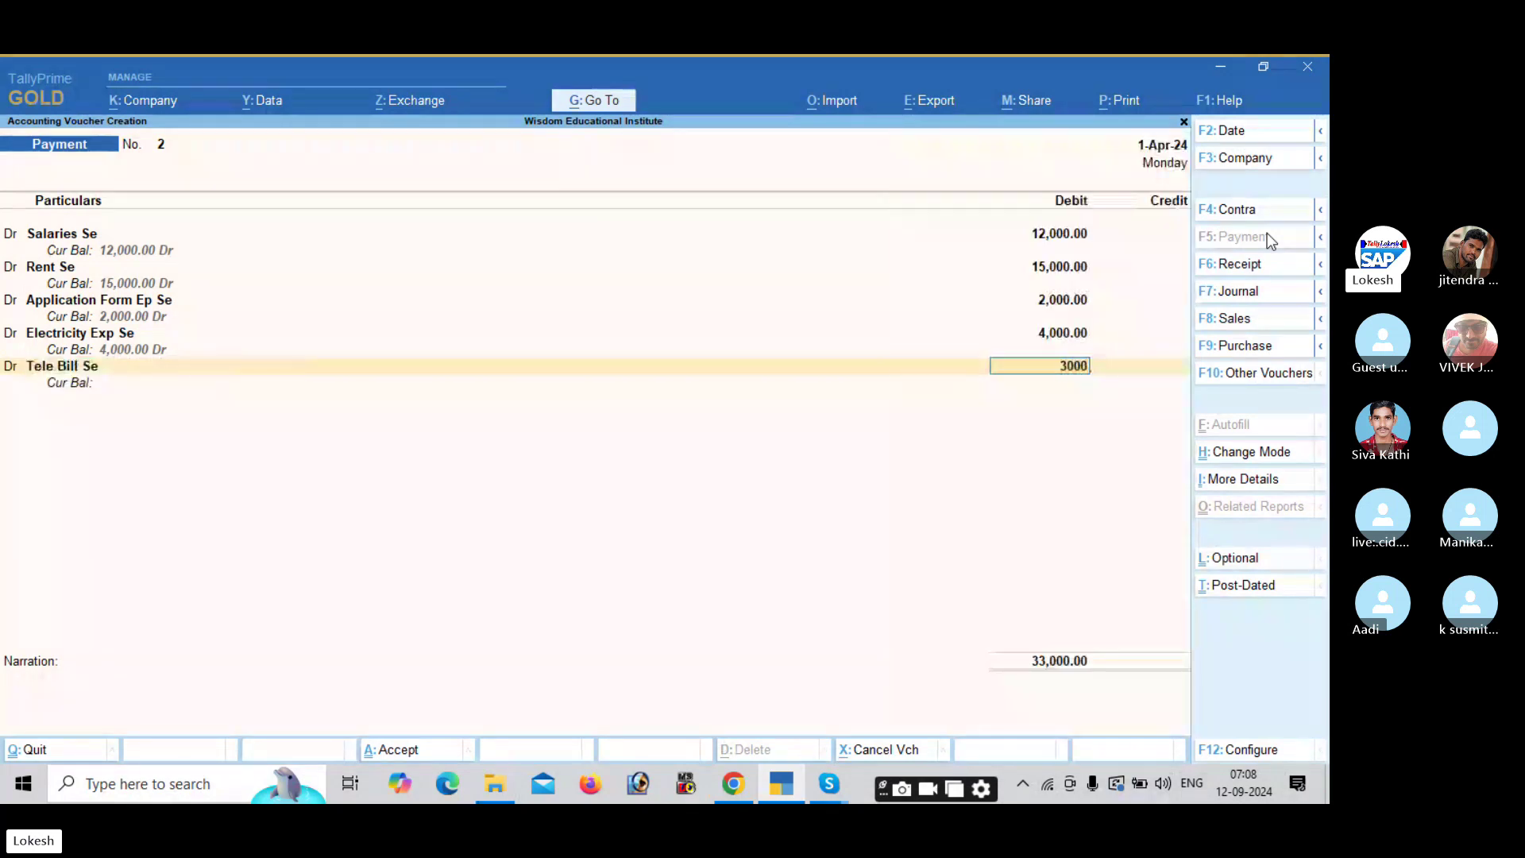
key(Return)
Credit Cash with the full 36,000 in the school expenses payment voucher.
key(Return)
text(cash)
key(Return)
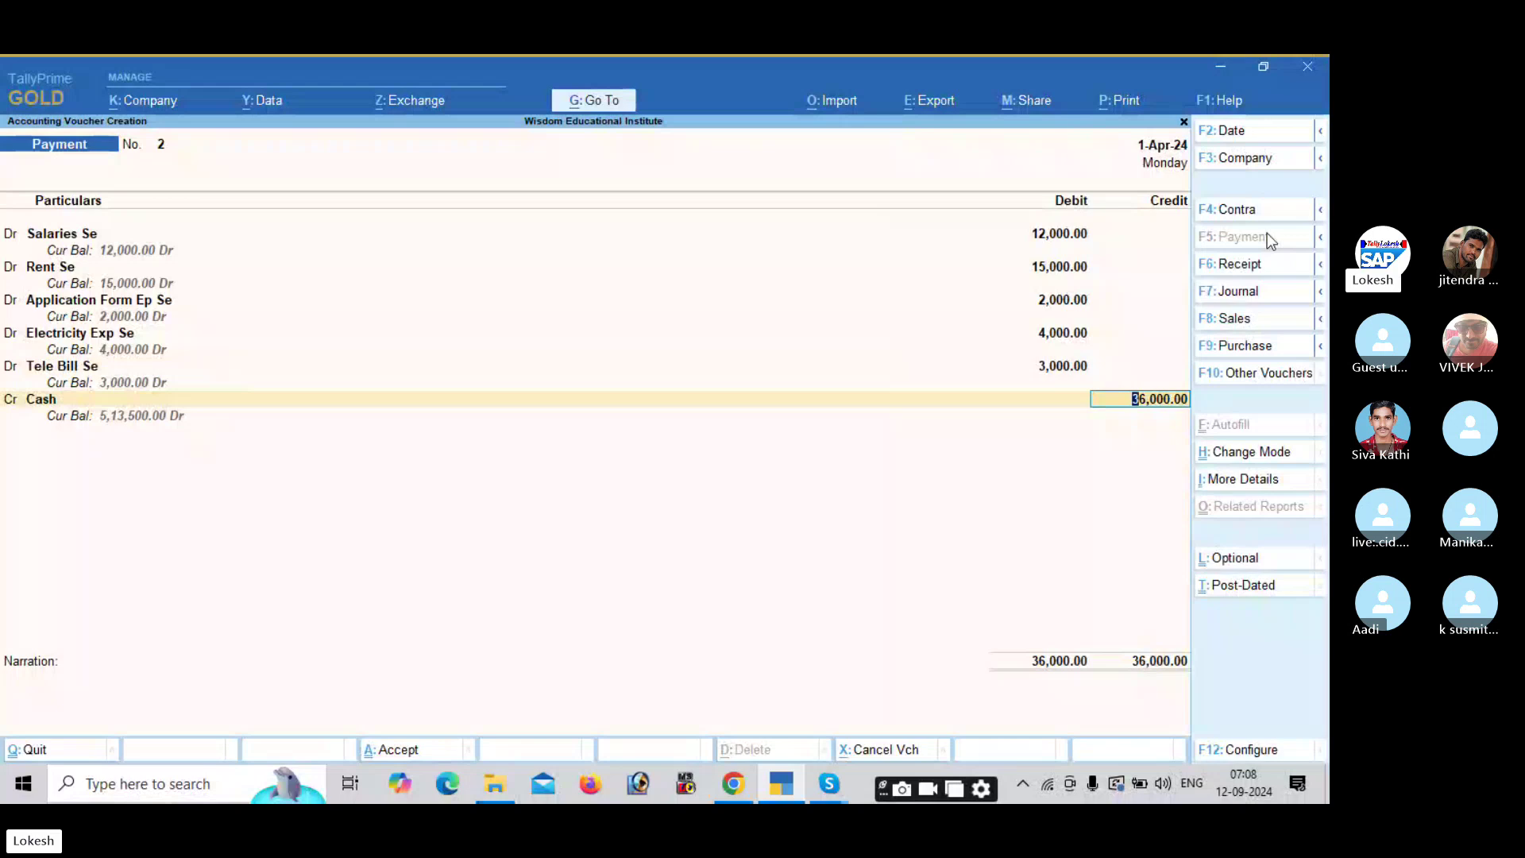
Start a new receipt voucher and credit Donation Fee Si with 22,000.
click(1268, 266)
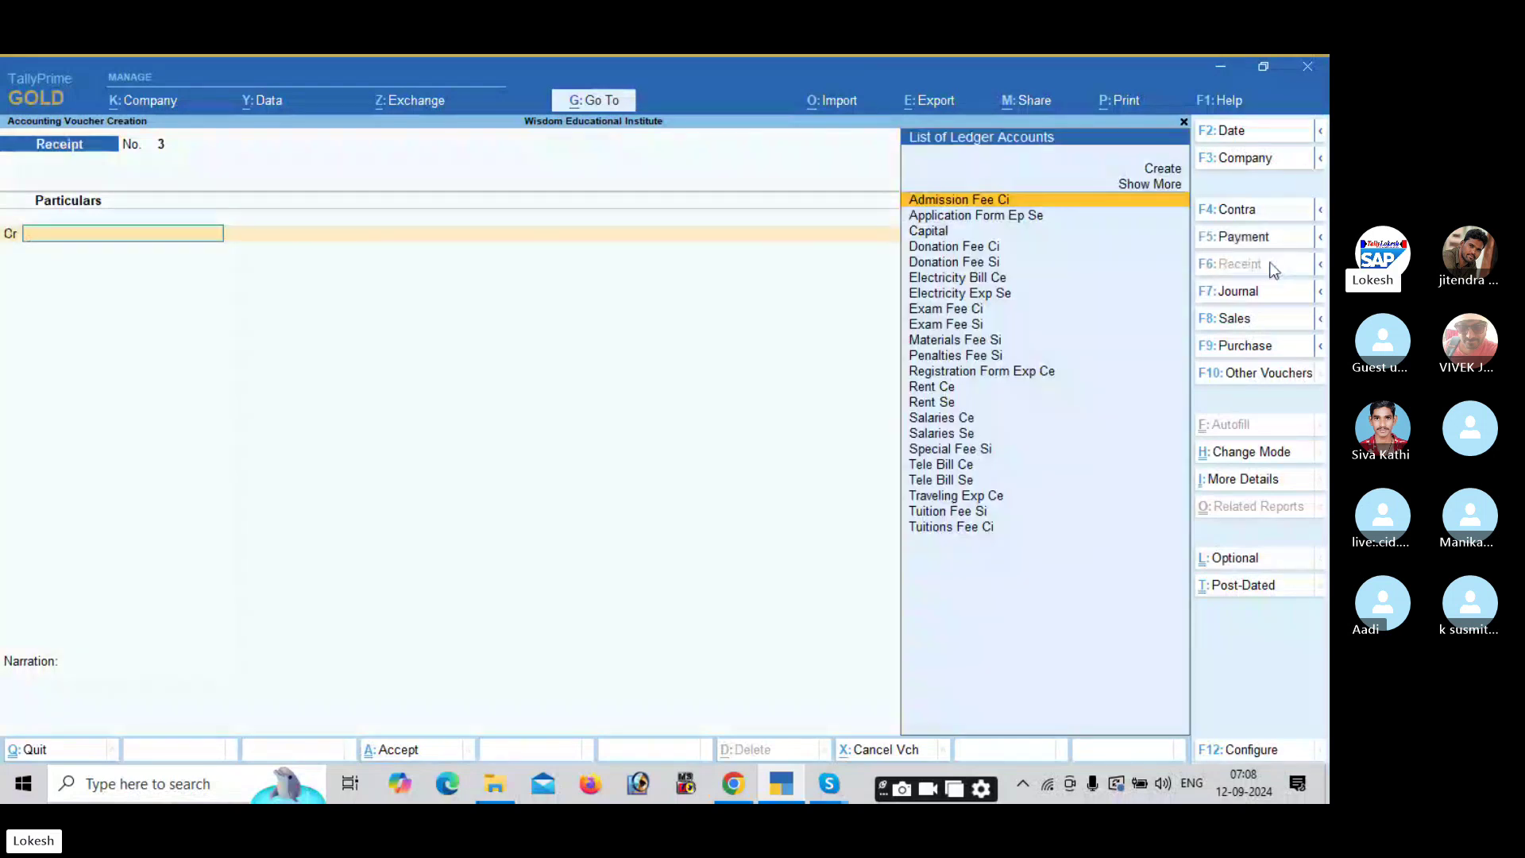
text(Don)
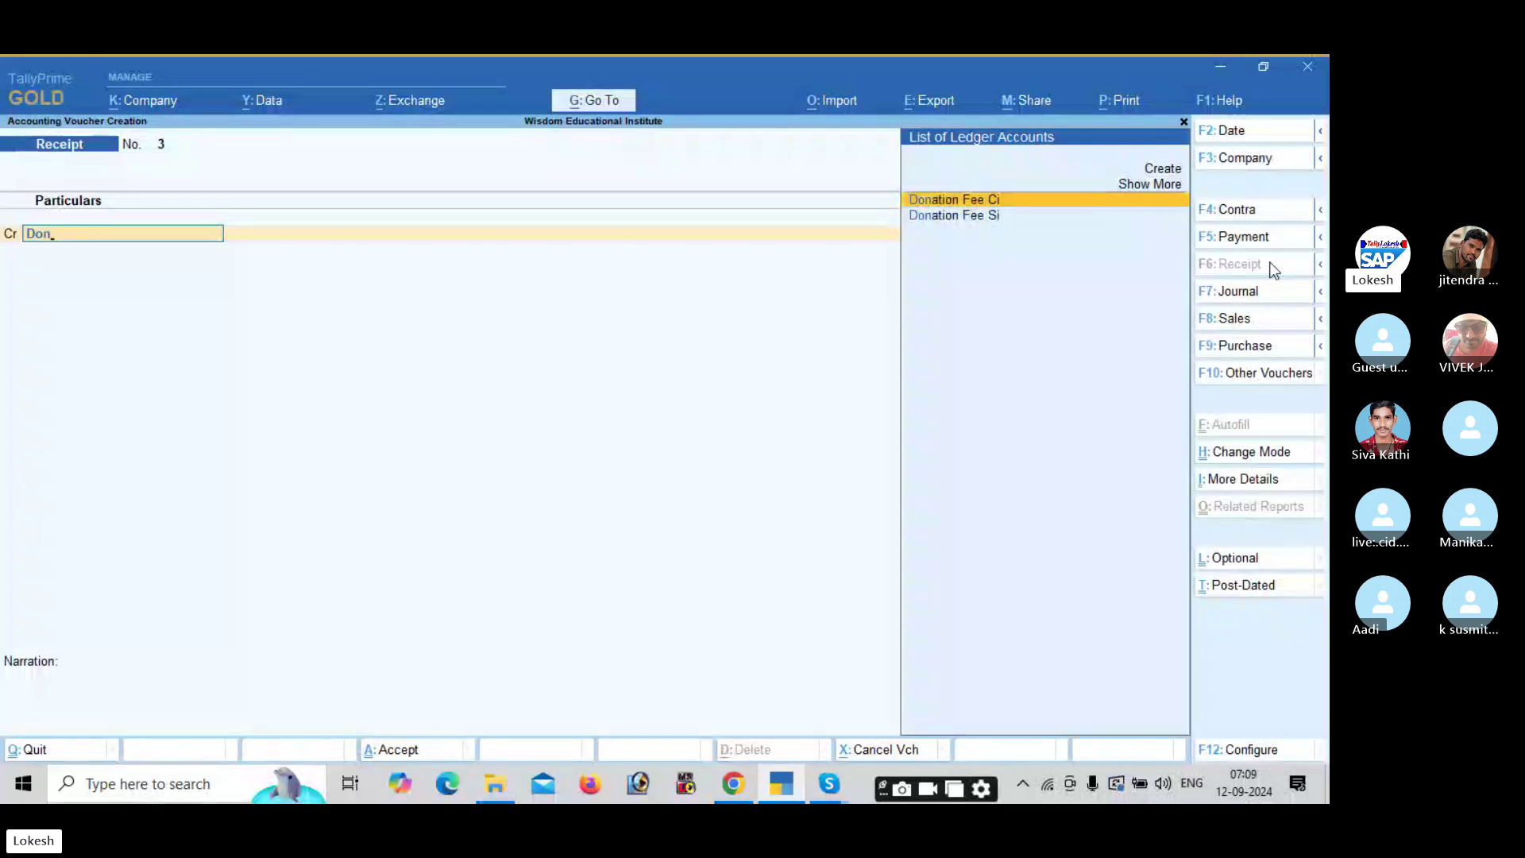
key(Down)
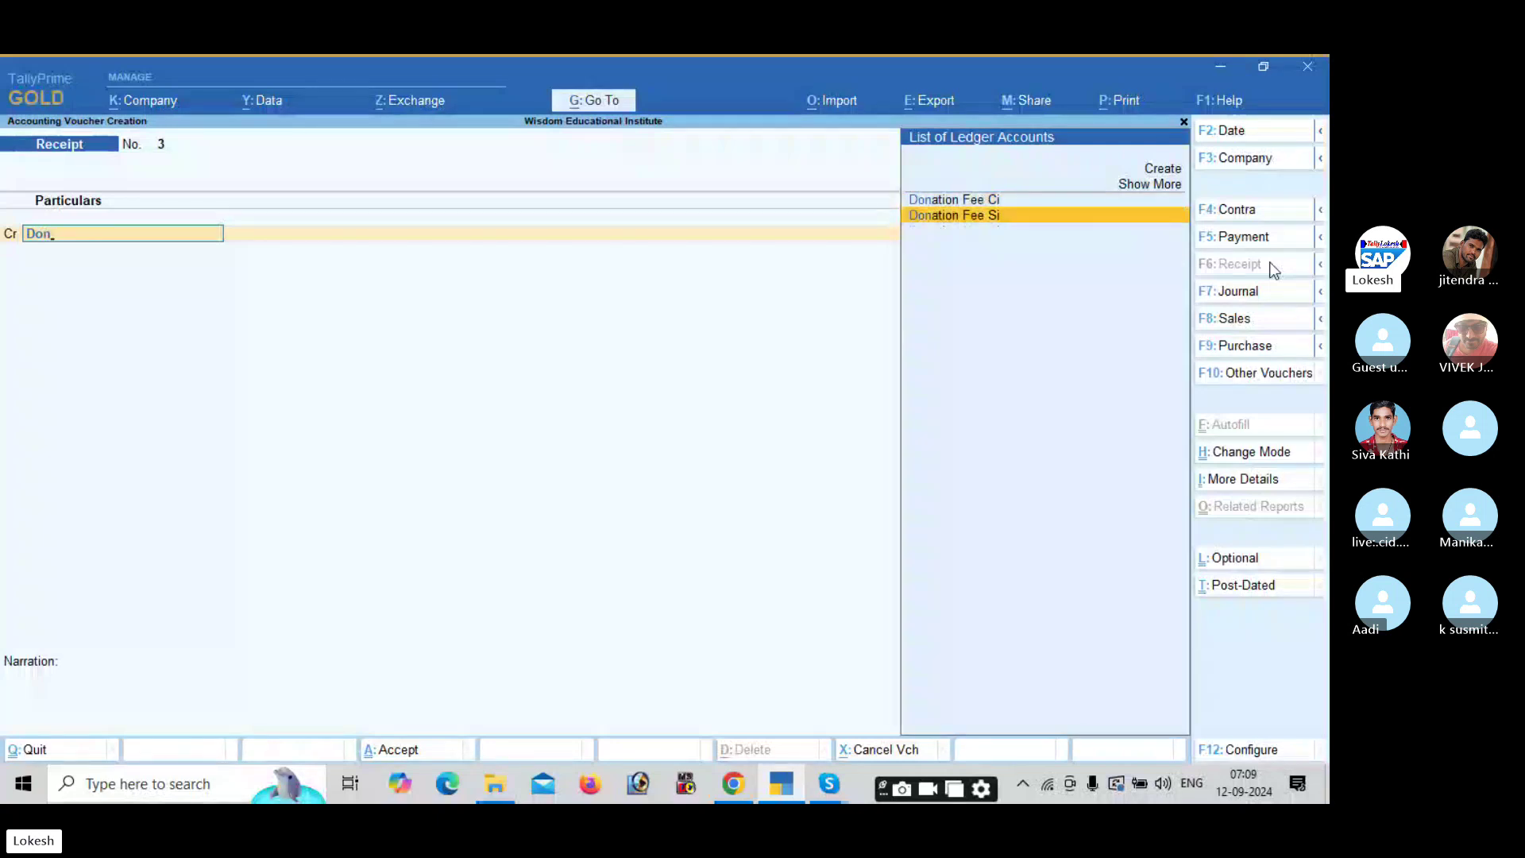
key(Return)
text(22)
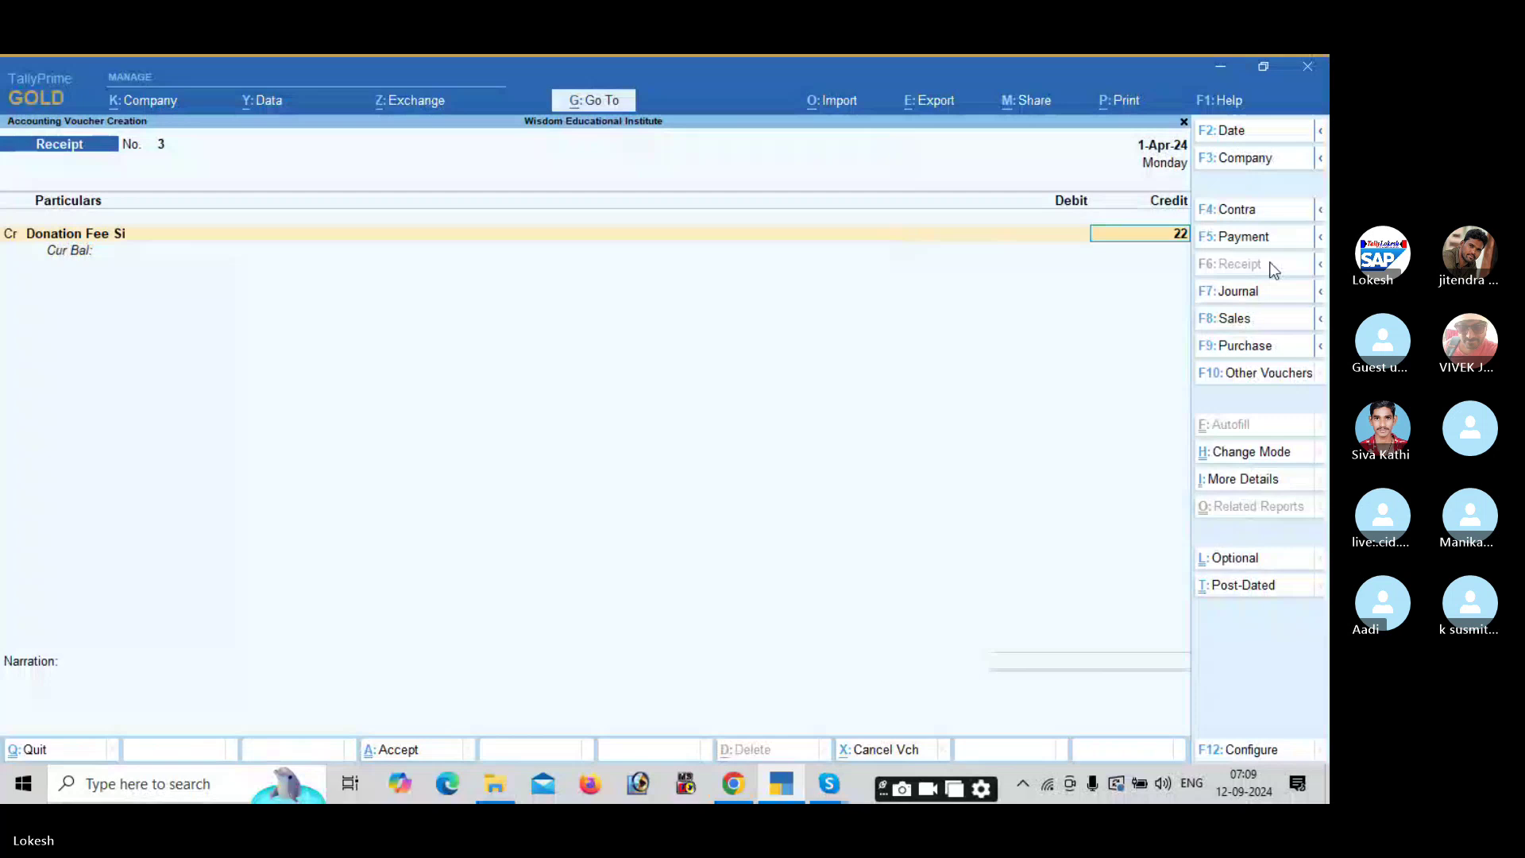
text(,000)
key(Return)
Add a credit line for Tuition Fee Si of 10,000 to the receipt voucher.
text(c)
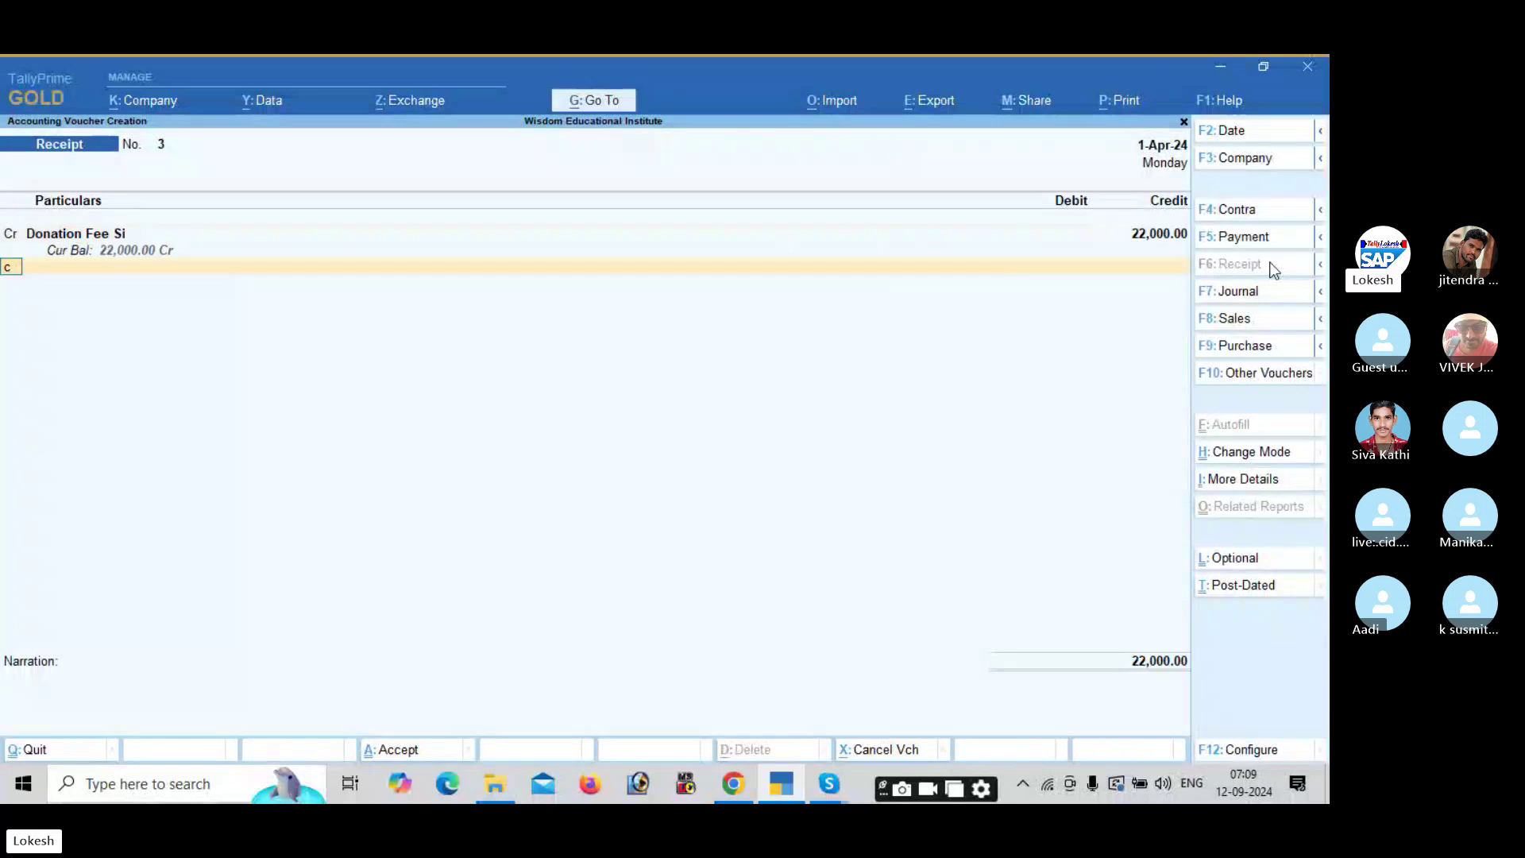
key(Return)
text(Tui)
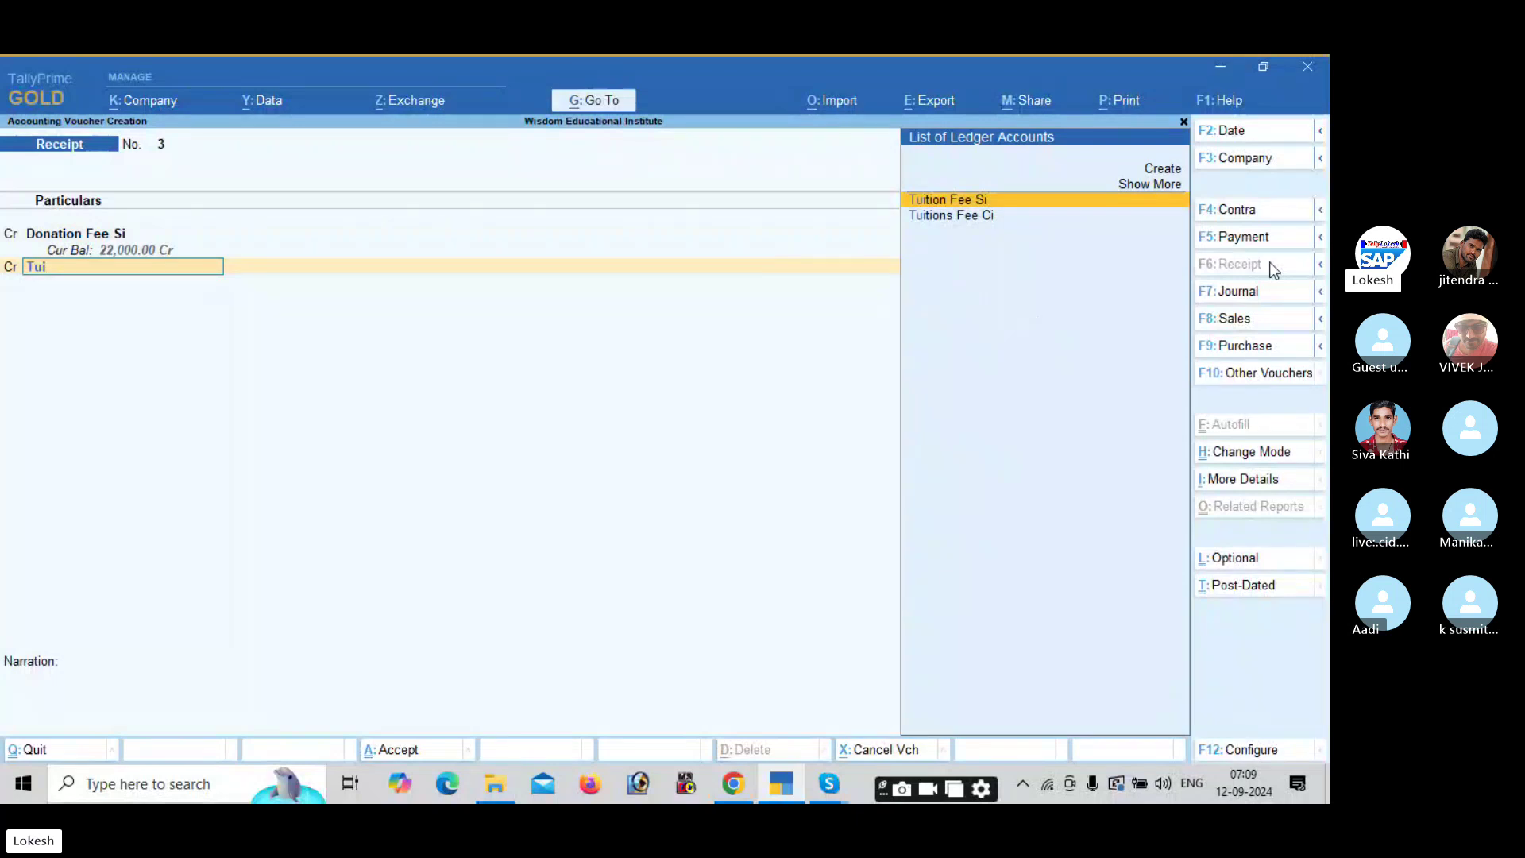
key(Return)
text(10000)
key(Return)
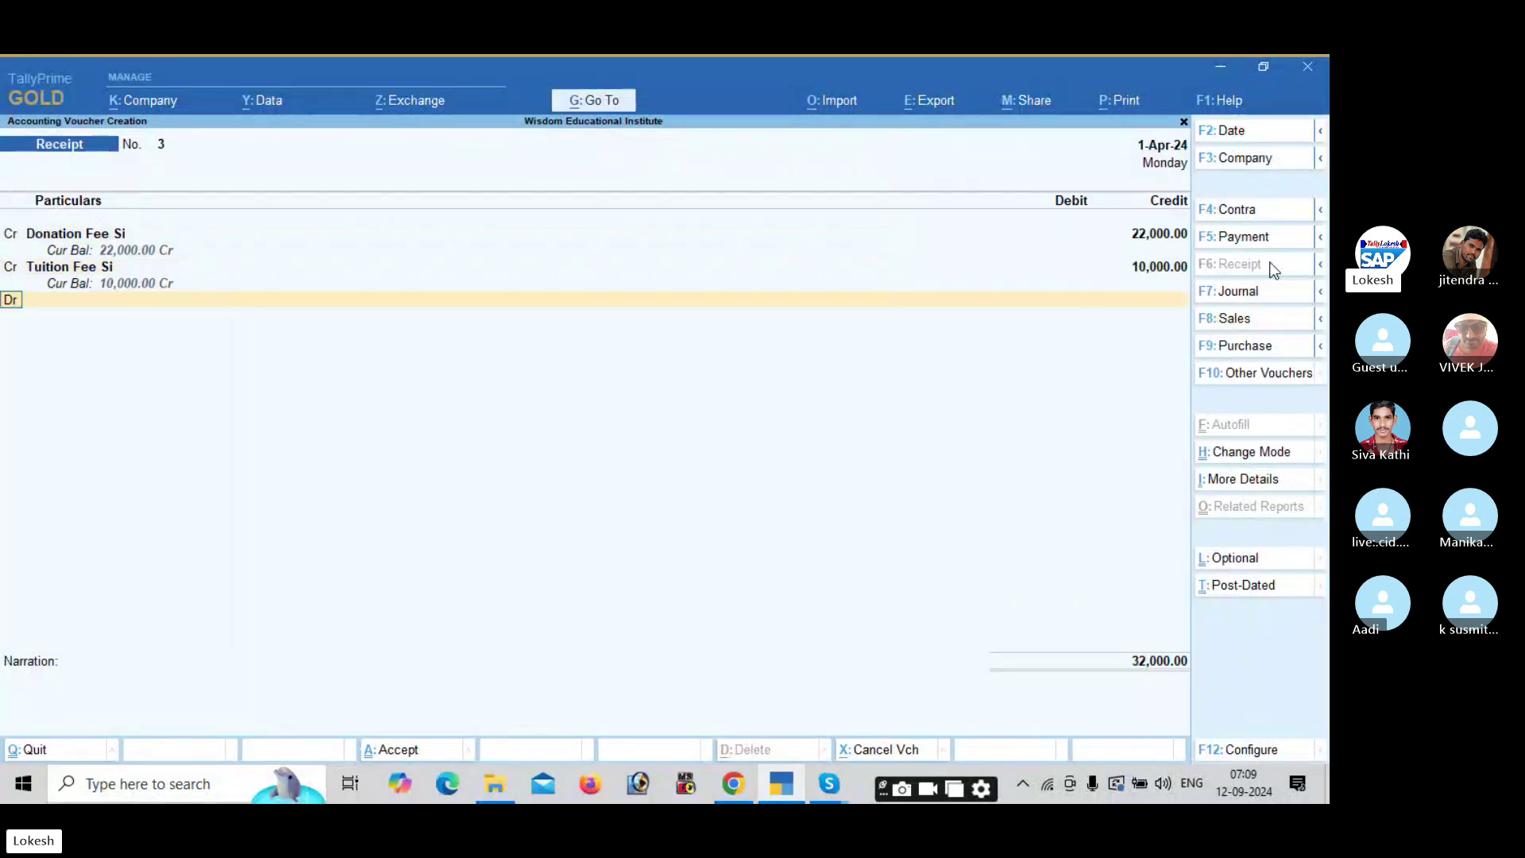
Add a credit line for Special Fee Si of 10,000 to the receipt voucher.
key(c)
key(Return)
text(sp)
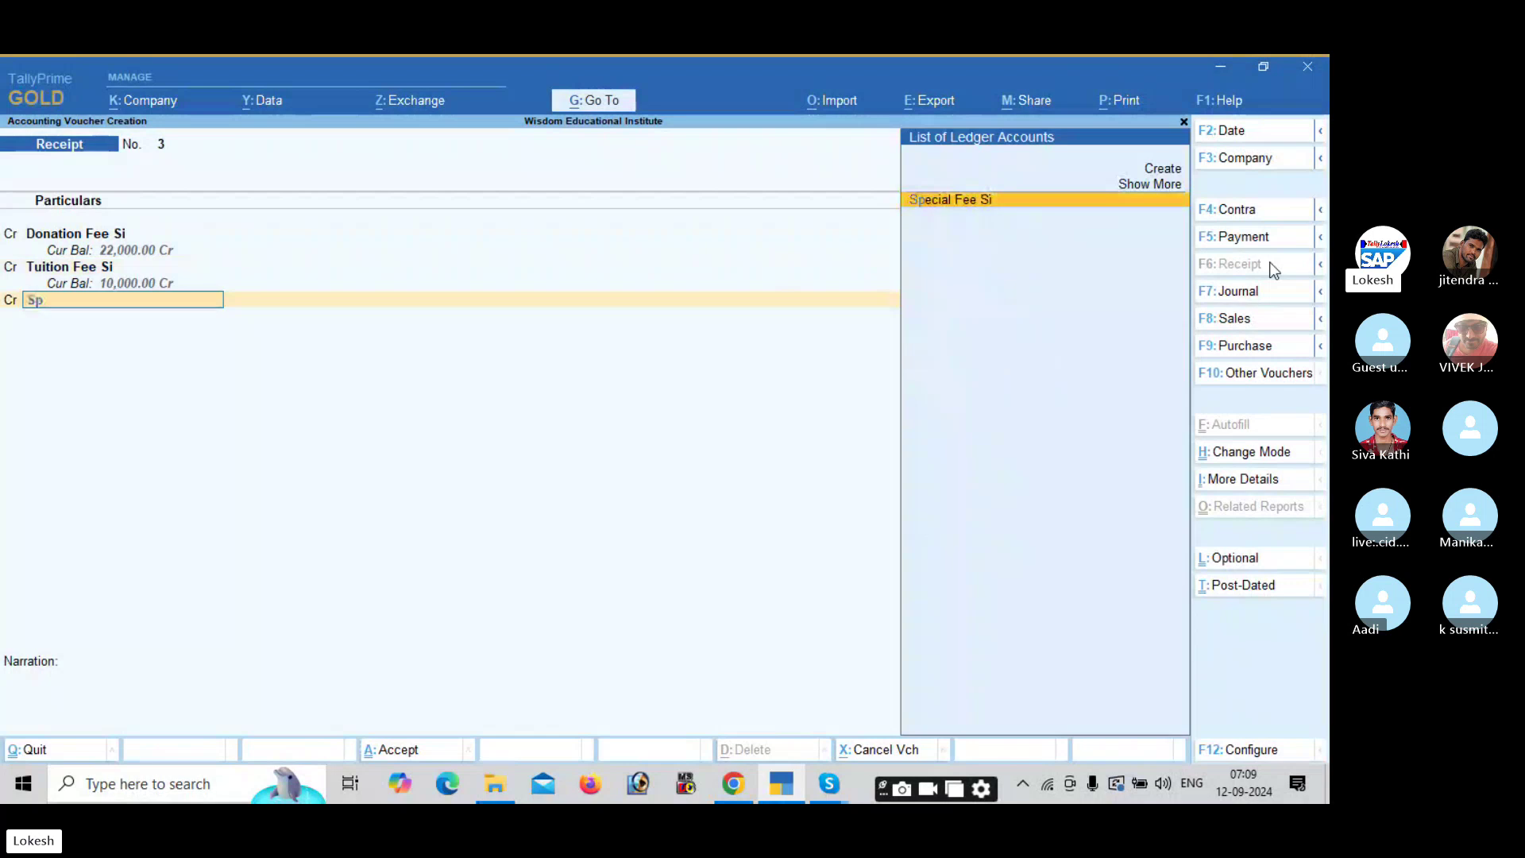
key(Return)
text(10000)
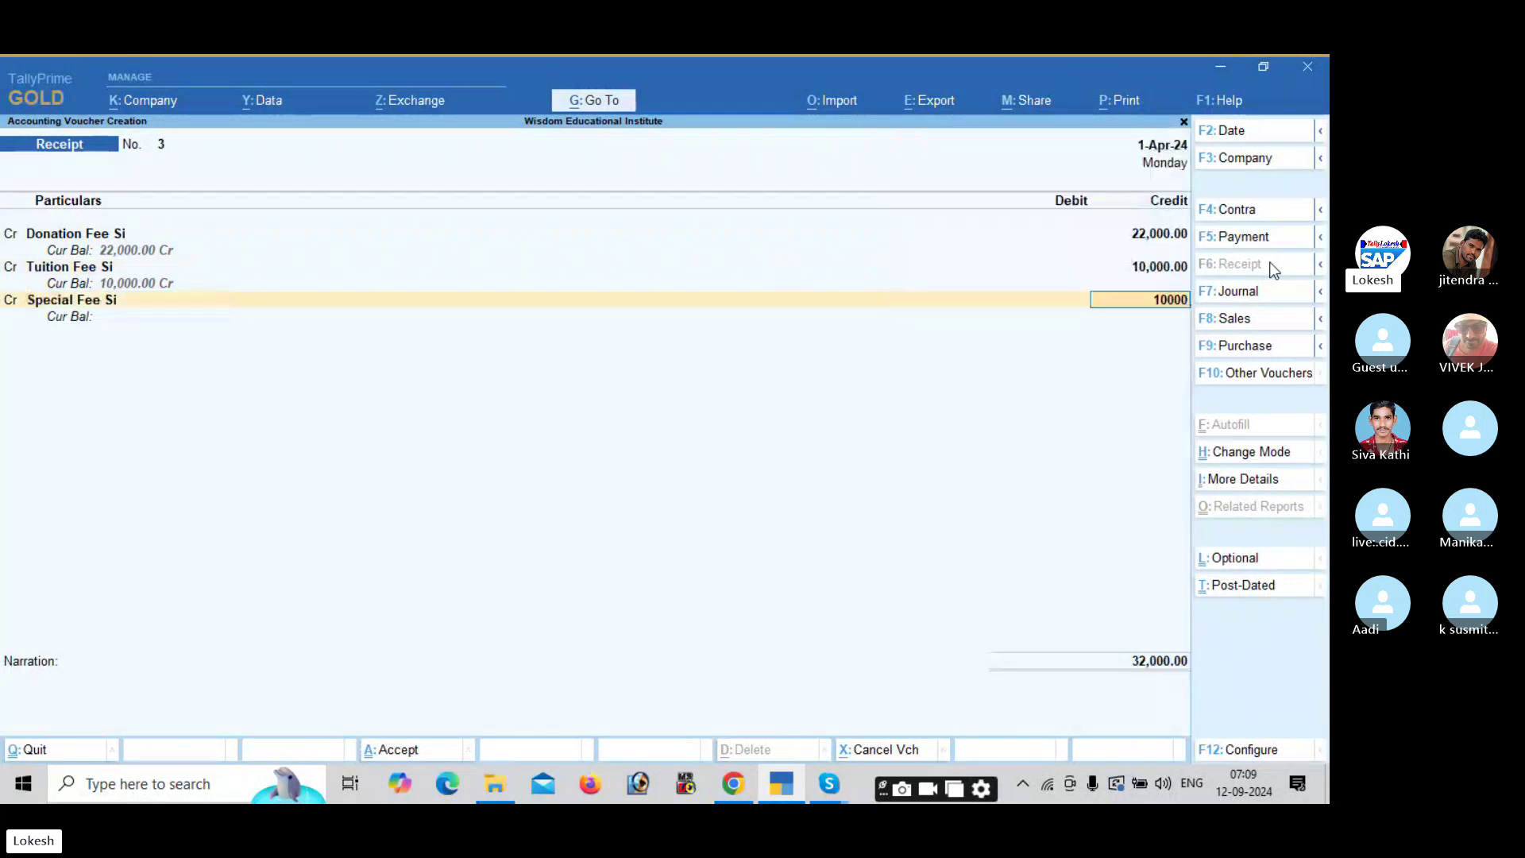
key(Return)
Add a credit line for Materials Fee Si of 15,000 to the receipt voucher.
text(c)
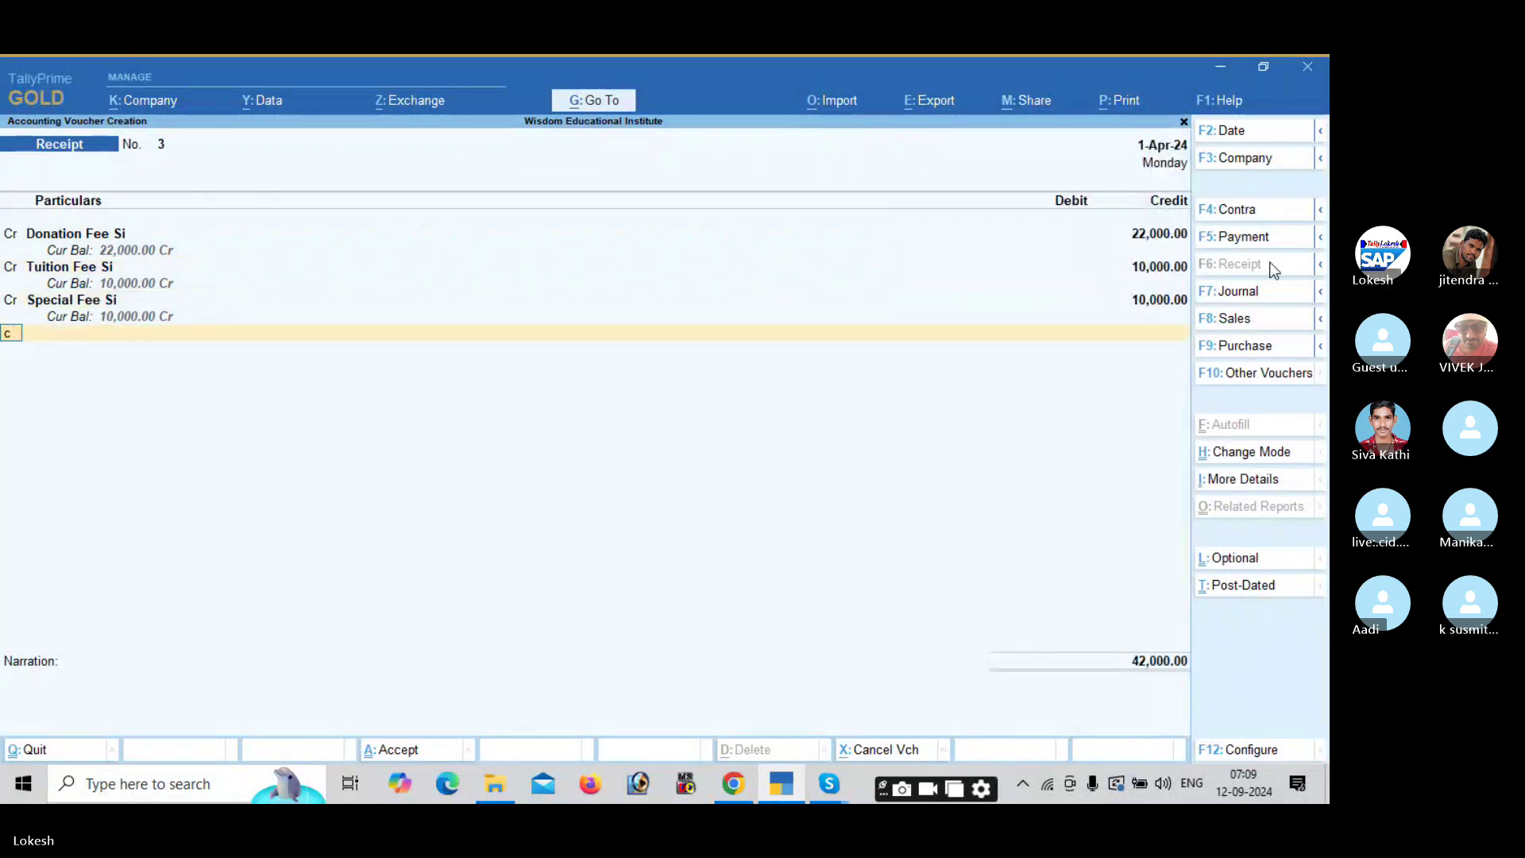
key(Return)
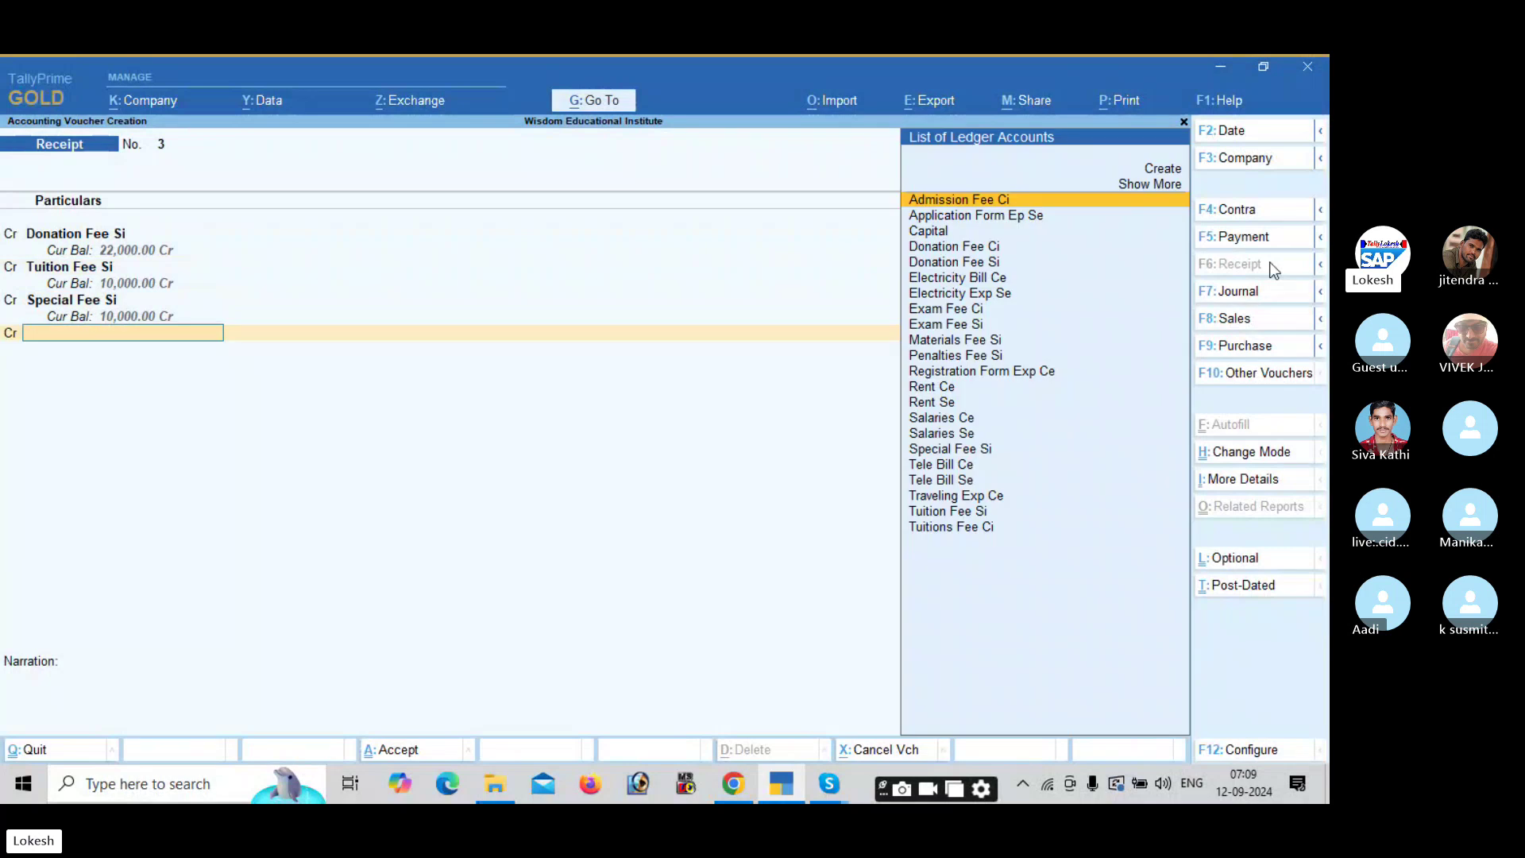
text(ma)
key(Return)
text(15,000)
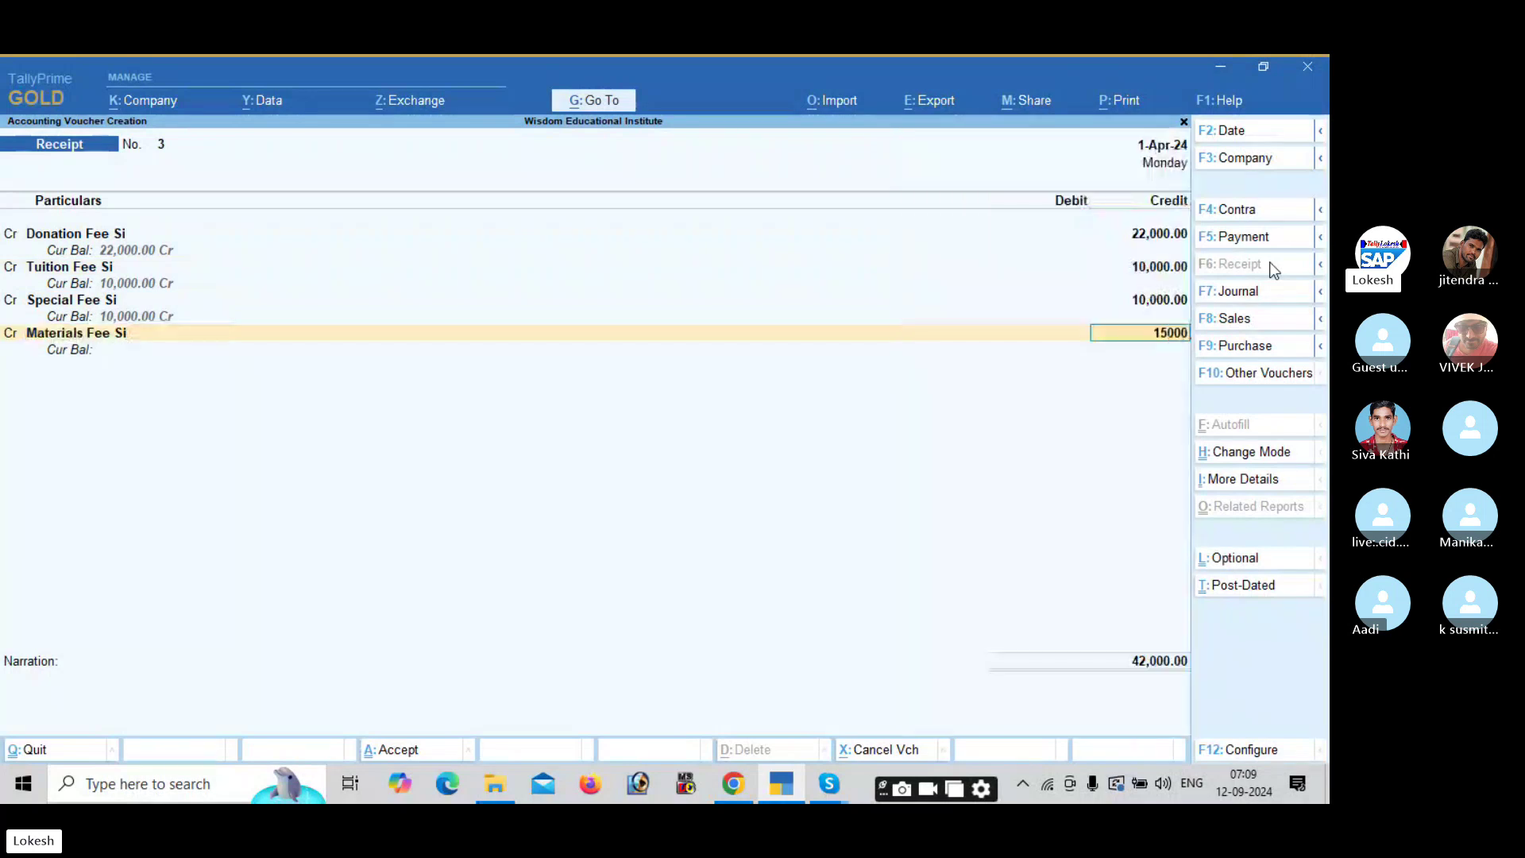
key(Return)
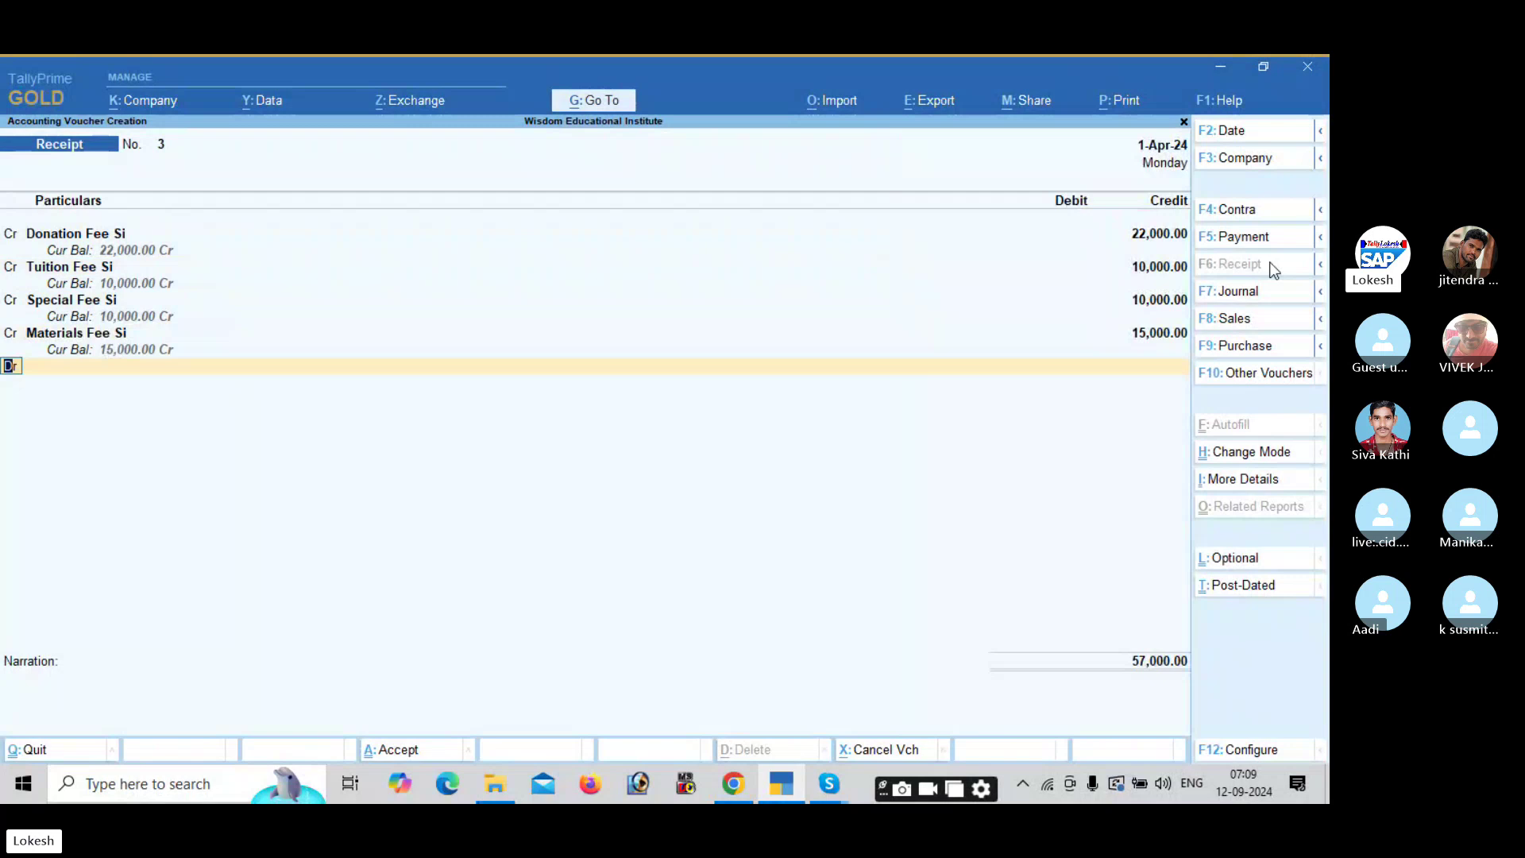
Add a credit line for Penalties Fee Si of 1,000 to the receipt voucher.
text(c)
key(Return)
text(p)
key(Return)
text(1,0)
text(000)
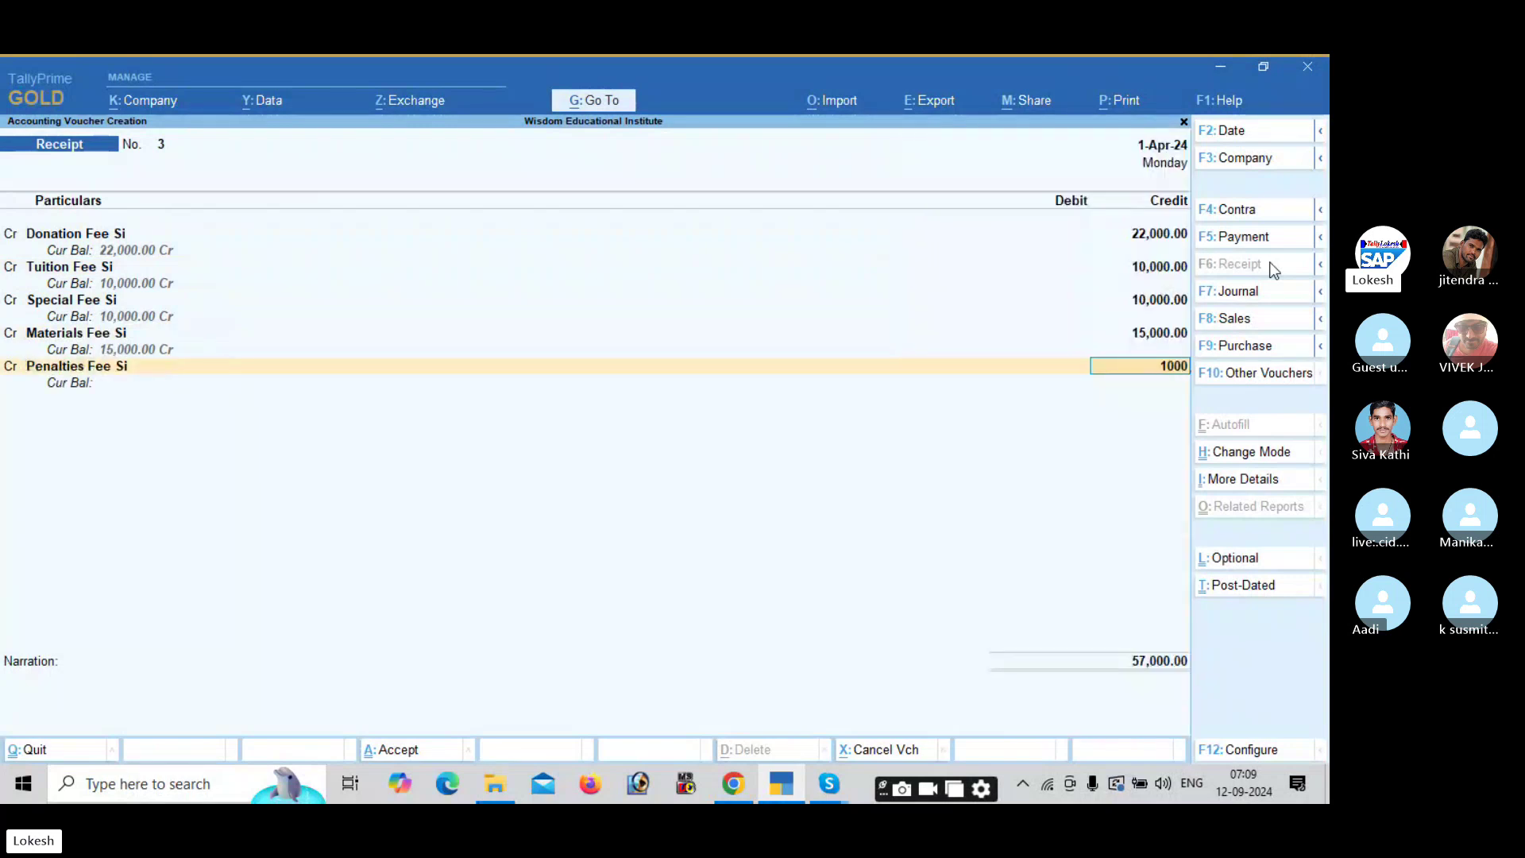
key(Return)
Credit Exam Fee Si with 2,300, debit Cash with the full 60,300, and save the school incomes receipt voucher.
text(c)
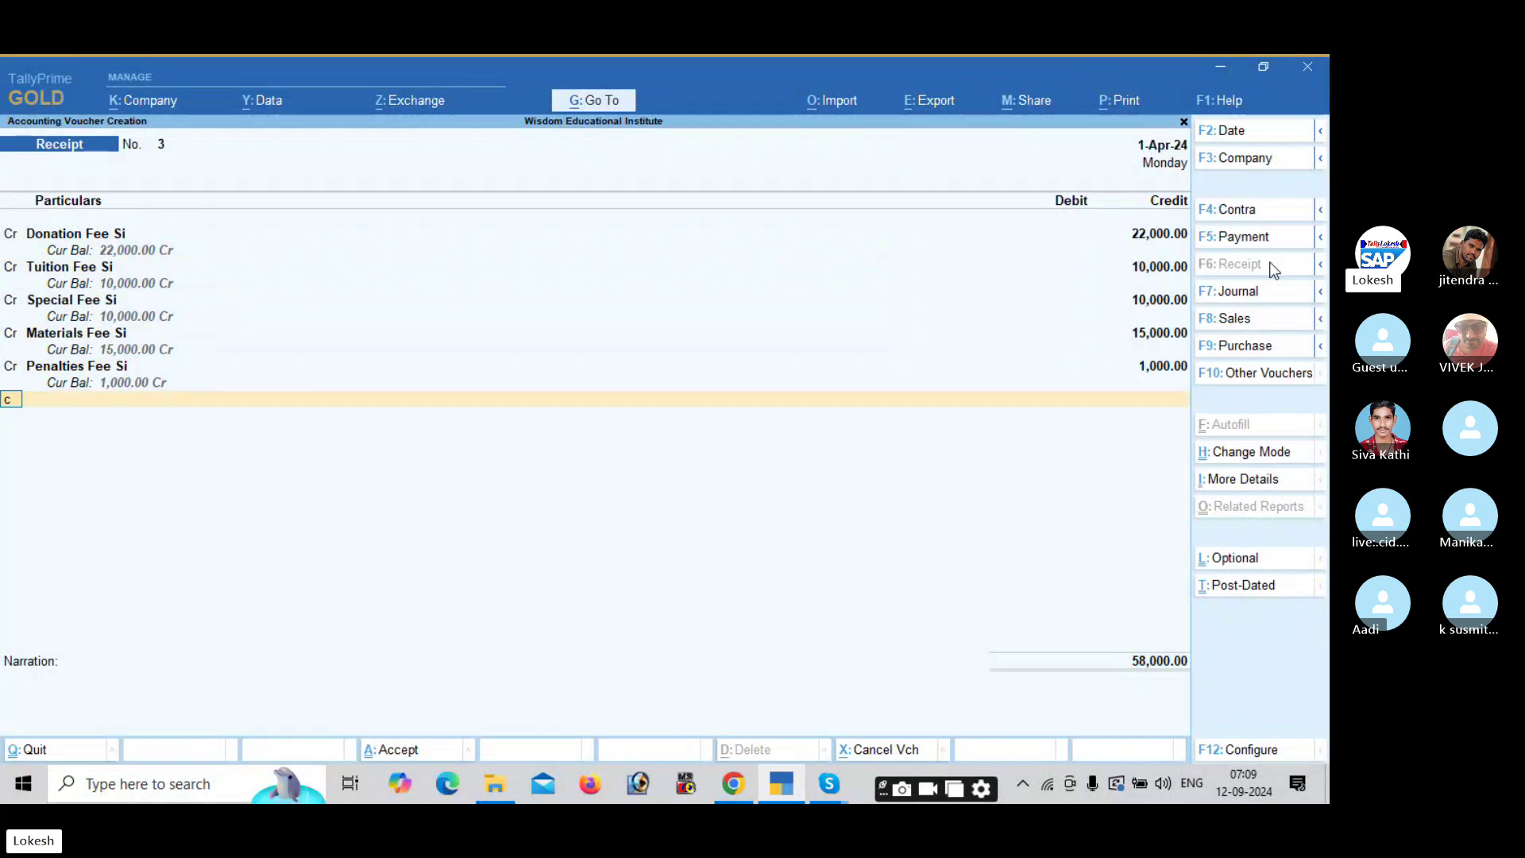
key(Return)
text(ex)
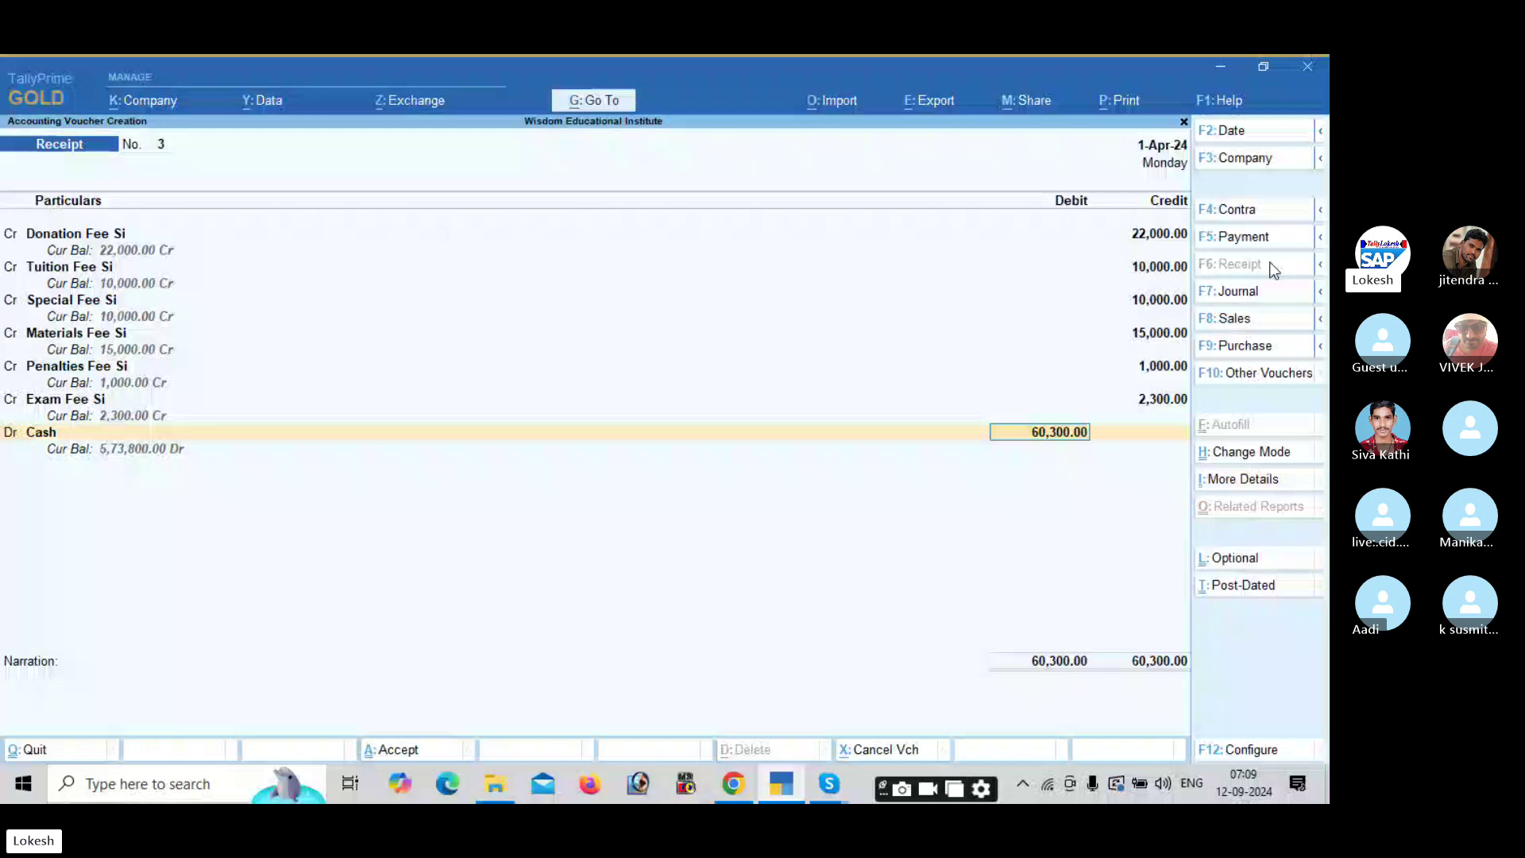
key(Escape)
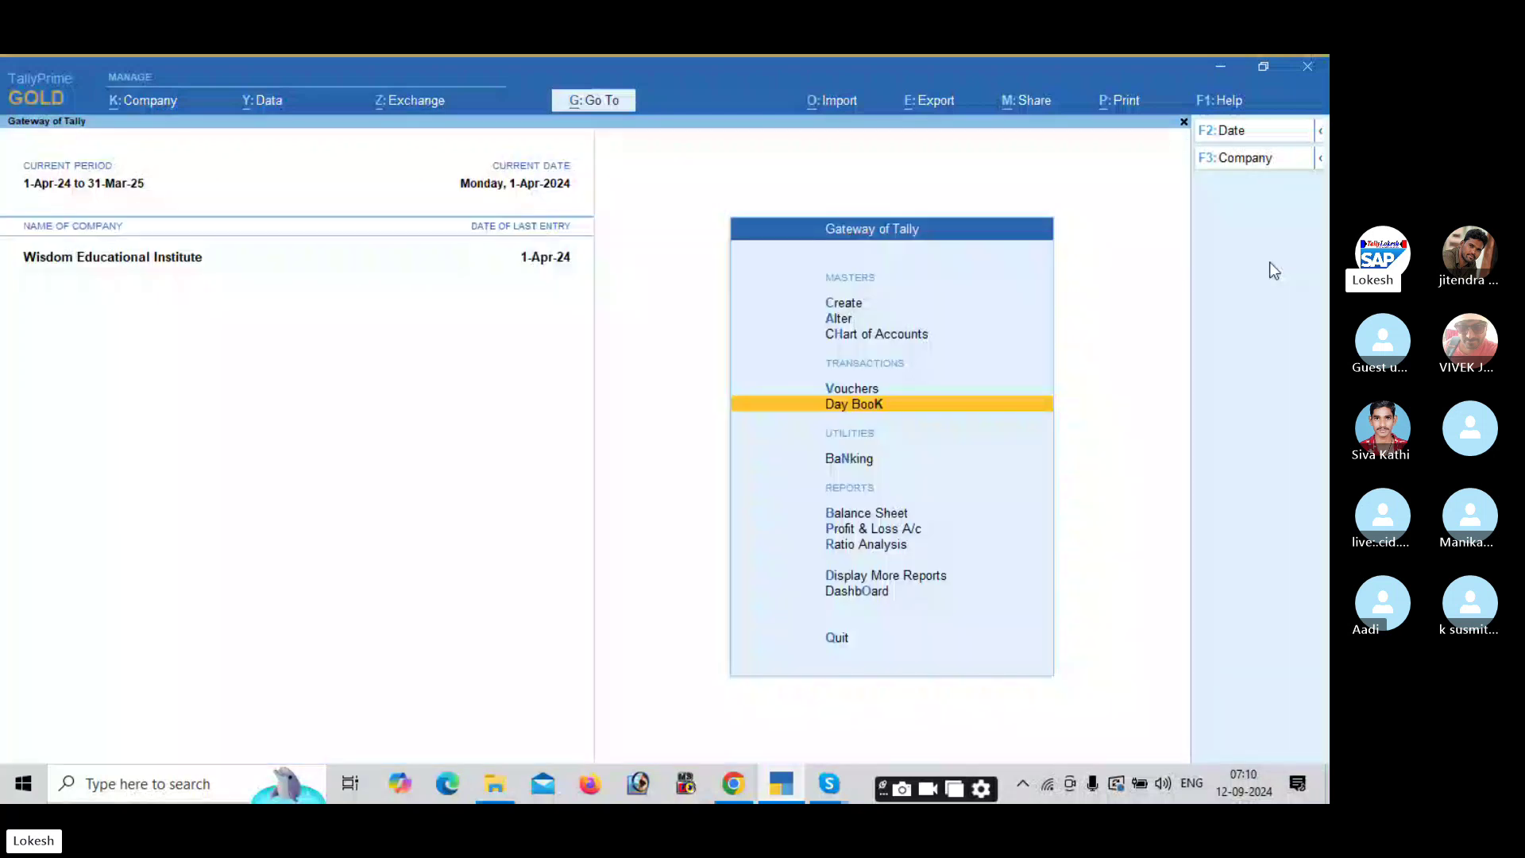
Show the Profit & Loss account in detailed form and examine the ledgers under College Expenses.
key(p)
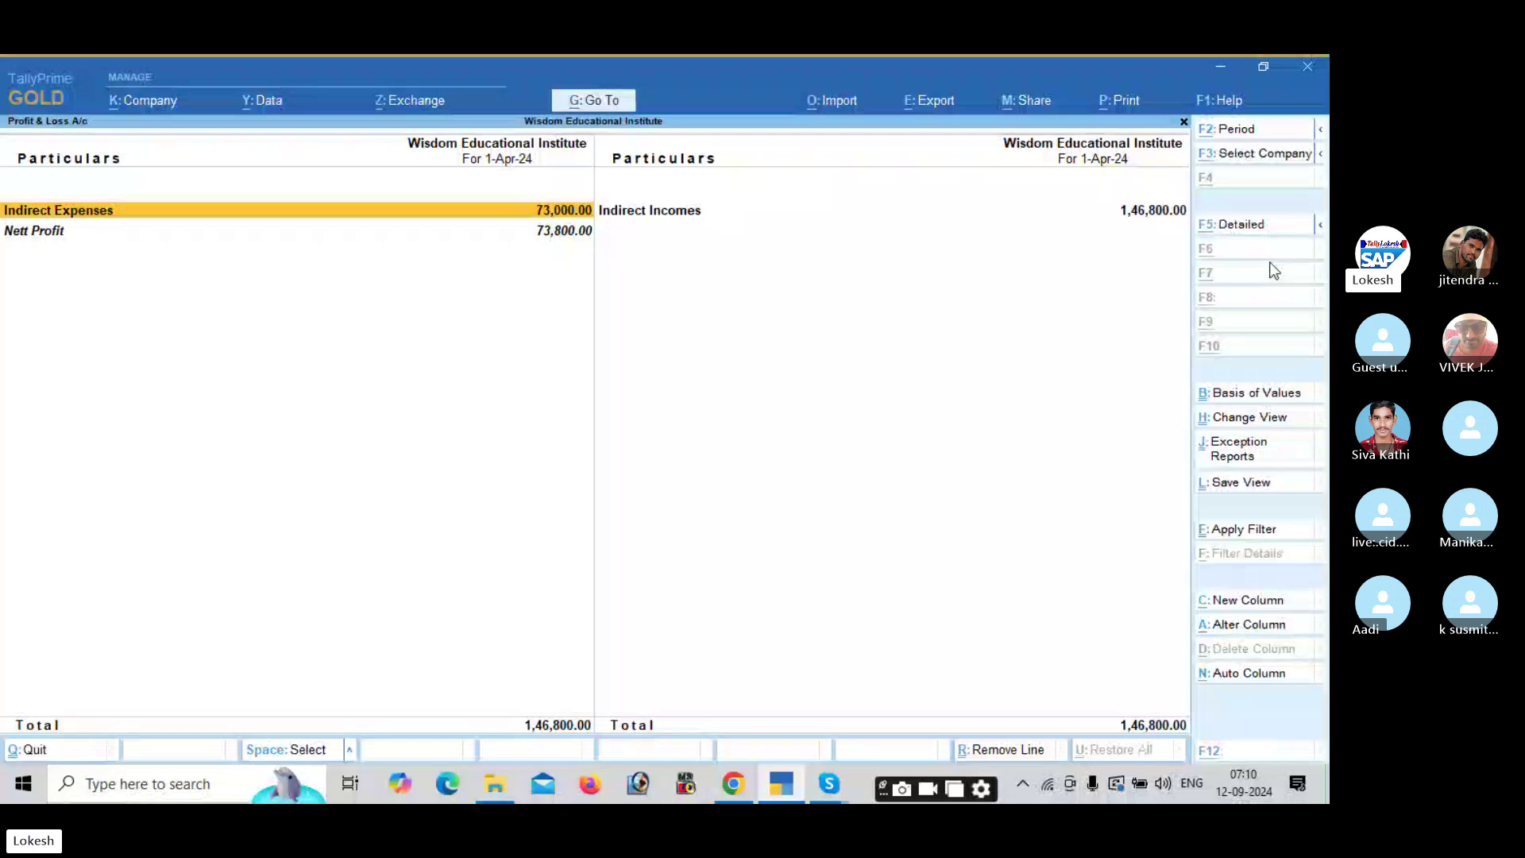
key(alt+F5)
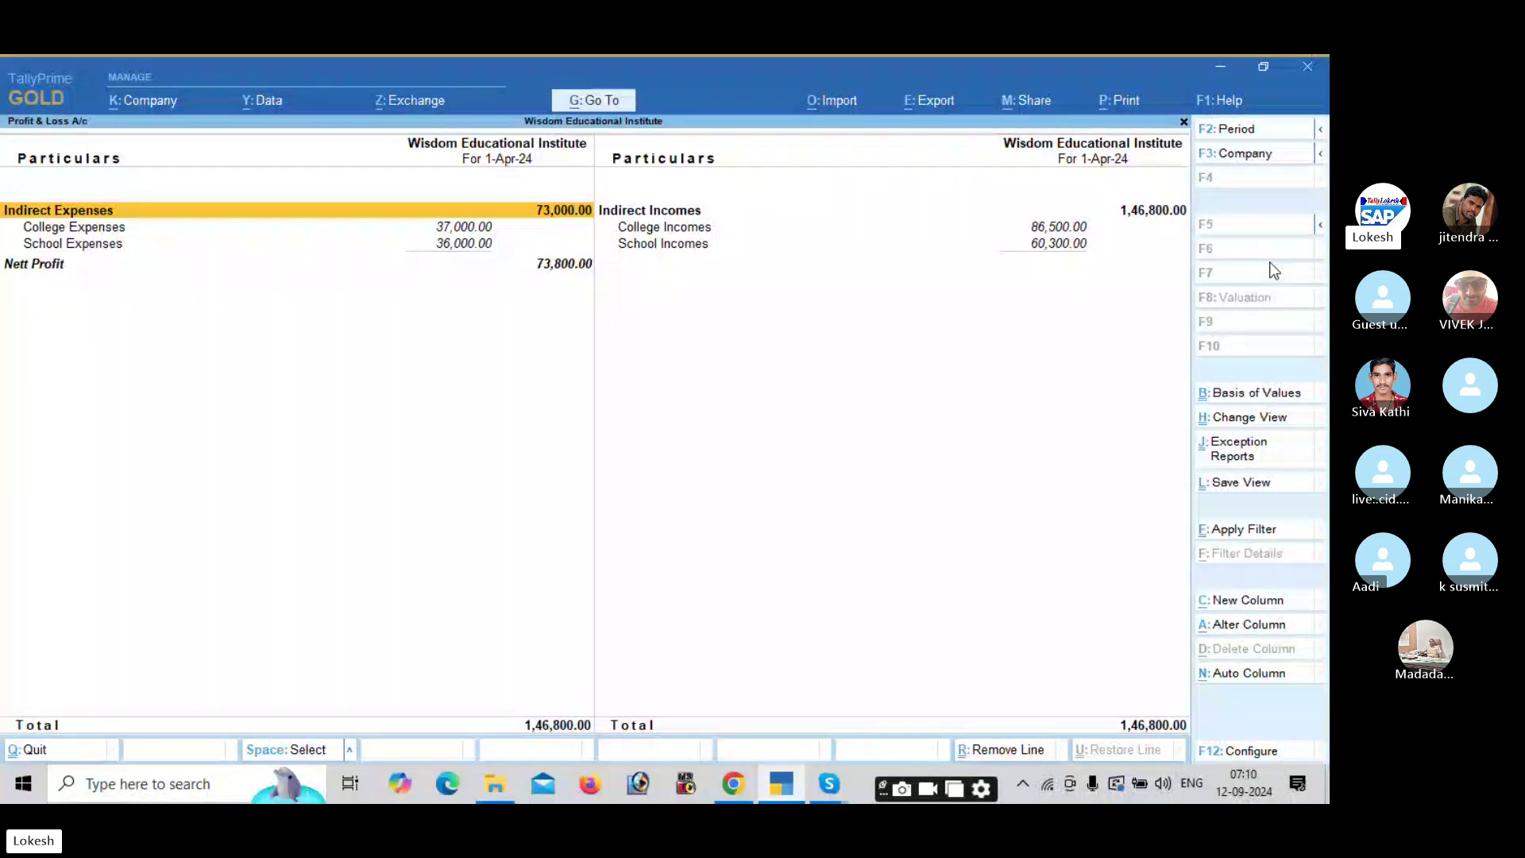
key(Down)
key(Return)
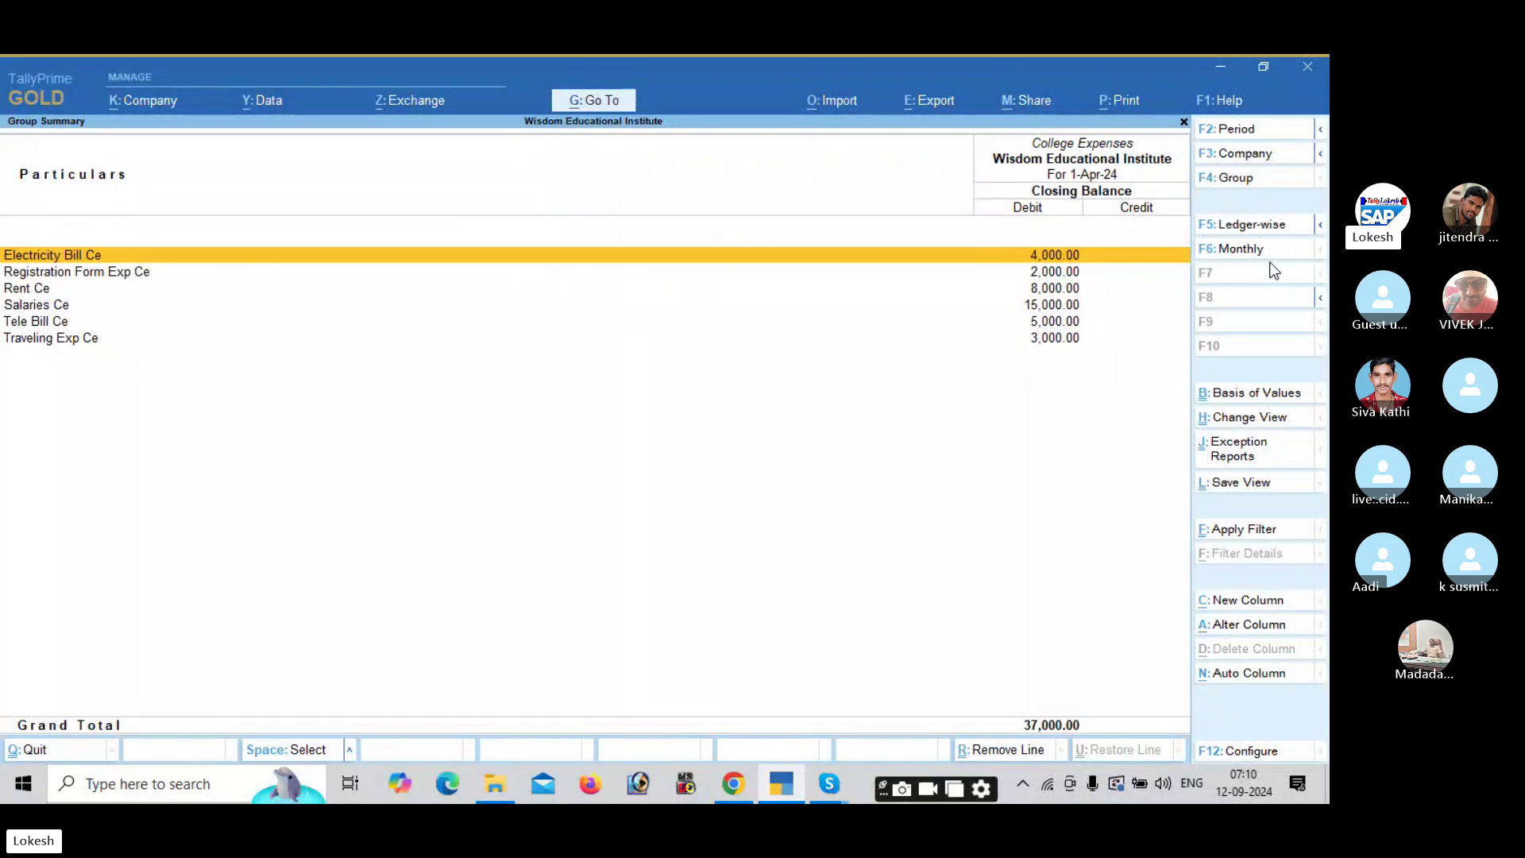
key(Escape)
Examine the ledgers under School Expenses in the Profit & Loss account.
key(Down)
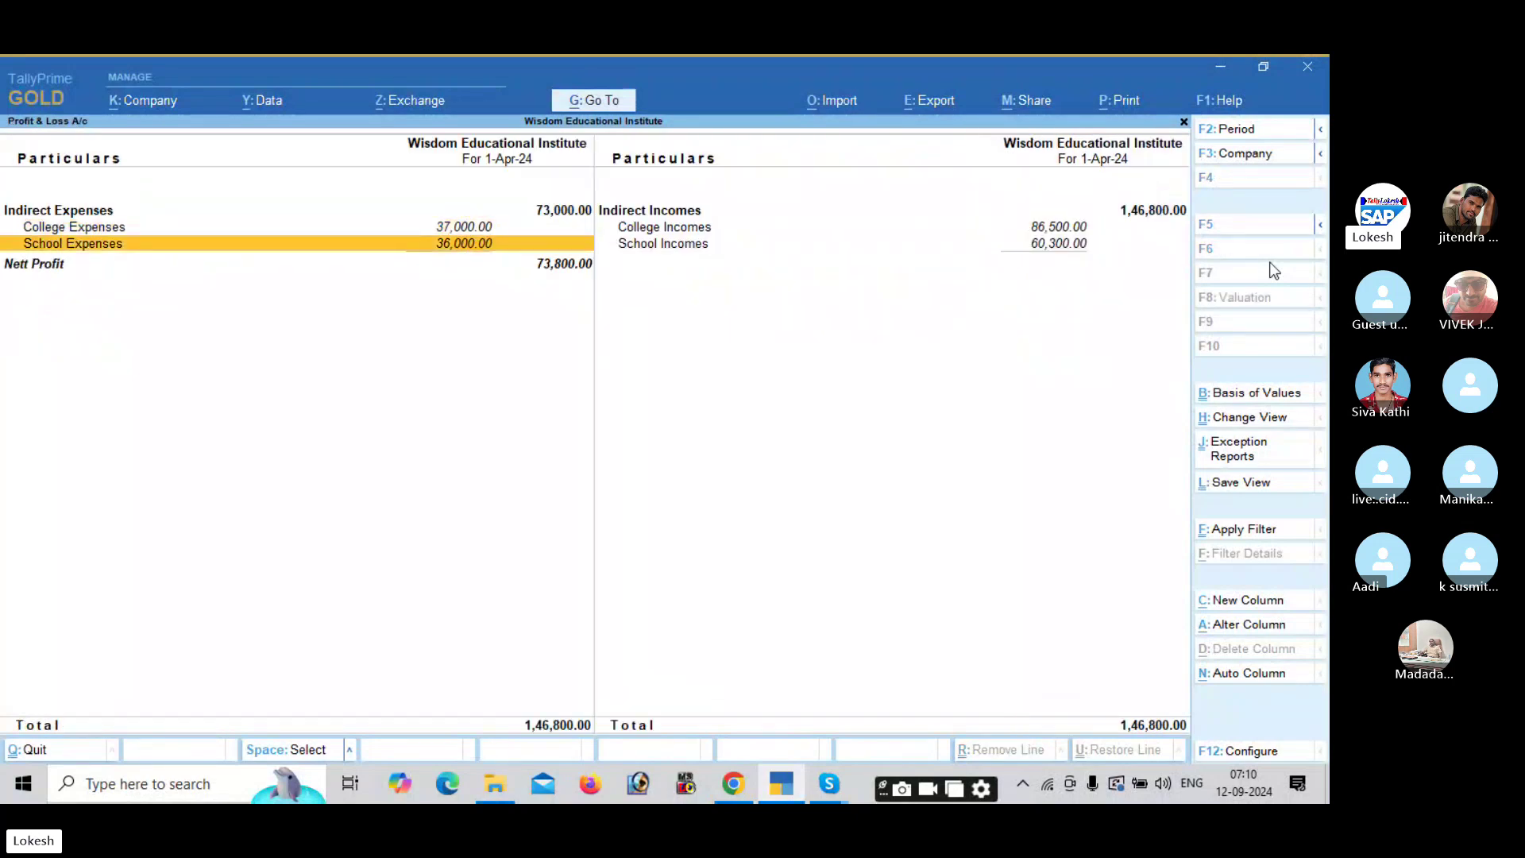
key(Return)
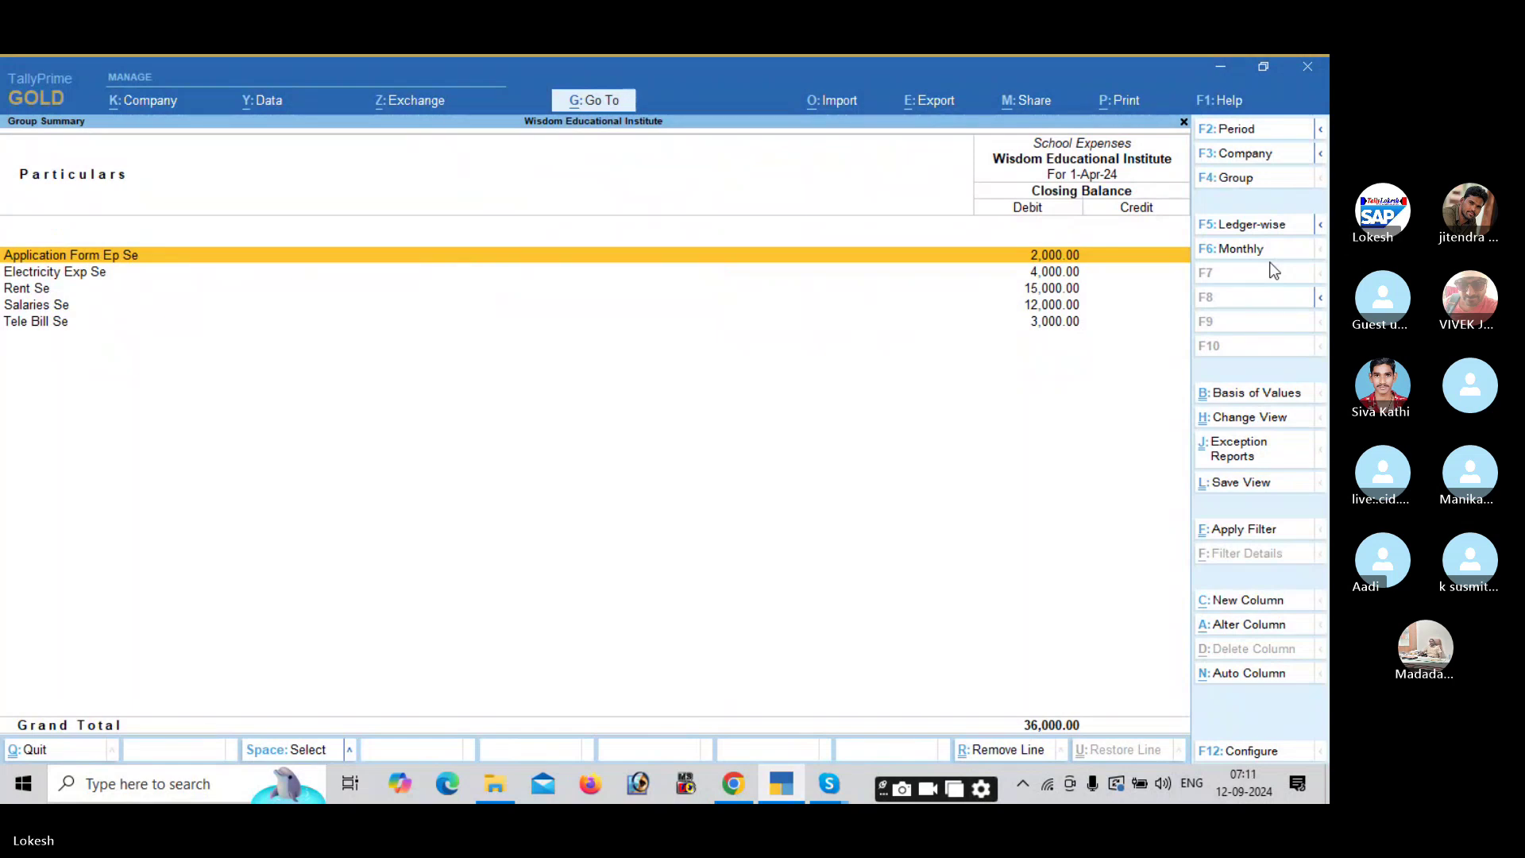
key(Escape)
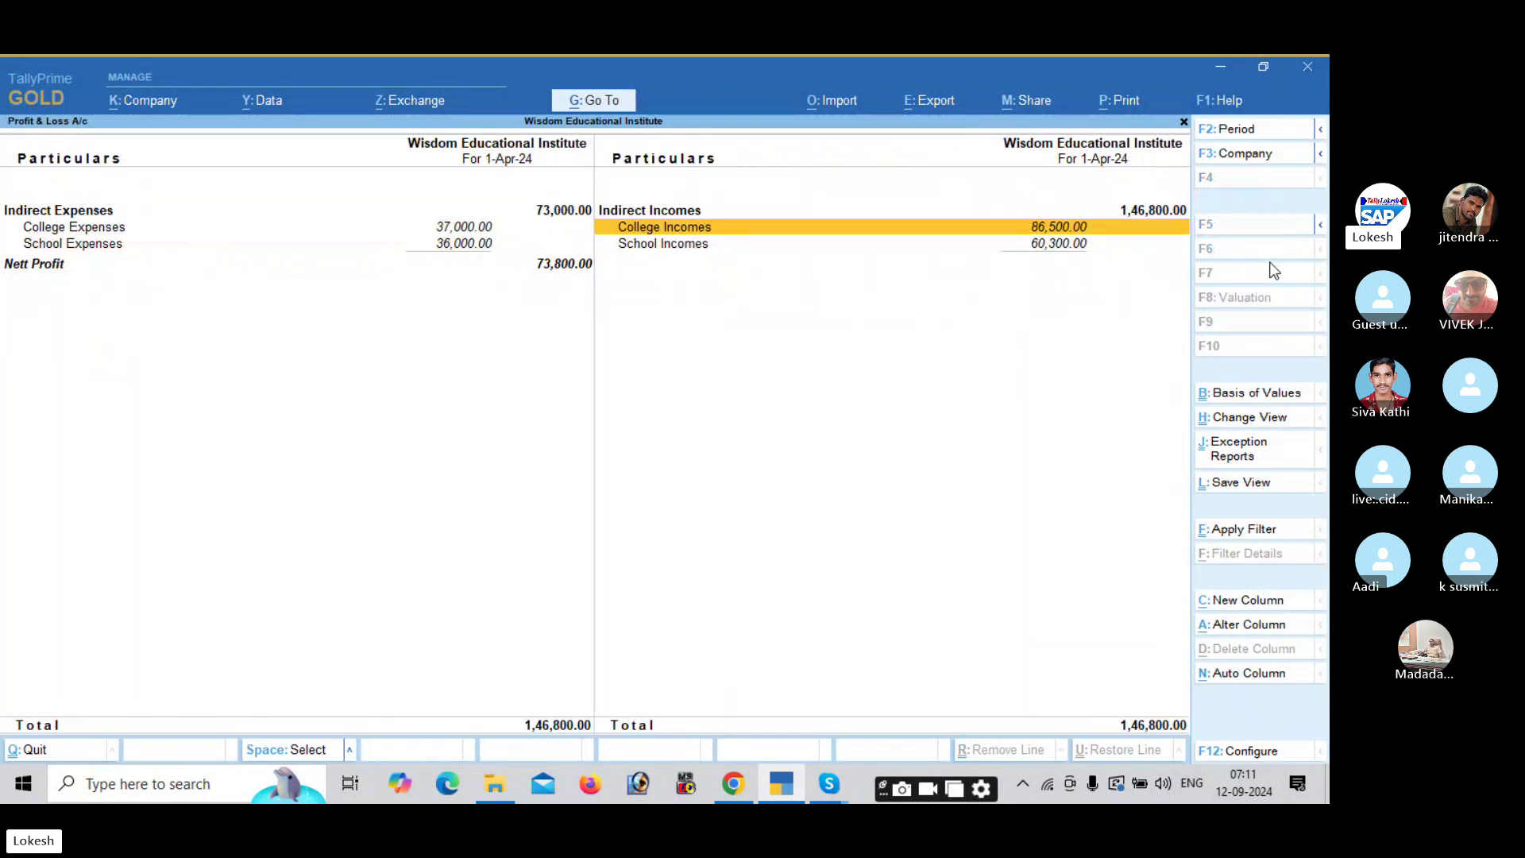
Examine the ledgers under College Incomes, and leave the Profit & Loss account.
key(Return)
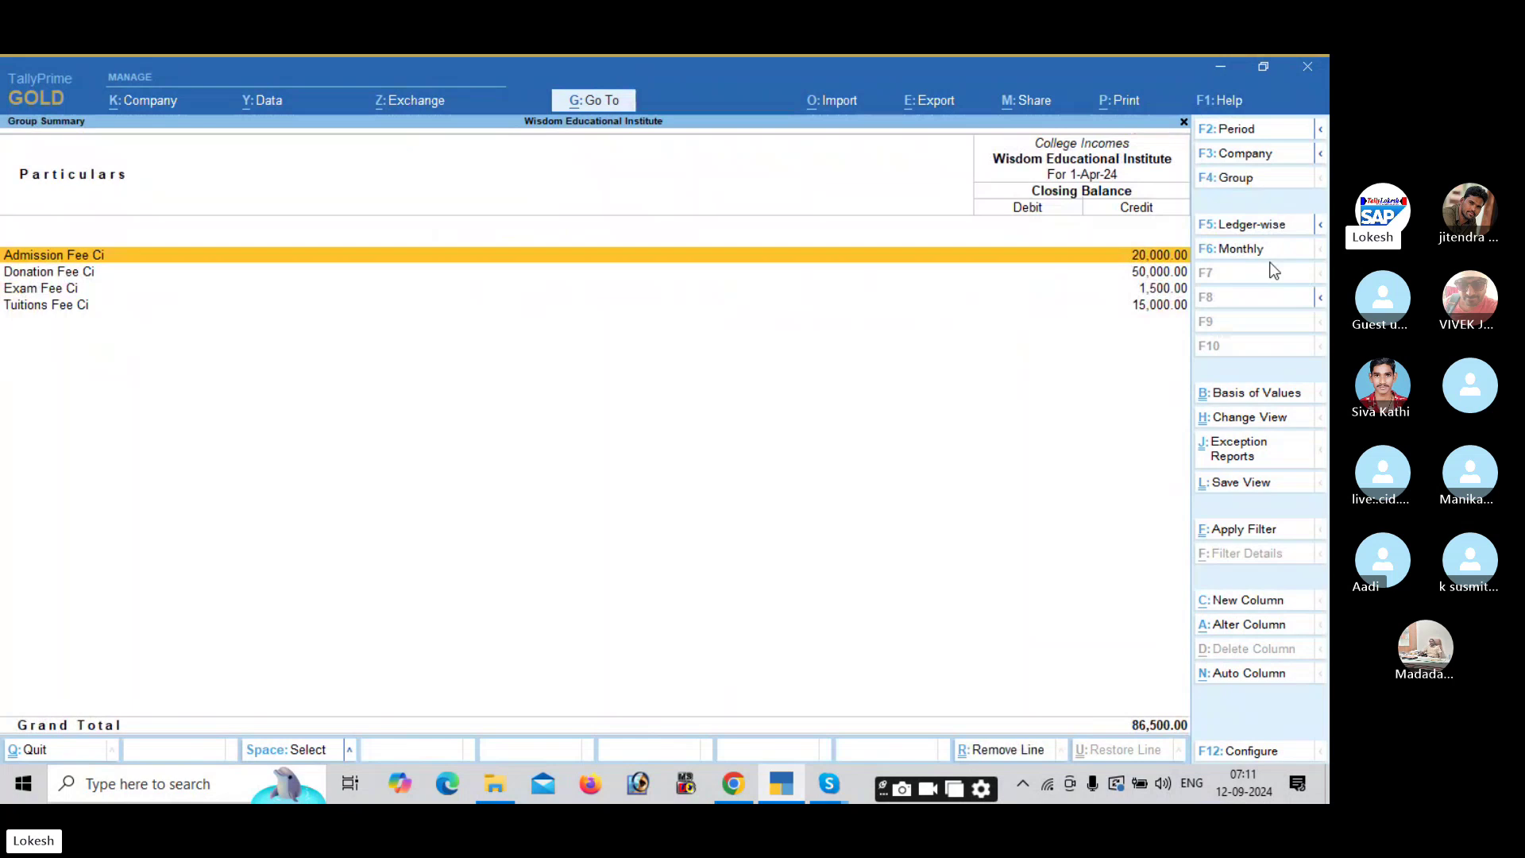
key(Down)
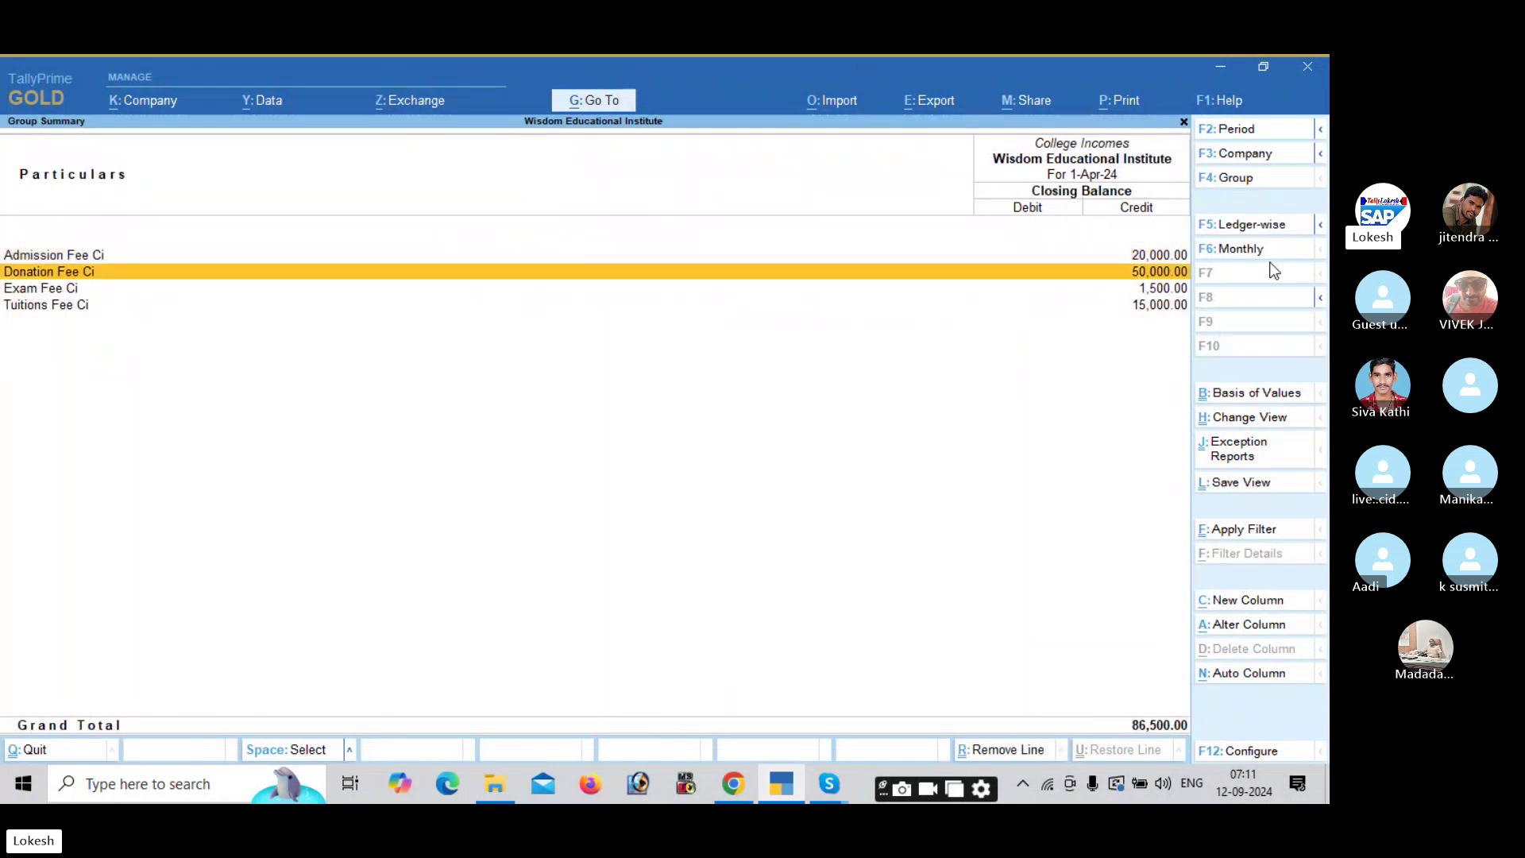
key(Down)
key(Down)
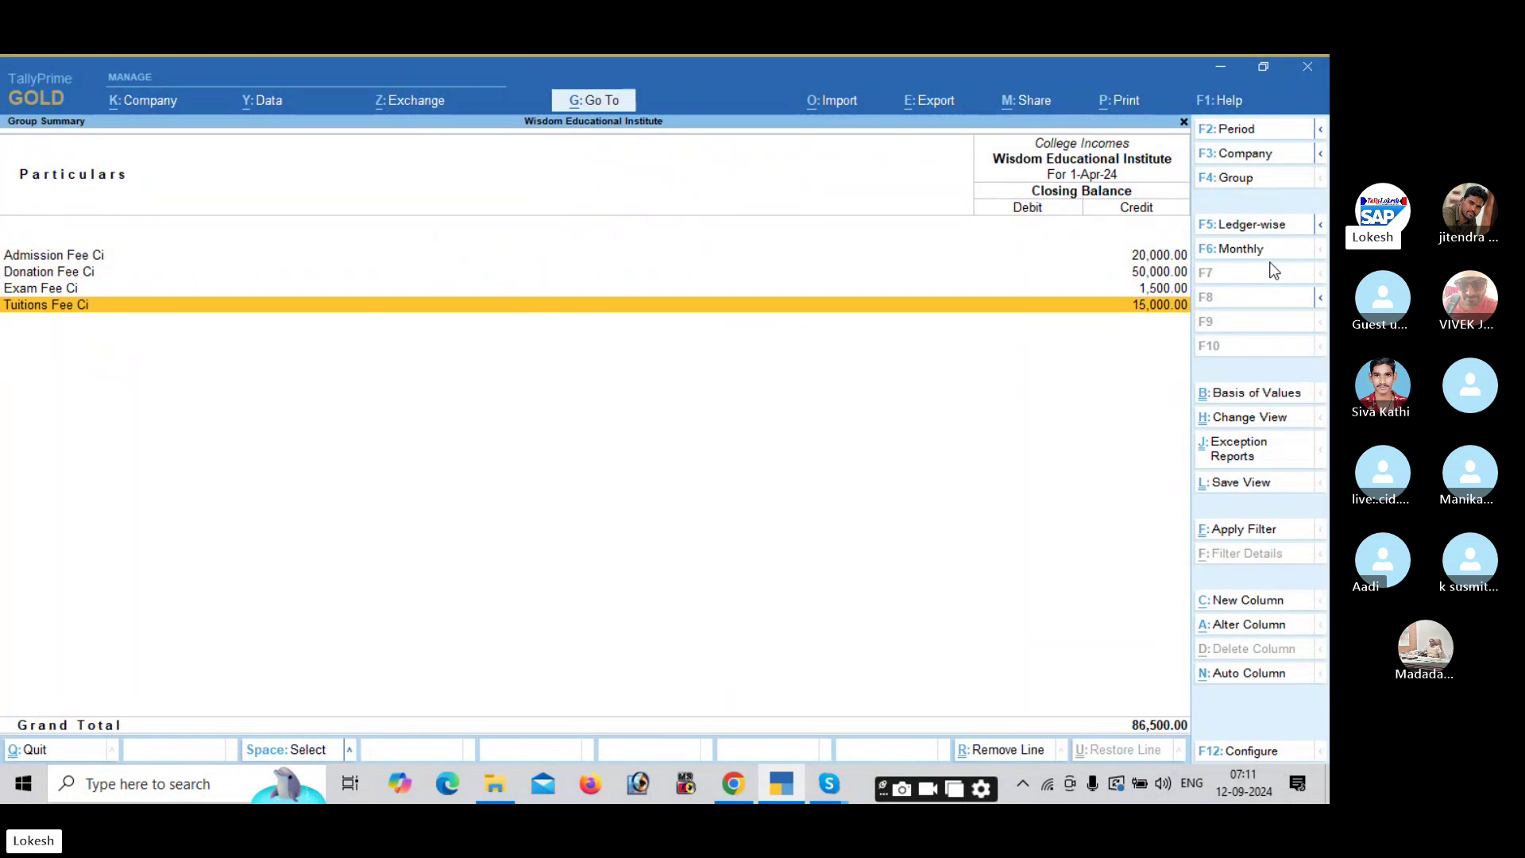
key(Escape)
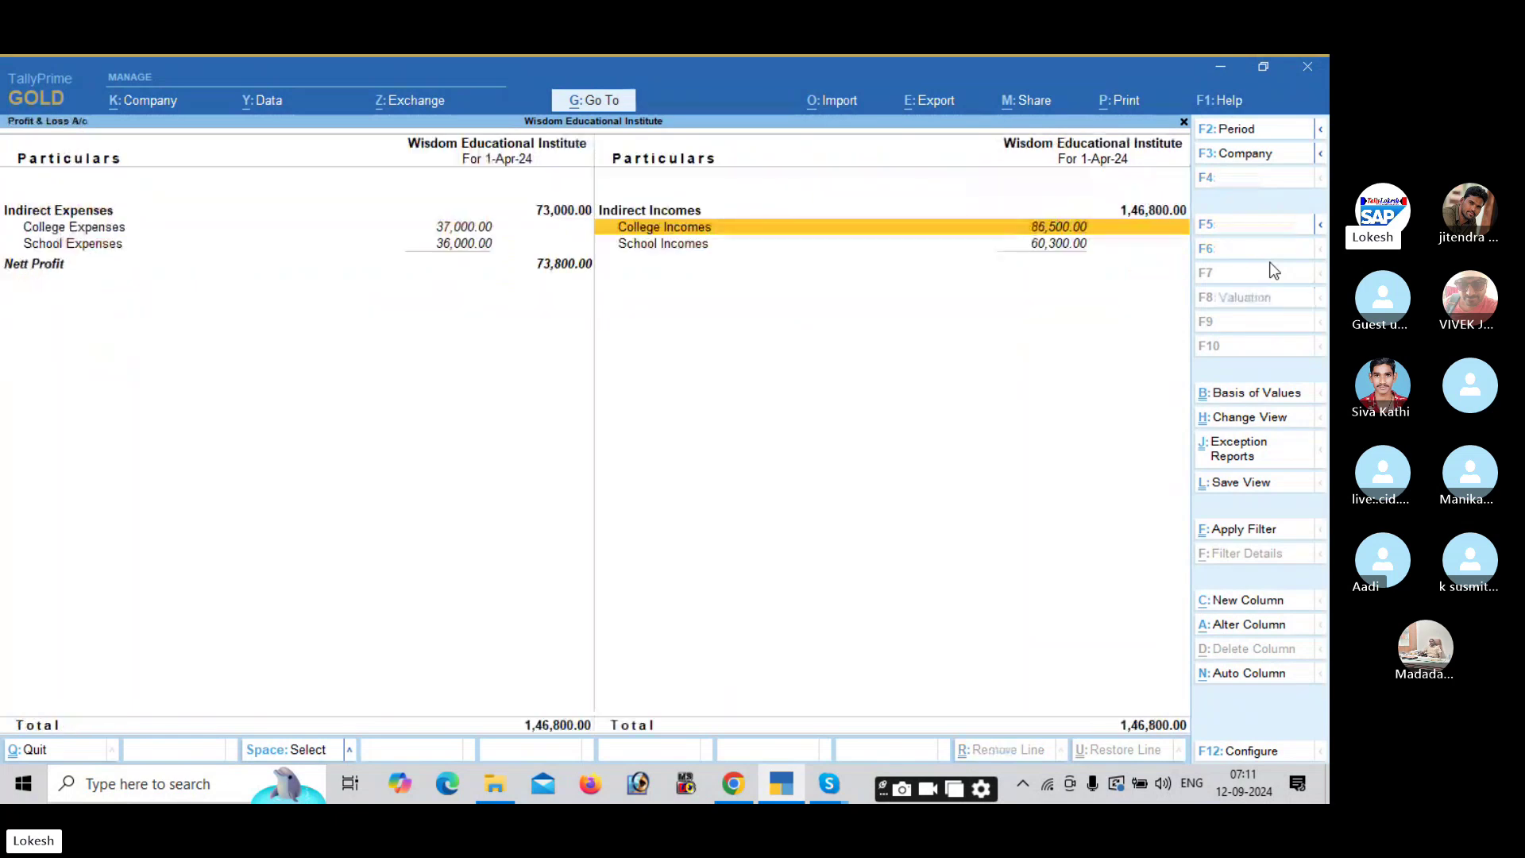
key(Escape)
Review all tiles of the company dashboard, including those further down, and close it.
key(Down)
key(Down)
key(Down)
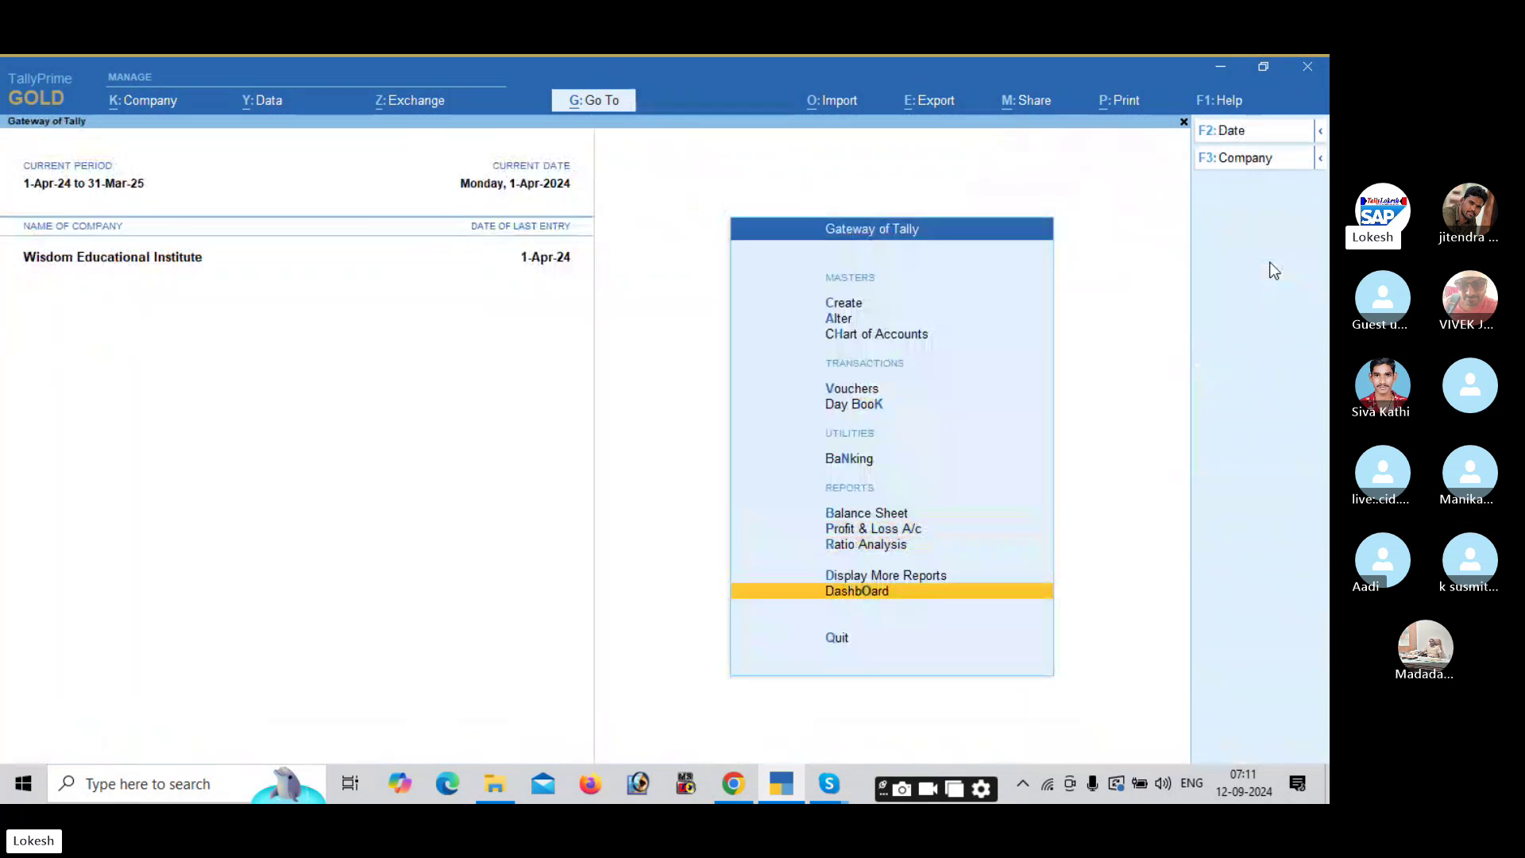
key(Return)
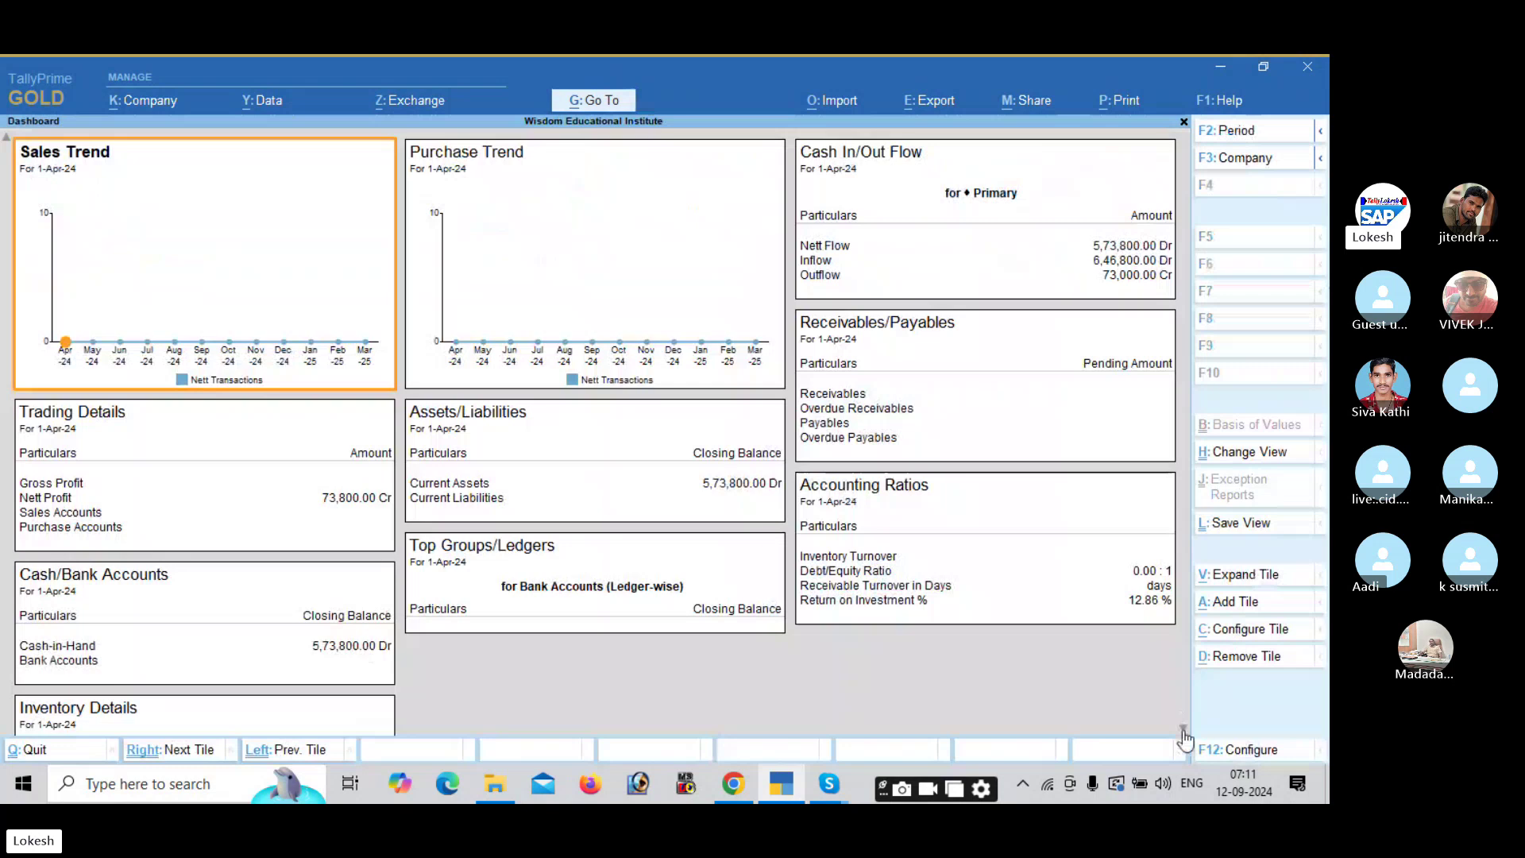
click(1184, 729)
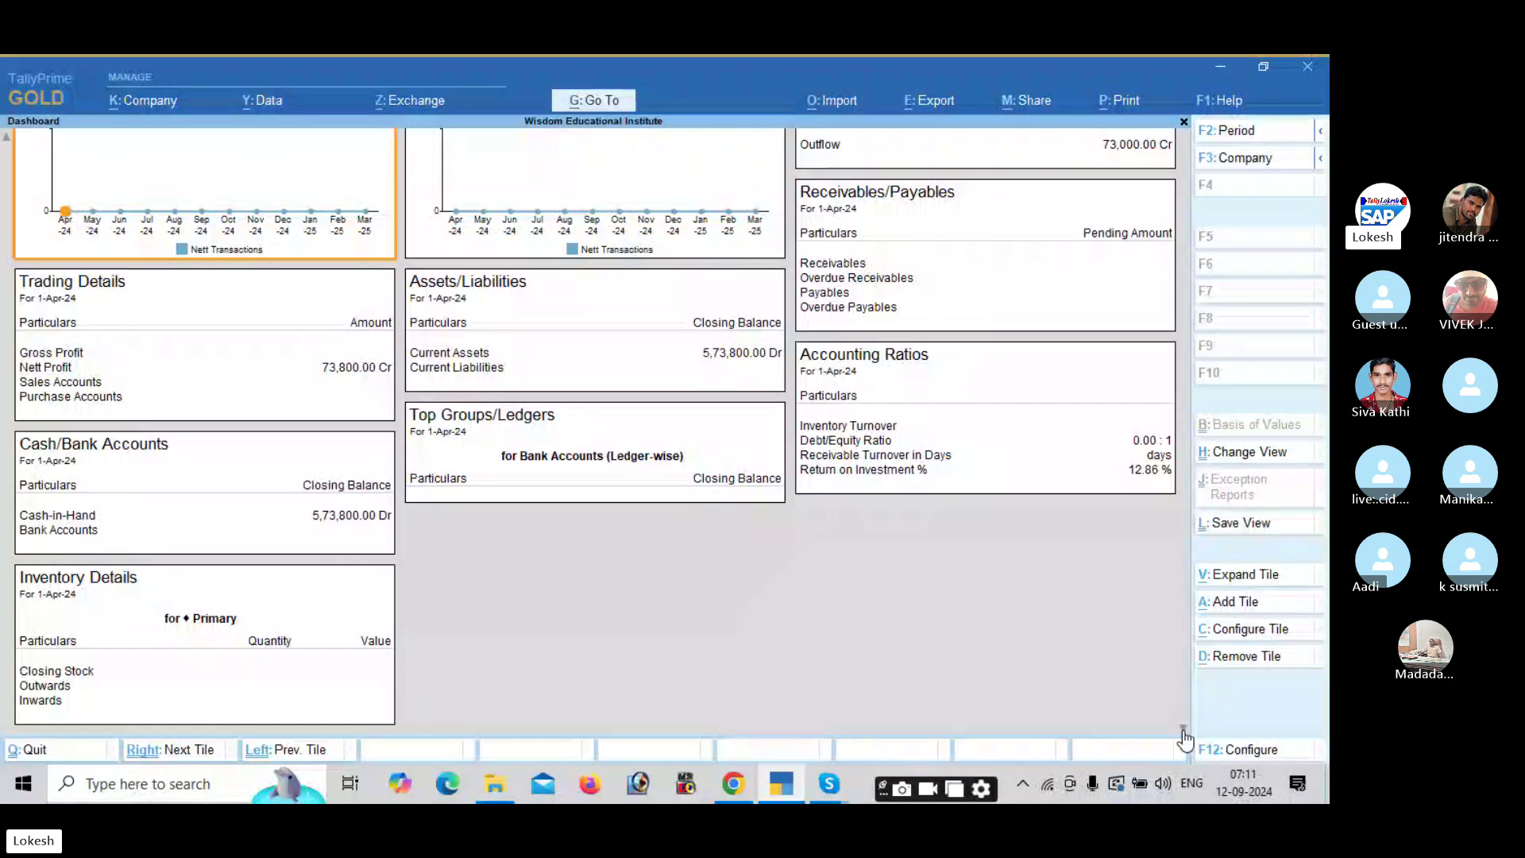
key(Escape)
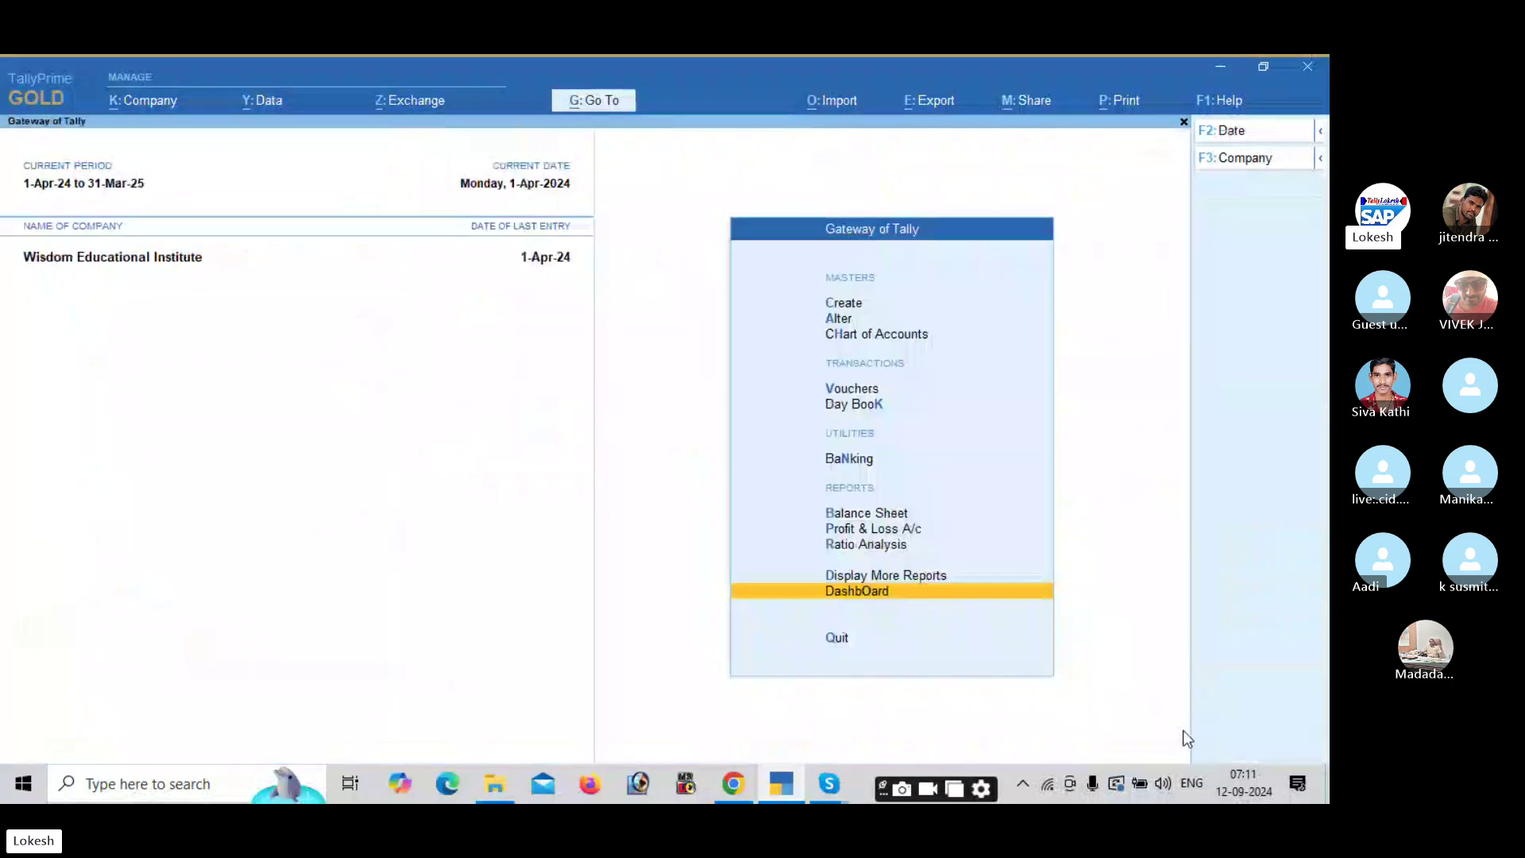
View the Receipt Register from the account books, including the list of April vouchers.
key(Up)
key(Return)
key(Down)
key(Down)
key(Down)
key(Down)
key(Return)
key(Down)
key(Down)
key(Down)
key(Down)
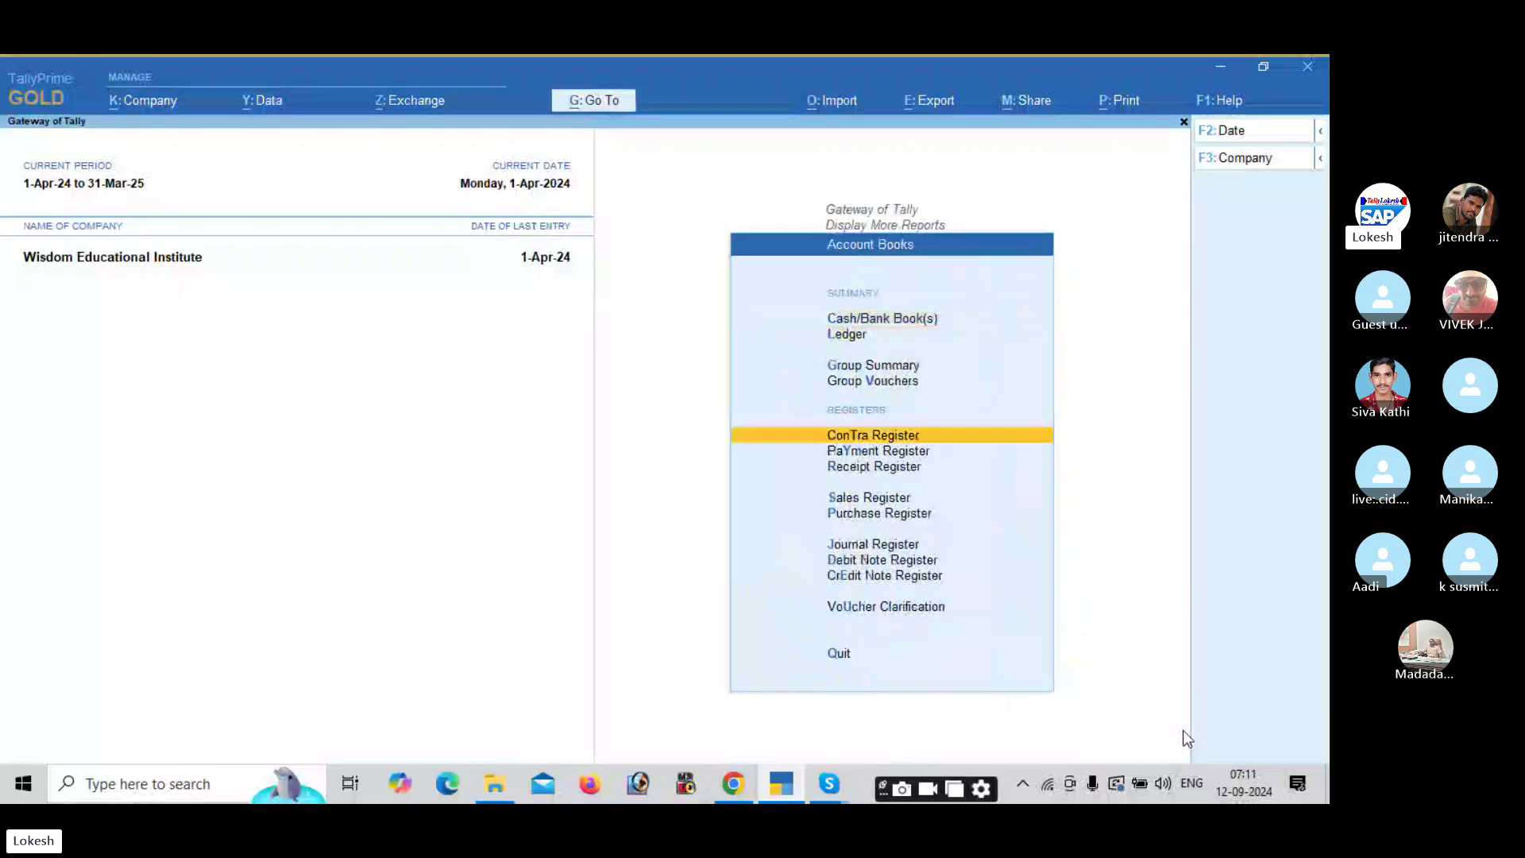
key(Down)
key(Down)
key(Return)
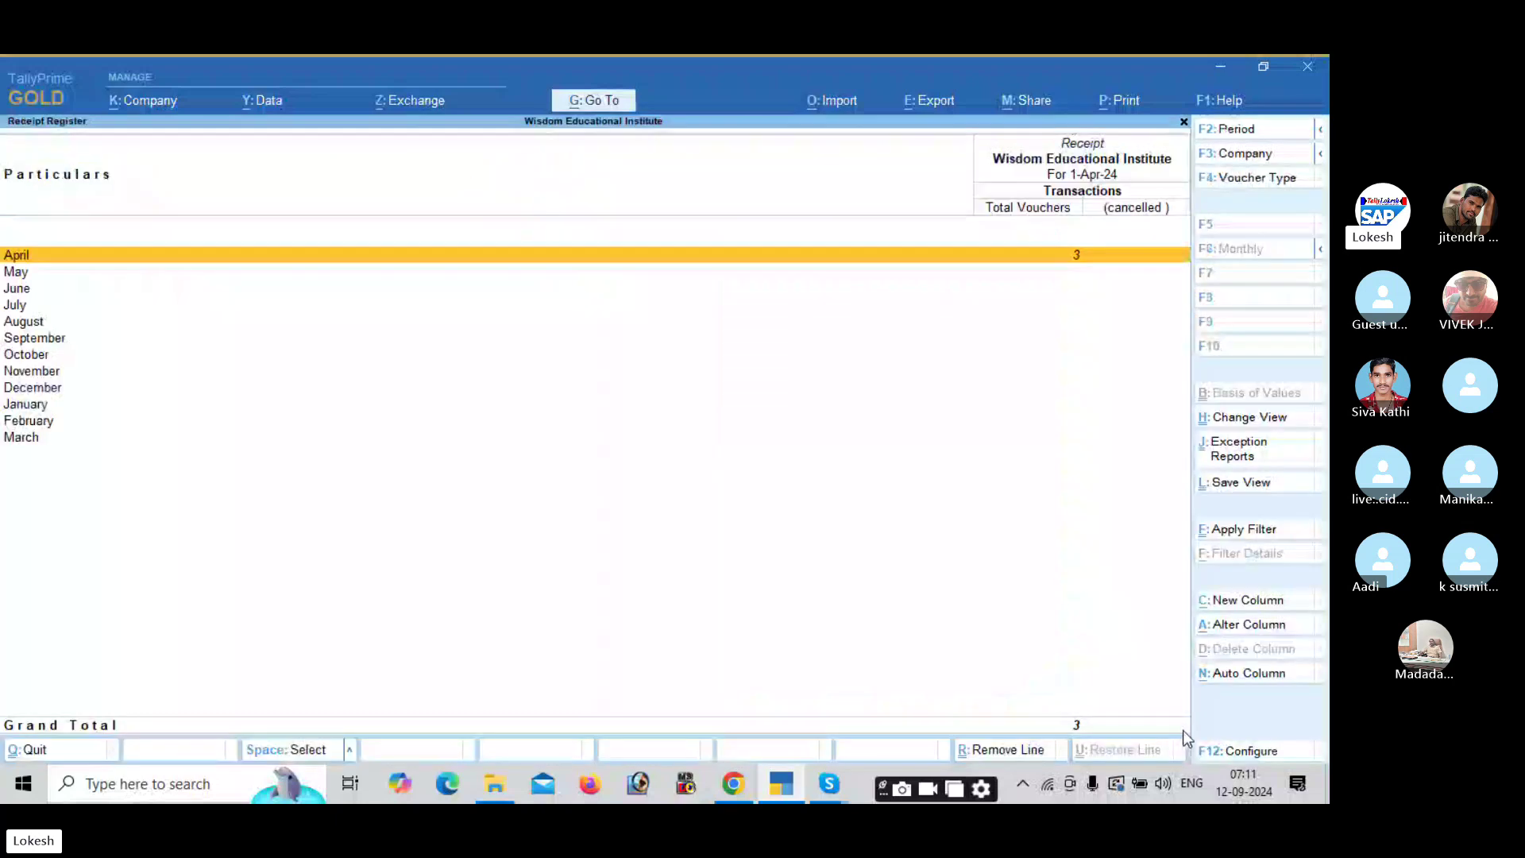
key(Return)
key(Escape)
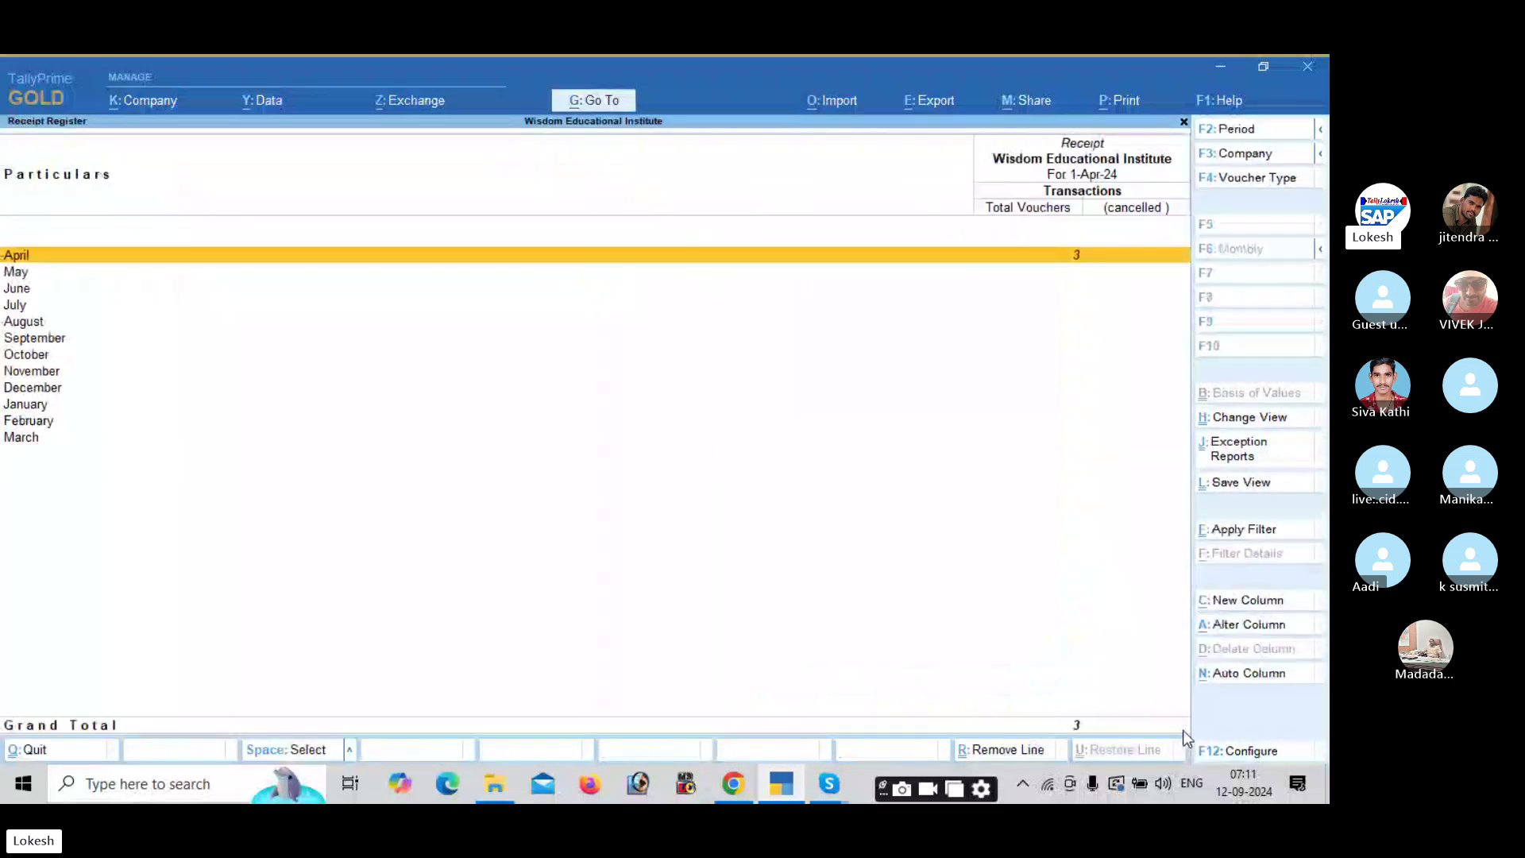
key(Escape)
View the April vouchers in the Payment Register.
key(Up)
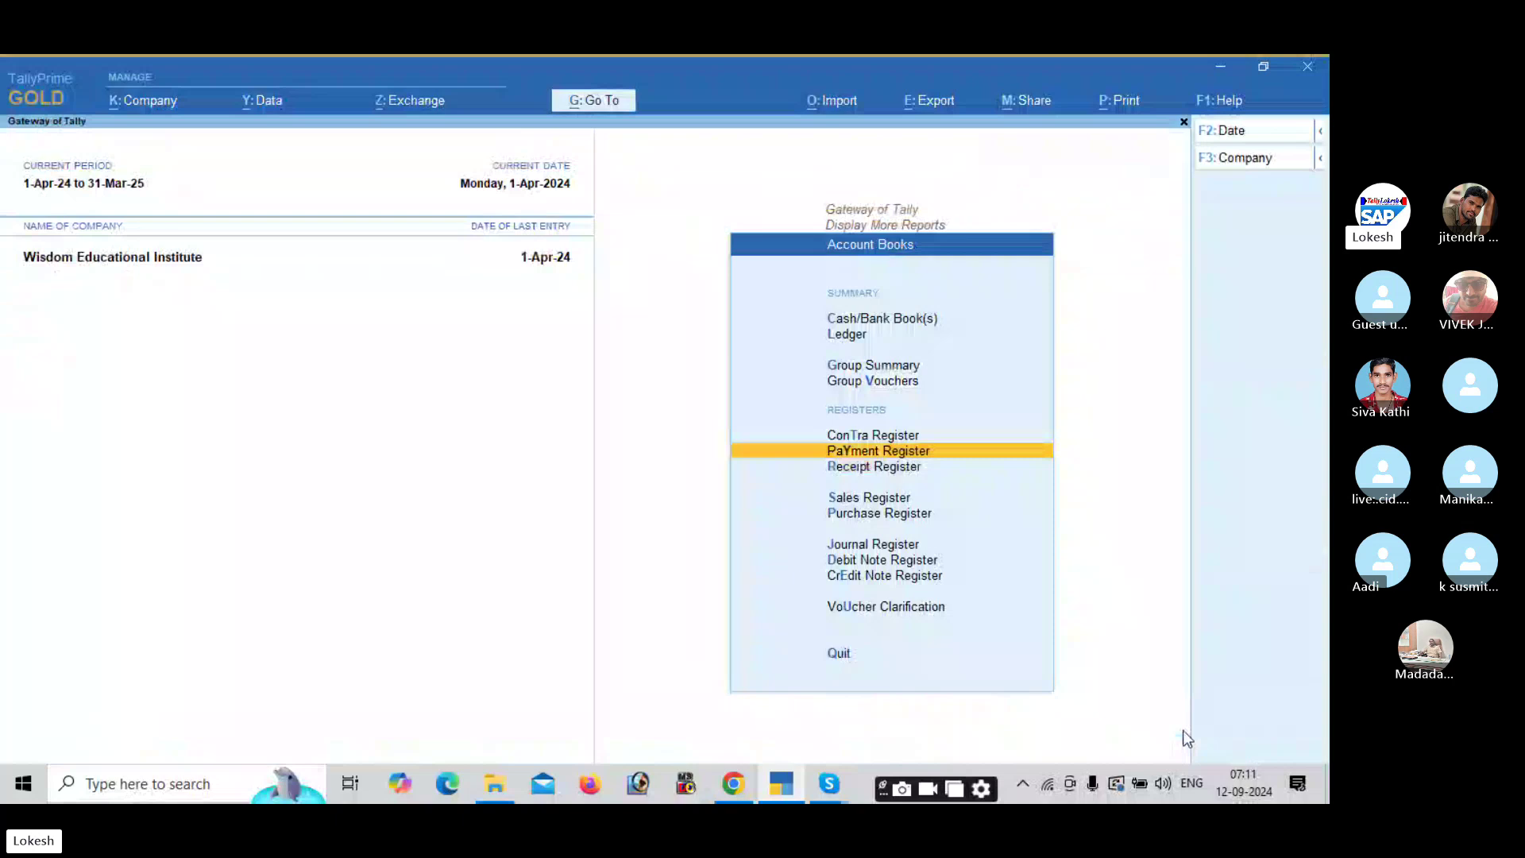
key(Return)
key(Return)
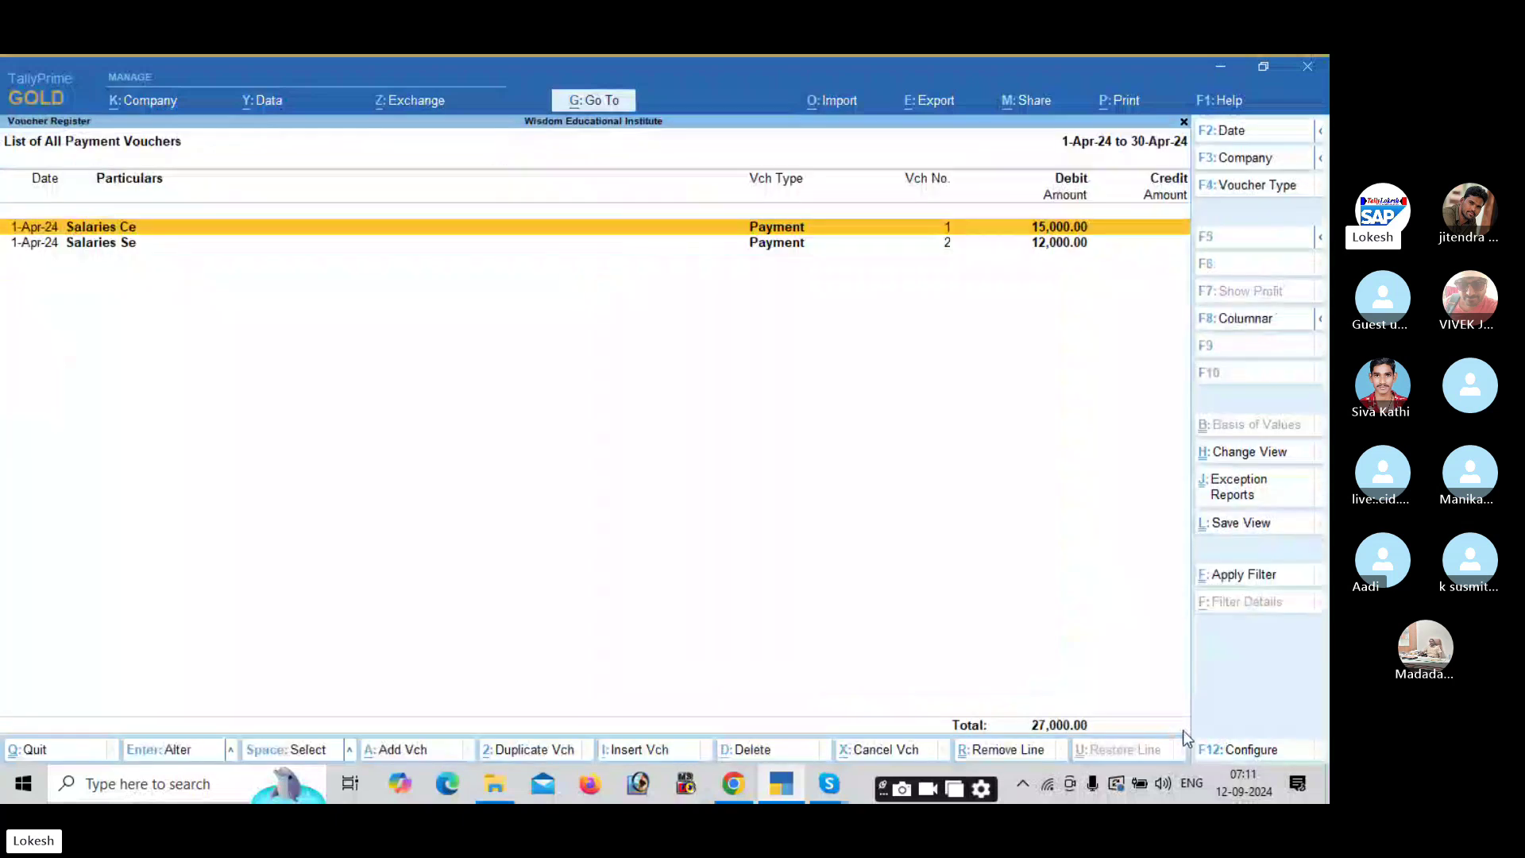
key(Escape)
key(Escape)
Check the monthly summary in the Contra Register.
key(Up)
key(Return)
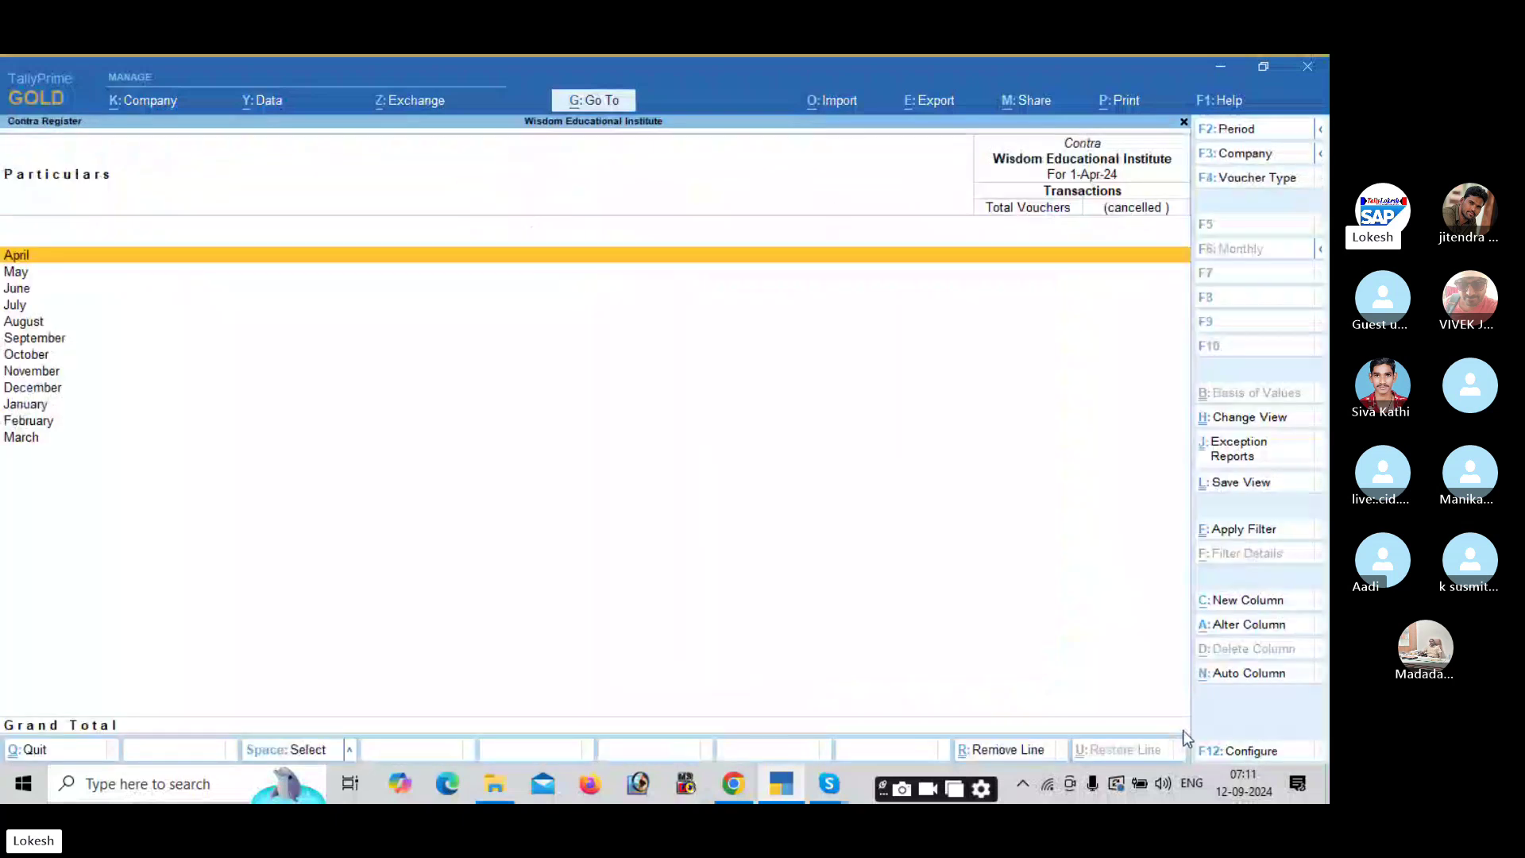
key(Escape)
Check the monthly summary in the Sales Register, and return to the Gateway of Tally.
key(Down)
key(Down)
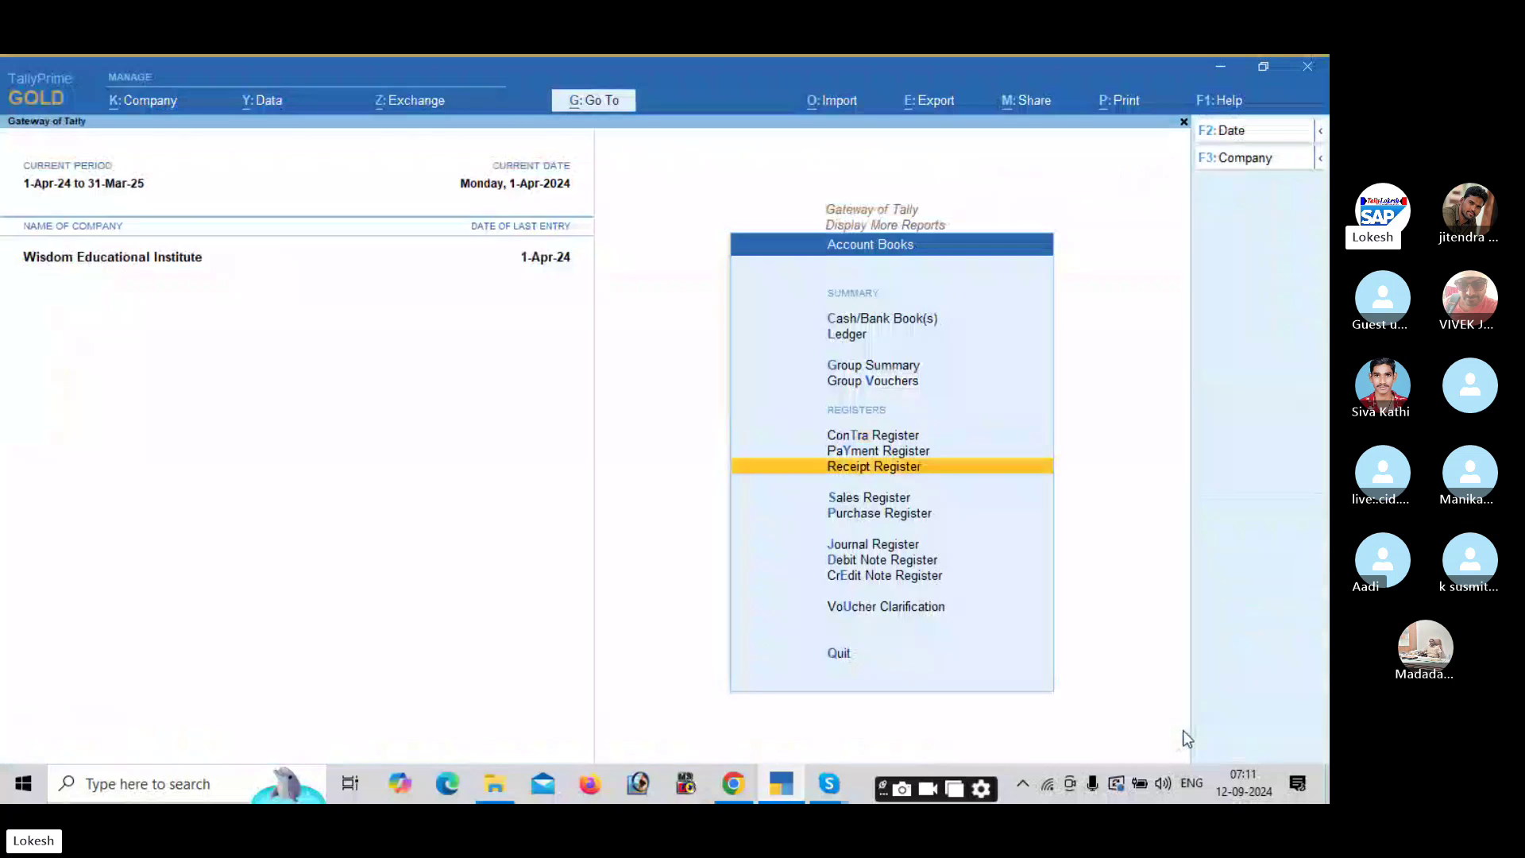
key(Down)
key(Return)
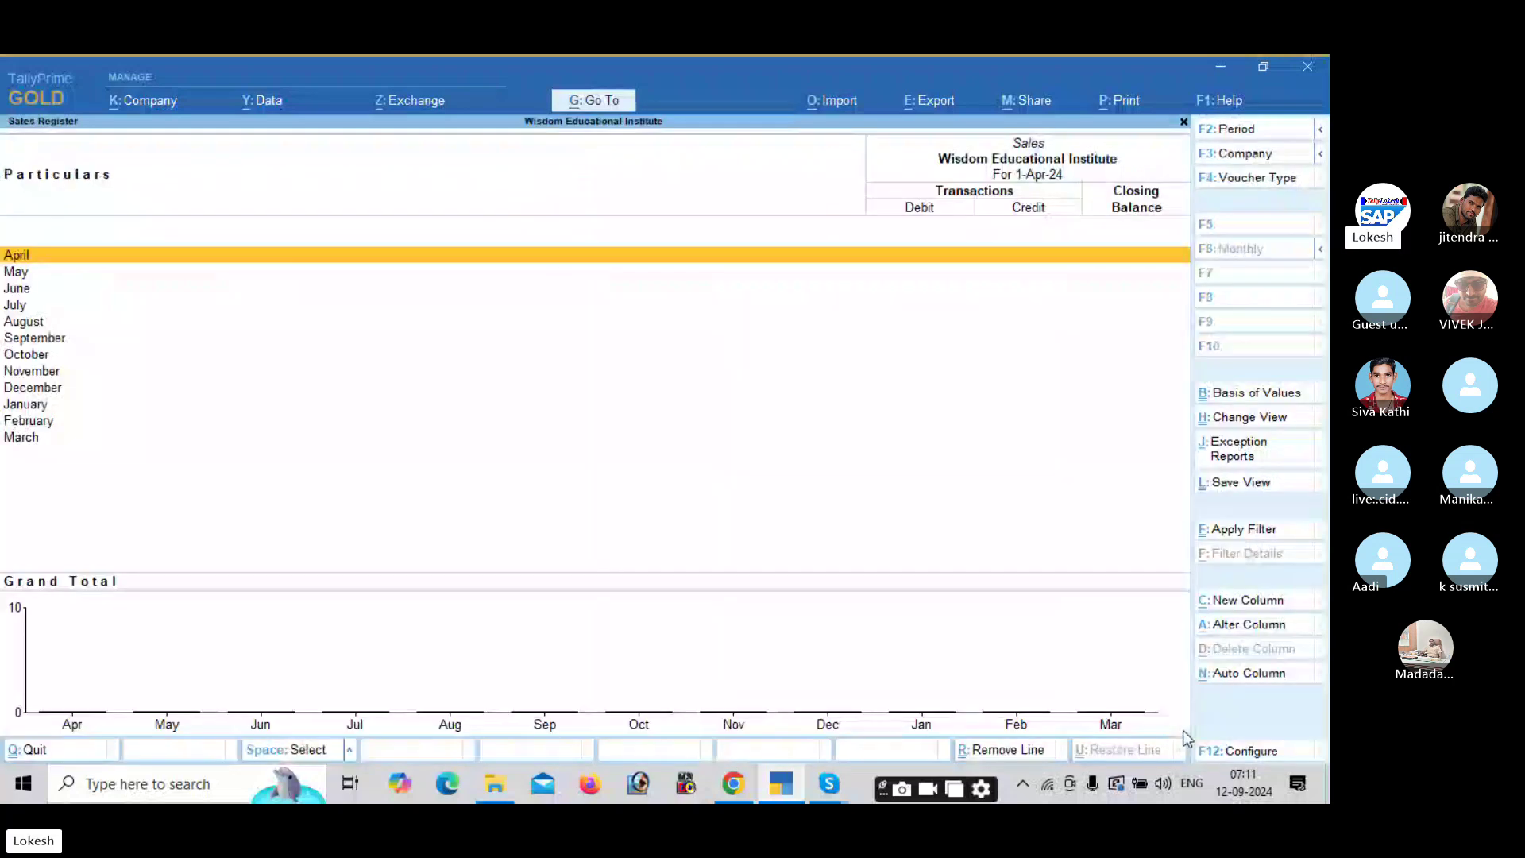
key(Escape)
key(Escape)
key(Escape)
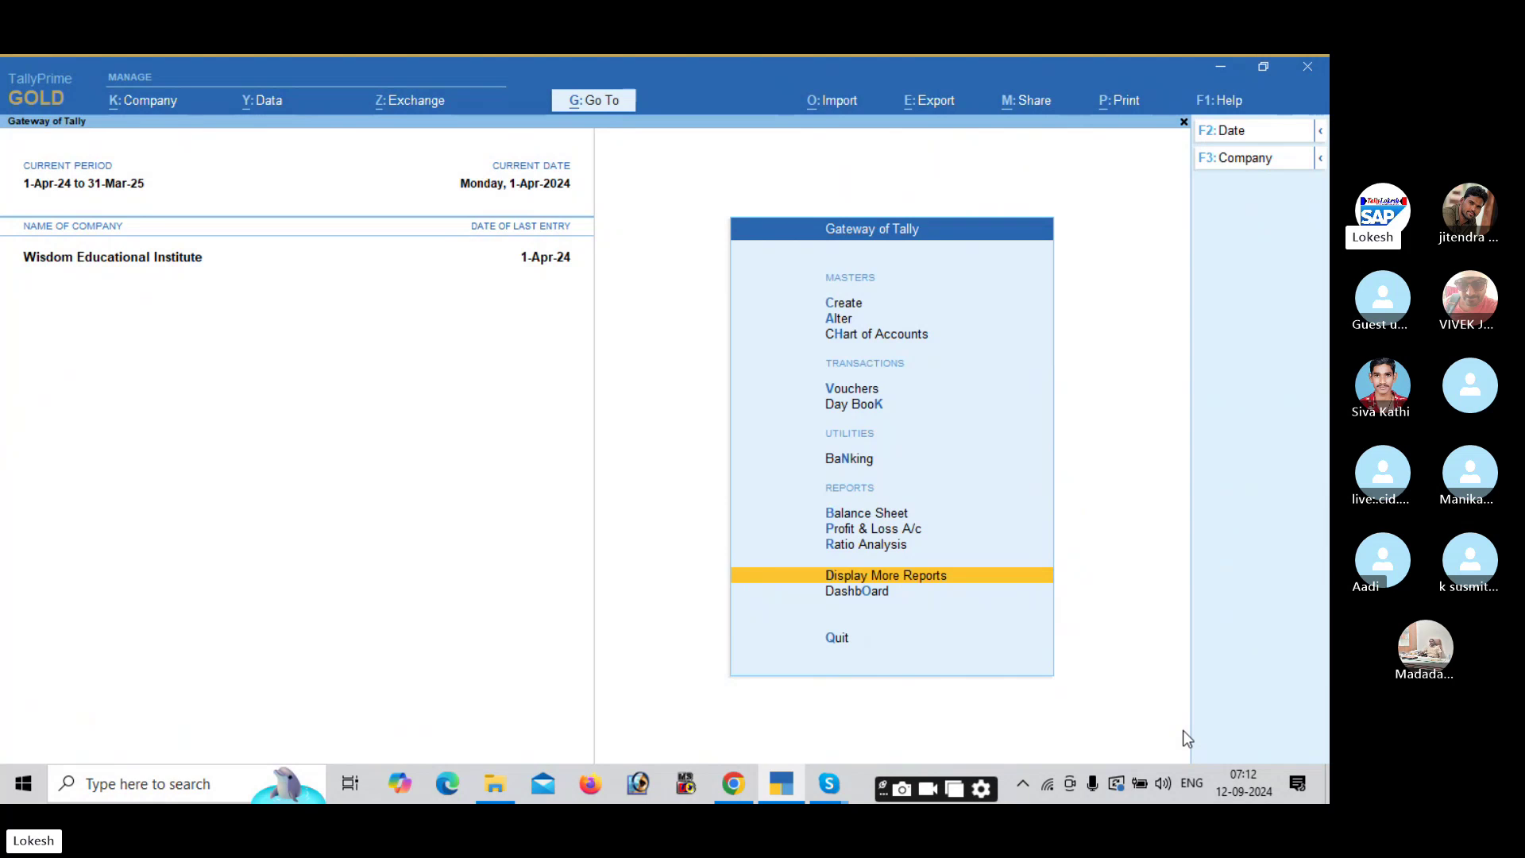
key(Up)
key(Up)
key(Up)
key(End)
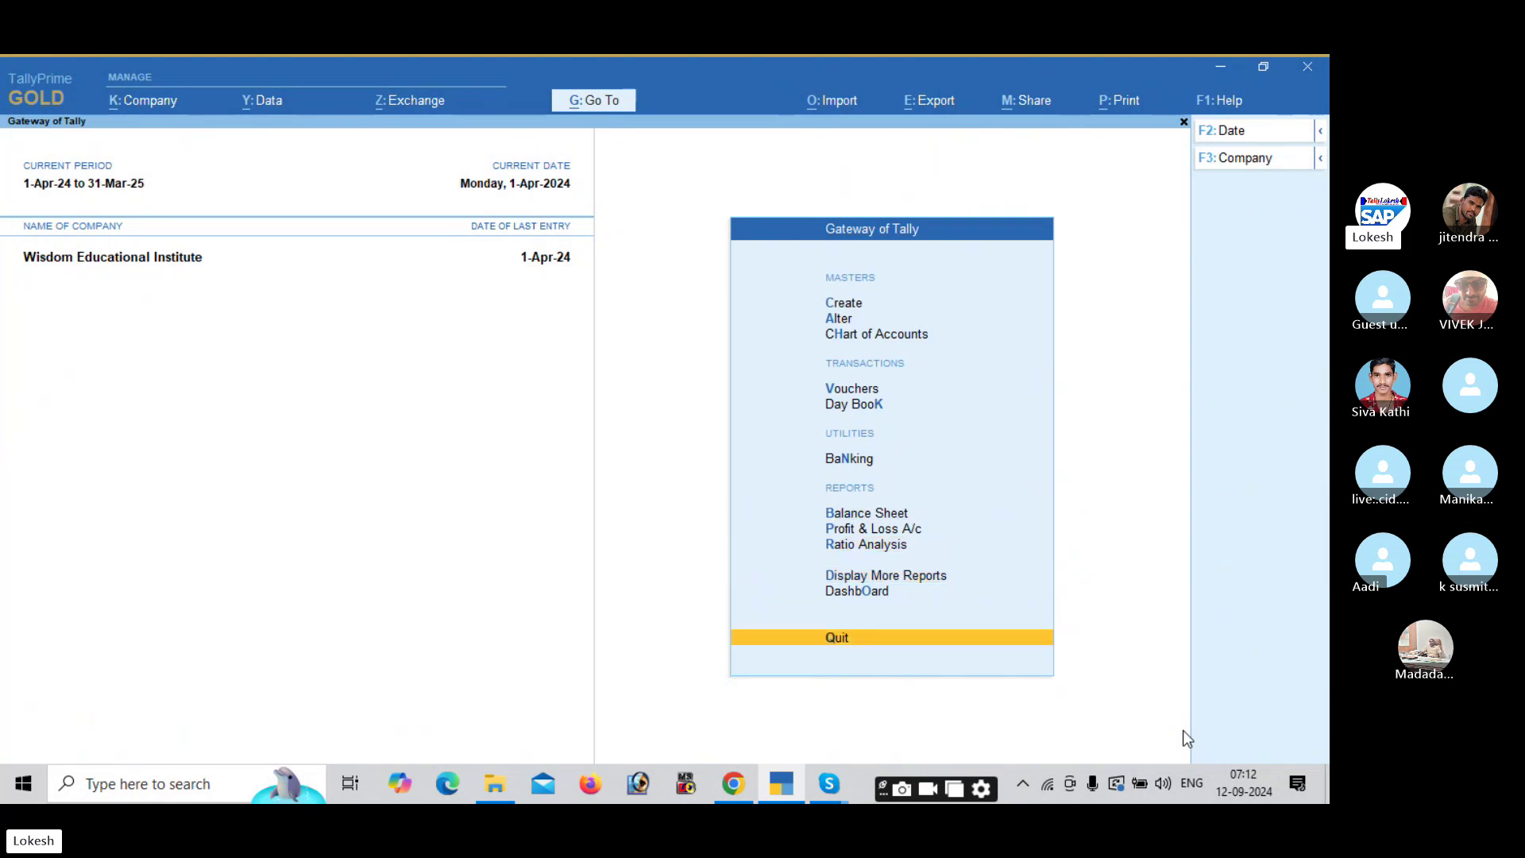
key(Home)
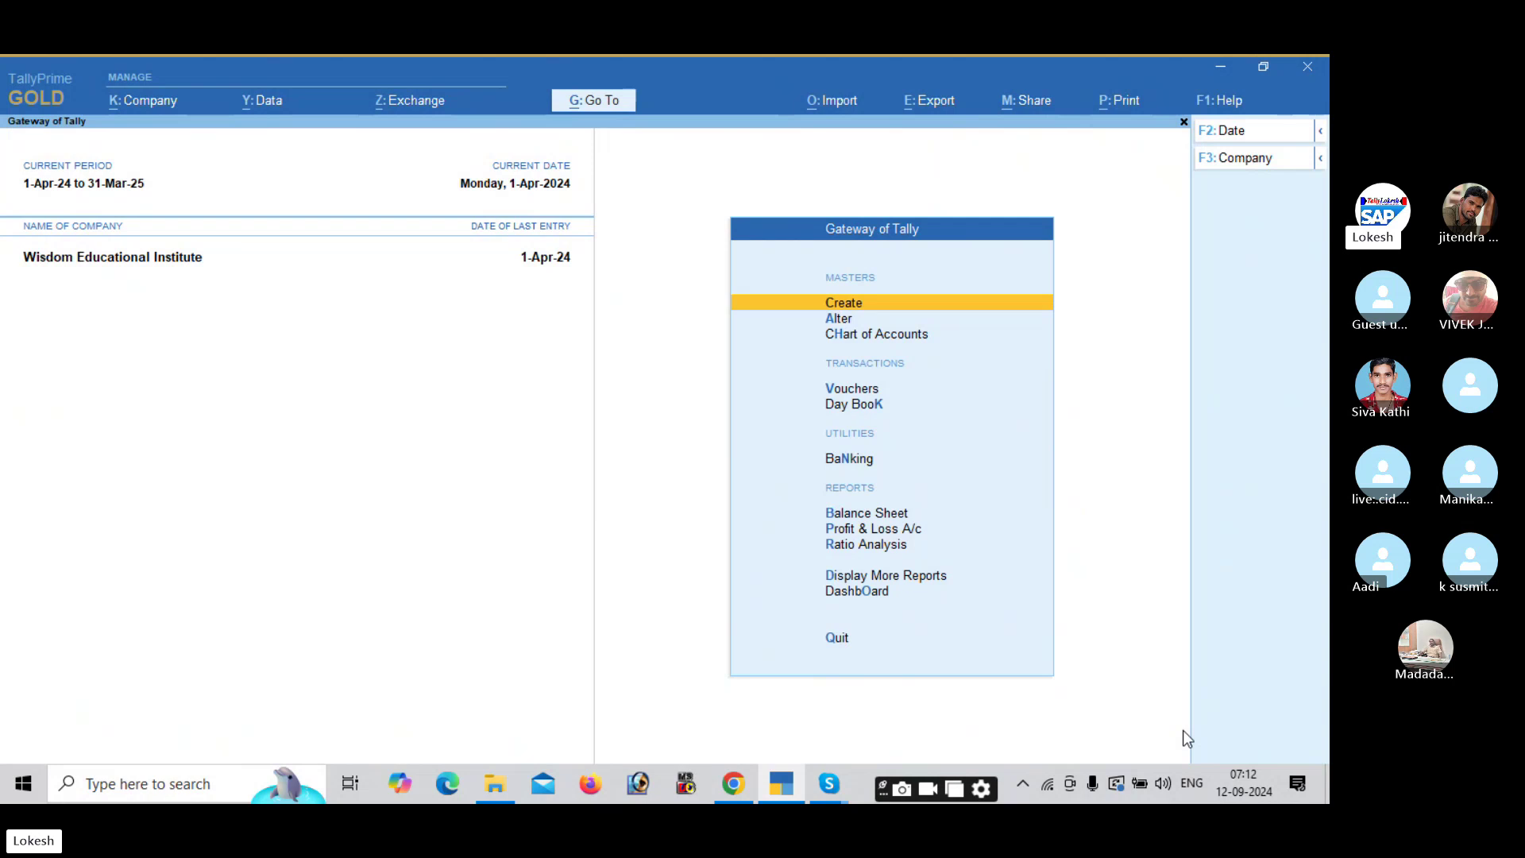
Create a group named Orthopaedics Dept Expenses under Indirect Expenses, keeping the remaining group options at their defaults.
key(Return)
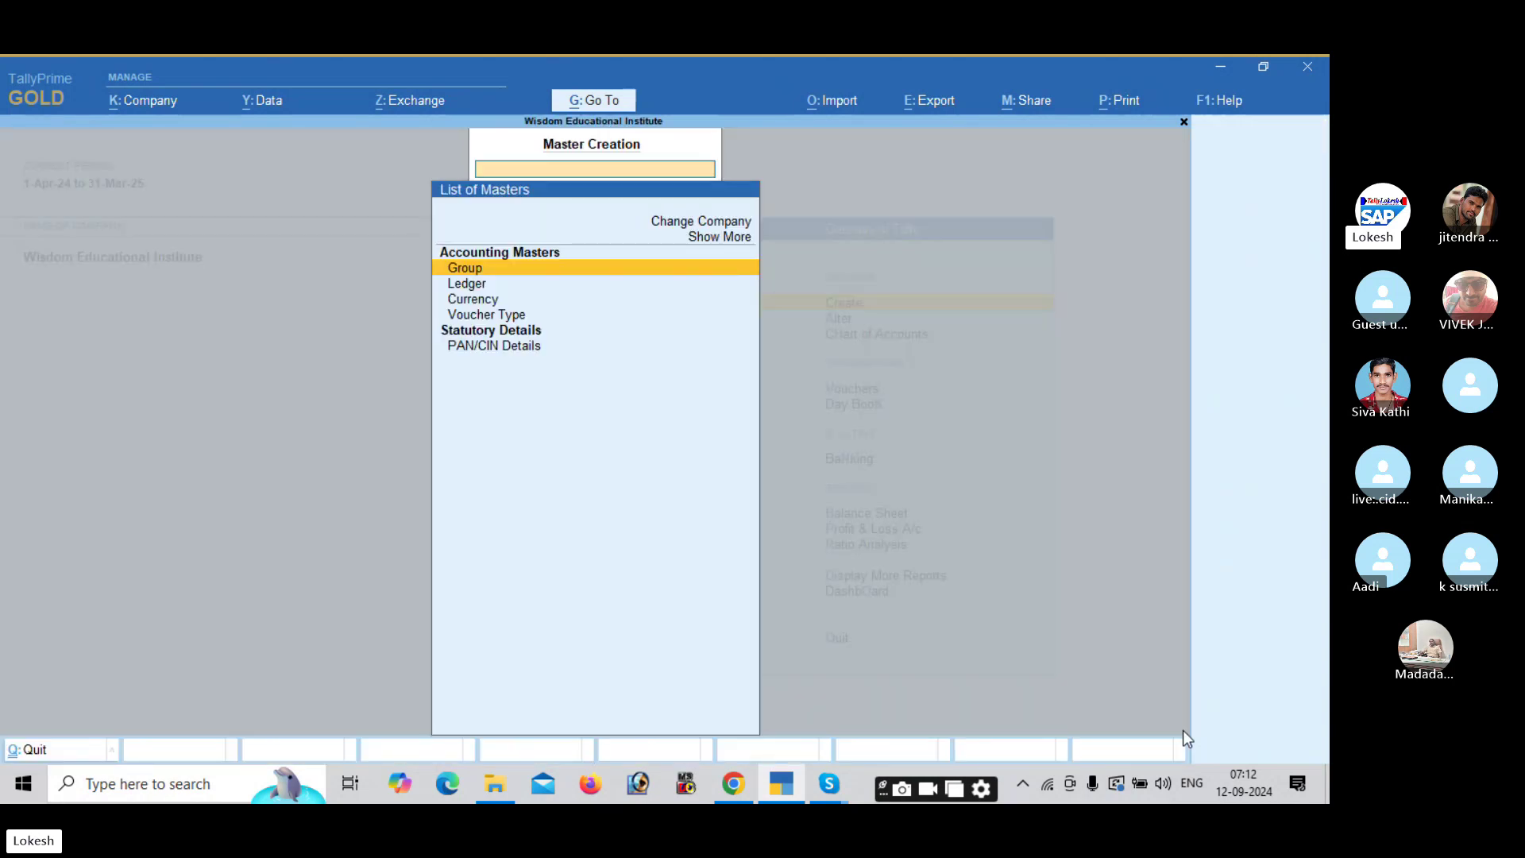
key(Return)
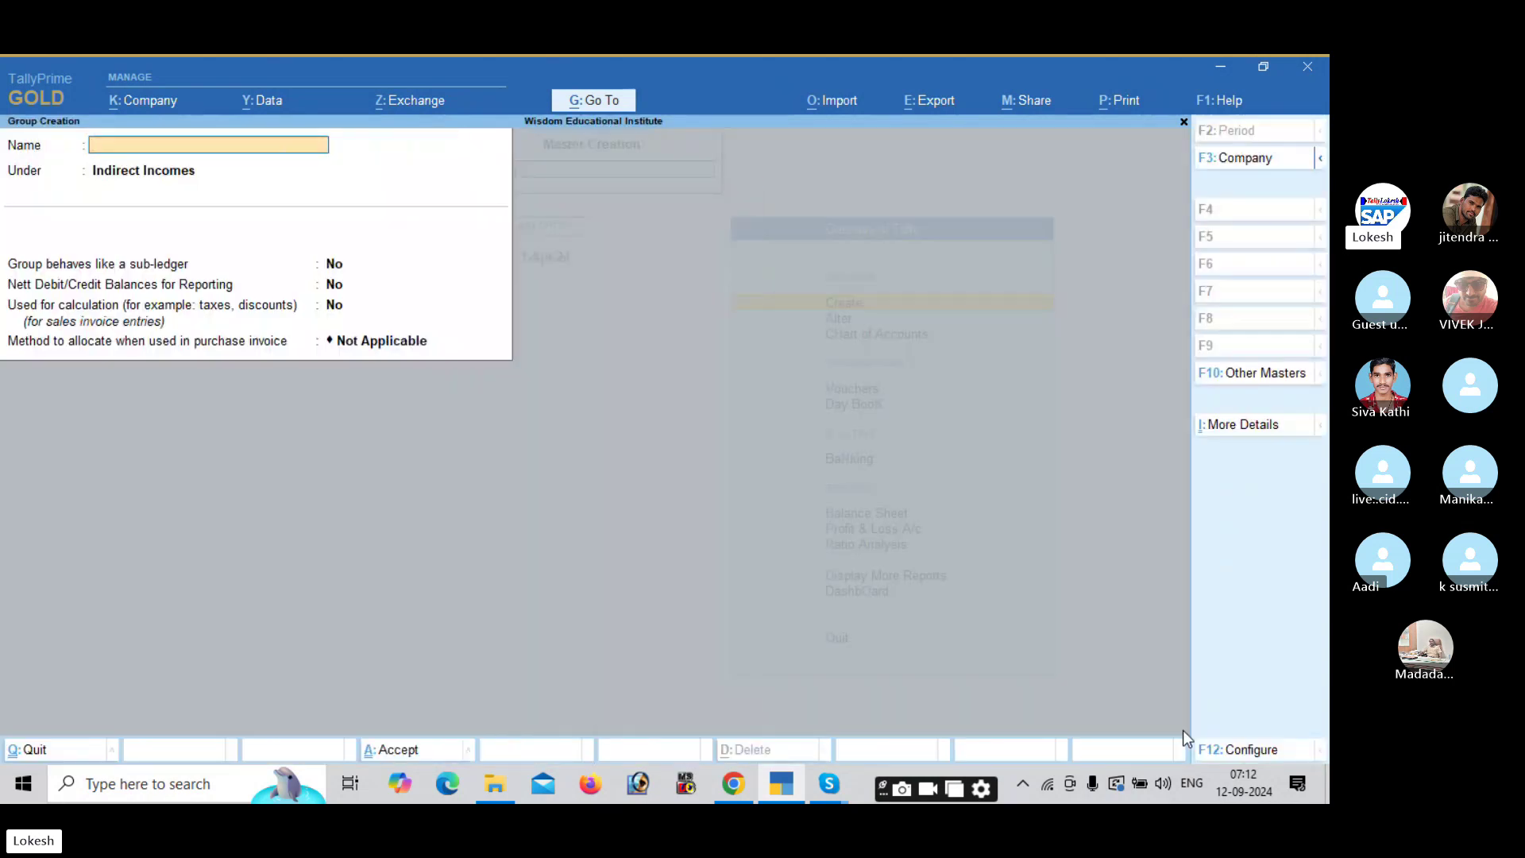
text(Orth)
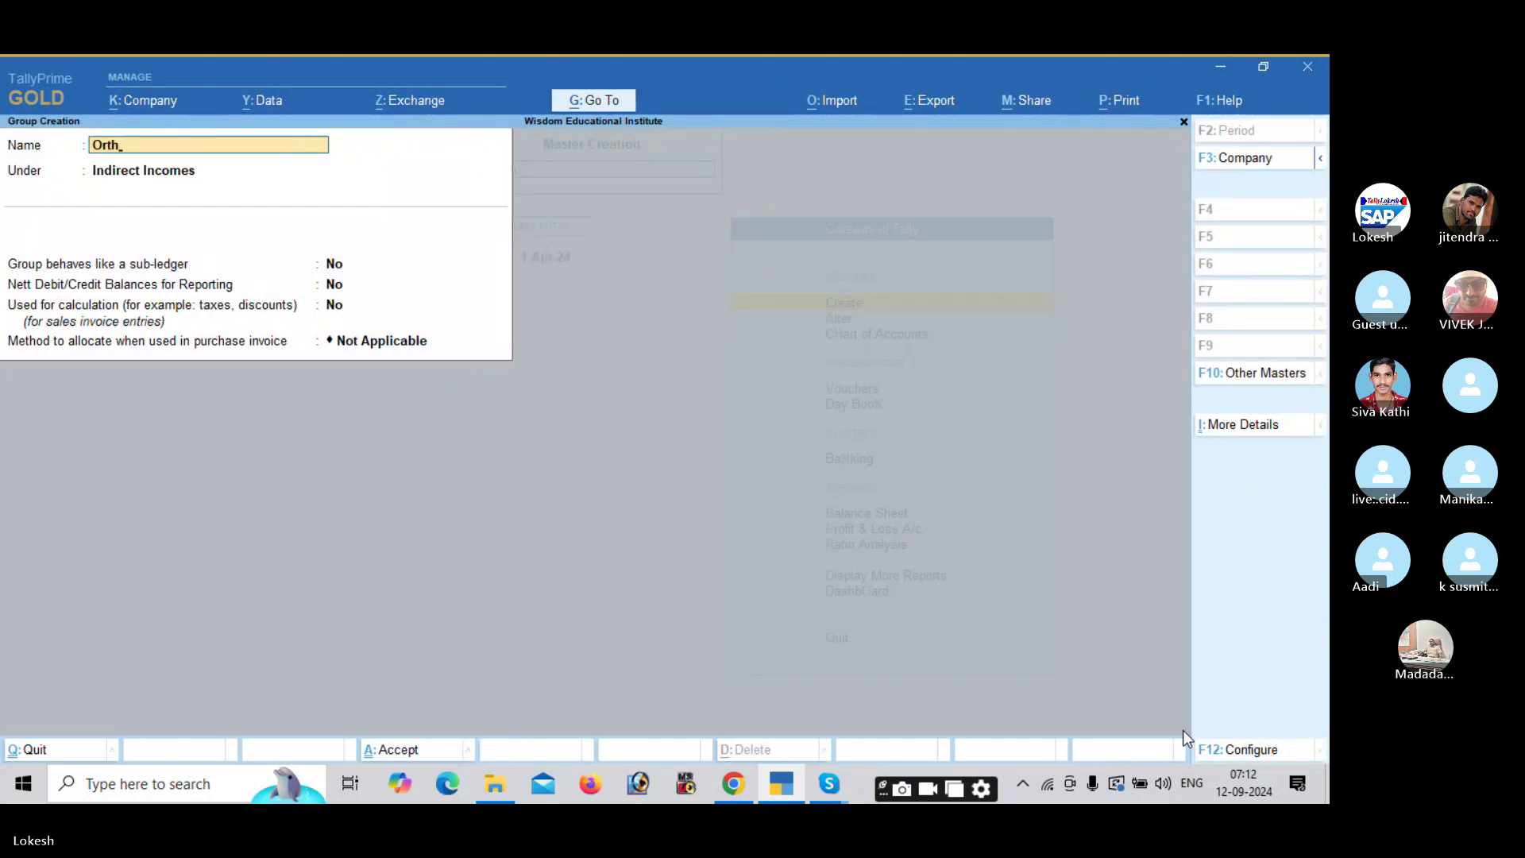
text(opaedics Dept e)
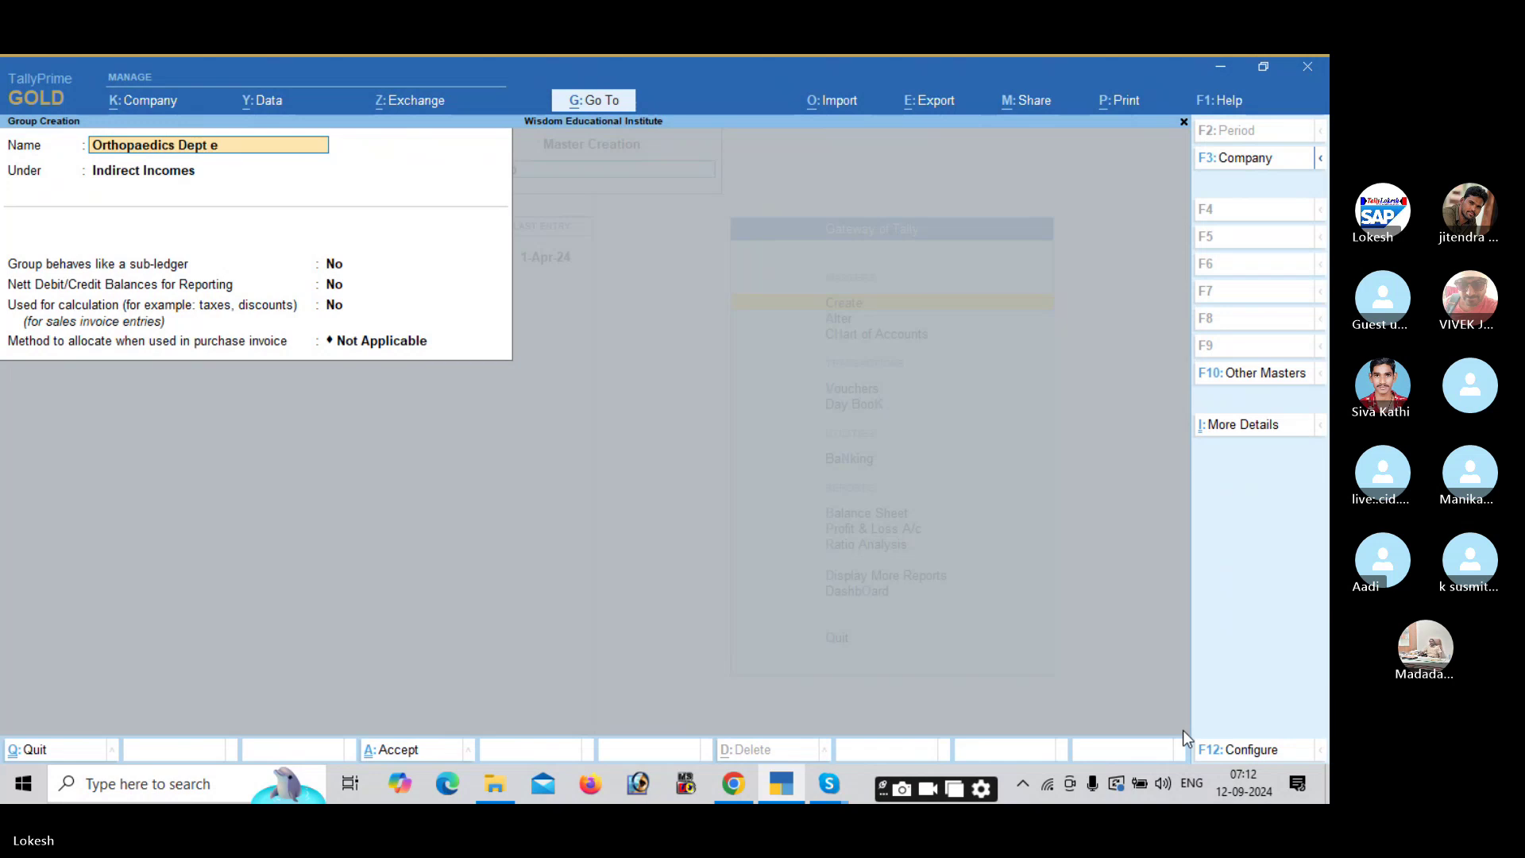
text(xp)
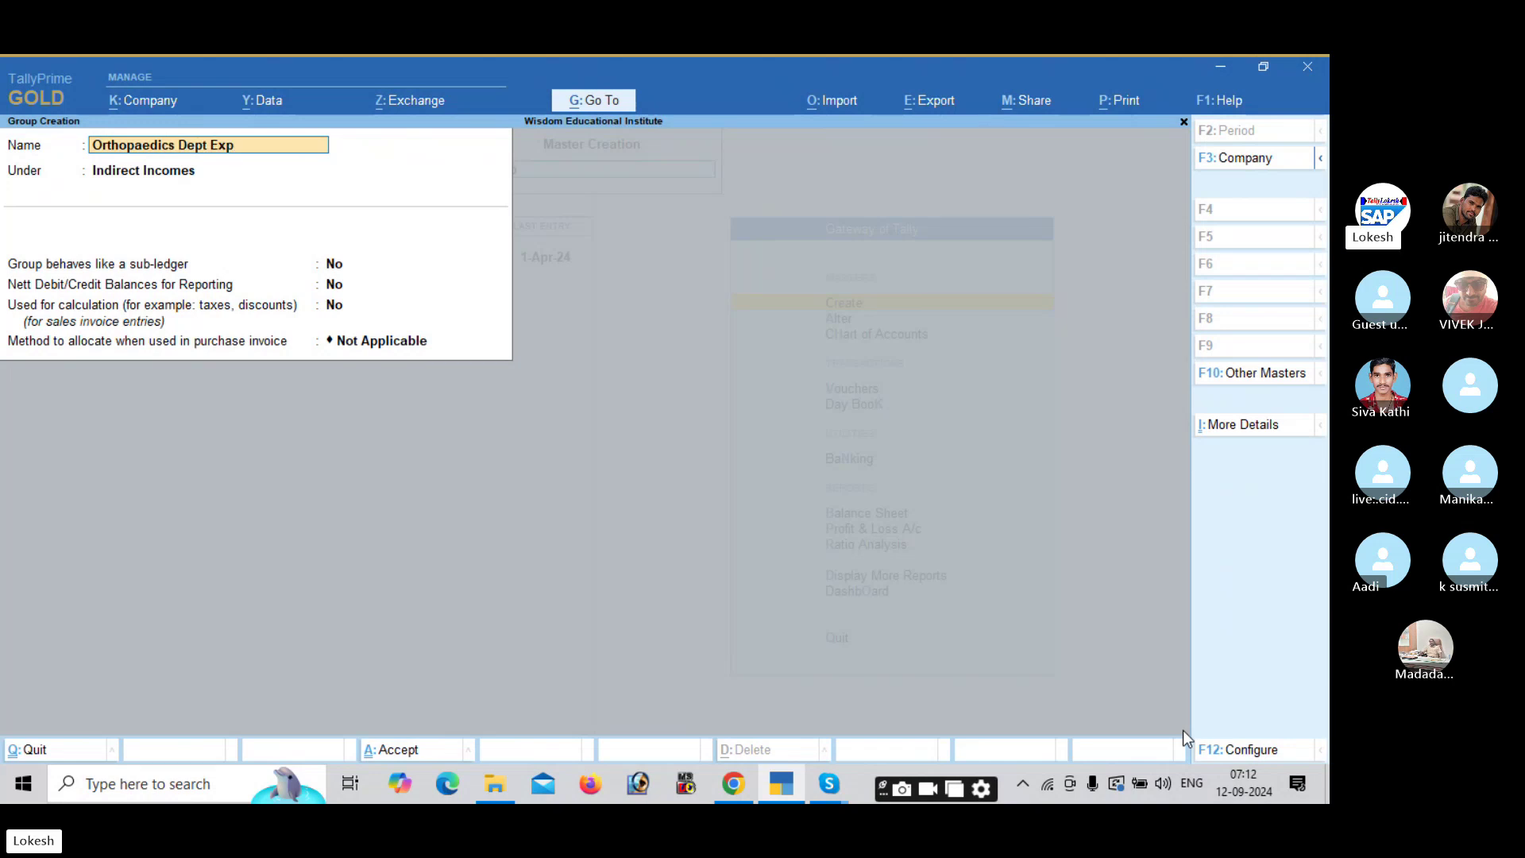
text(enses)
key(Return)
key(Up)
key(Return)
key(Return)
key(Return)
key(Return)
key(Return)
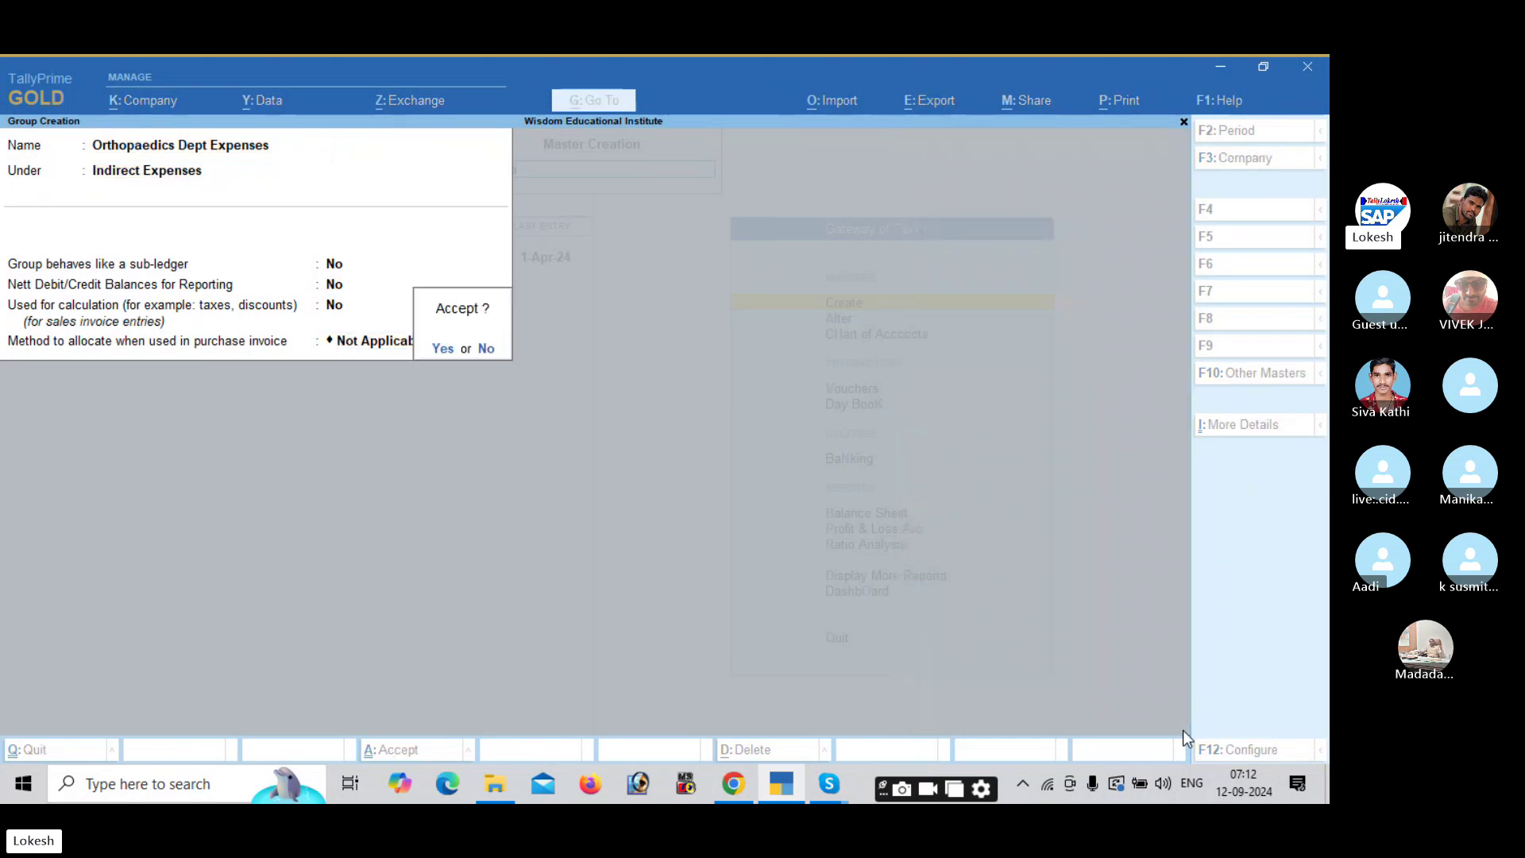
key(Return)
Create a group named Oncology Dept Expenses under Indirect Expenses with default options.
text(On)
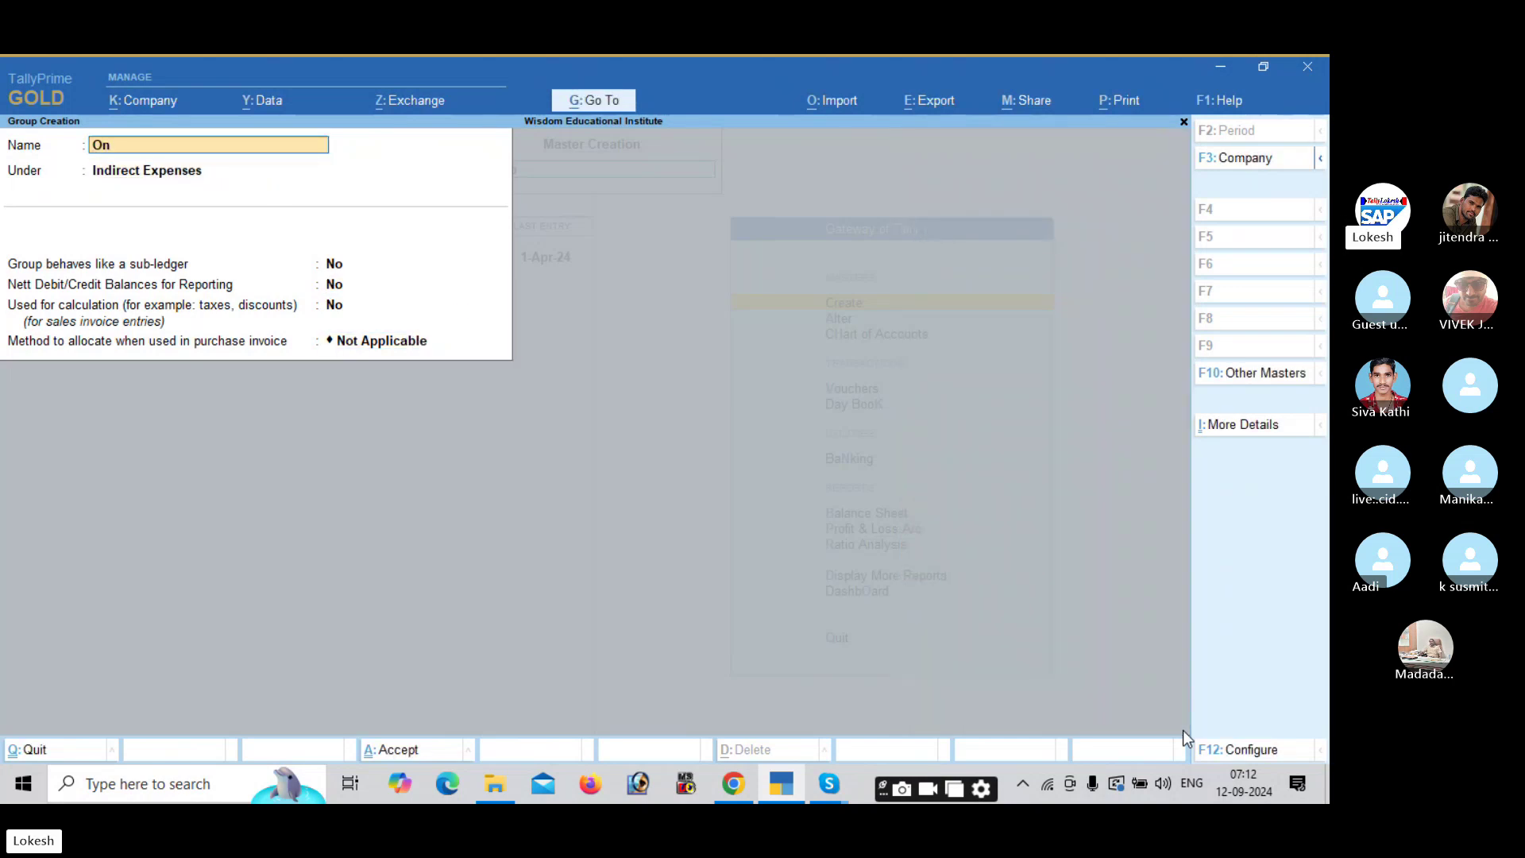
text(cology Dept Expense)
key(Return)
key(Return)
key(Return)
key(Return)
key(Return)
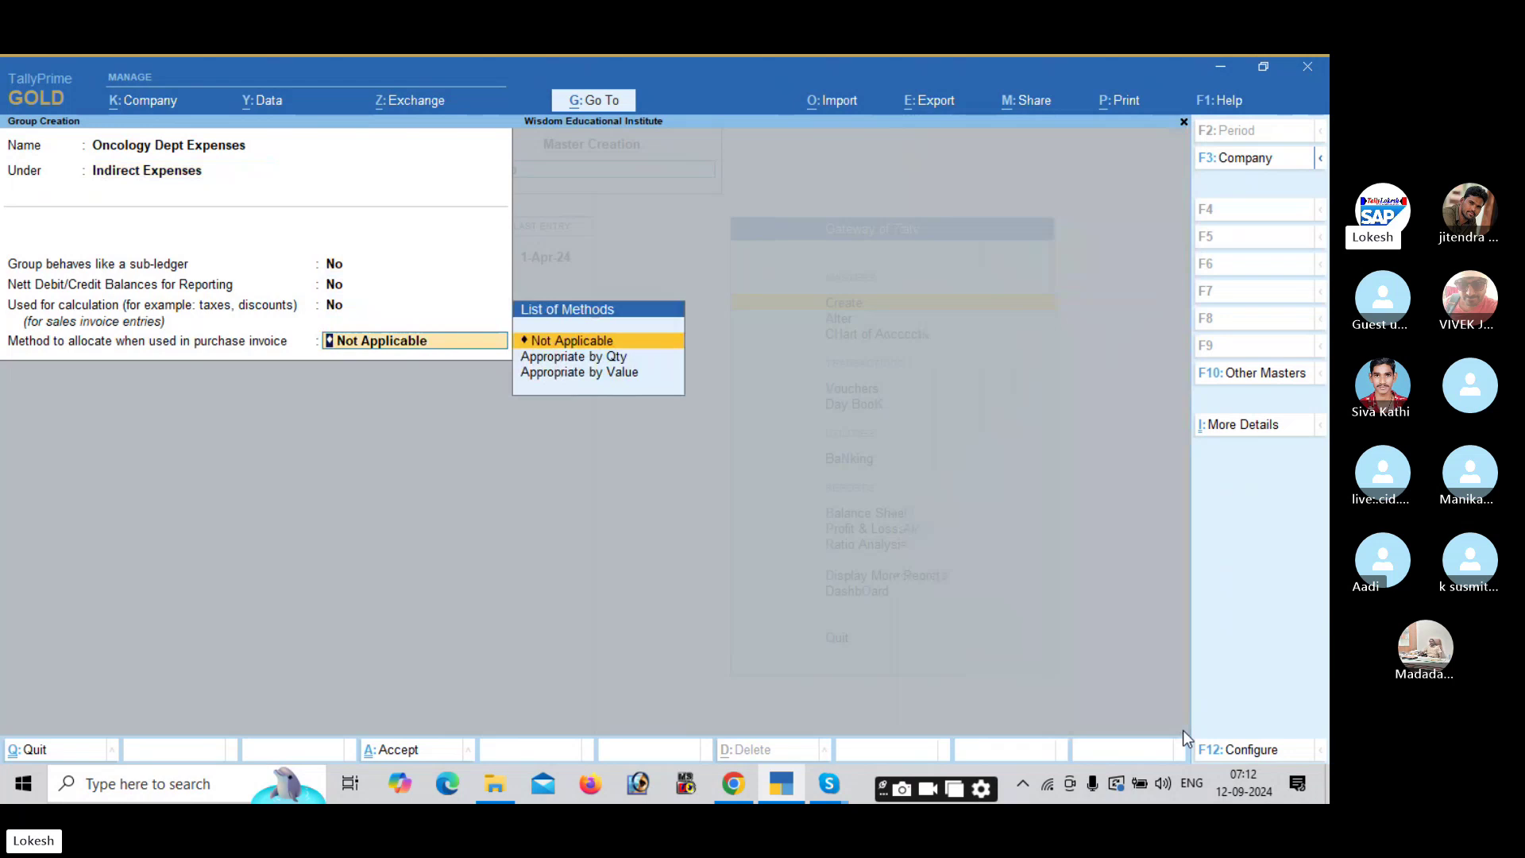
key(Return)
key(Return)
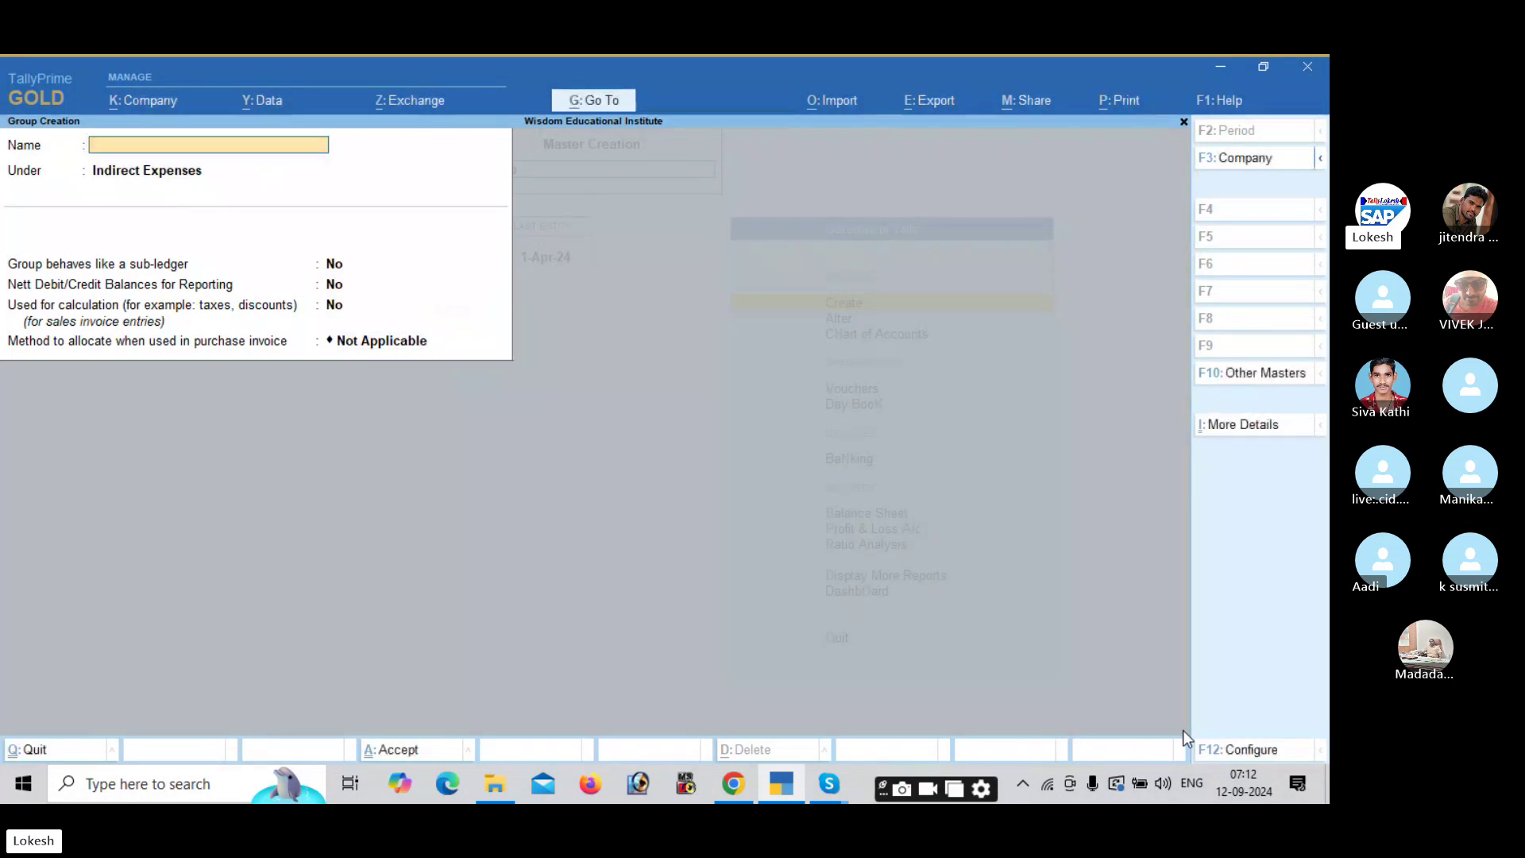
Create a group named Orthopaedics Dept Incomes under Indirect Incomes.
text(Orthopa)
text(ed)
text(ics)
text( Deo)
text(pt incomes)
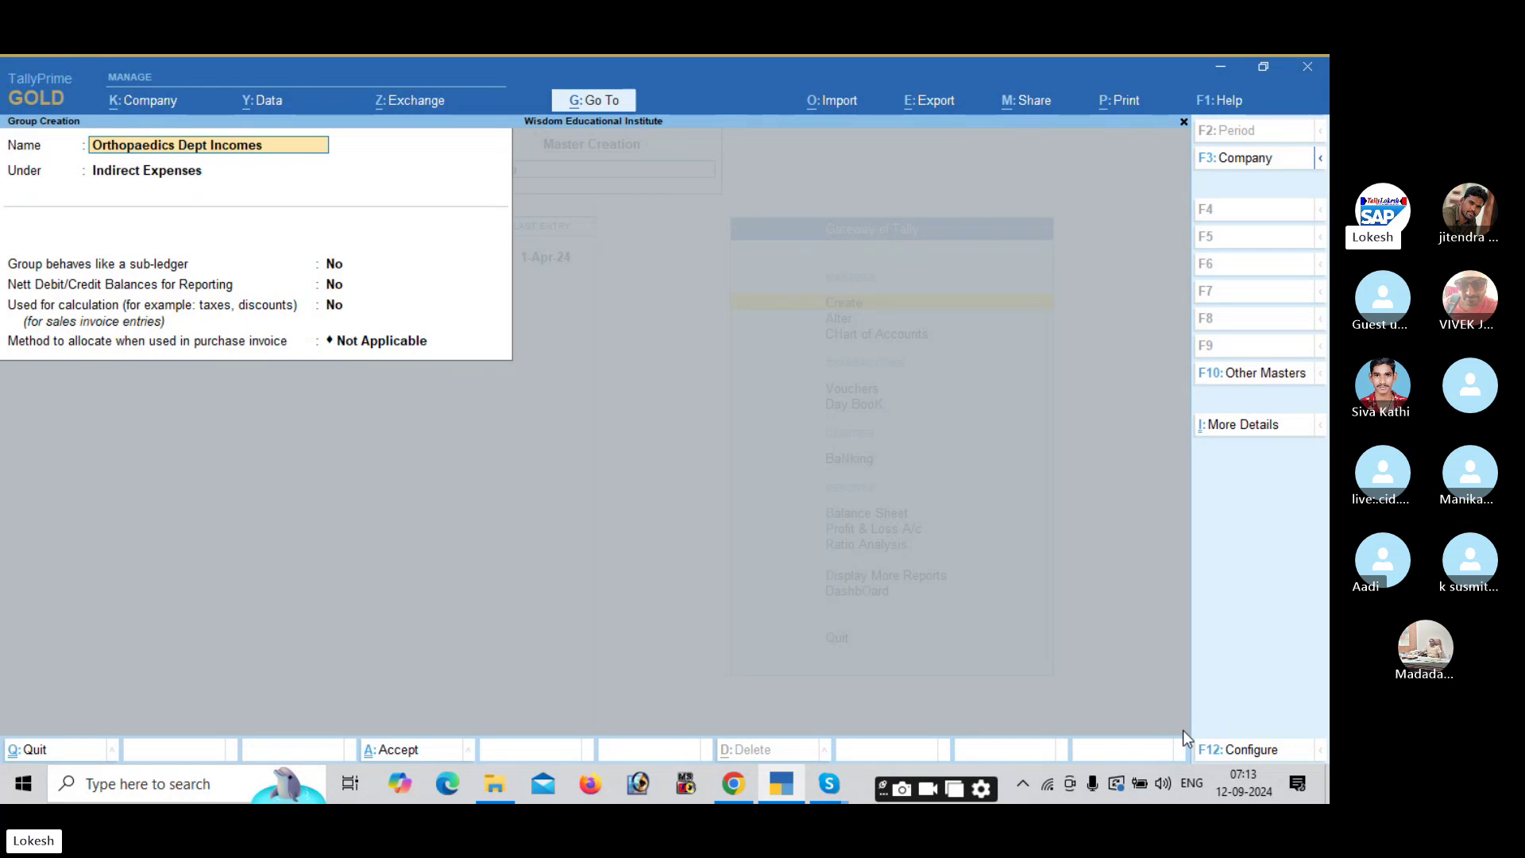
key(Return)
text(Ind)
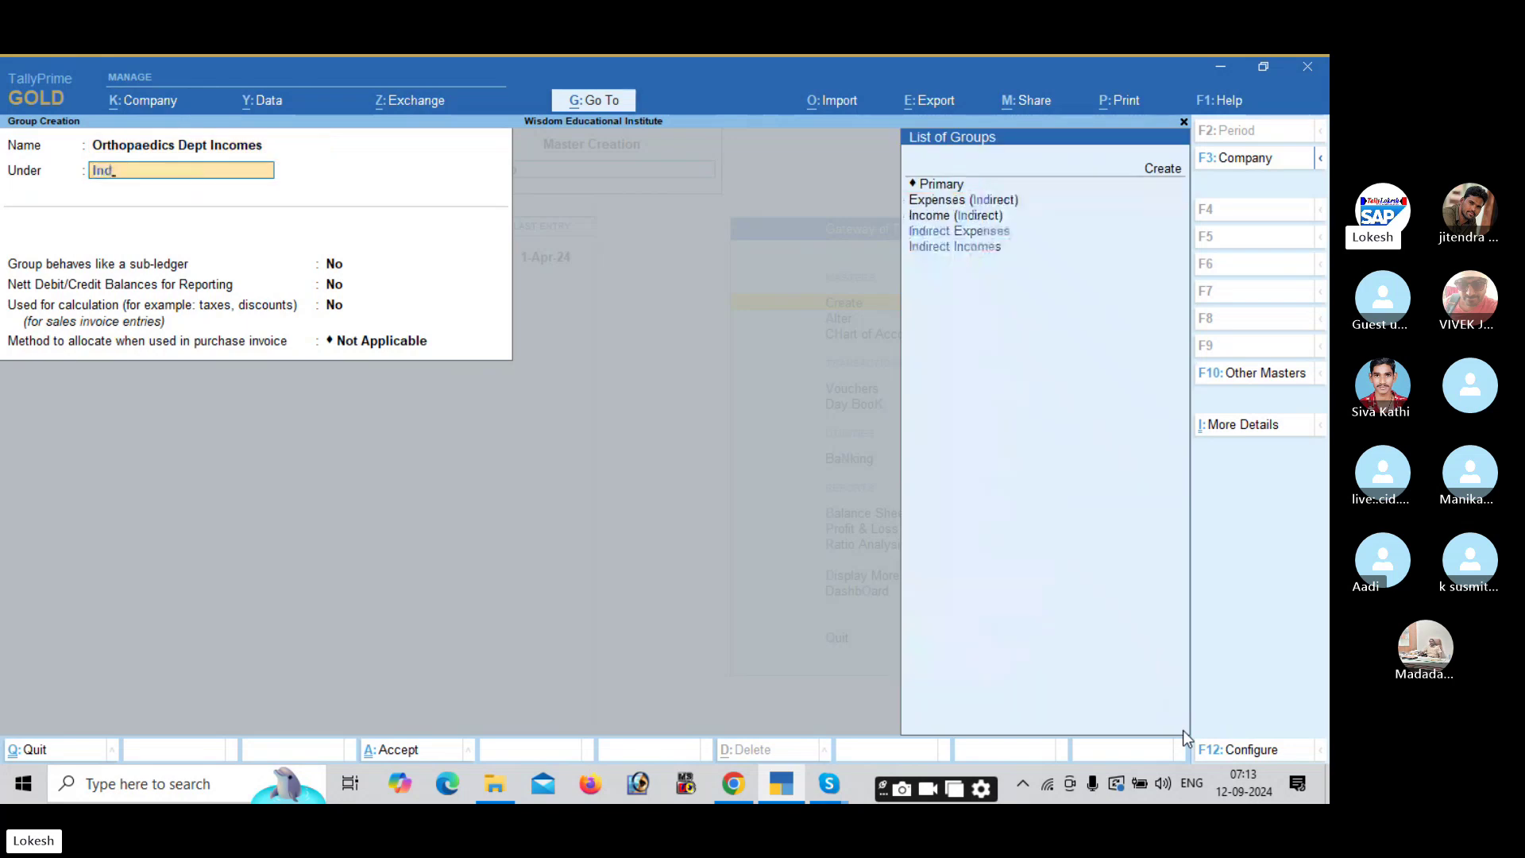
key(Down)
key(Return)
key(ctrl+a)
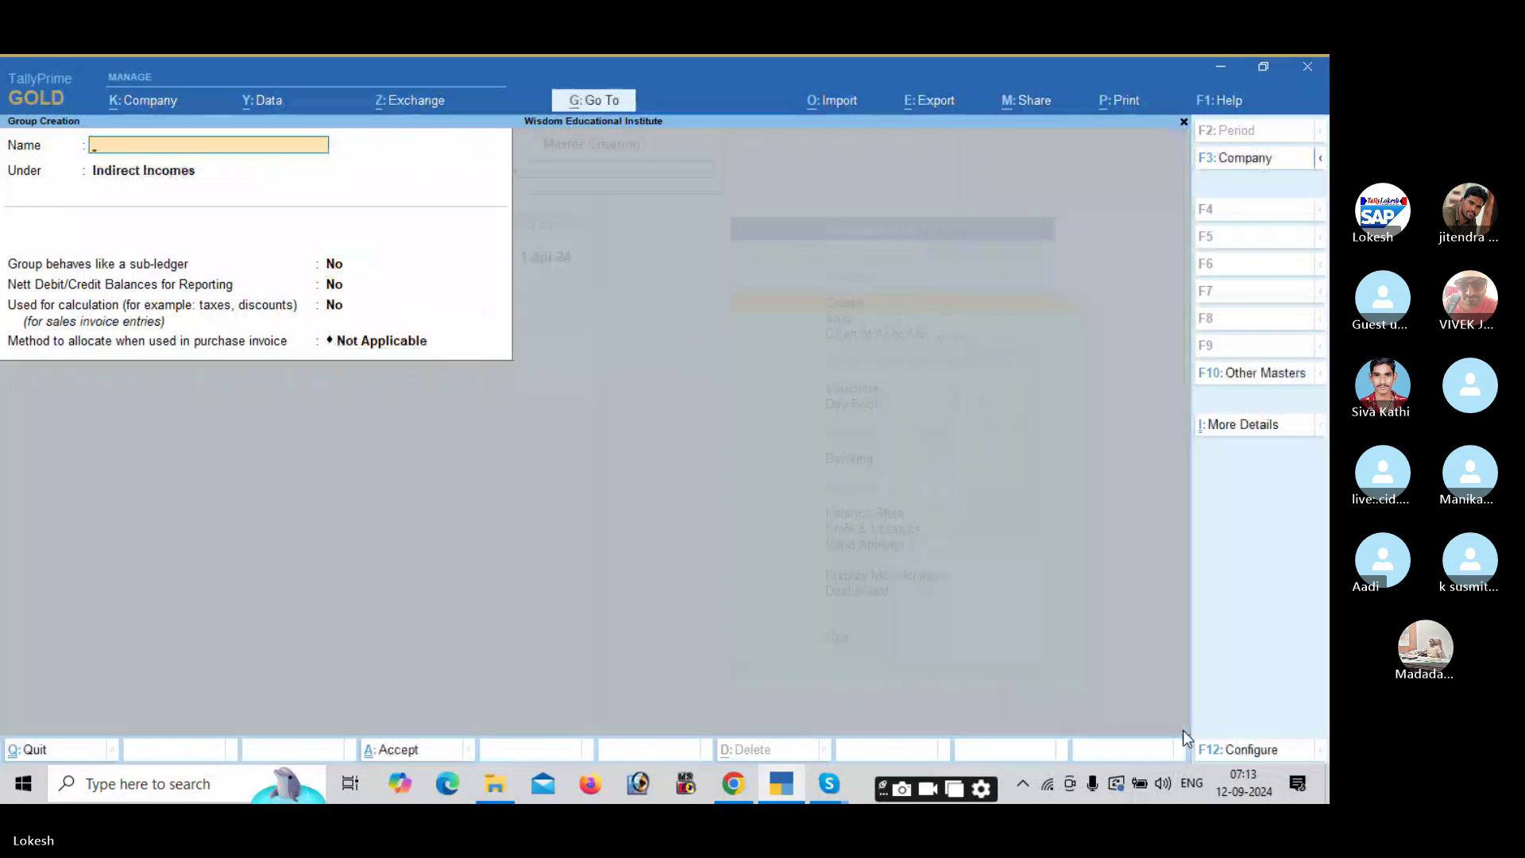
Create a group named Oncology Dept Incomes under Indirect Incomes, and leave group creation.
text(Oncol)
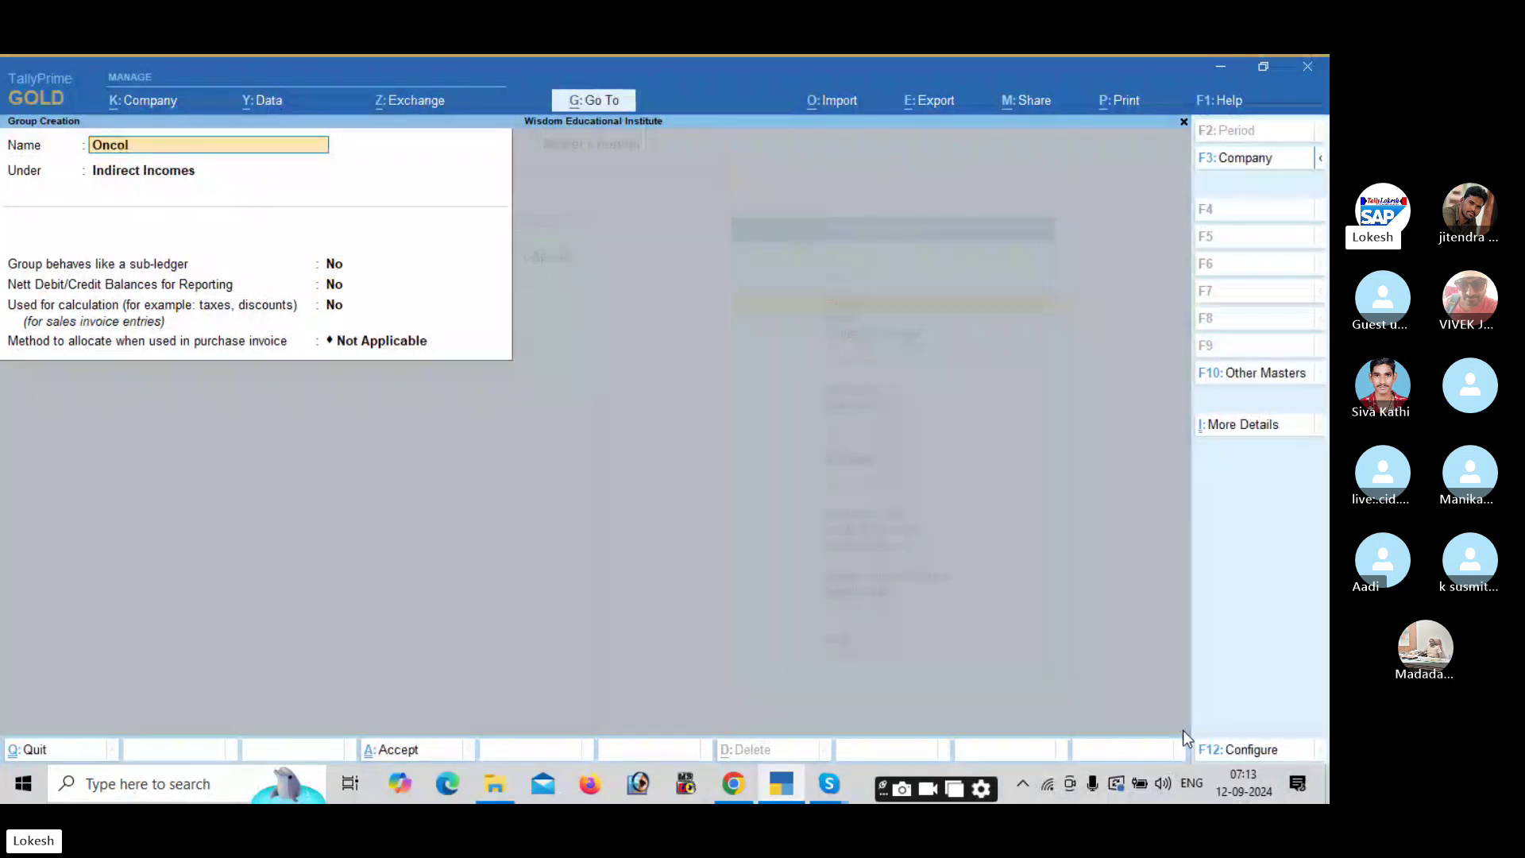
text(ogy Dept Income)
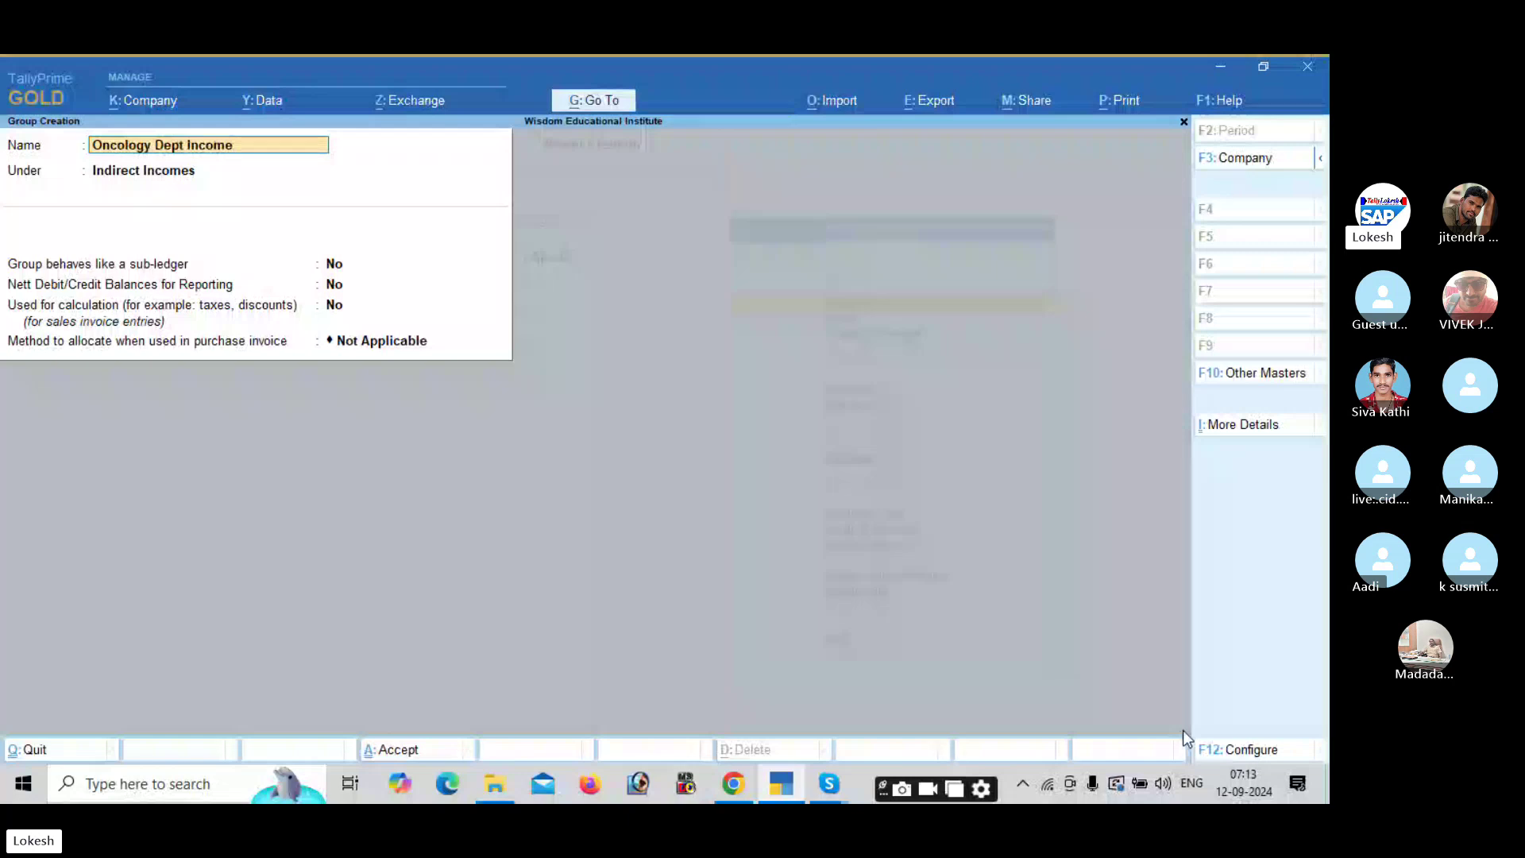
text(s)
key(Return)
key(Return)
key(Return)
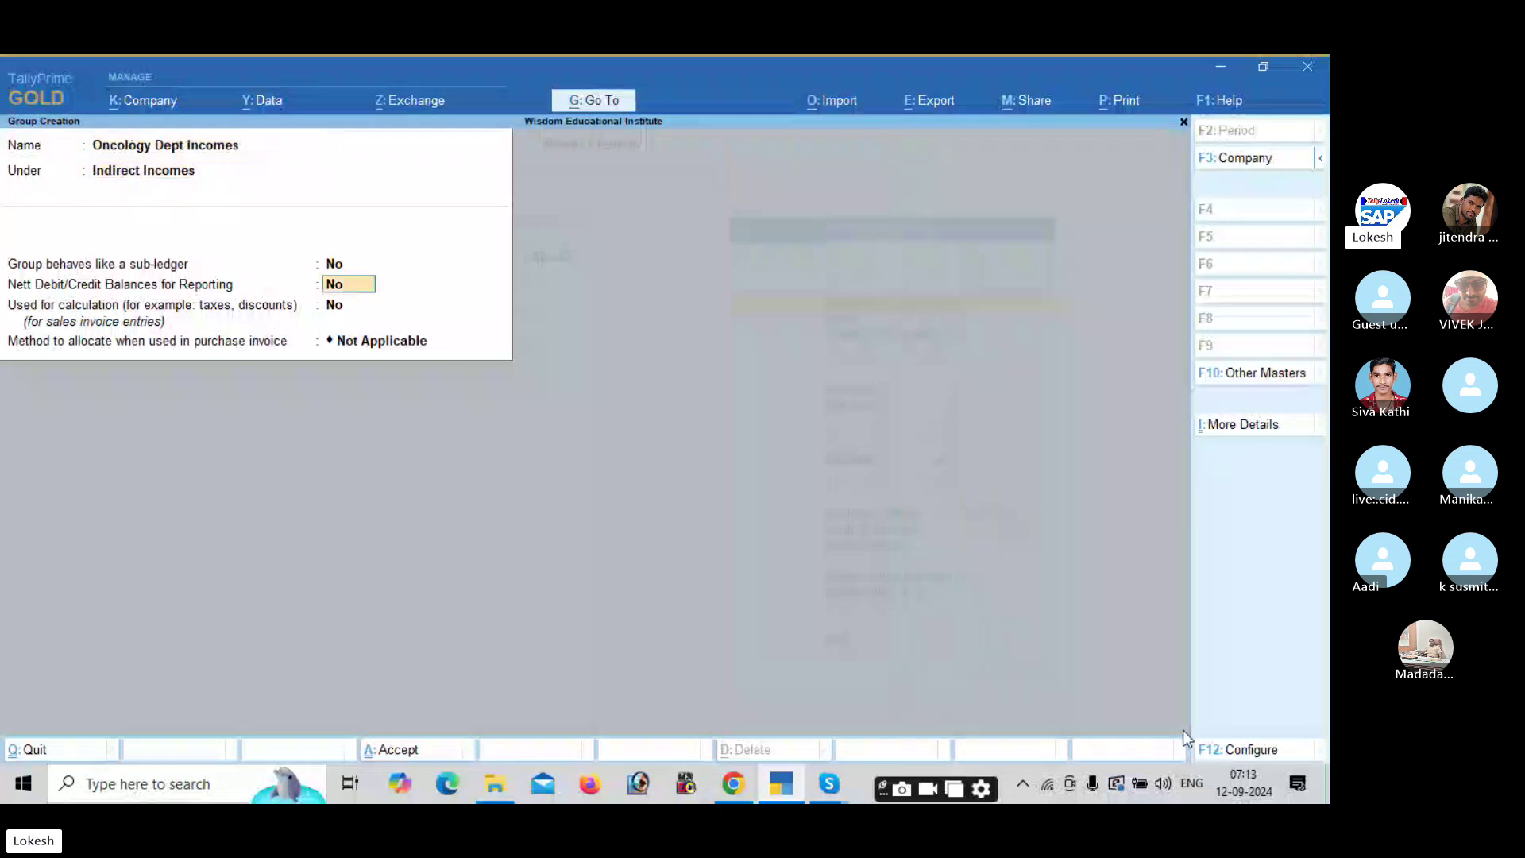
key(Return)
key(Return)
key(Return)
key(Return)
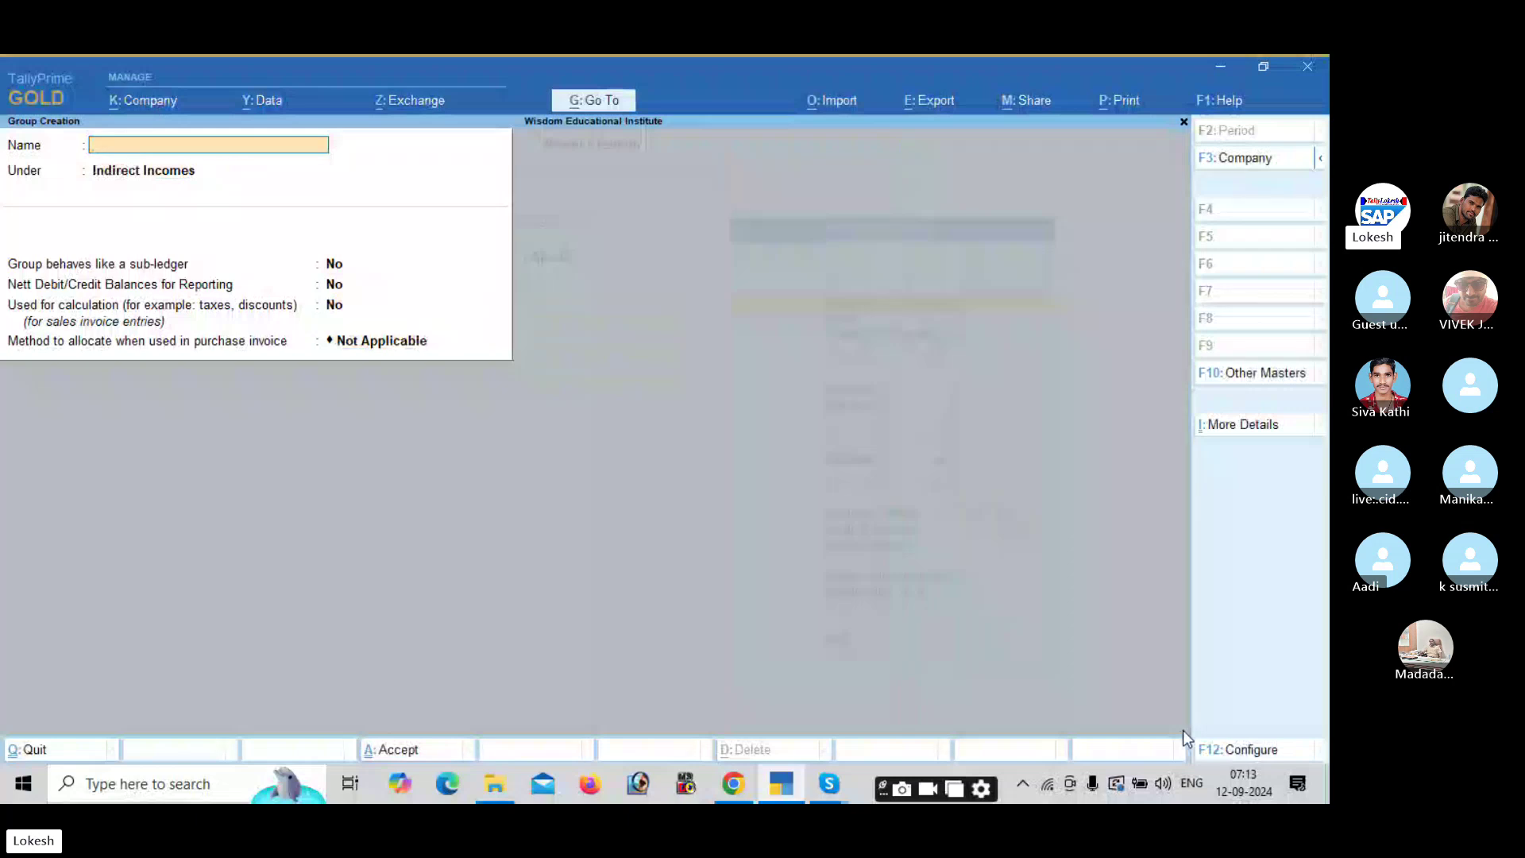
key(Escape)
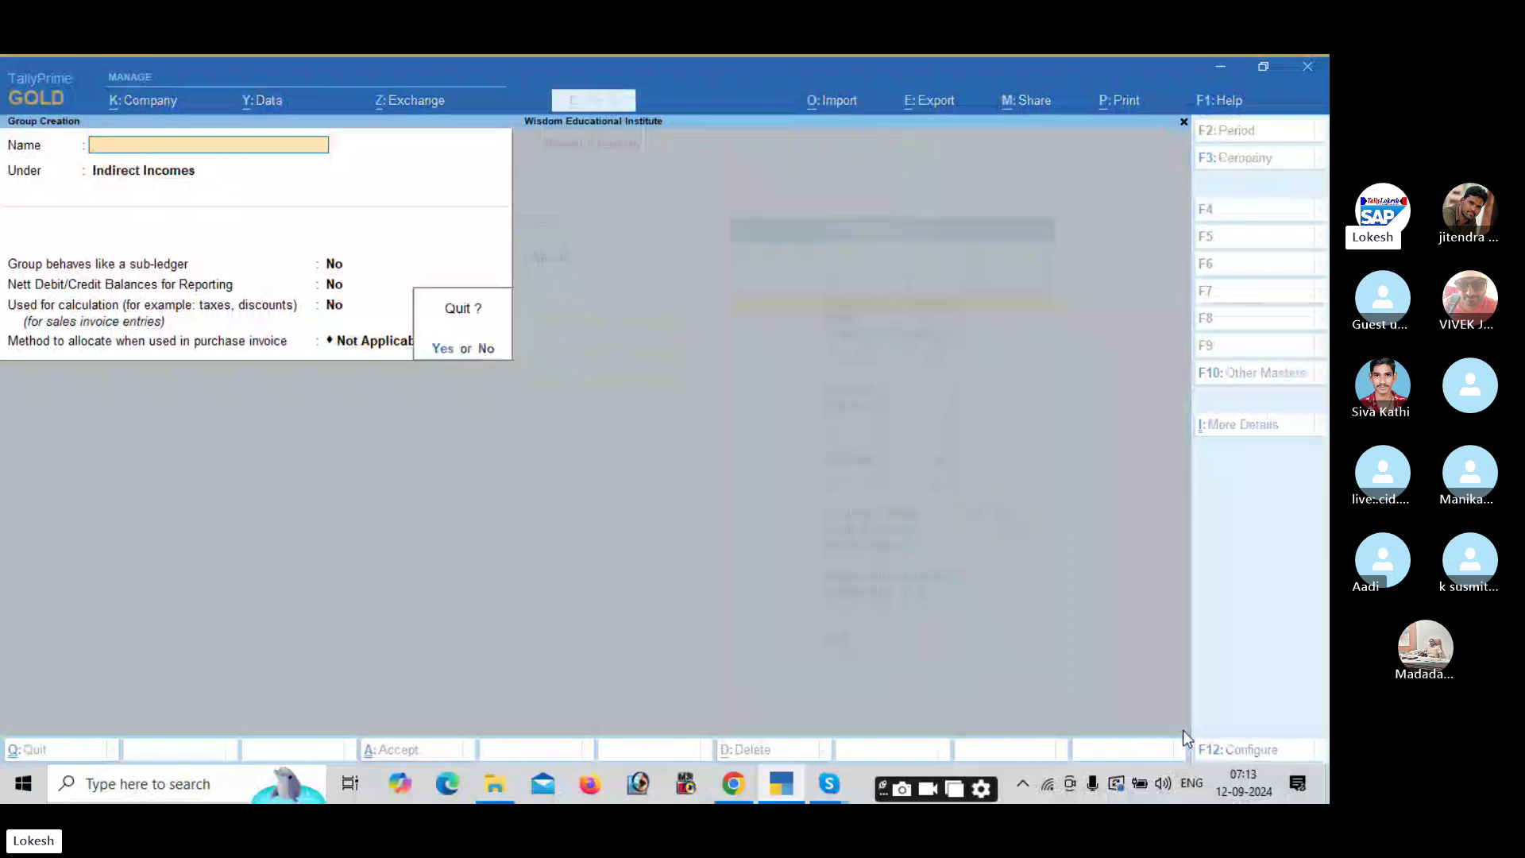
key(Return)
Create a ledger named Rent Ortho Dept Exp under Orthopaedics Dept Expenses, without an opening balance.
key(Down)
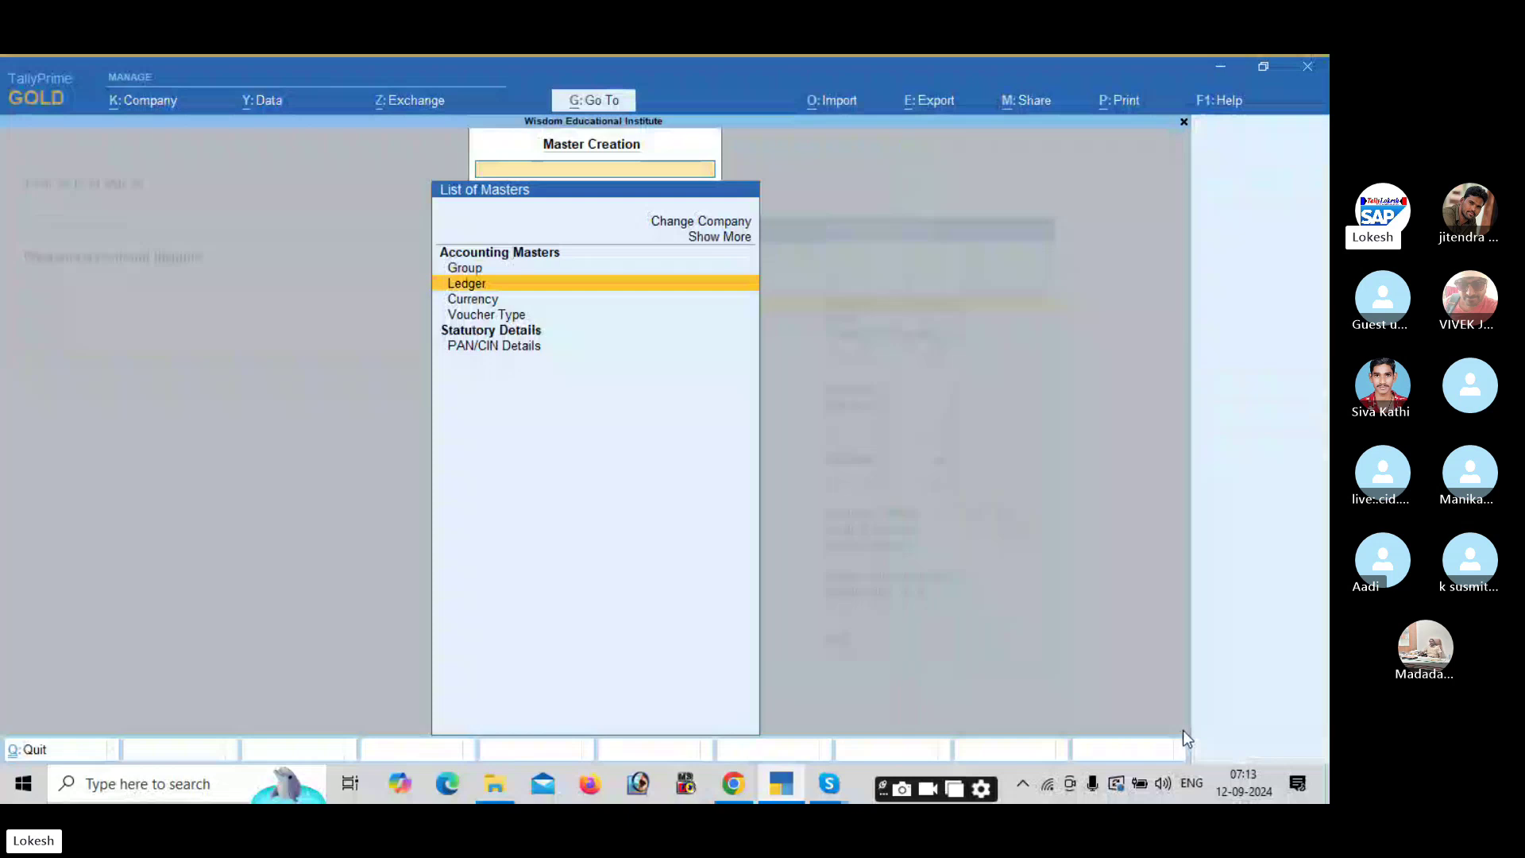
key(Return)
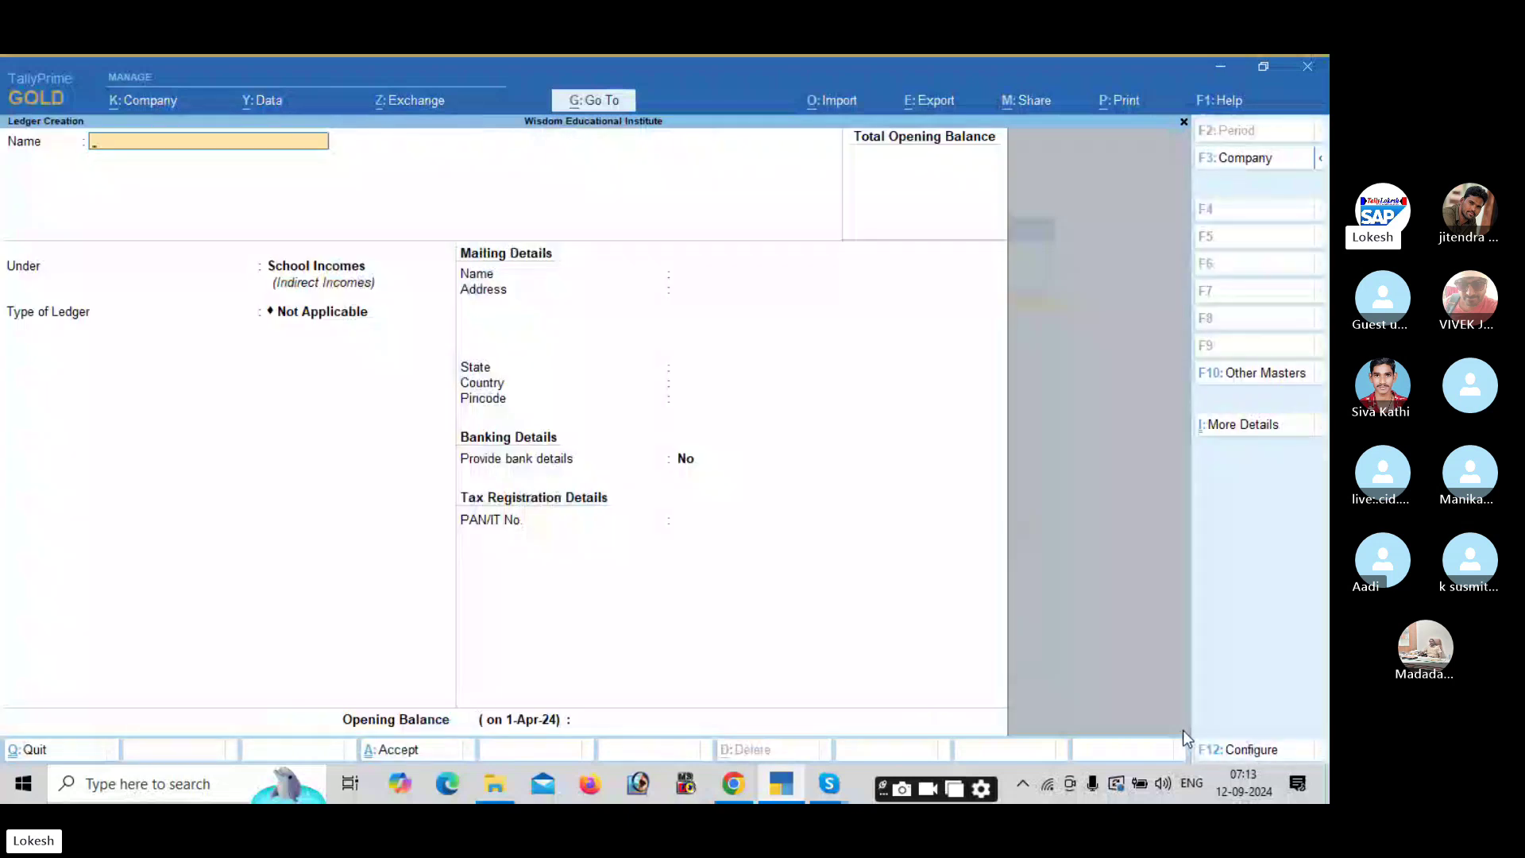
text(Rent)
text( o)
text(ho Dept Exp)
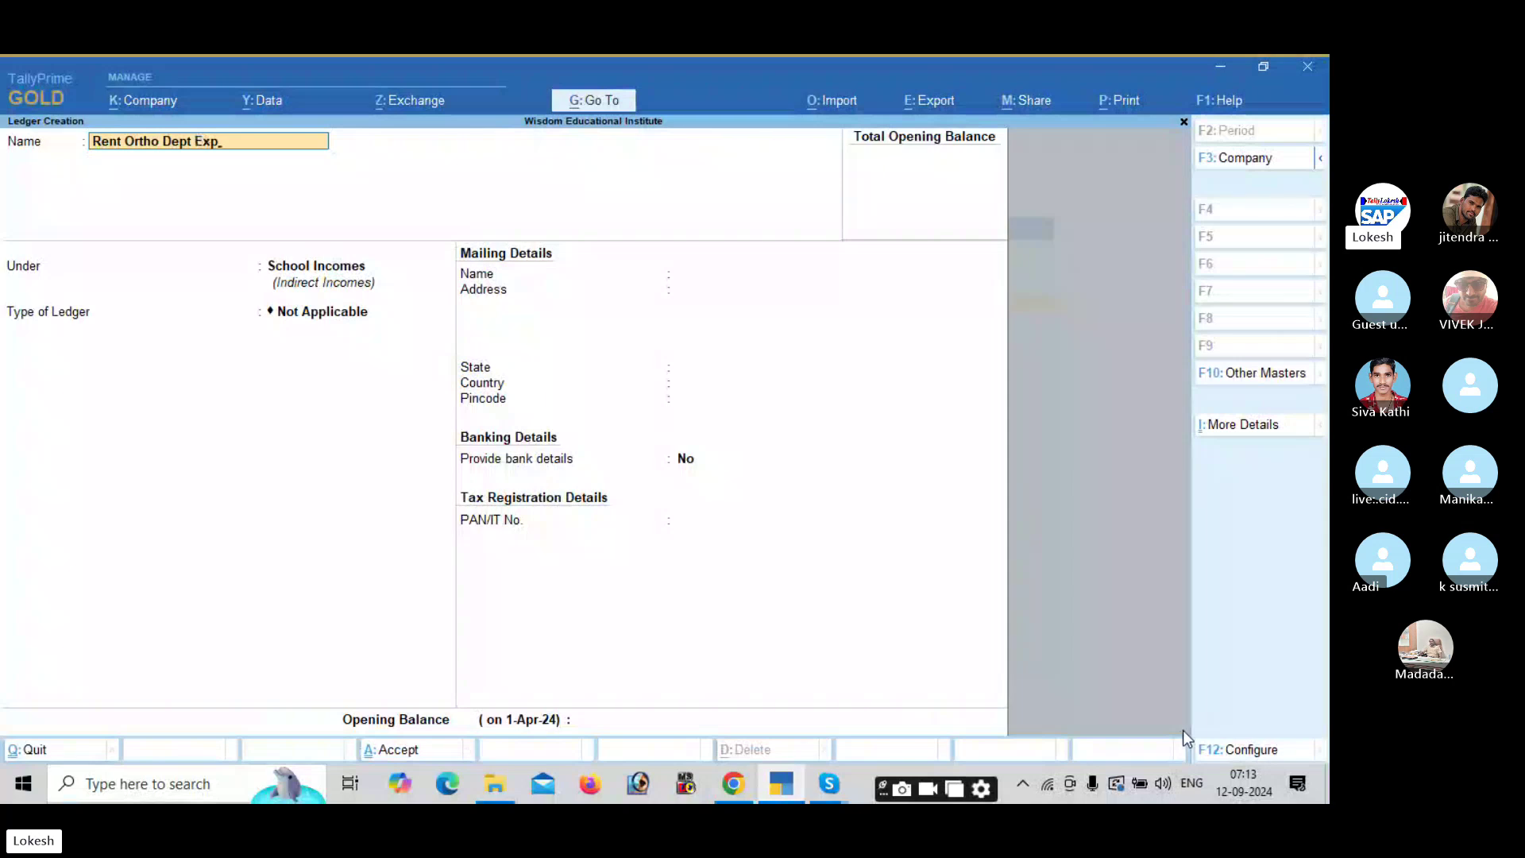
key(Return)
text(Orth)
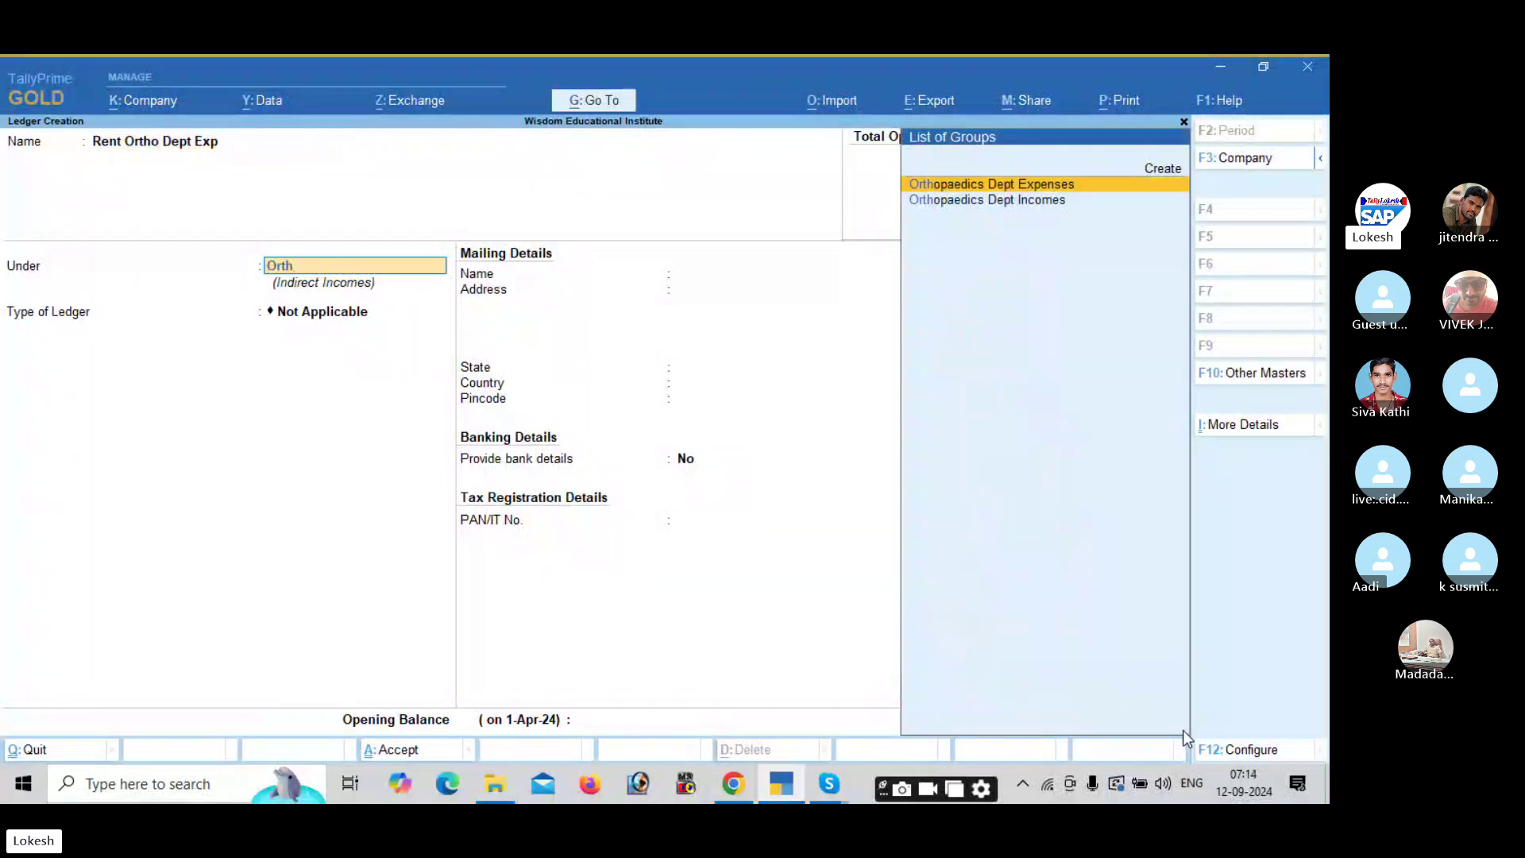
key(Return)
key(Return)
key(Return)
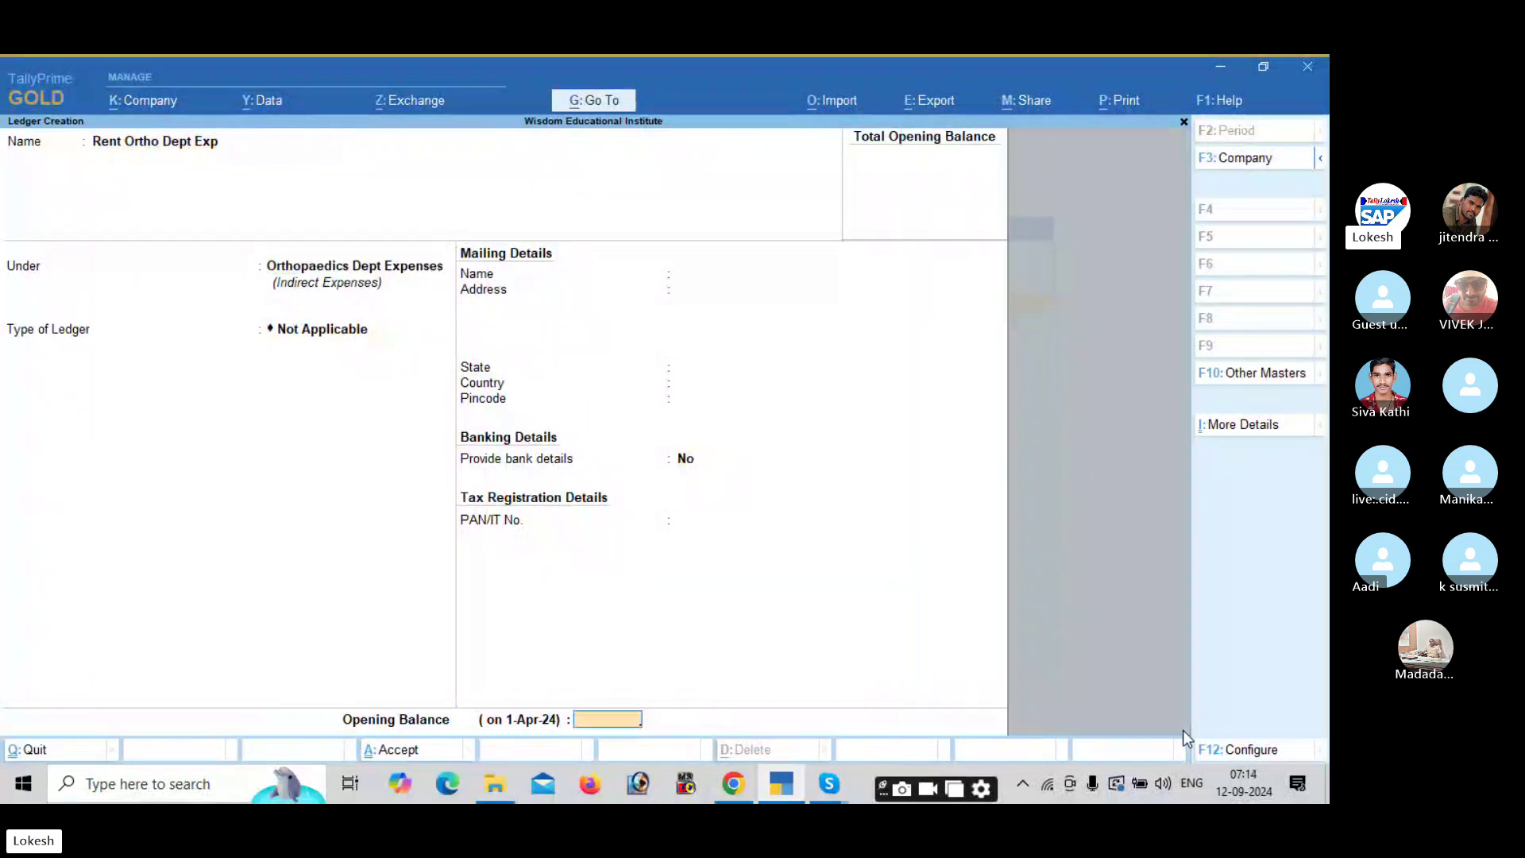
key(Return)
Create a ledger named Rent Oncology Dept Exp under Oncology Dept Expenses, and return to the Gateway of Tally.
text(R)
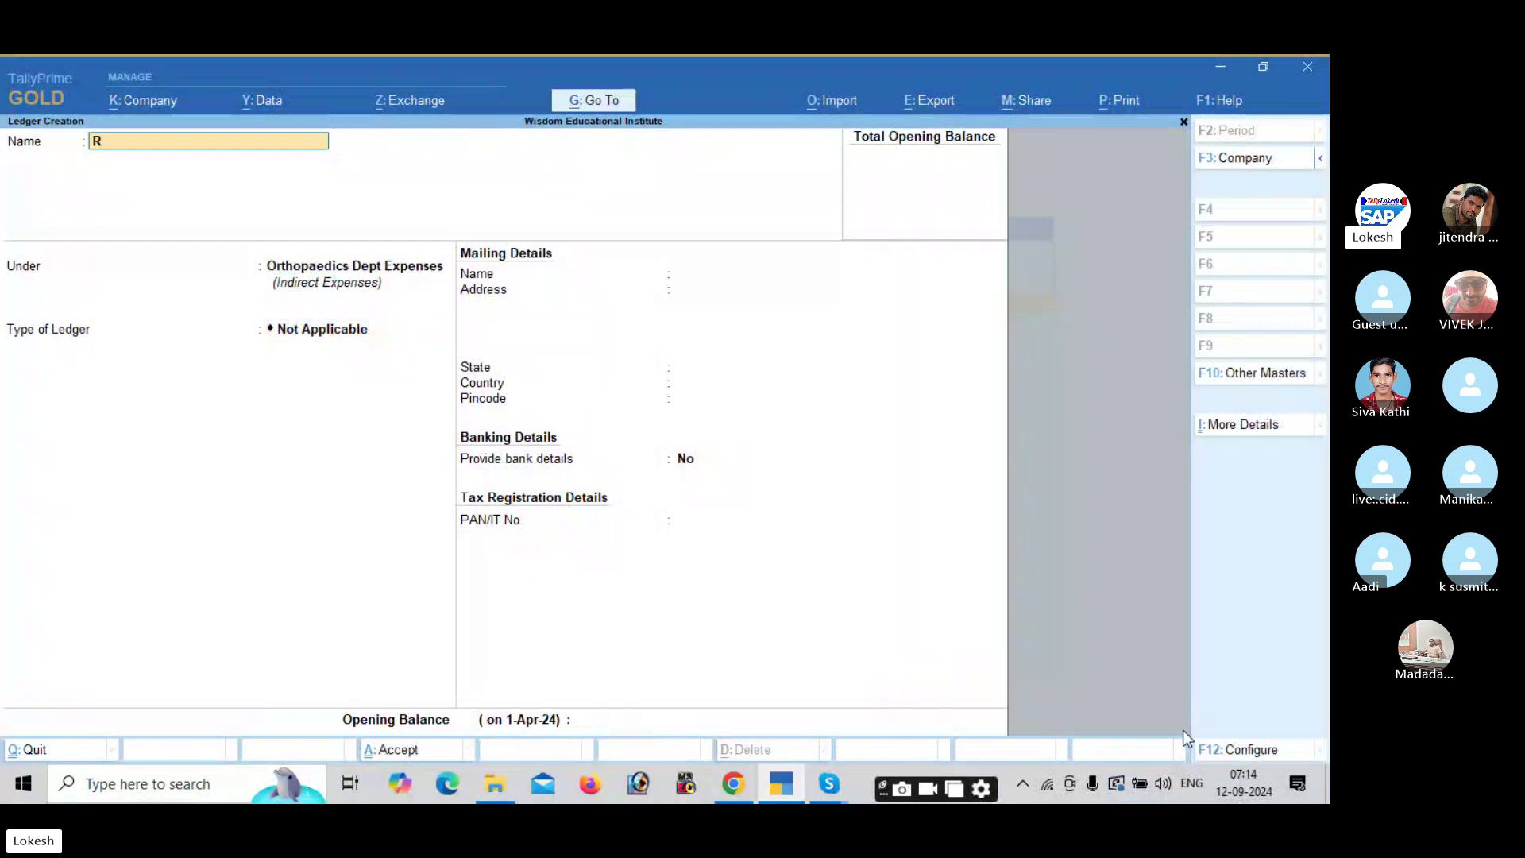
text(ent Onclolo)
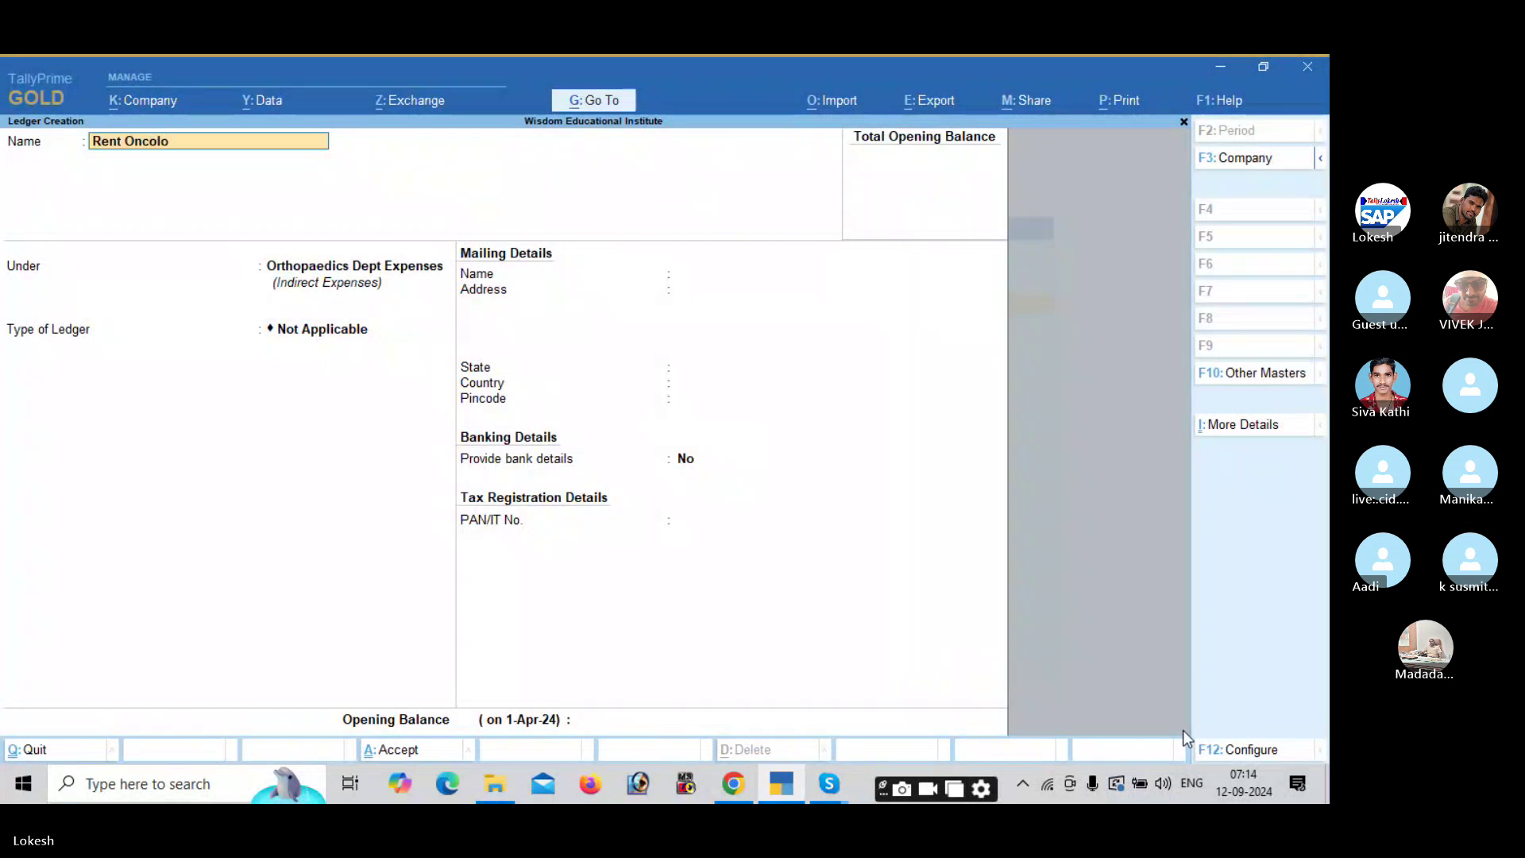
text(gy Dept Exp)
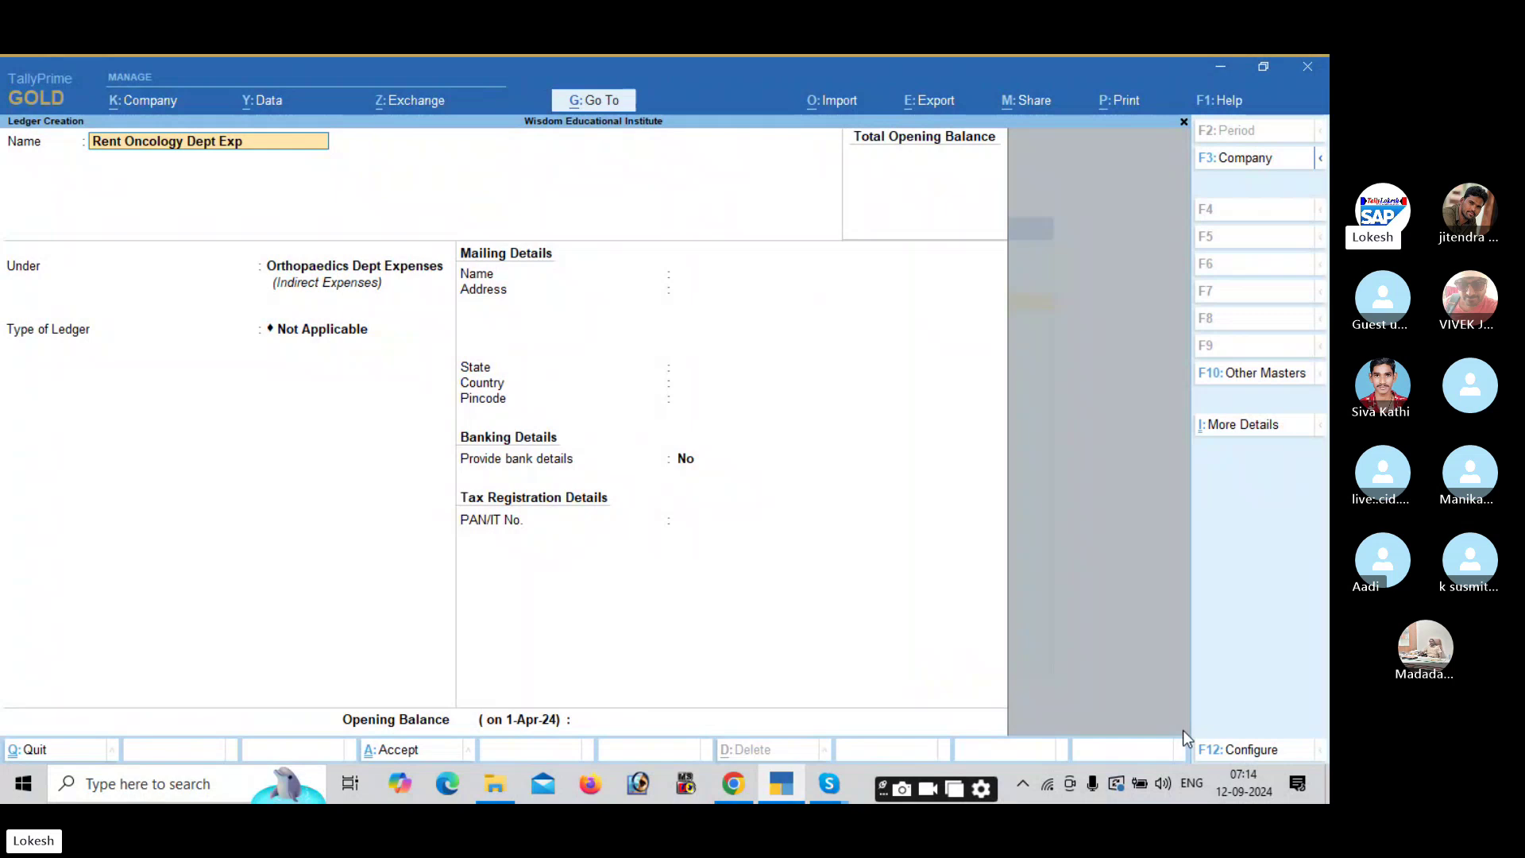
key(Return)
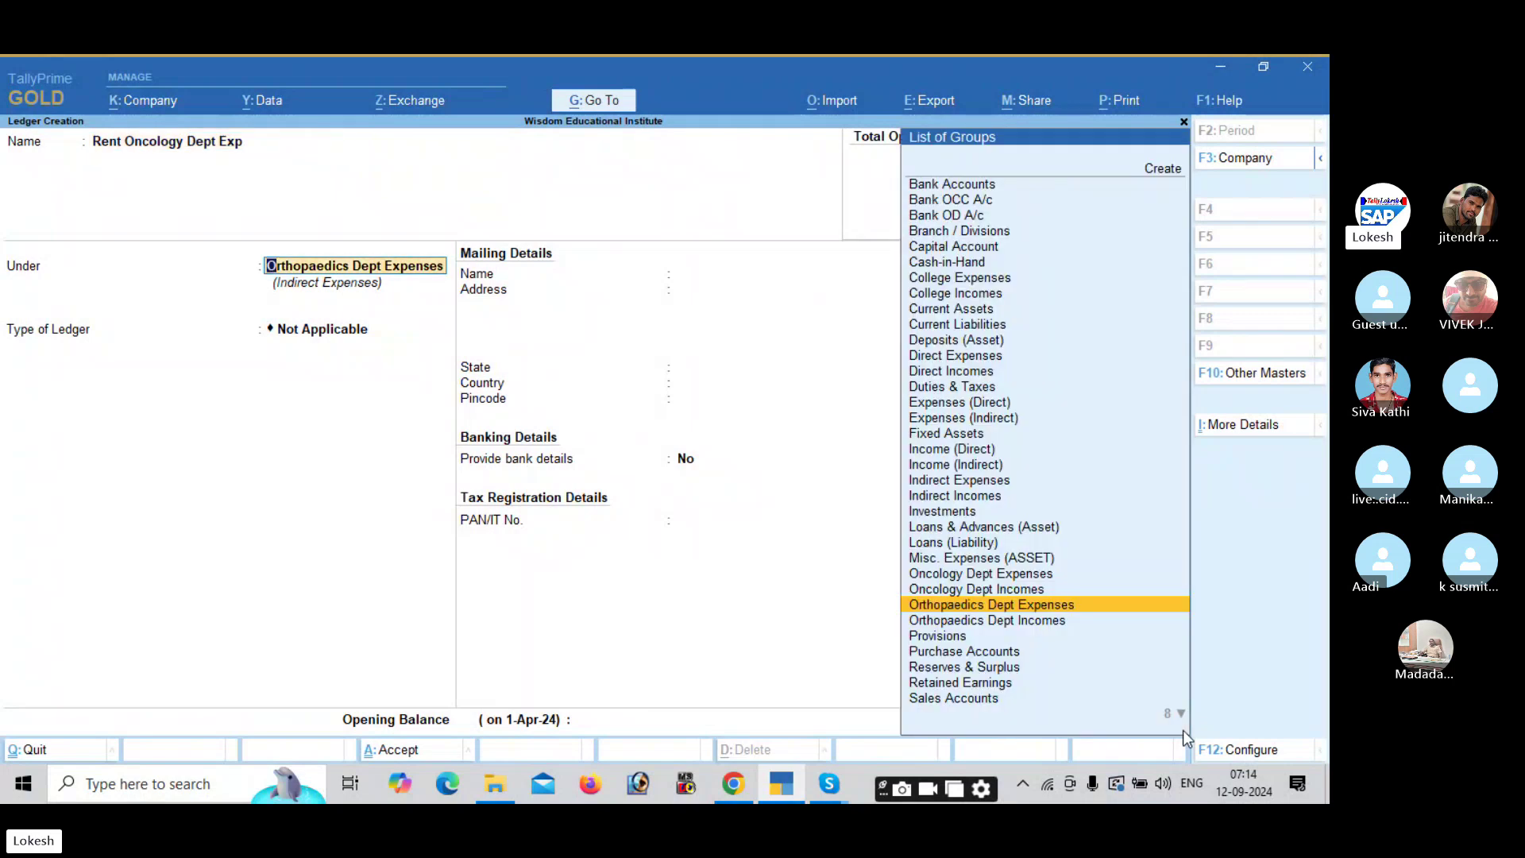
key(Return)
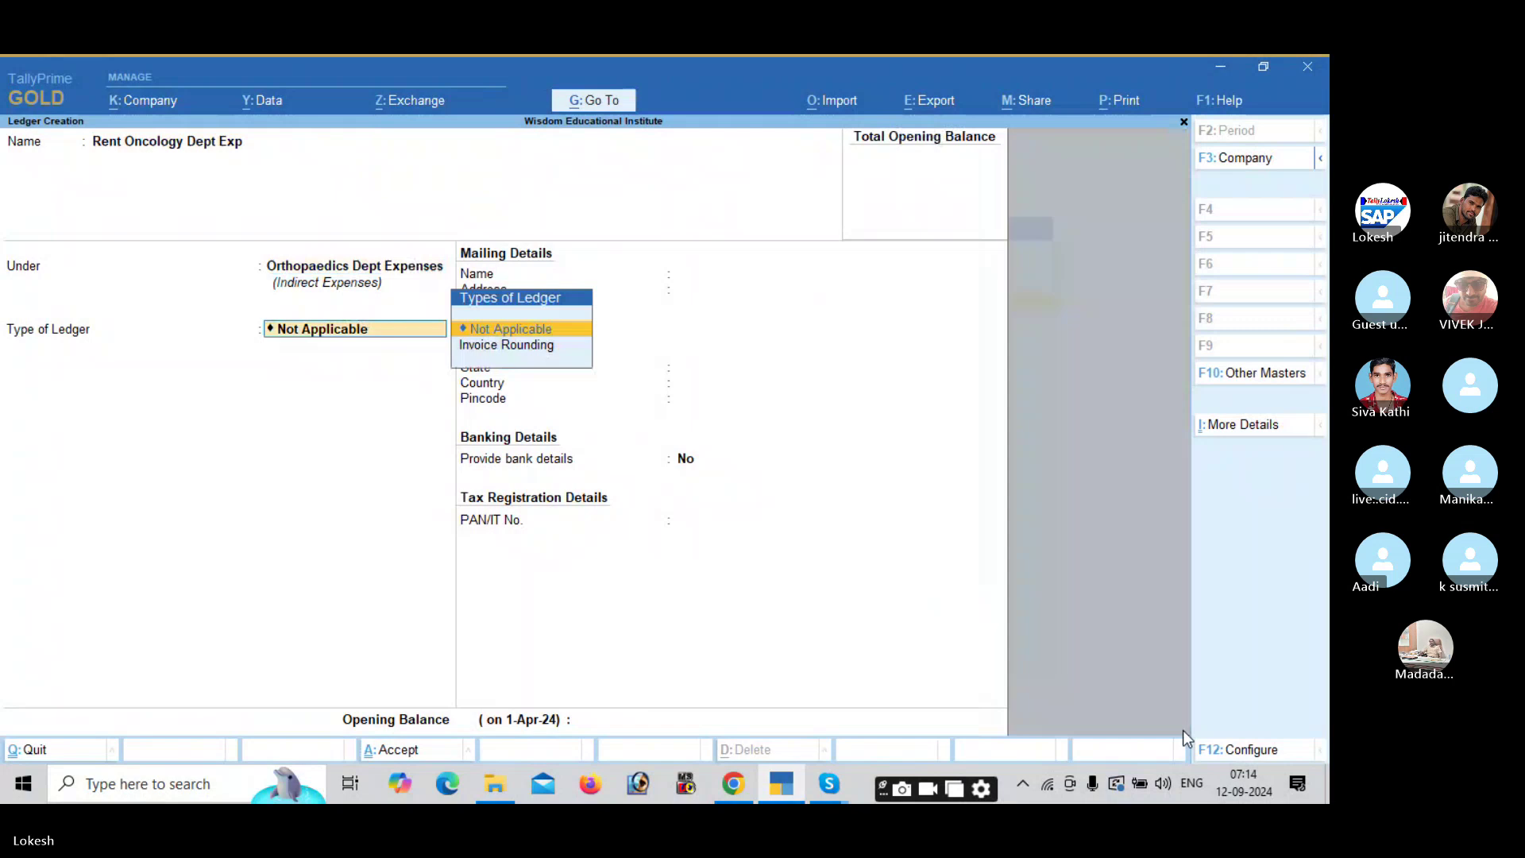
key(BackSpace)
text(O)
key(Return)
key(Return)
key(Return)
key(Return)
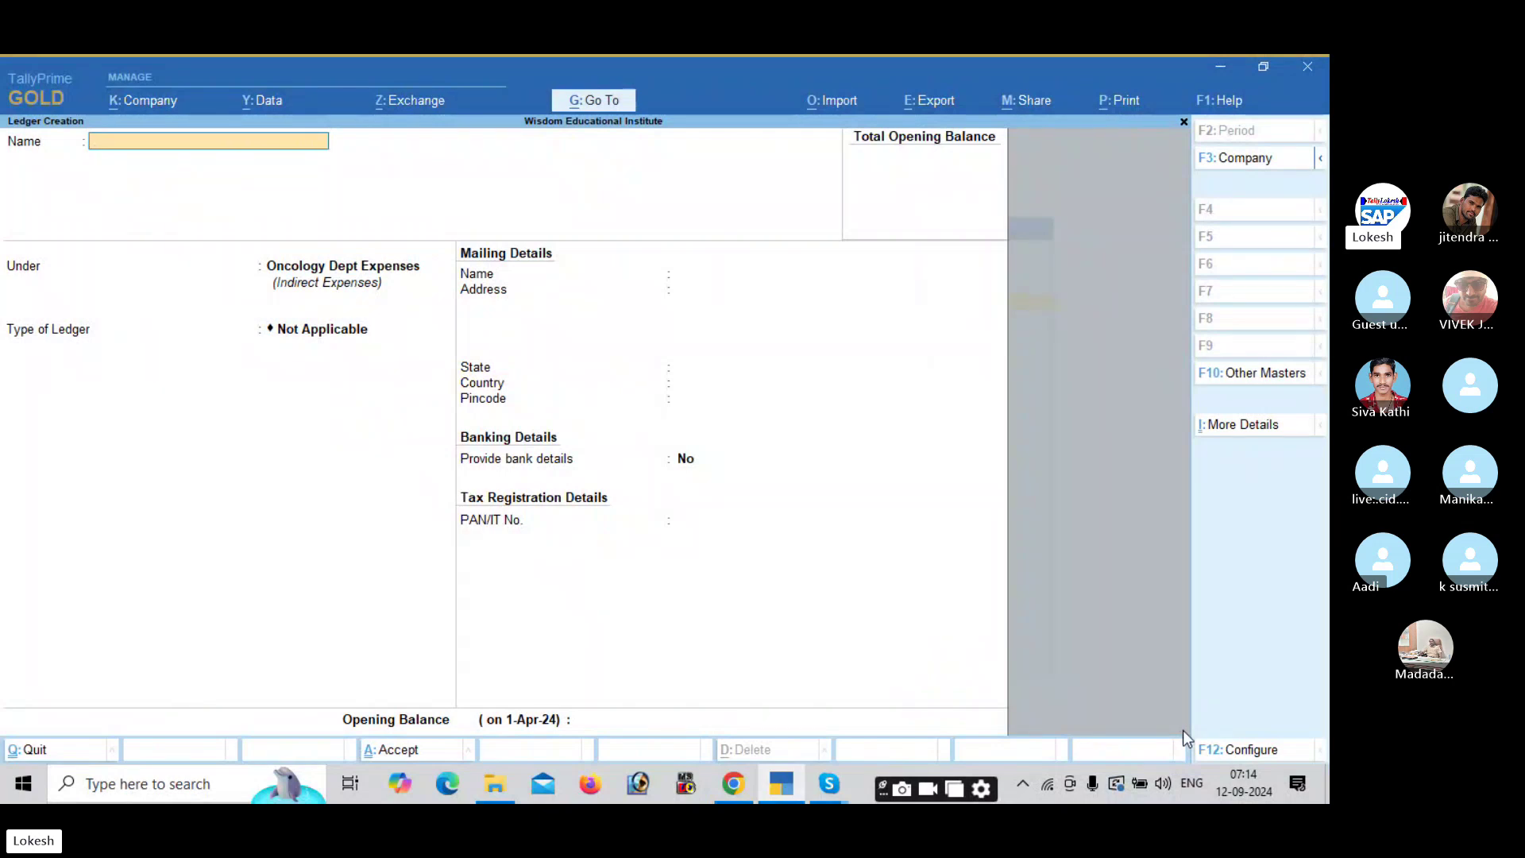
key(Escape)
key(y)
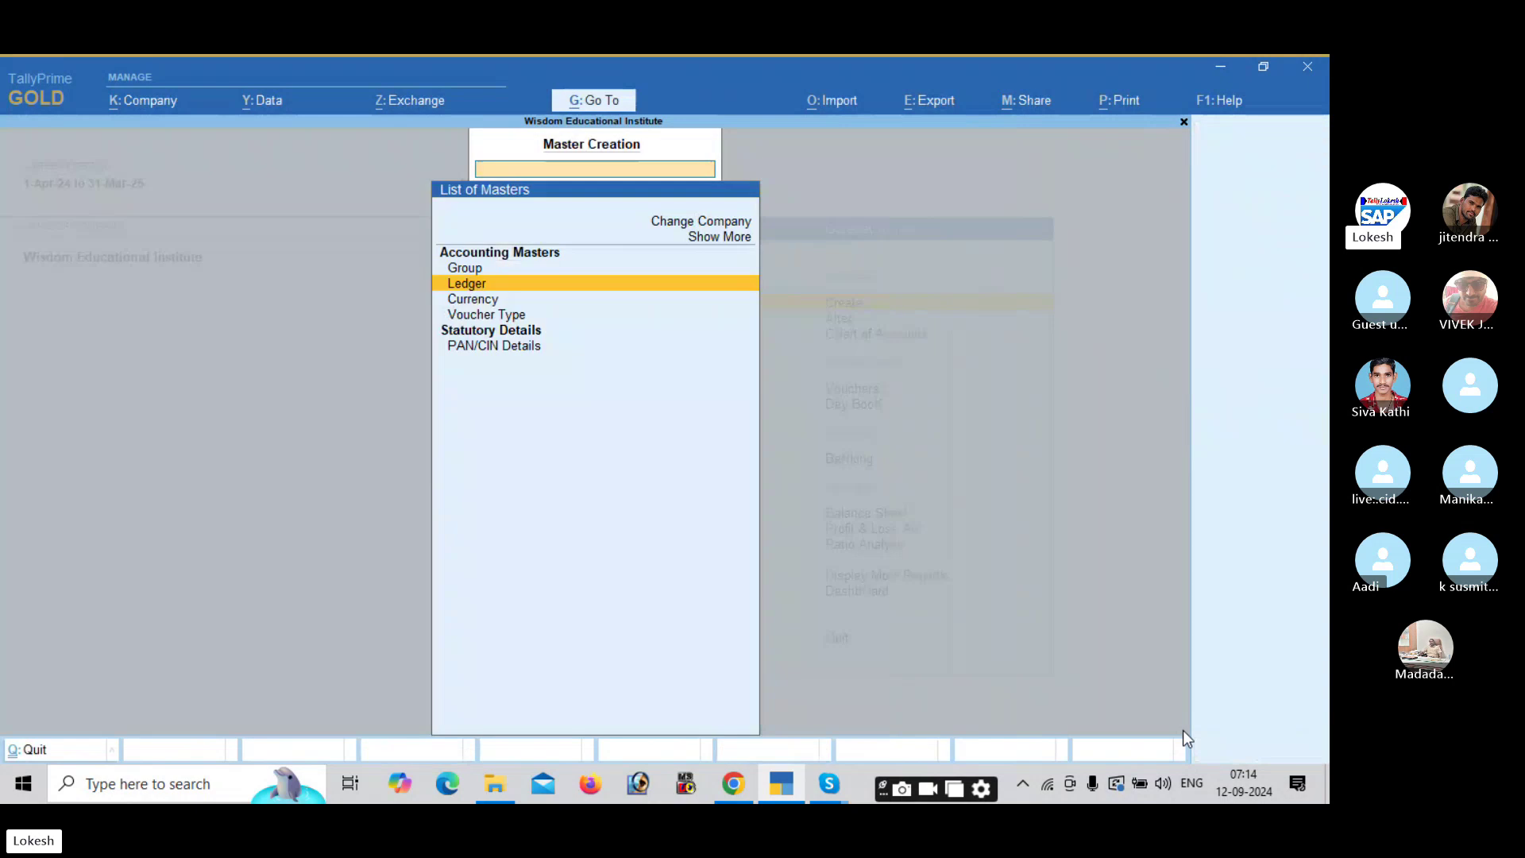
key(Escape)
Switch to the Skype call window.
key(alt+Tab)
key(alt+Tab)
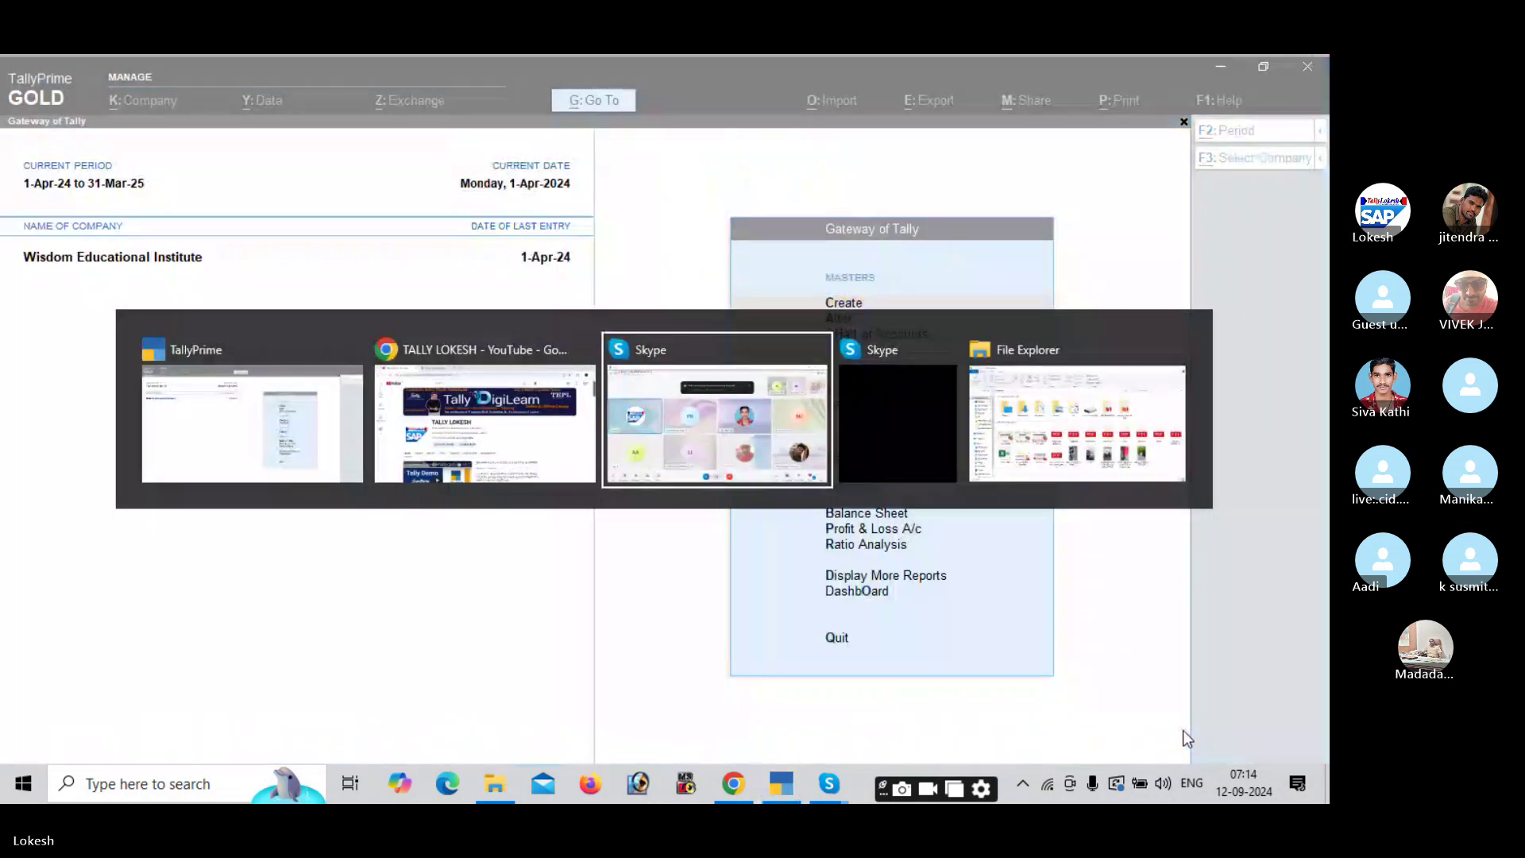